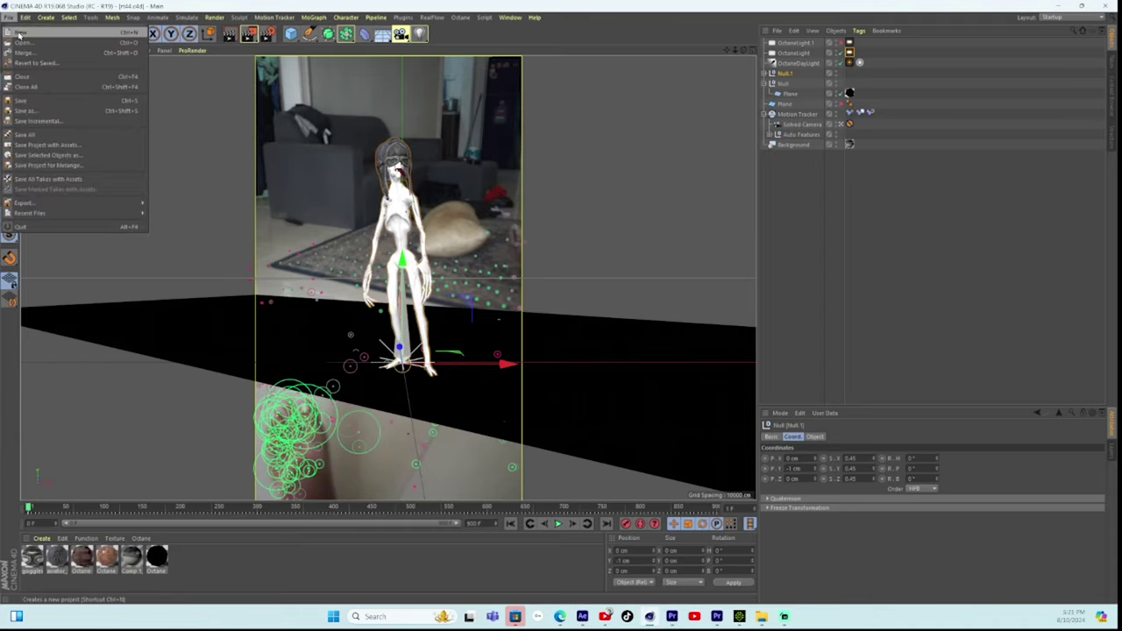
Create a new project and add a Motion Tracker object, expanding it in the object hierarchy.
left_click(19, 34)
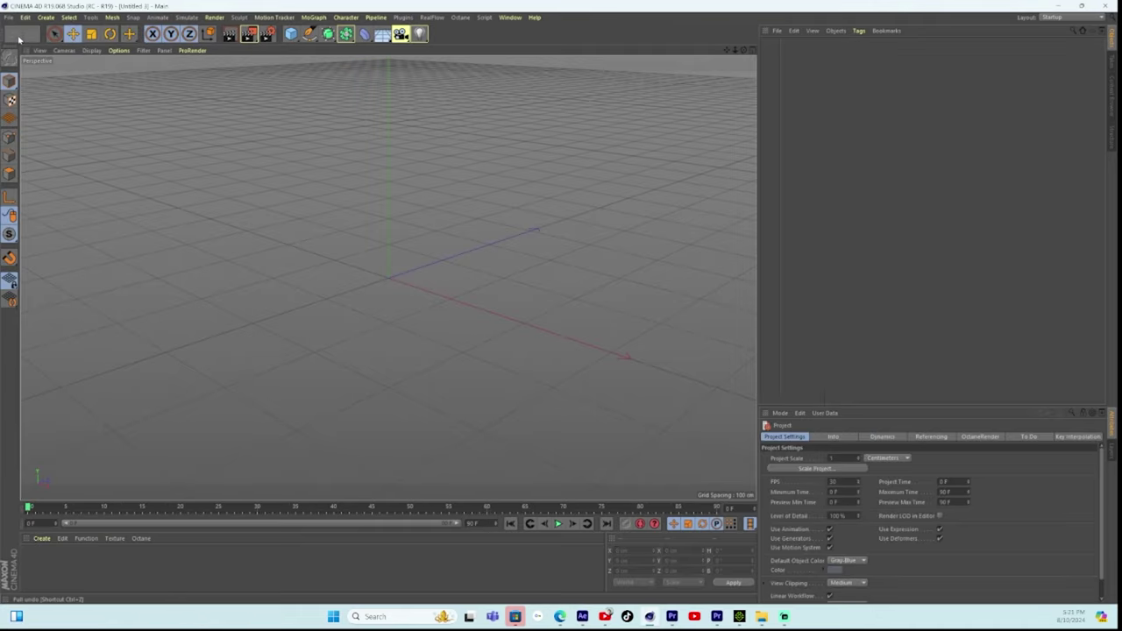
left_click(273, 16)
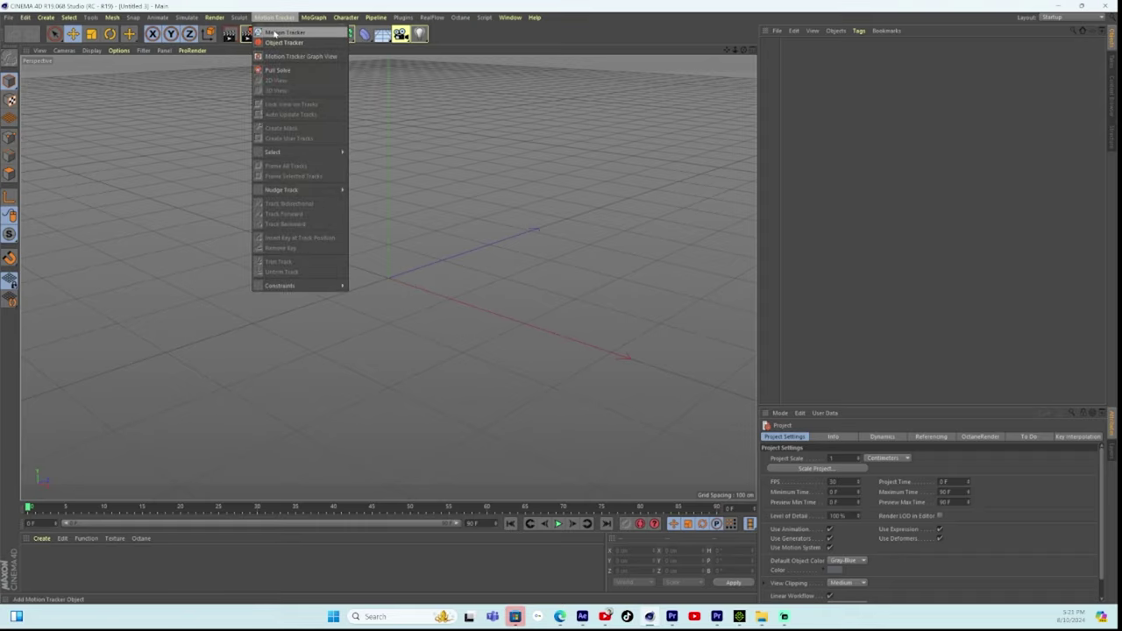
left_click(284, 33)
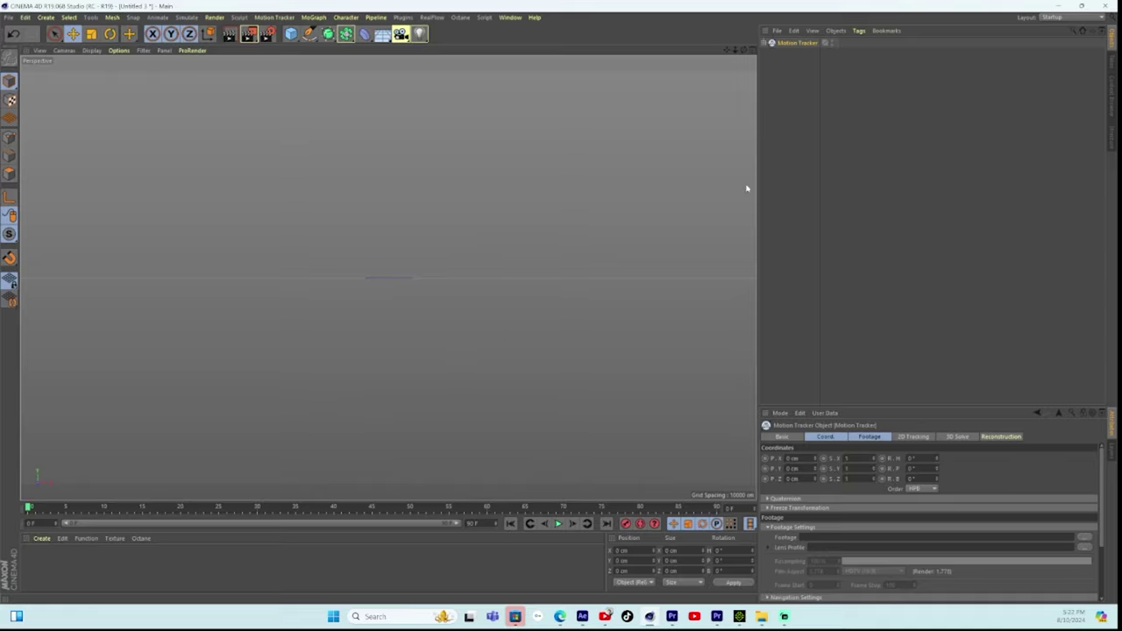
left_click(764, 43)
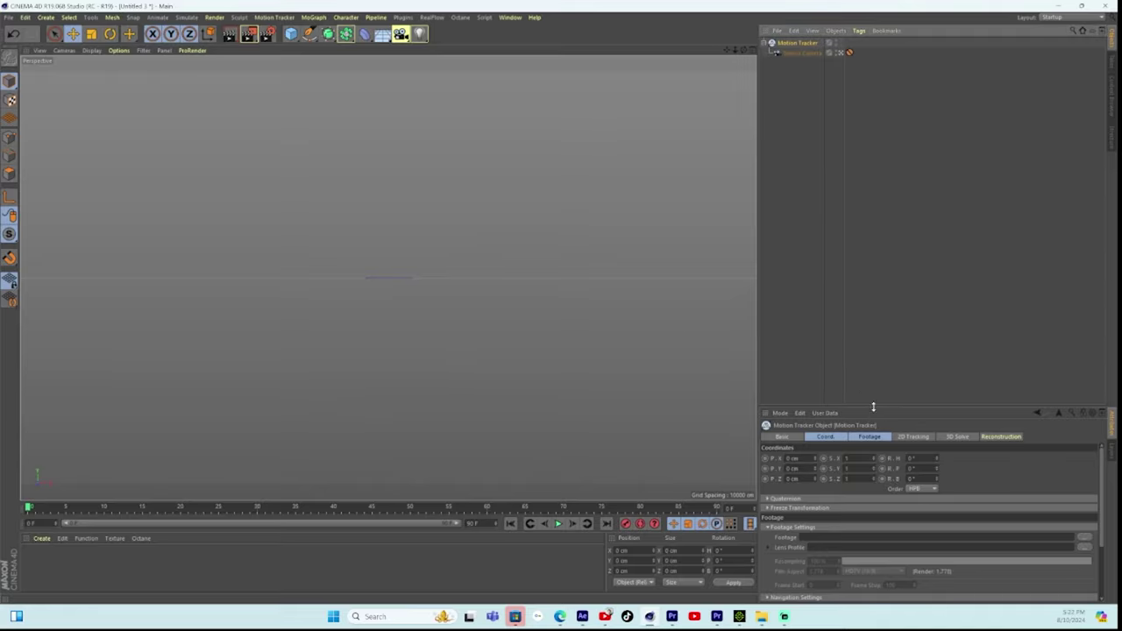
Enlarge the attributes area and show the Motion Tracker's footage settings.
left_click_drag(873, 406, 865, 260)
left_click(869, 290)
left_click(911, 290)
left_click(871, 291)
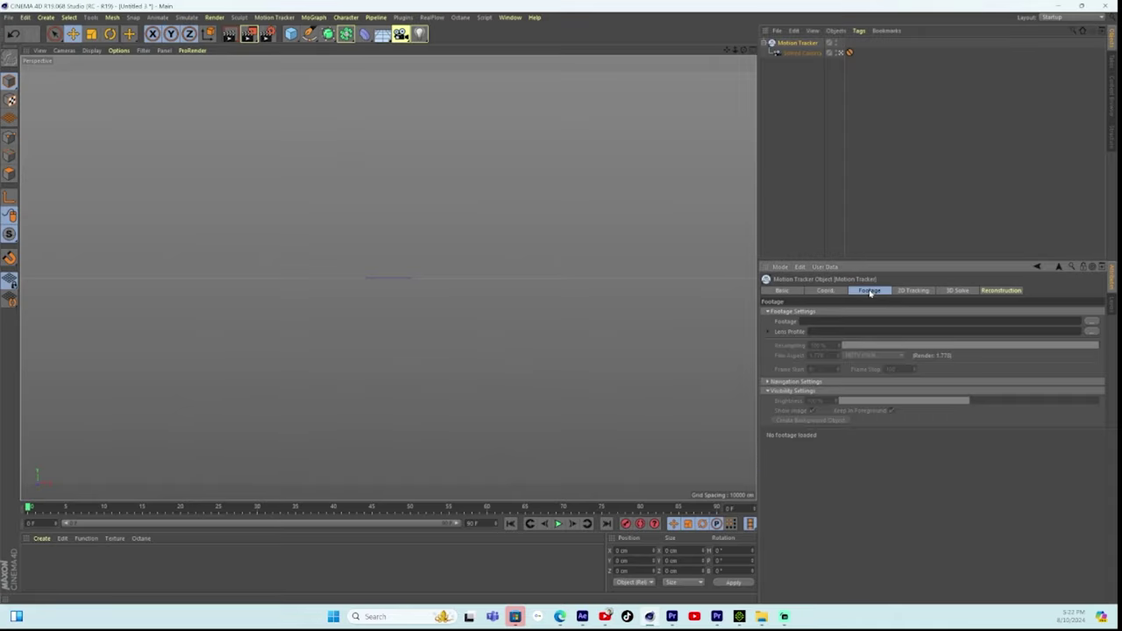
Load the image sequence starting at Comp 1_00549.jpg from the wedding folder's Comp 1 subfolder as tracking footage, previewing the files as extra large icons.
left_click(1090, 322)
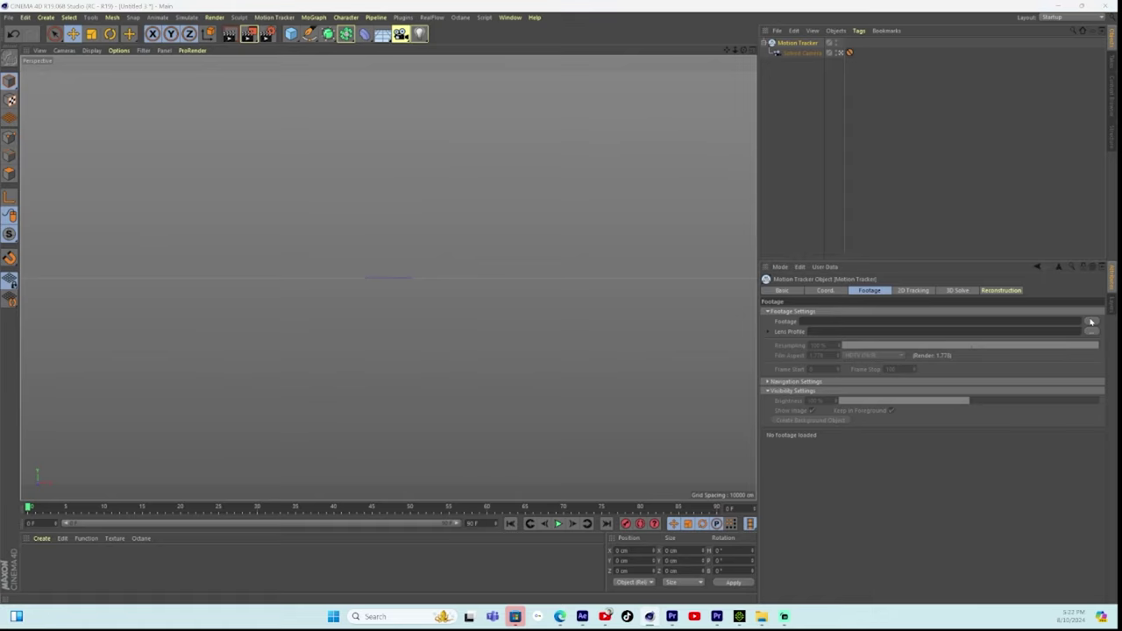
double_click(696, 103)
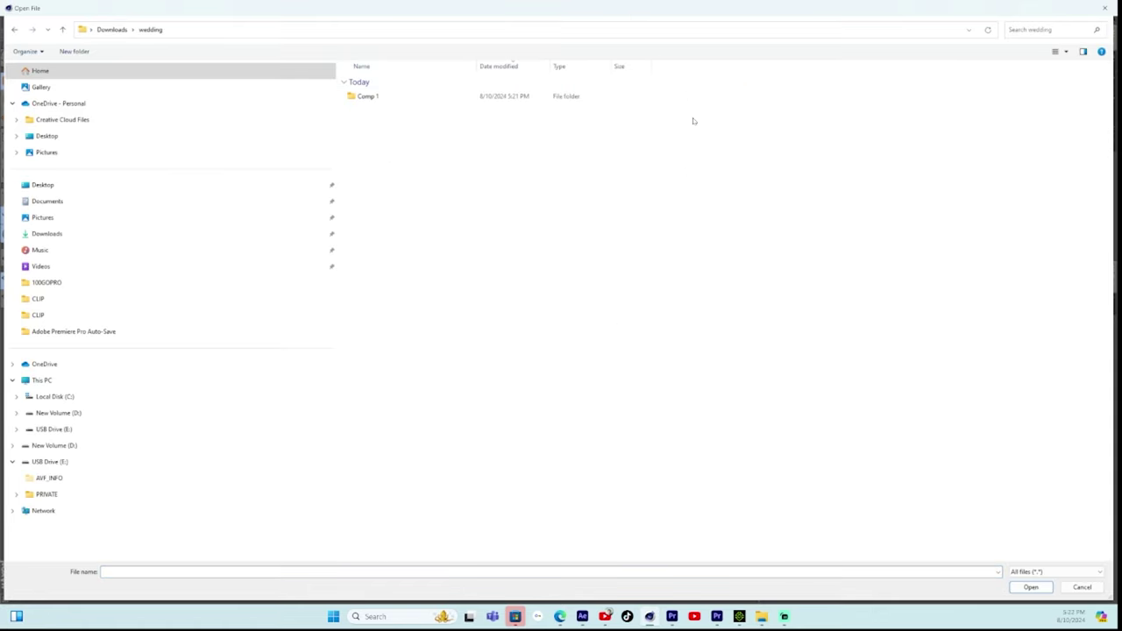
double_click(371, 98)
left_click(371, 97)
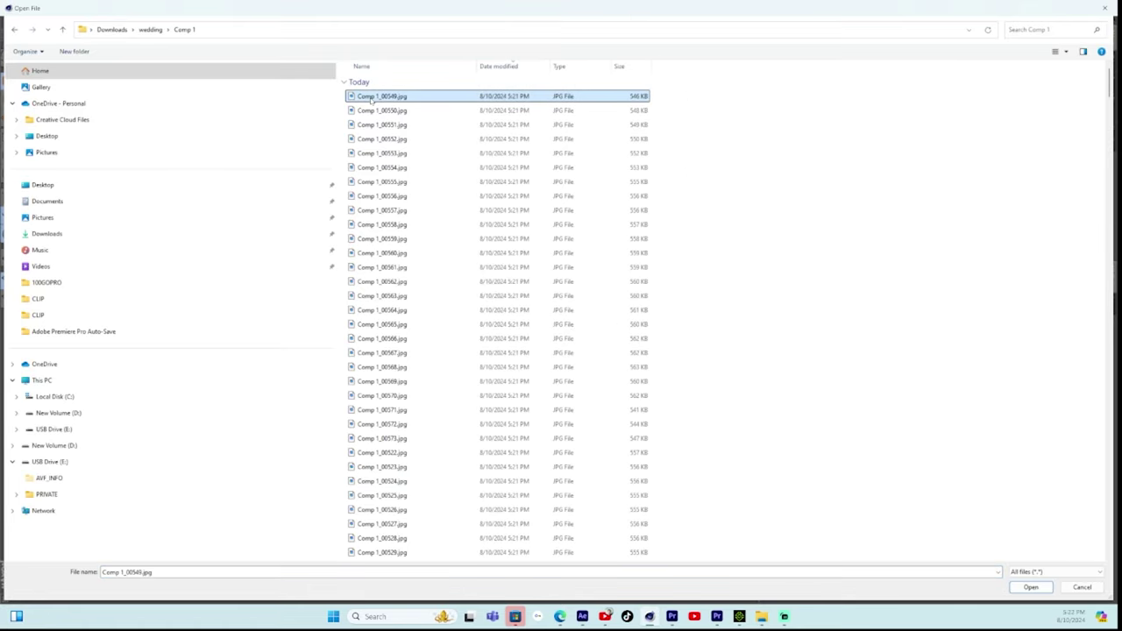
right_click(792, 268)
mouse_move(813, 272)
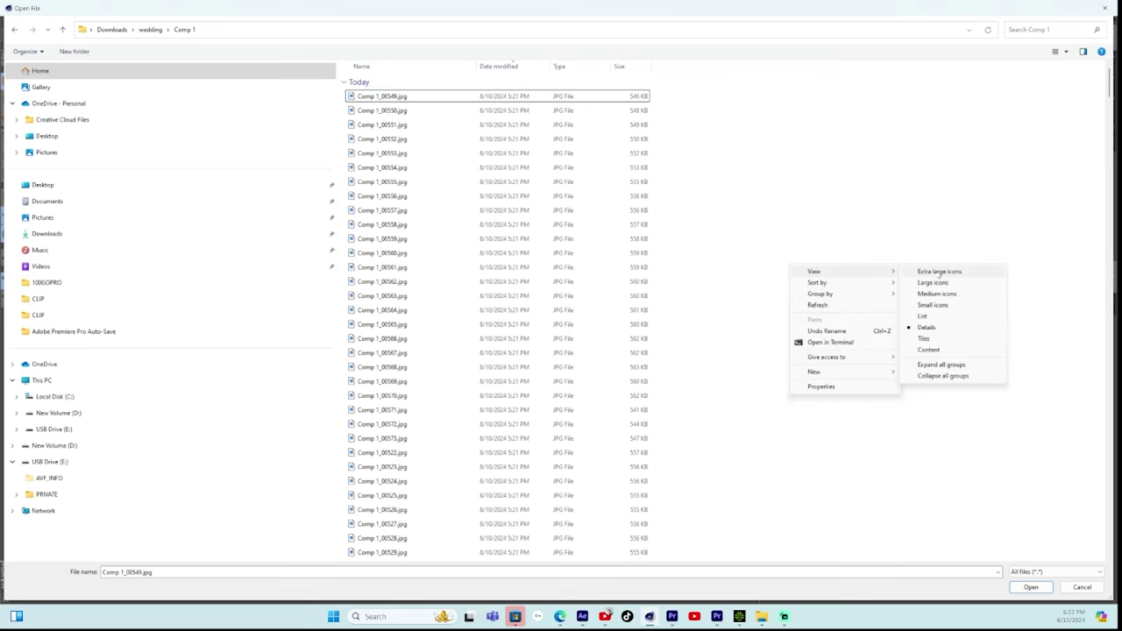
left_click(939, 271)
left_click(453, 172)
left_click(1031, 588)
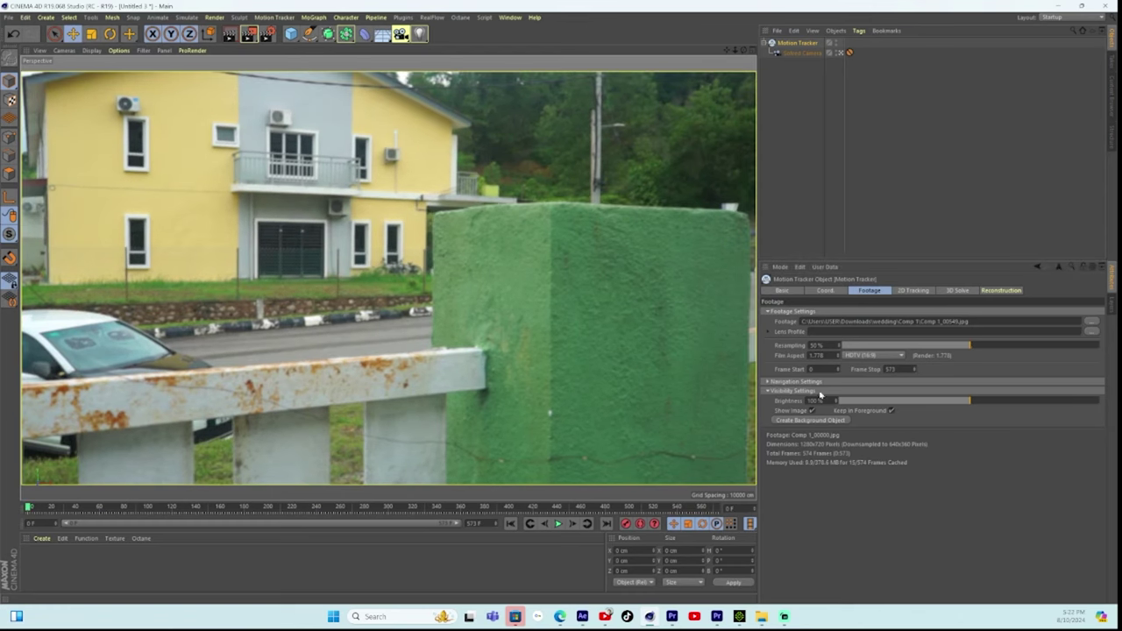
Set the footage resampling to 100%.
left_click_drag(973, 346, 1117, 356)
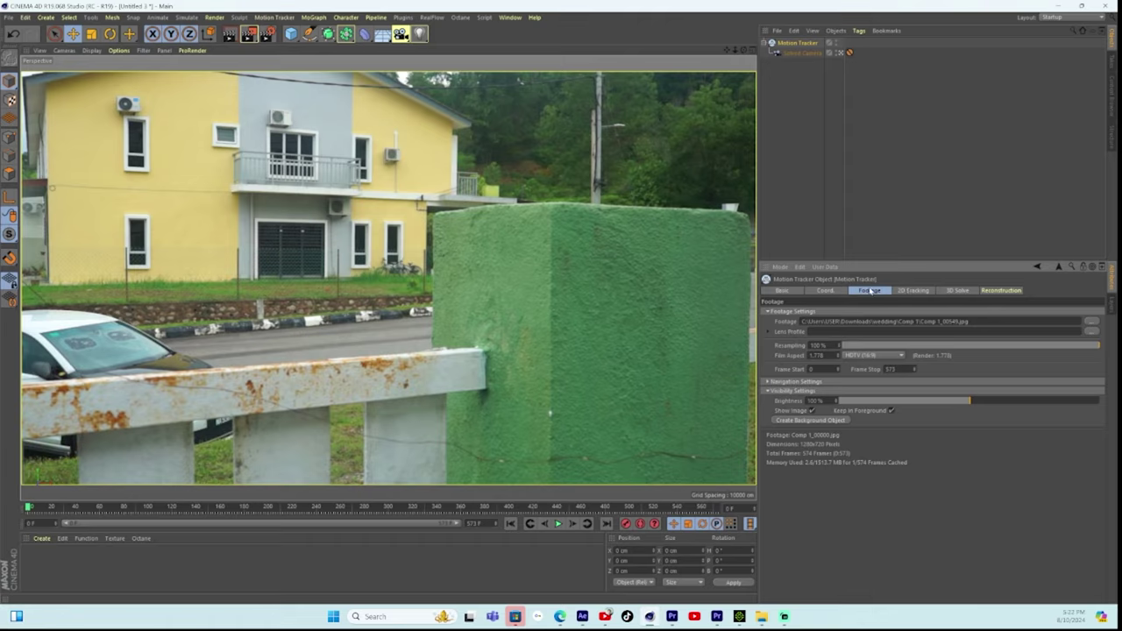
left_click(906, 292)
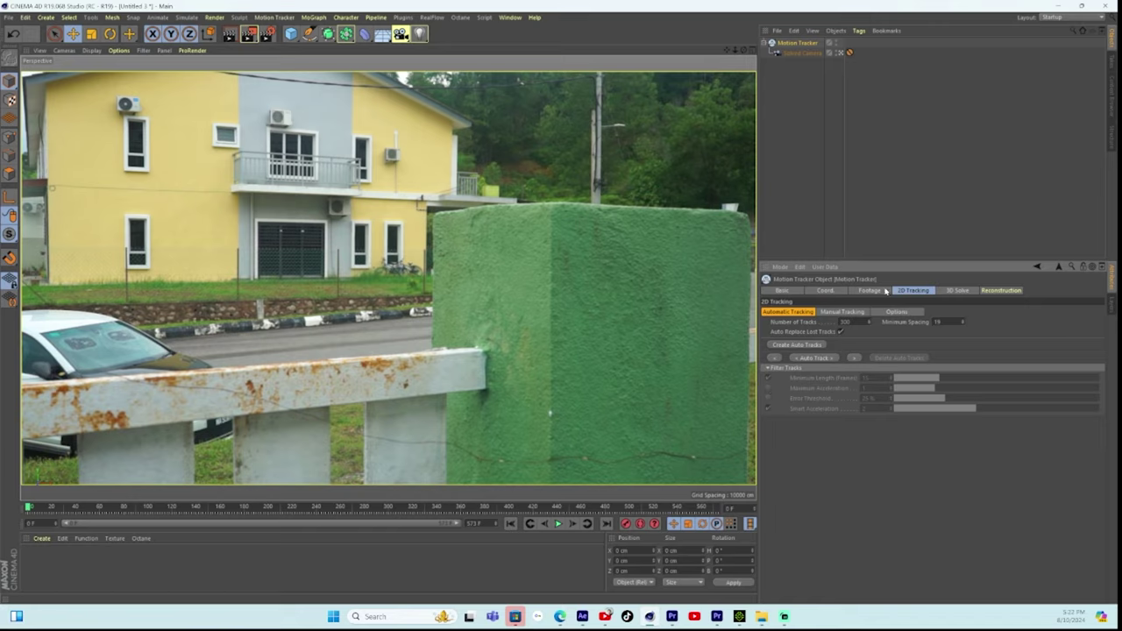
left_click(870, 290)
left_click(905, 293)
left_click(869, 291)
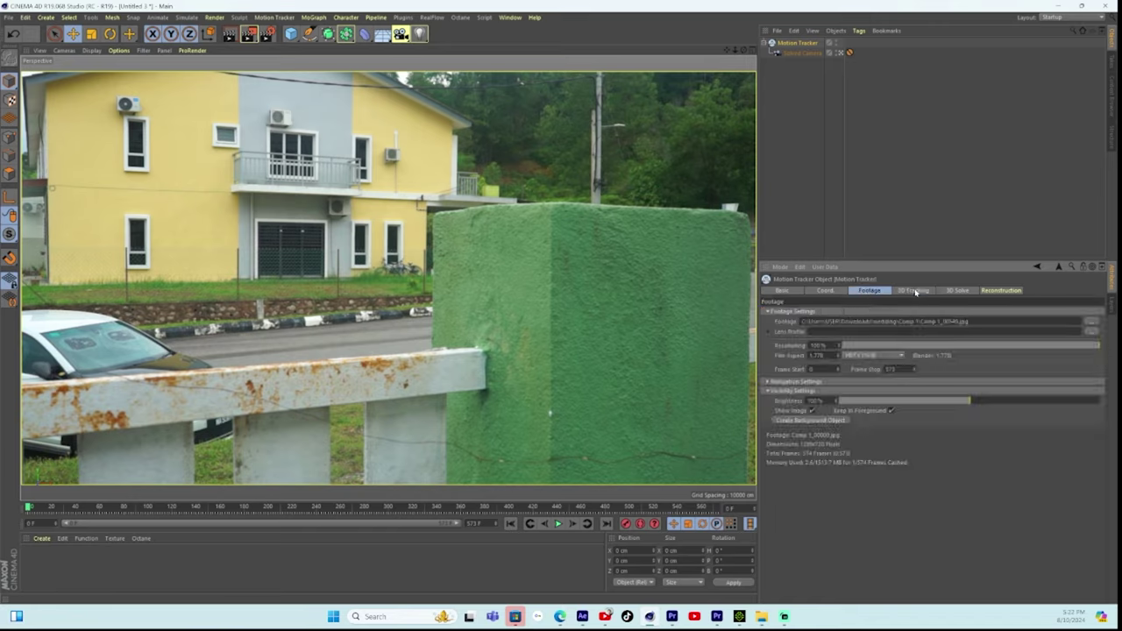
Create automatic 2D tracks on the footage and enable the Maximum Acceleration and Error Threshold track filters.
left_click(913, 291)
left_click(798, 346)
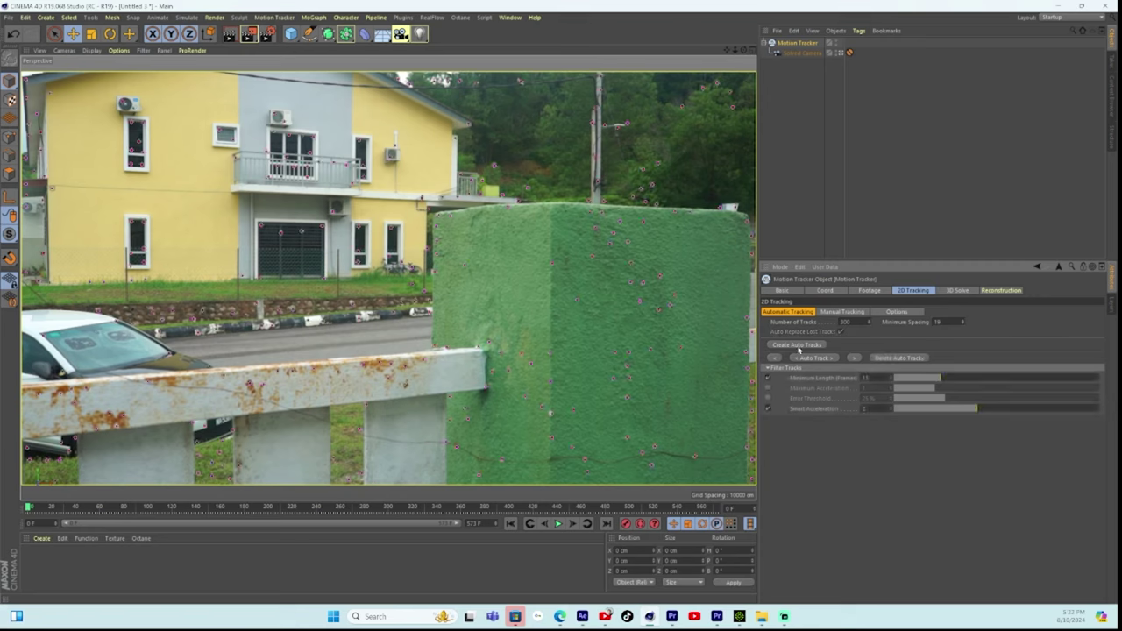
left_click(768, 389)
left_click(768, 398)
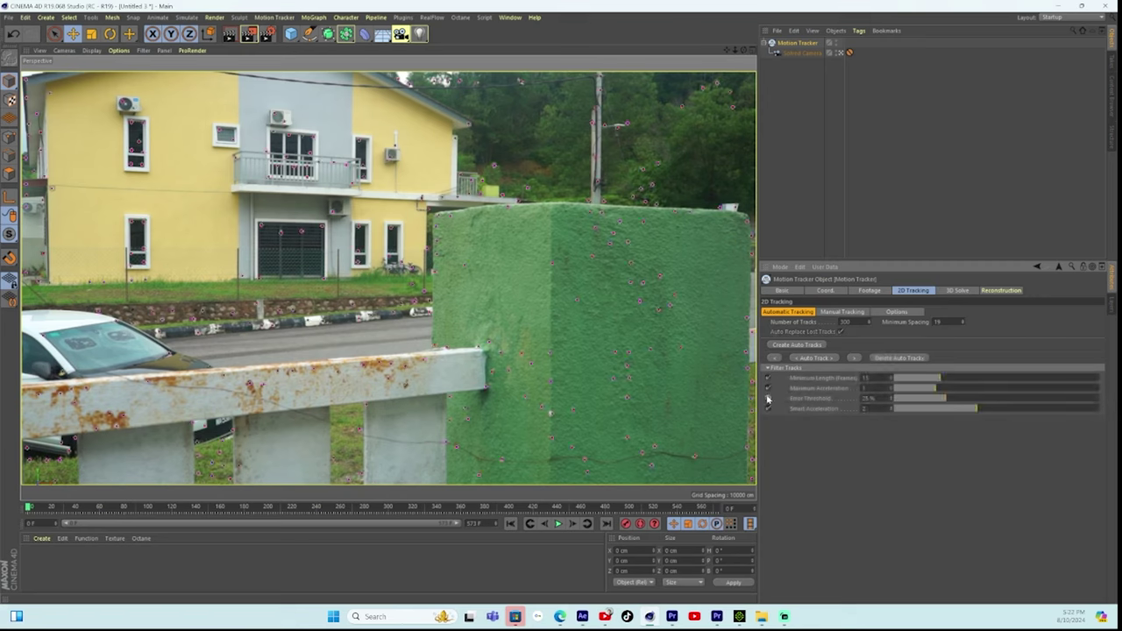
Set the project frame rate to 60 FPS.
left_click(779, 267)
left_click(779, 317)
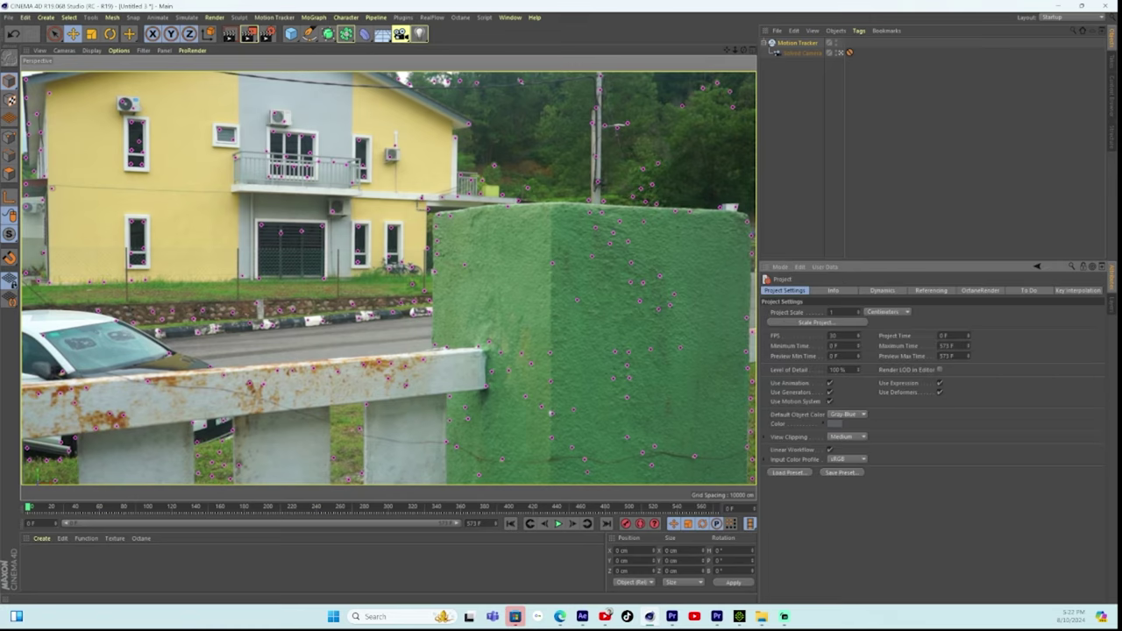
type("30")
Set the render output to cover All Frames at a frame rate of 60.
left_click(268, 33)
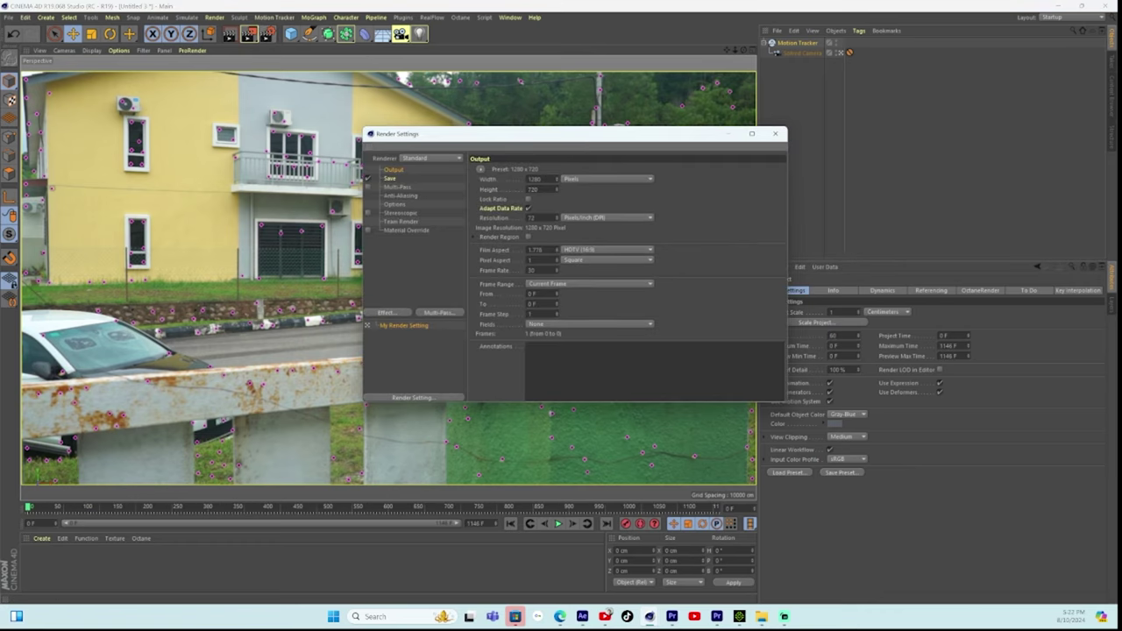
left_click(554, 285)
left_click(553, 315)
key("Return")
left_click(729, 134)
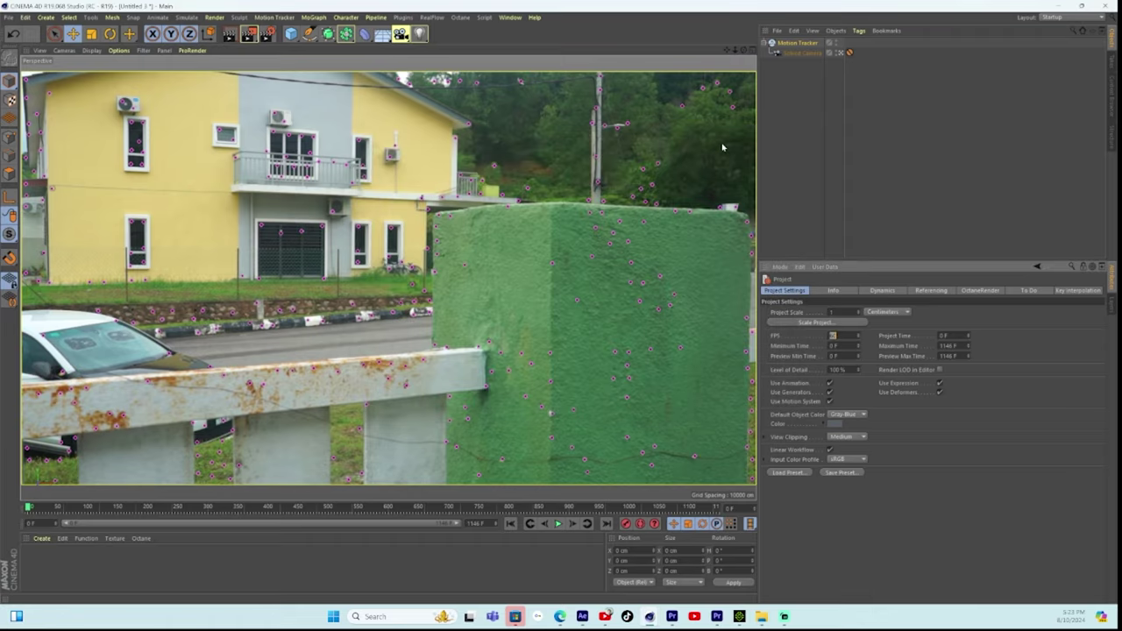
Go to frame 569 and set the project's end frame to 569.
left_click_drag(29, 508, 370, 513)
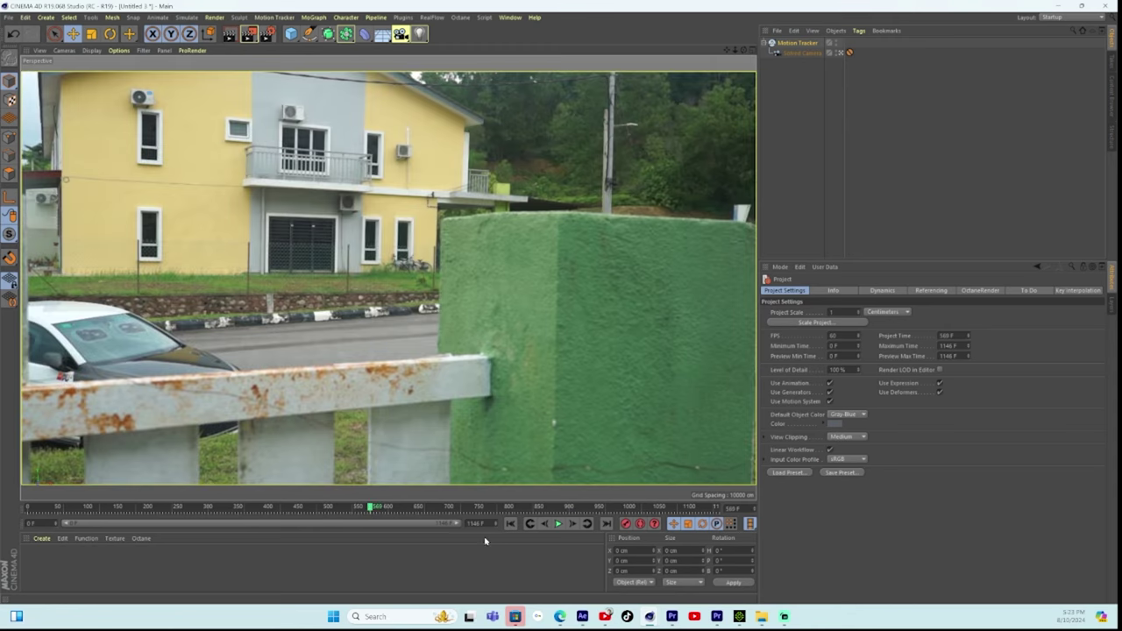
key("BackSpace")
key("BackSpace")
key("BackSpace")
key("BackSpace")
type("569")
key("Return")
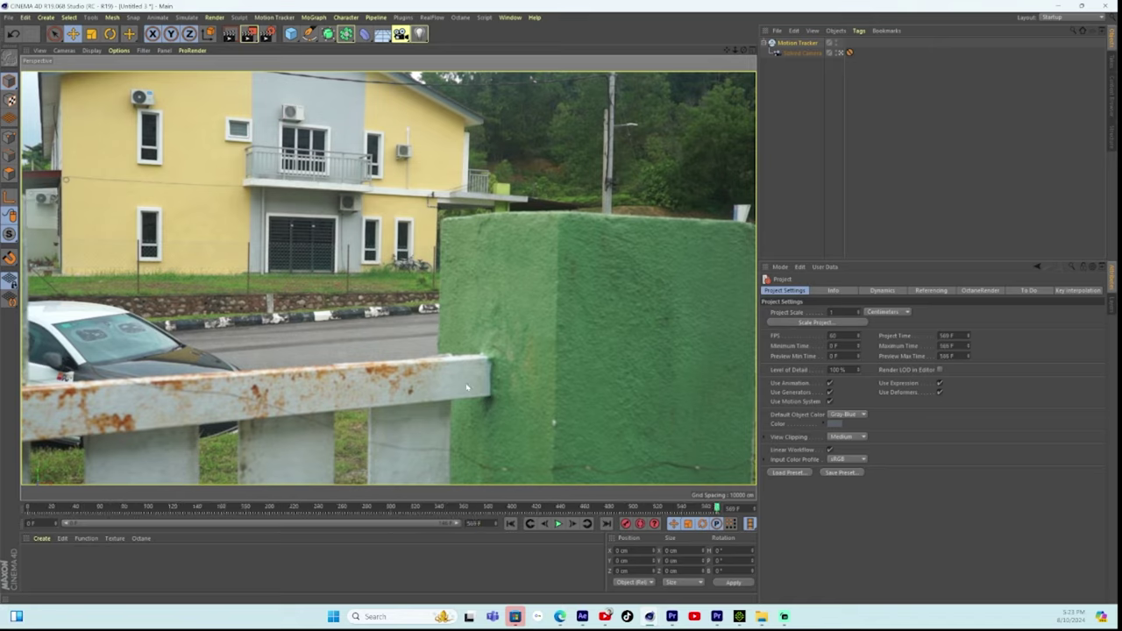
Choose Octane Renderer as the renderer and AVI as the save format in the render settings.
left_click(267, 33)
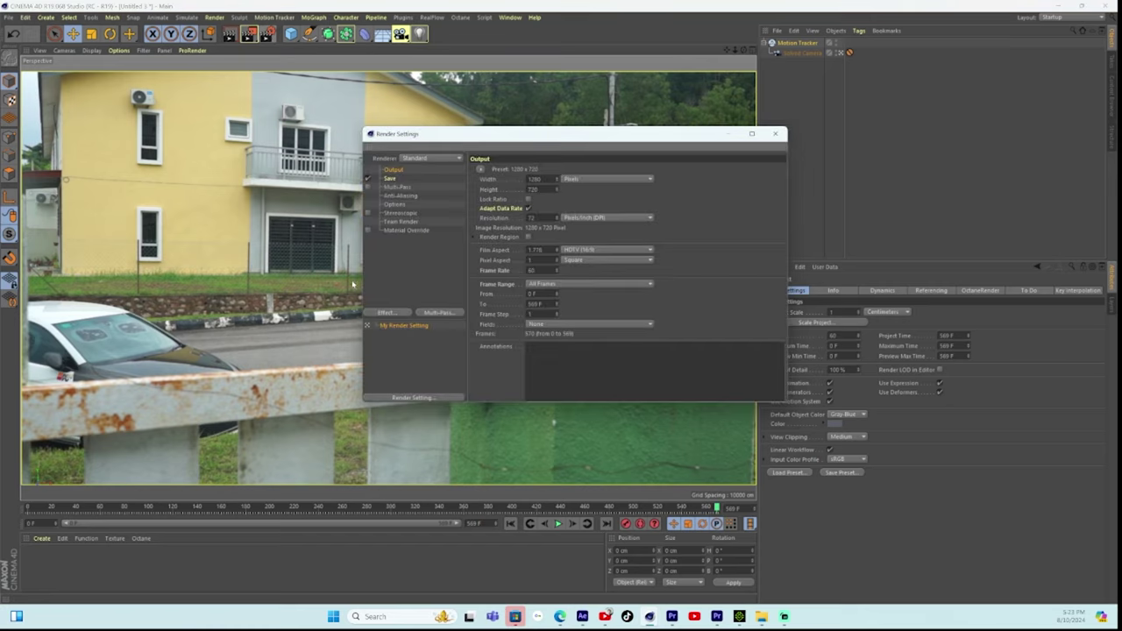
left_click(435, 159)
left_click(445, 224)
left_click(390, 179)
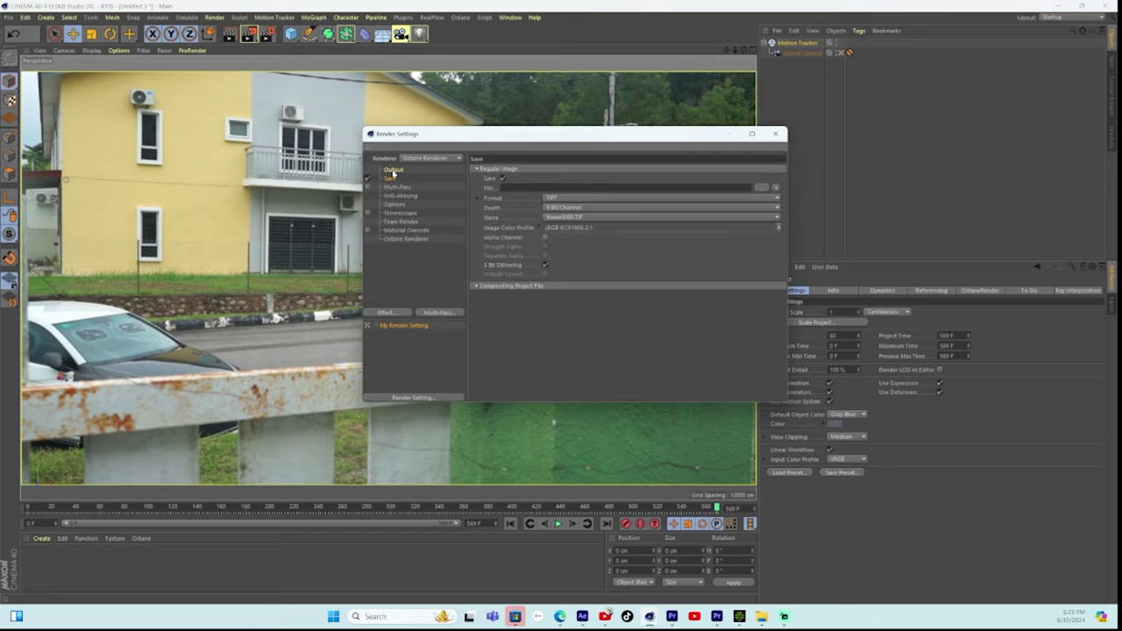
left_click(570, 198)
left_click(587, 386)
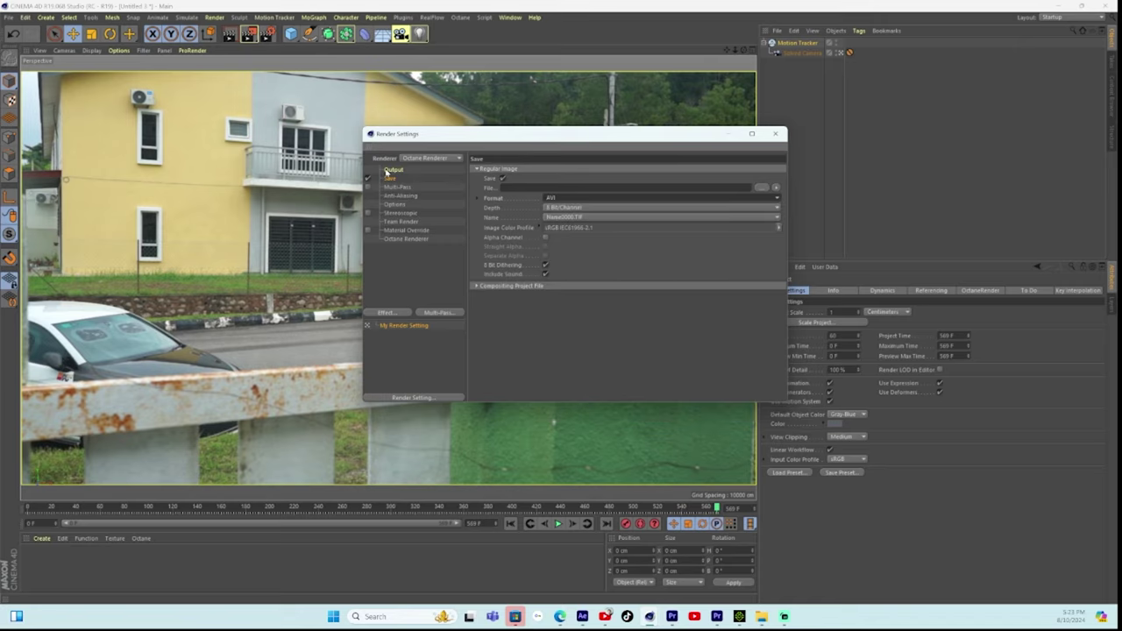
left_click(389, 170)
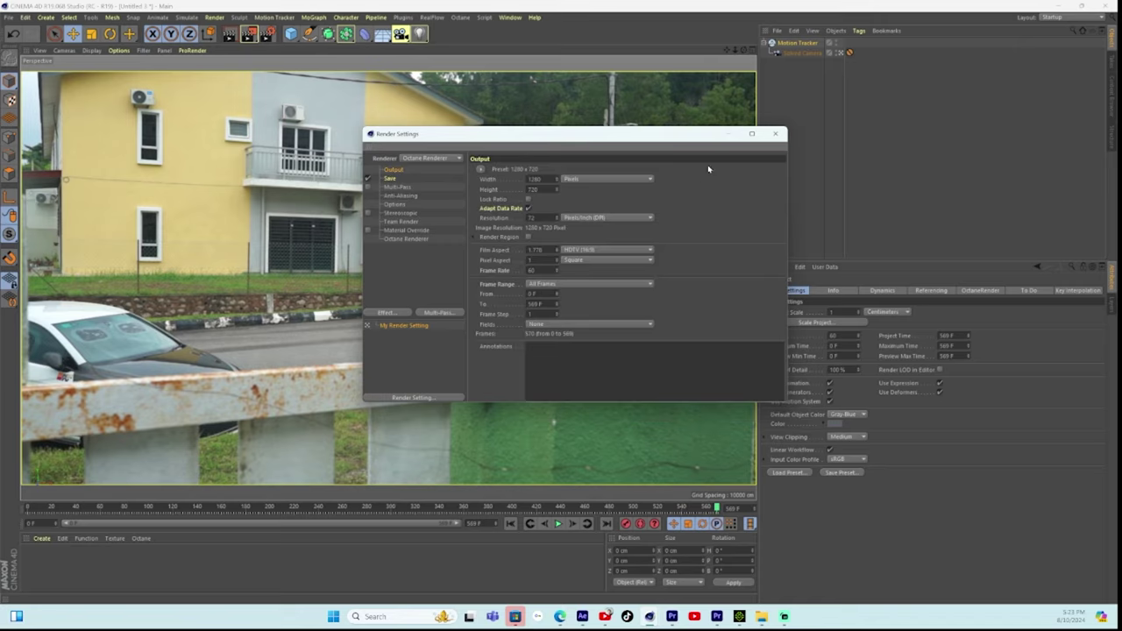
left_click(775, 133)
Go to frame 49 and create a set of automatic 2D tracks there for the Motion Tracker.
left_click_drag(42, 512, 88, 510)
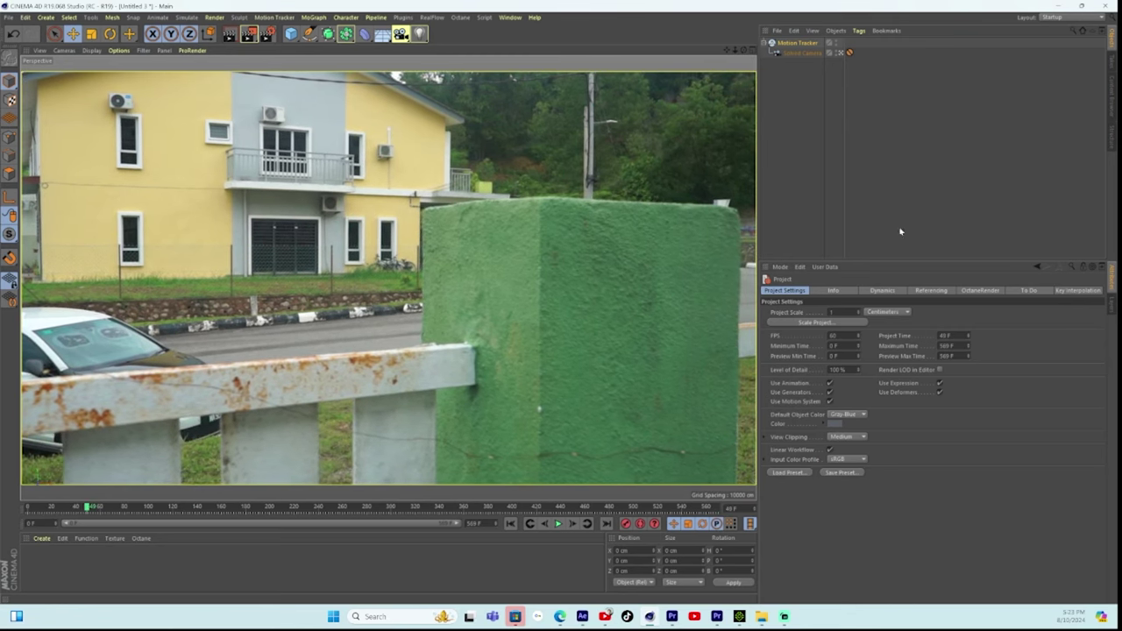
left_click(795, 43)
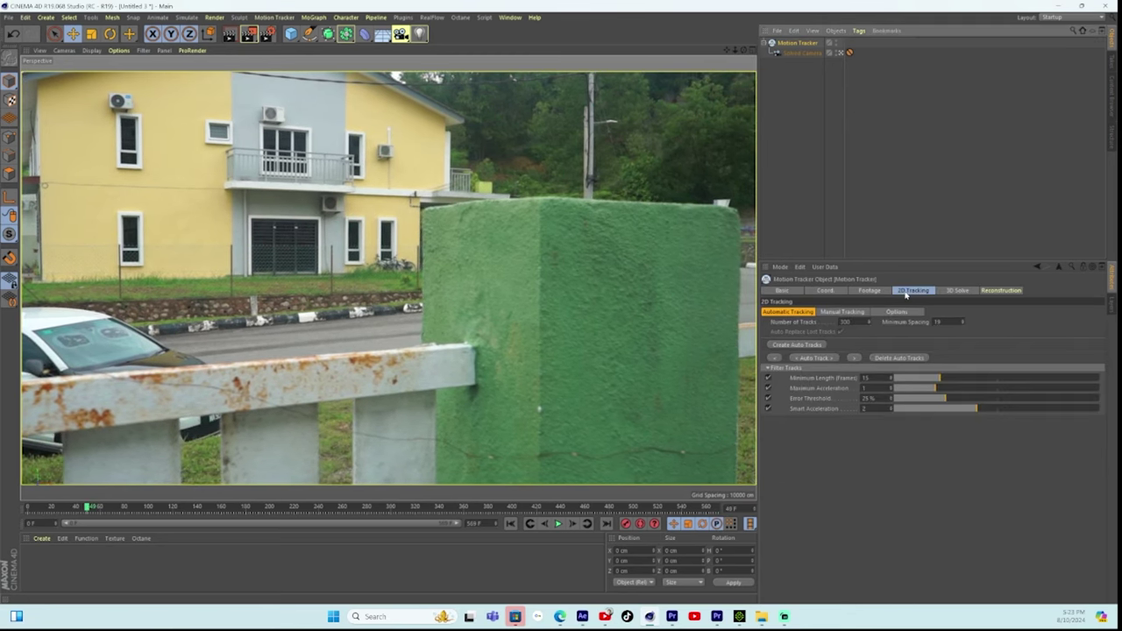
left_click(907, 292)
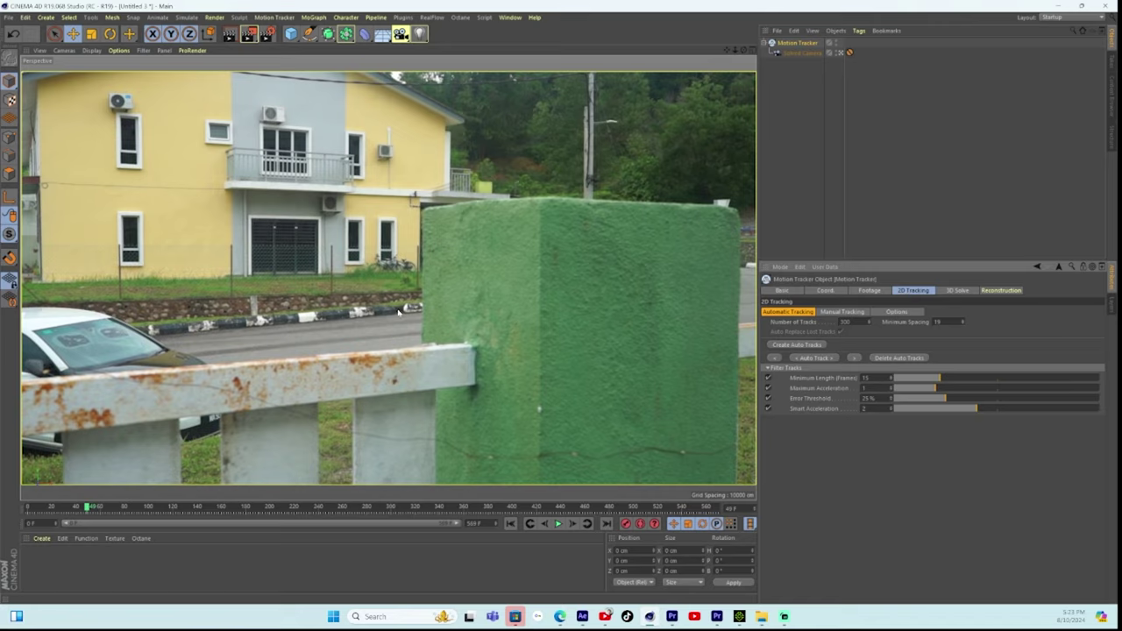
left_click(785, 346)
Live-select the tracks along the roadside, fence and near side of the green pillar, and run Auto Track in both directions.
left_click(55, 33)
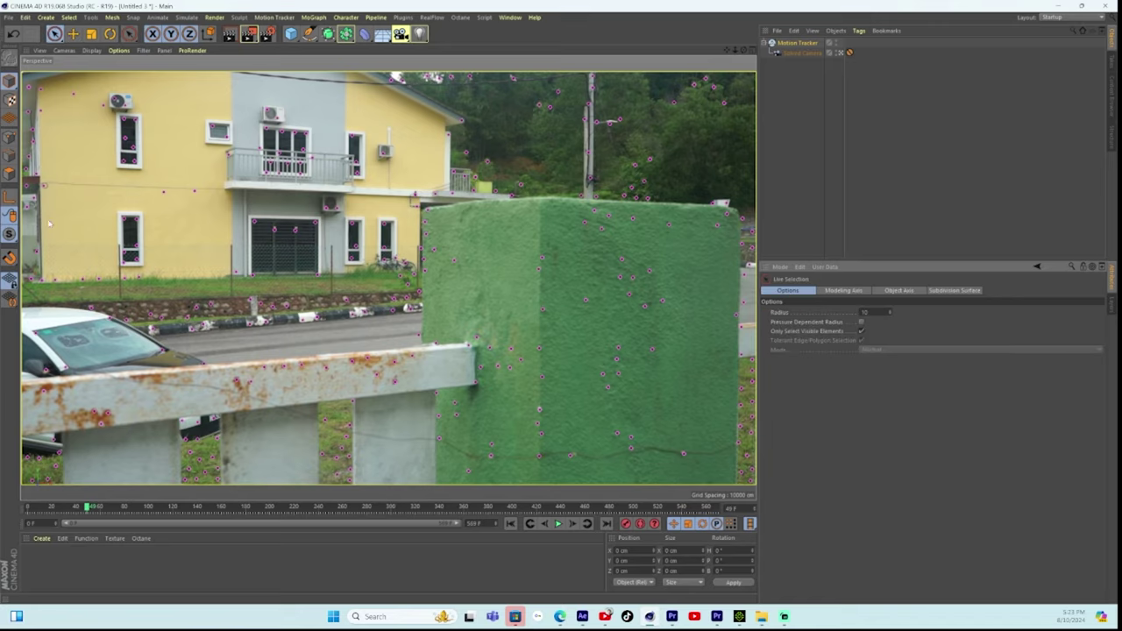
mouse_move(56, 235)
left_mouse_down()
mouse_move(407, 219)
mouse_move(593, 263)
mouse_move(526, 509)
mouse_move(54, 491)
mouse_move(28, 346)
left_mouse_up()
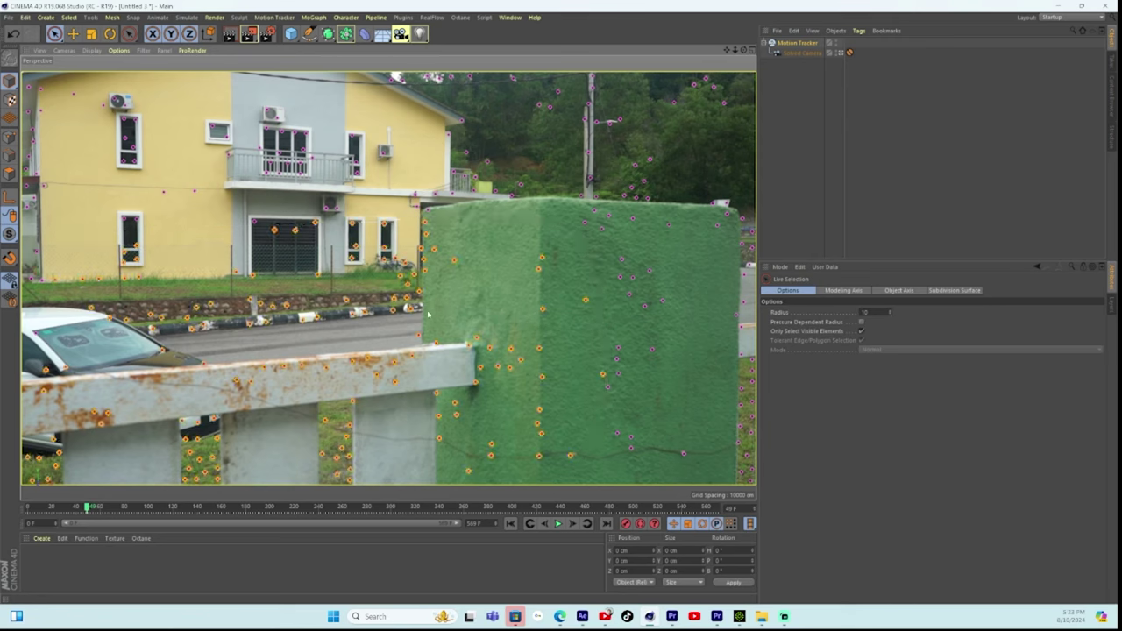
left_click(805, 44)
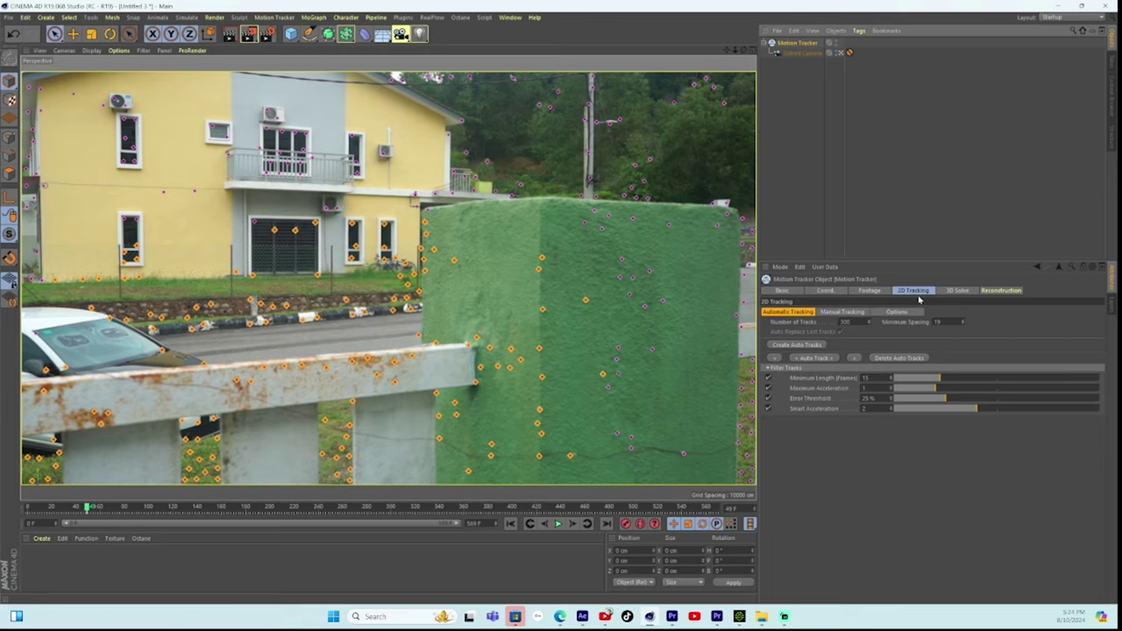
left_click(814, 359)
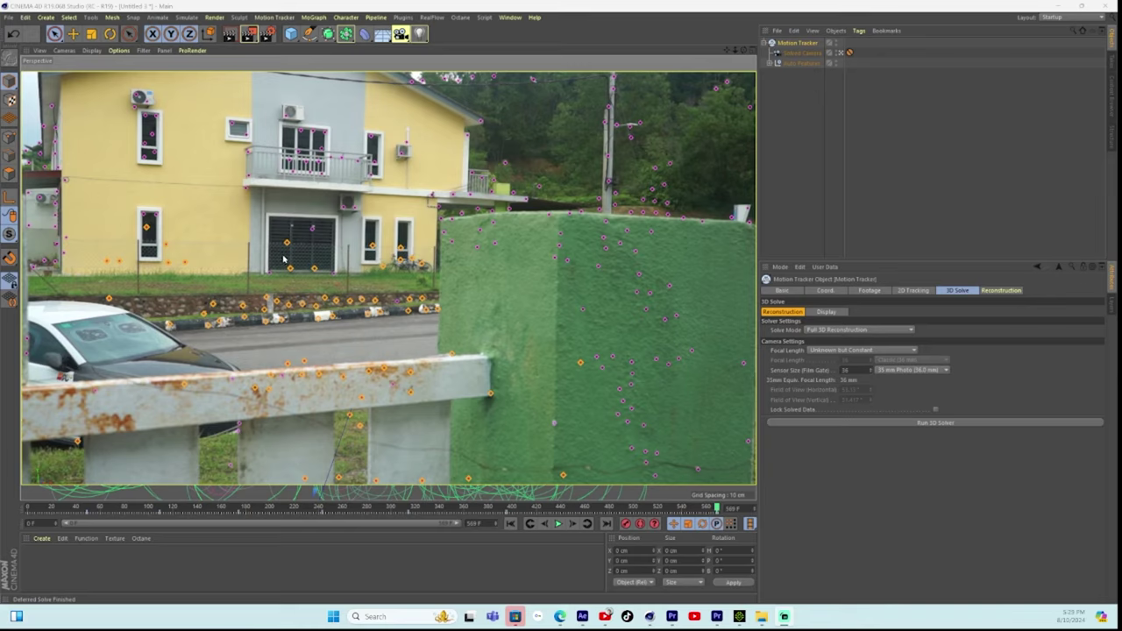
Add a Position Constraint to the Motion Tracker and target a track near the middle of the fence's upper rail.
right_click(799, 48)
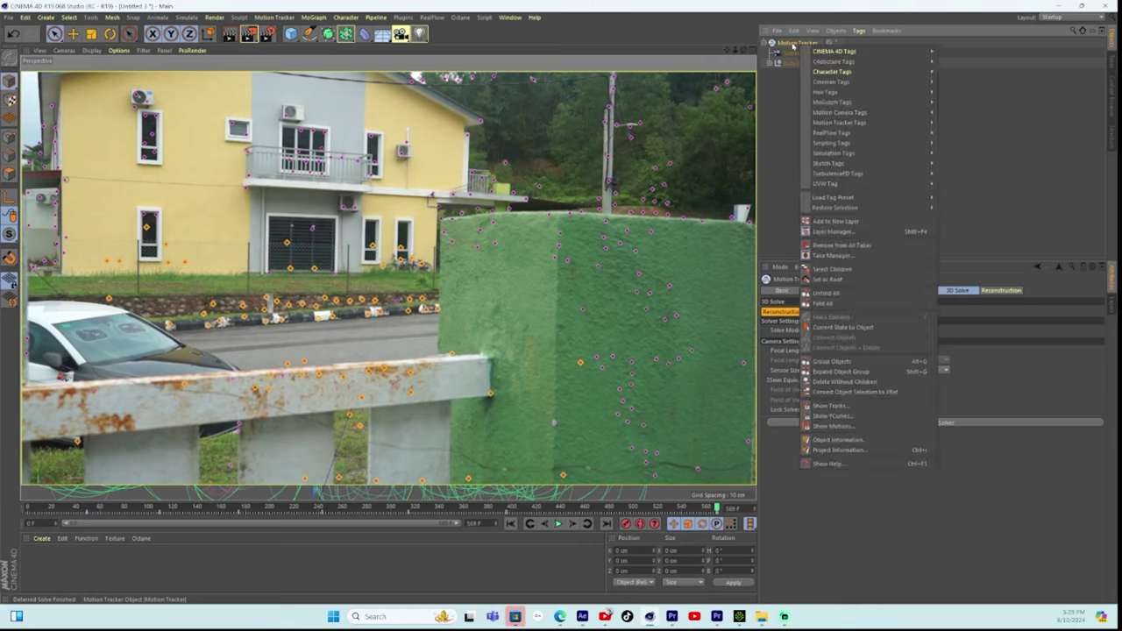
mouse_move(837, 122)
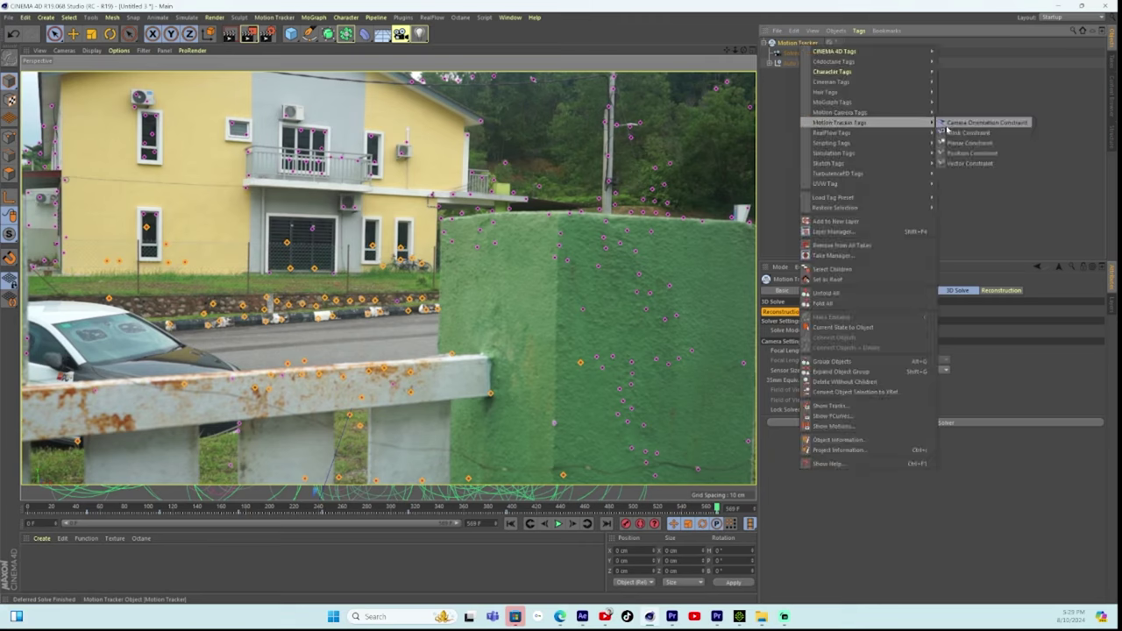
left_click(970, 153)
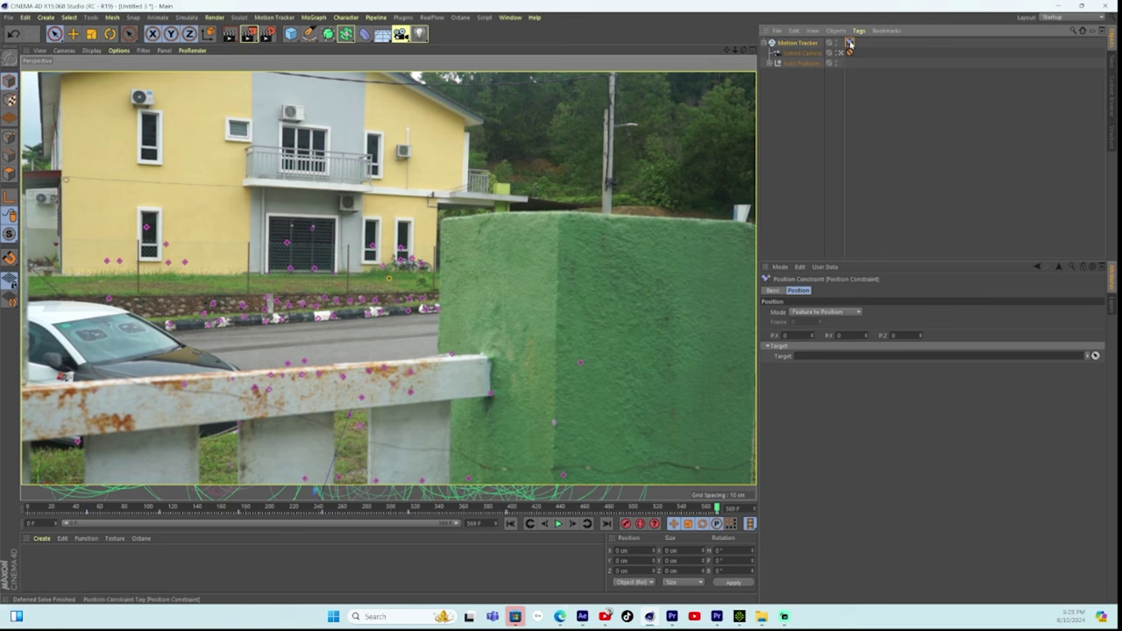
left_click(1094, 356)
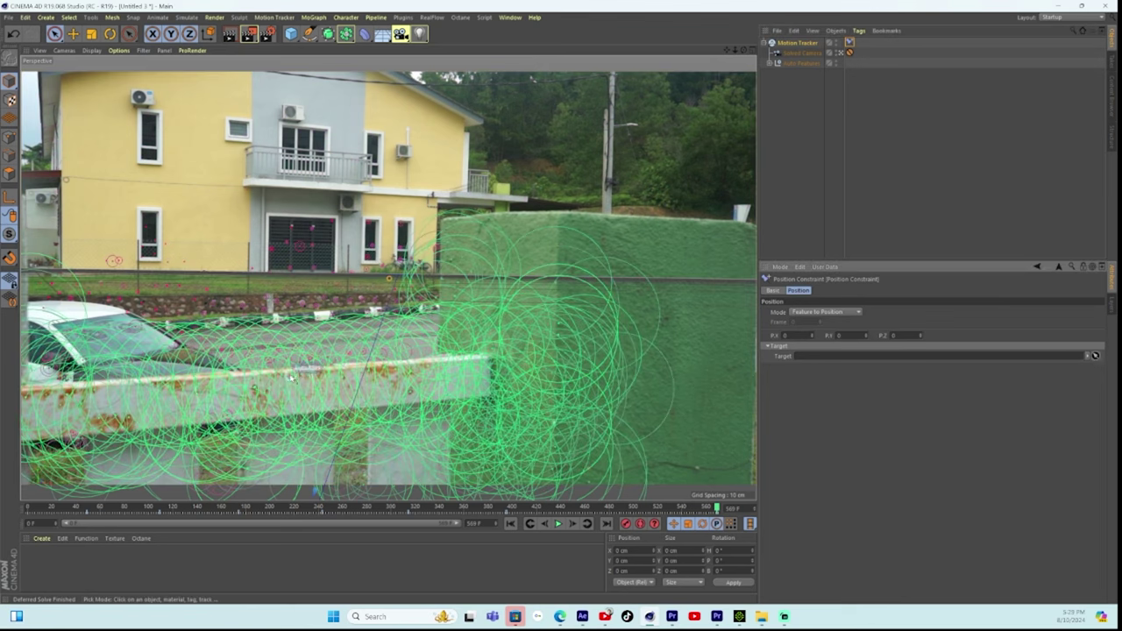
left_click(354, 371)
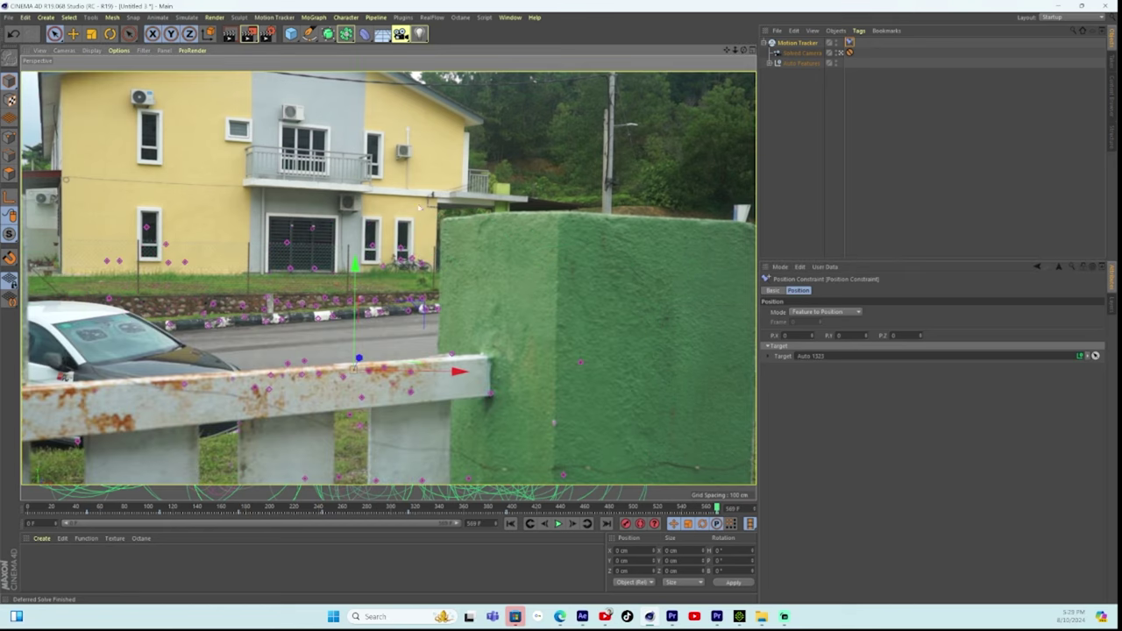
Add a Vector Constraint to the Motion Tracker and target two tracks spaced along the fence's upper rail.
right_click(795, 47)
mouse_move(868, 122)
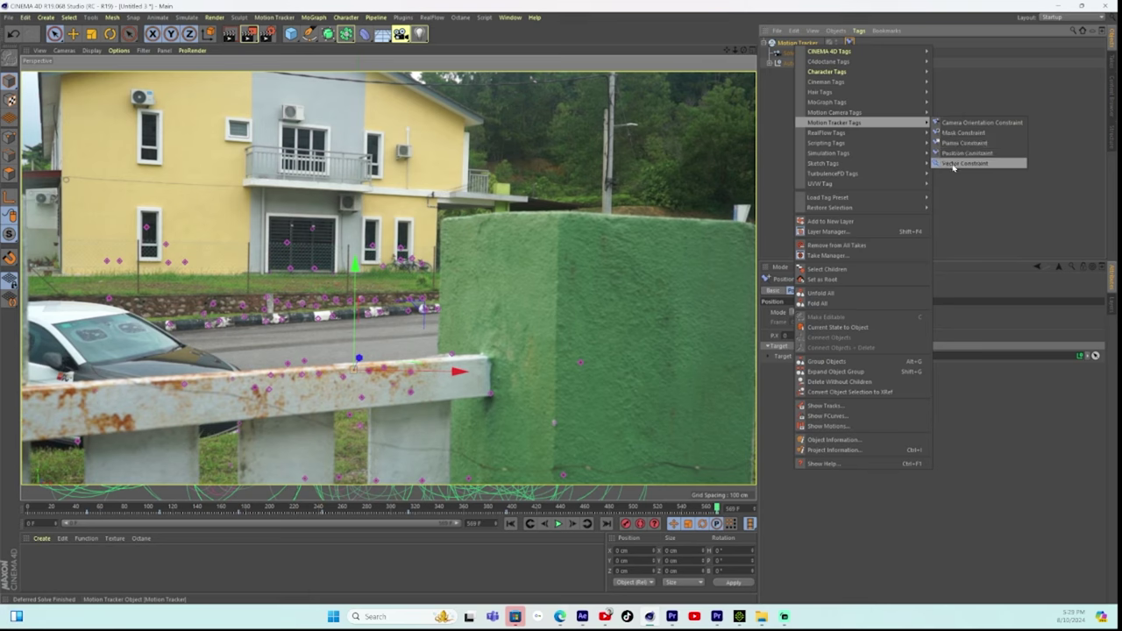
left_click(956, 164)
left_click(1093, 350)
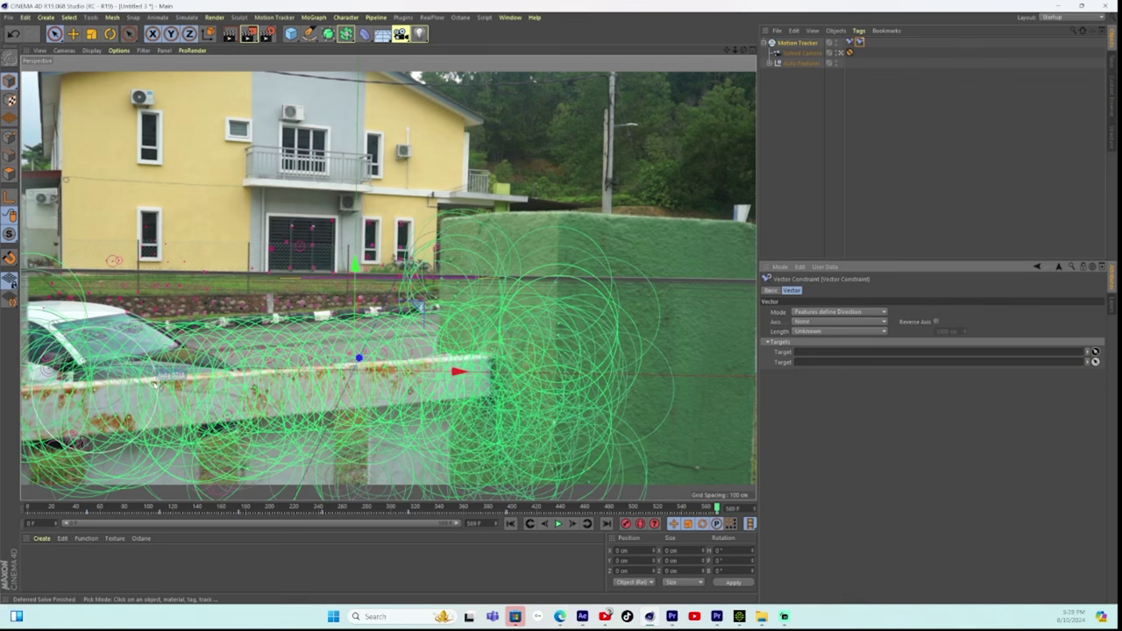
left_click(156, 385)
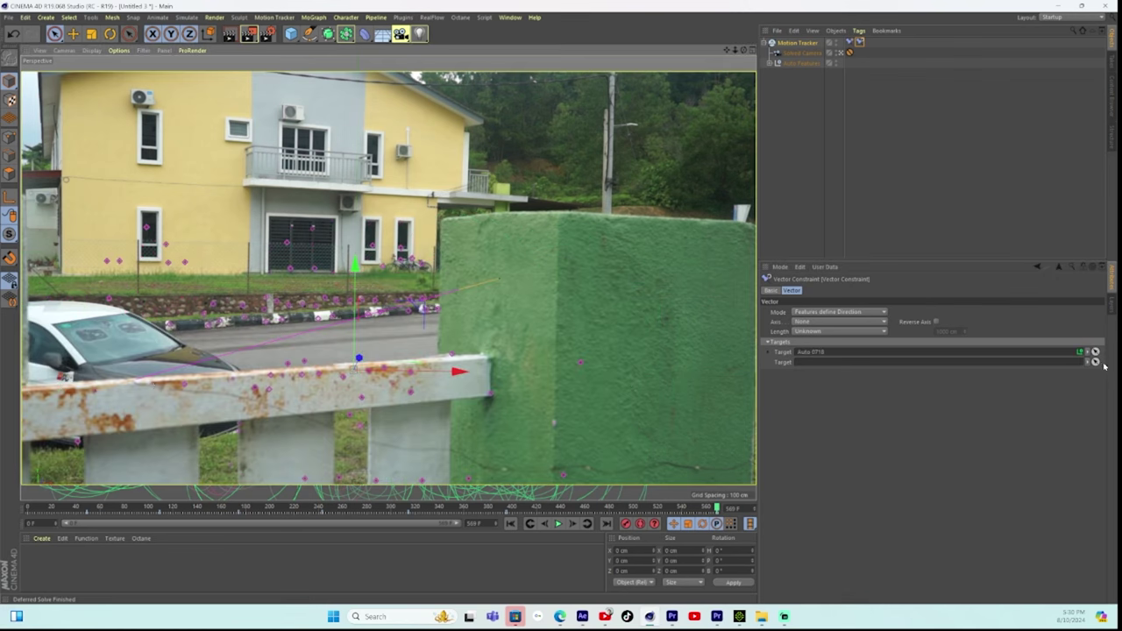
left_click(1094, 363)
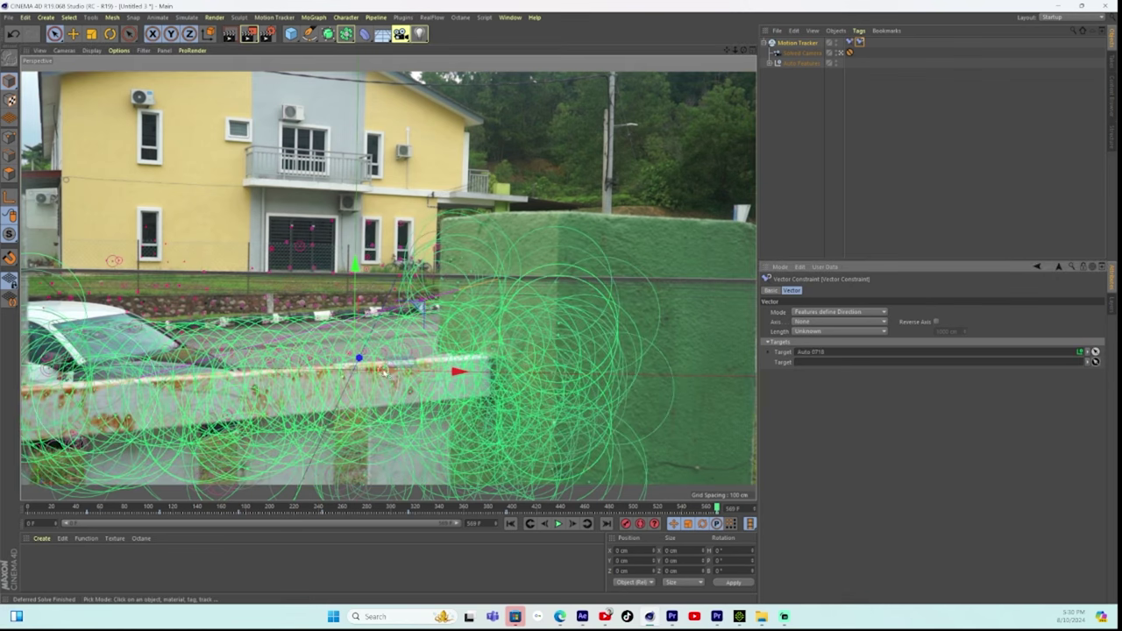
left_click(383, 369)
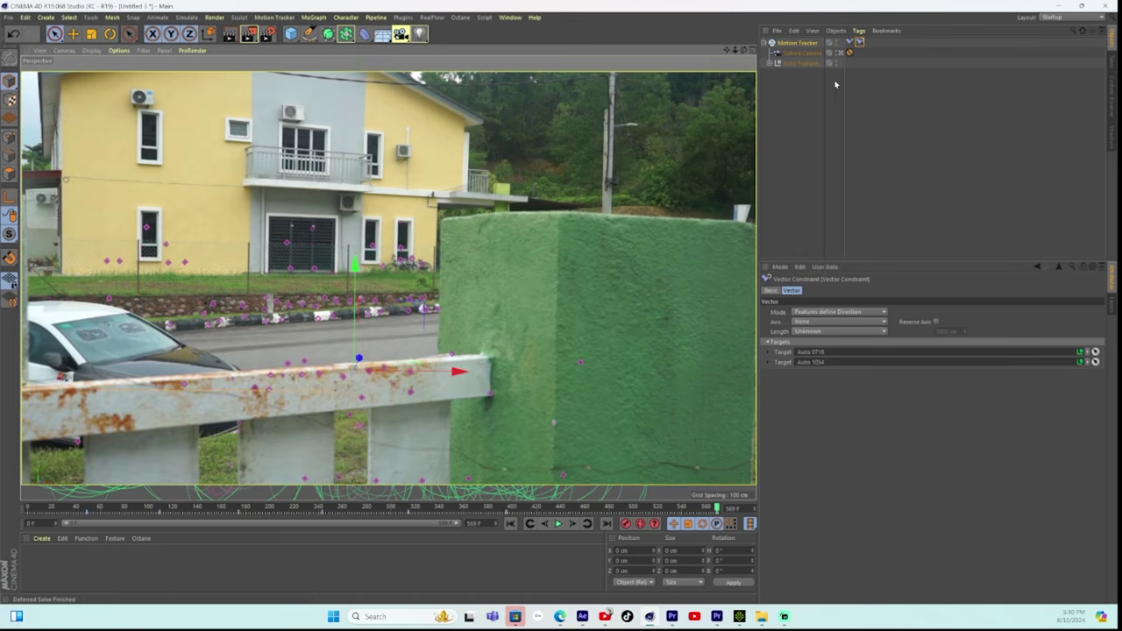
Add a Planar Constraint to the Motion Tracker and pick tracks along the fence's upper rail to define its plane.
right_click(813, 43)
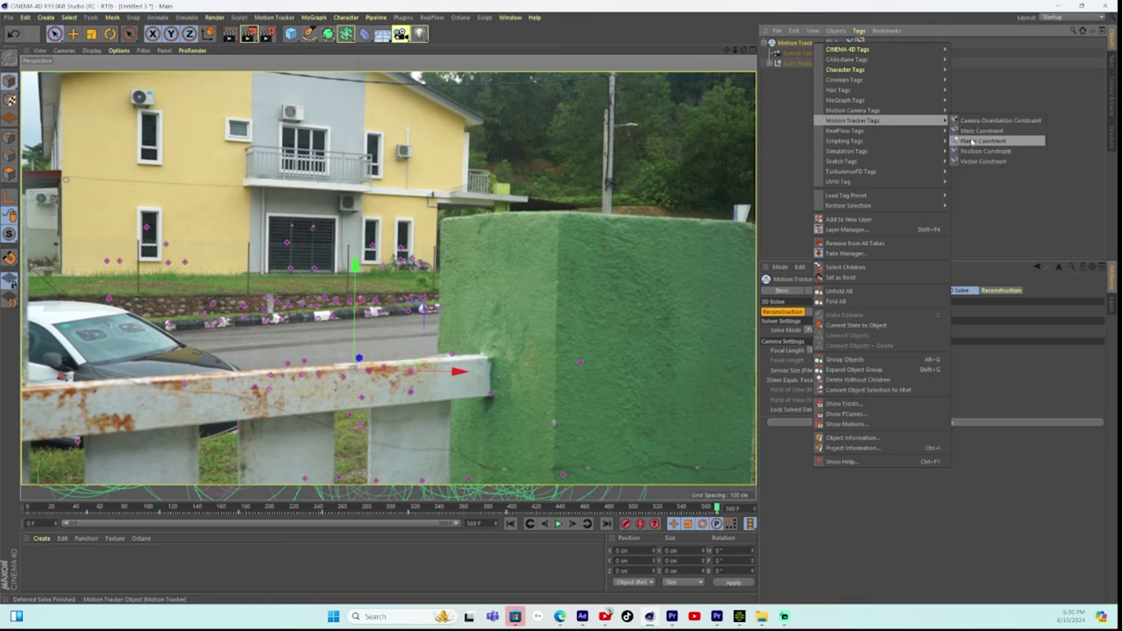
left_click(973, 141)
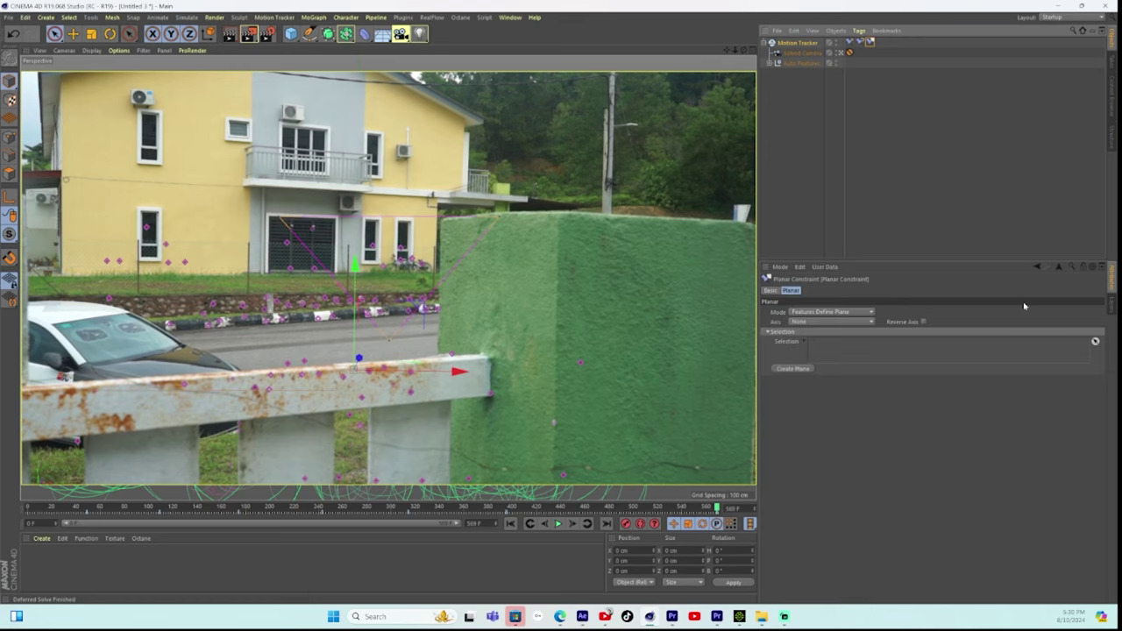
left_click(1097, 342)
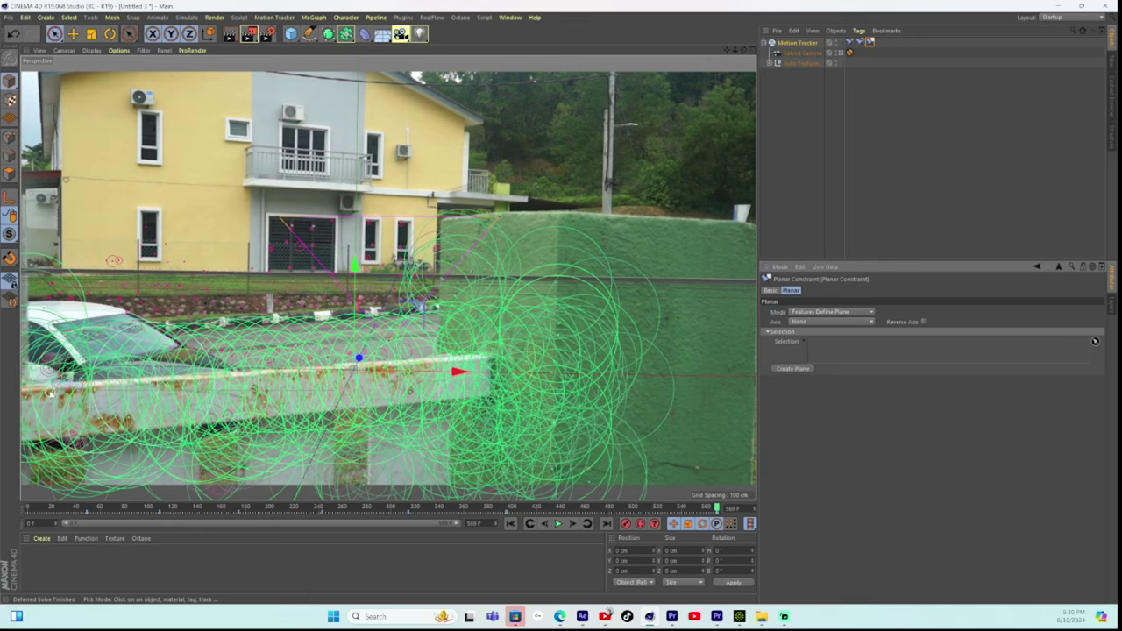
left_click(383, 370)
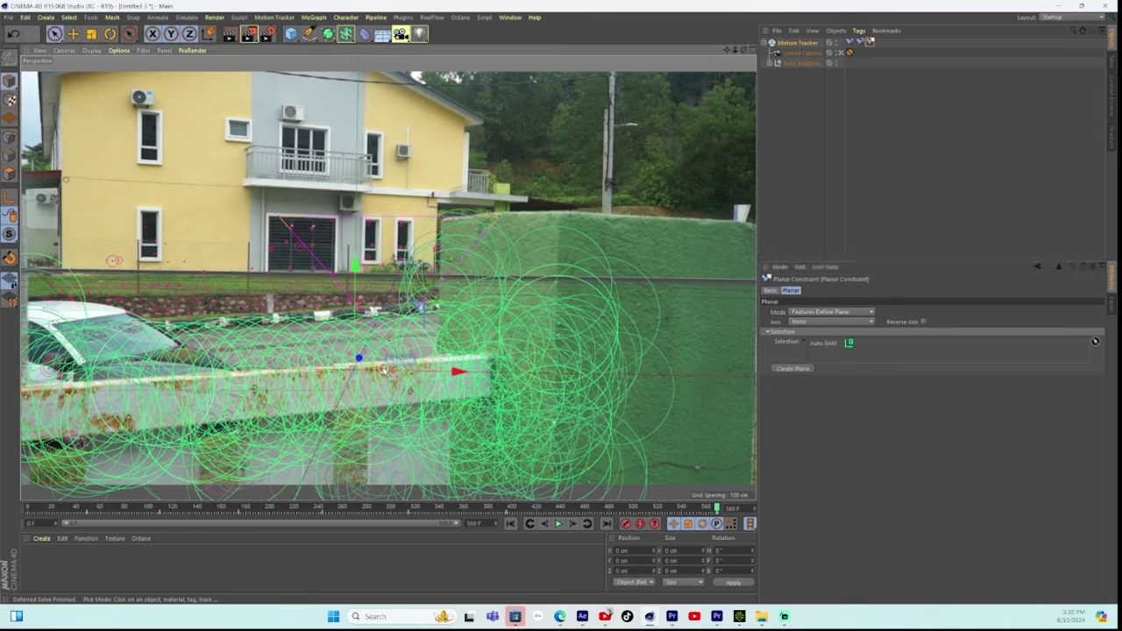
left_click(91, 389)
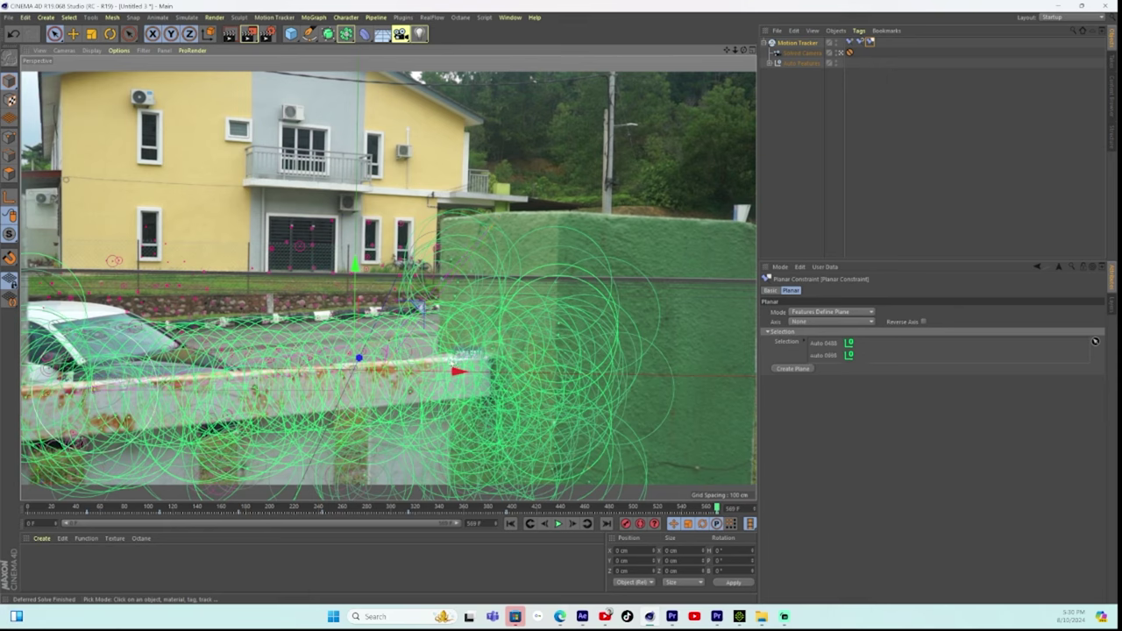
left_click(399, 351)
Go back to around frame 100, add a plane object and set its height to 8 cm.
left_click_drag(35, 512, 155, 513)
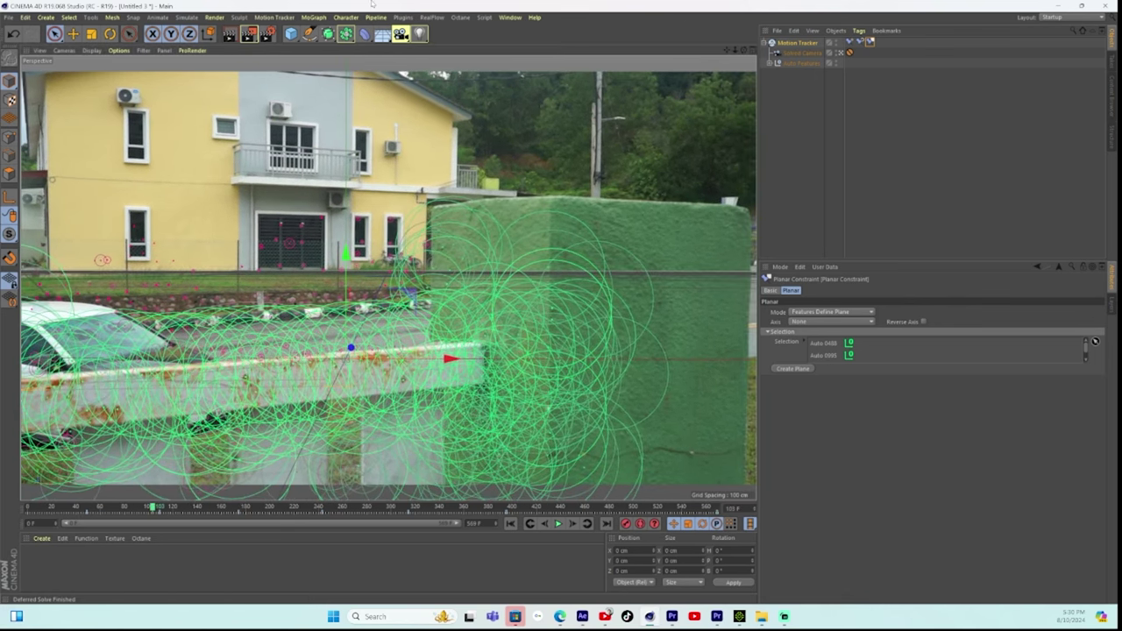
left_click_drag(291, 33, 384, 67)
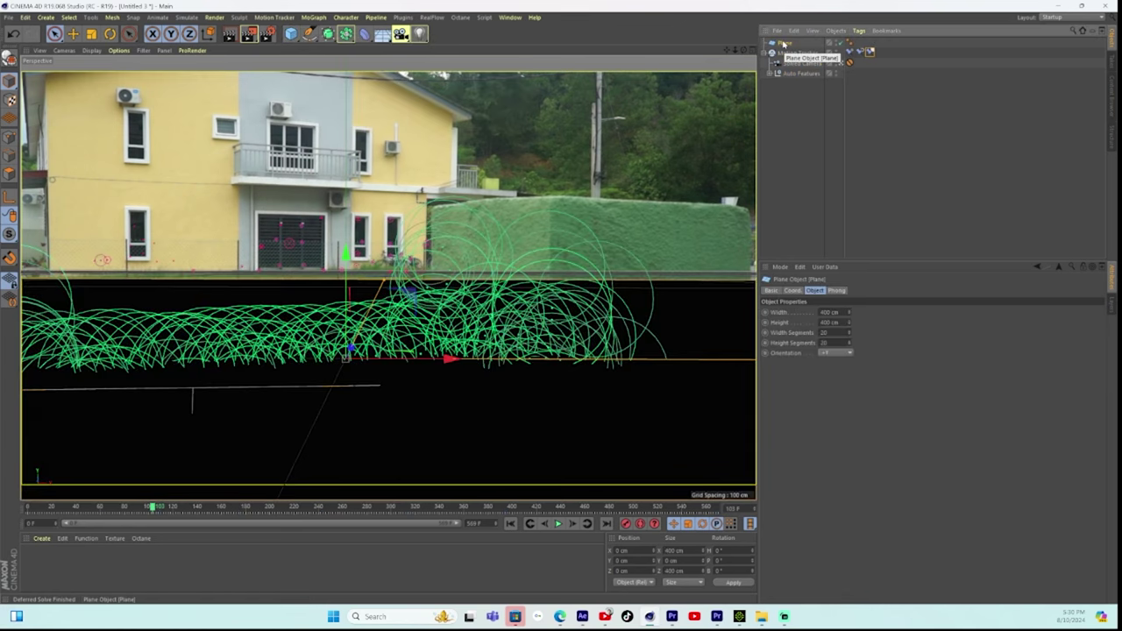
left_click_drag(849, 323, 849, 630)
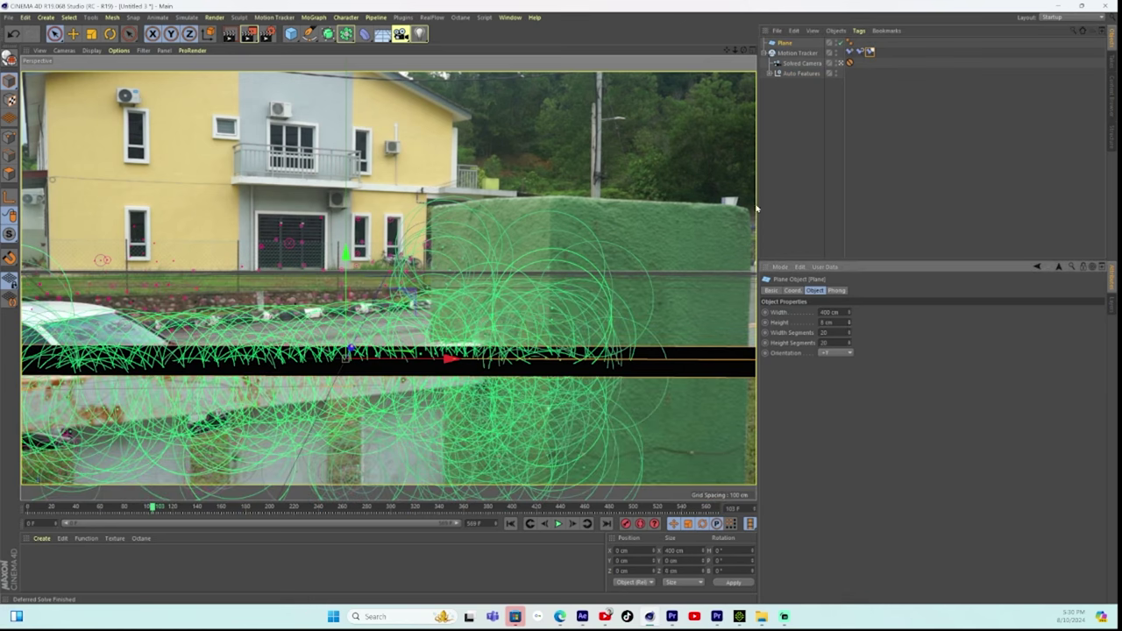
Rotate the plane to a heading of 33° and a pitch of 4° to follow the fence rail.
left_click(110, 33)
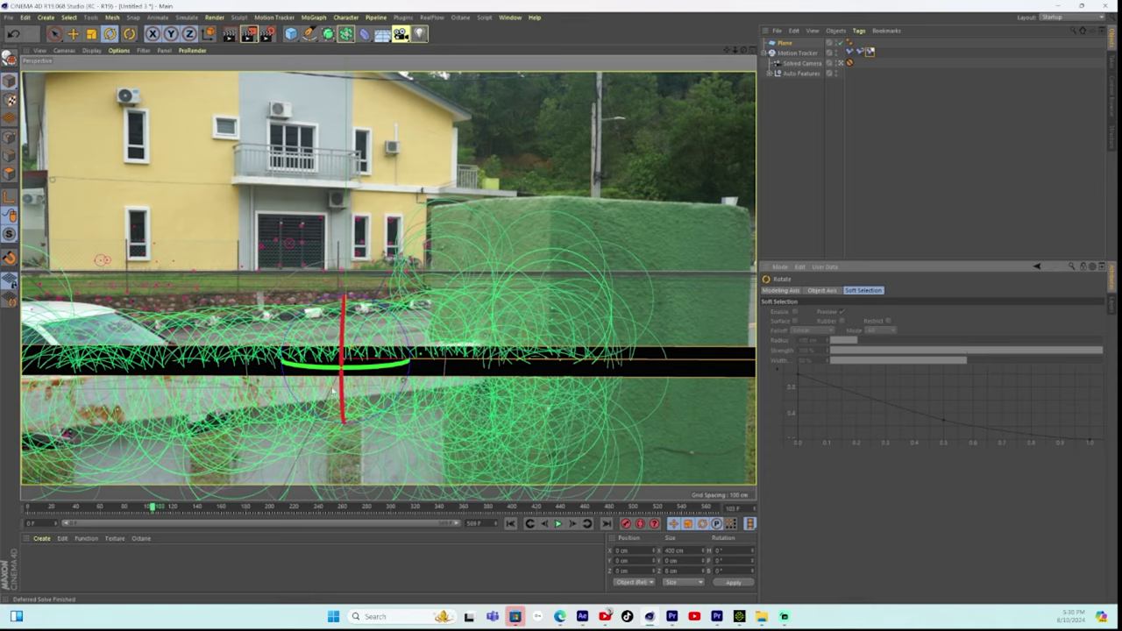
left_click(784, 43)
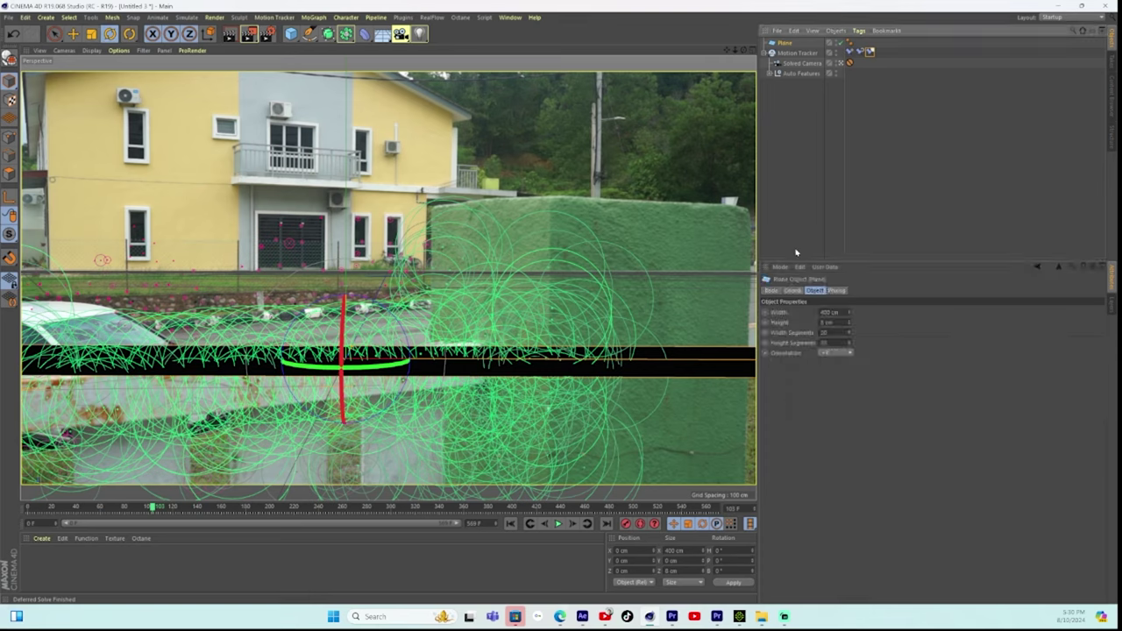
left_click(793, 290)
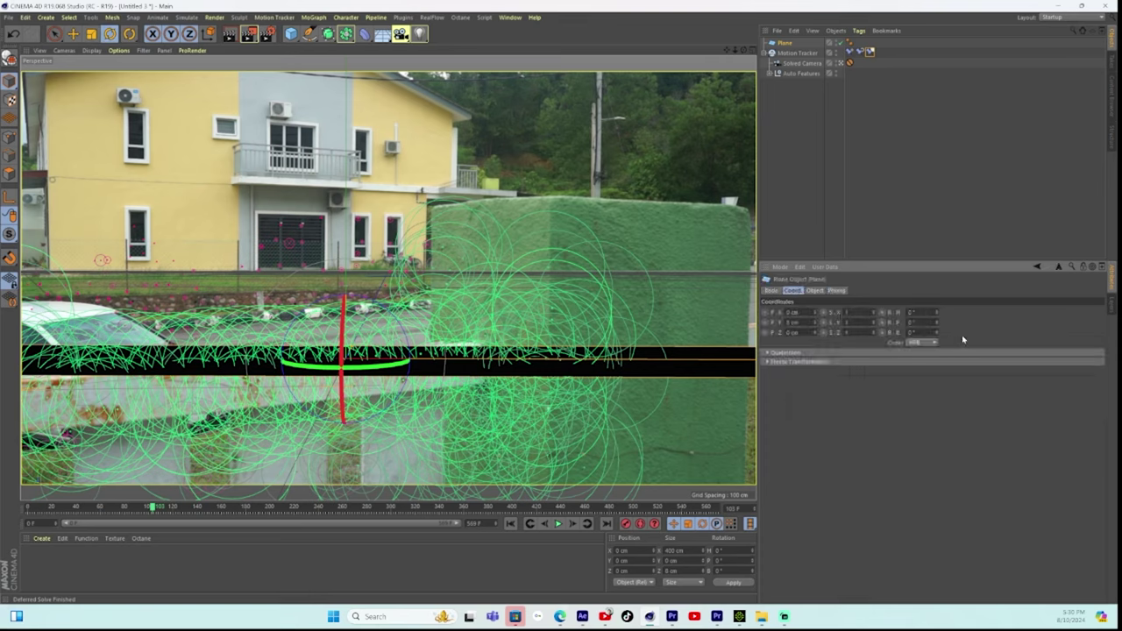
left_click(936, 321)
left_click(937, 321)
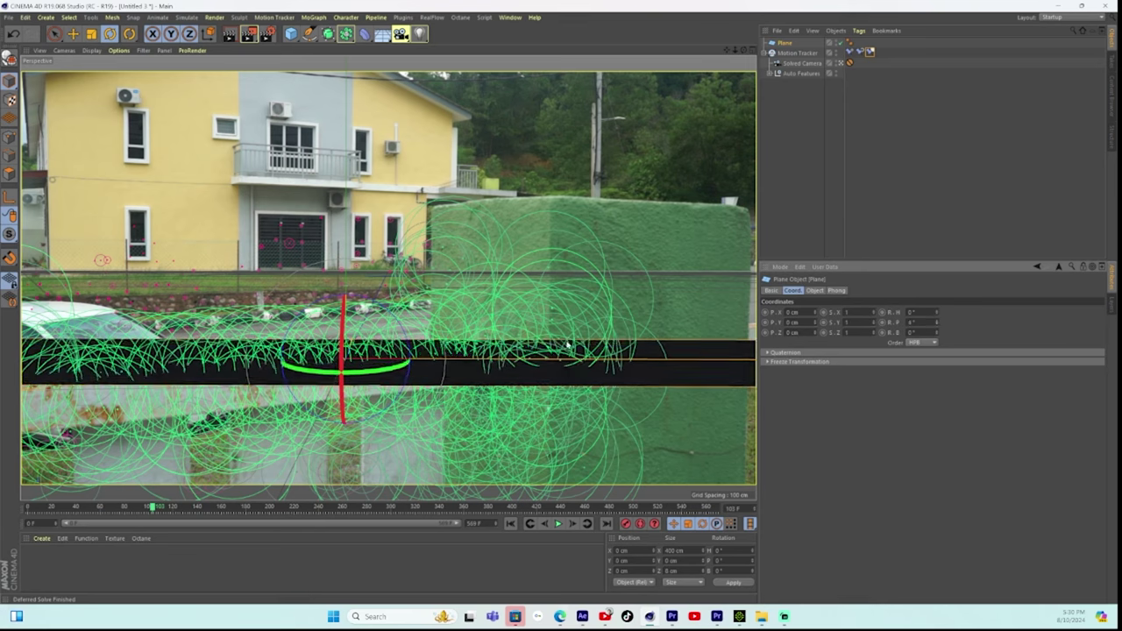
left_click(938, 311)
left_click(937, 311)
left_click(937, 311)
left_click(937, 311)
left_click(937, 312)
left_click(937, 311)
left_click(937, 311)
left_click(937, 311)
left_click_drag(937, 312, 635, 342)
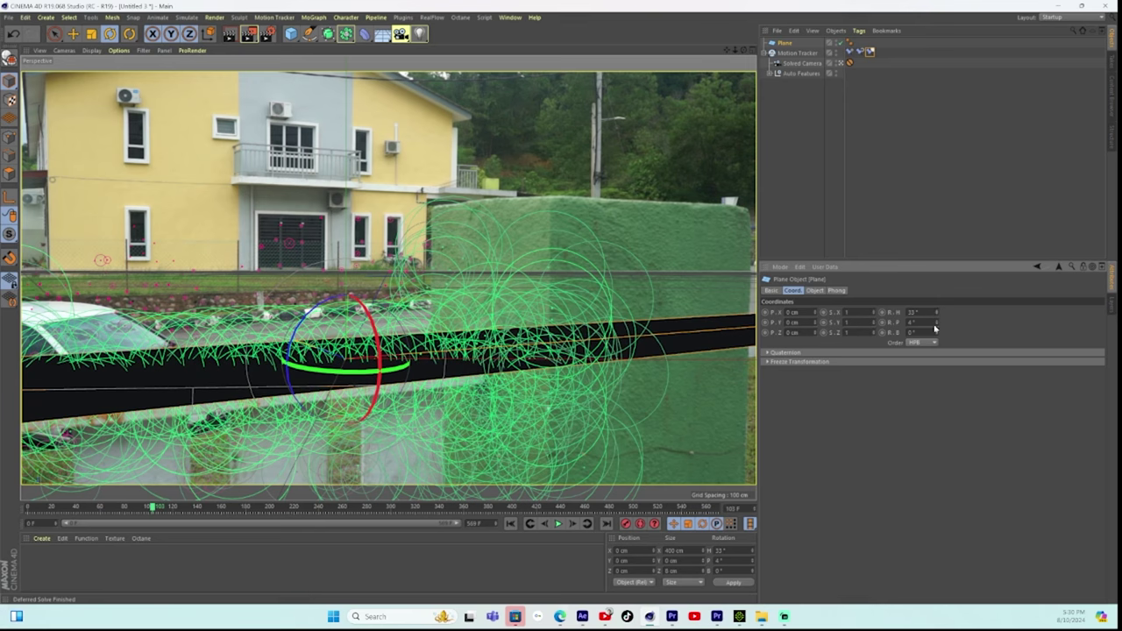
Set the plane's pitch to -1° and its Y scale to 0.83.
left_click_drag(935, 327, 936, 326)
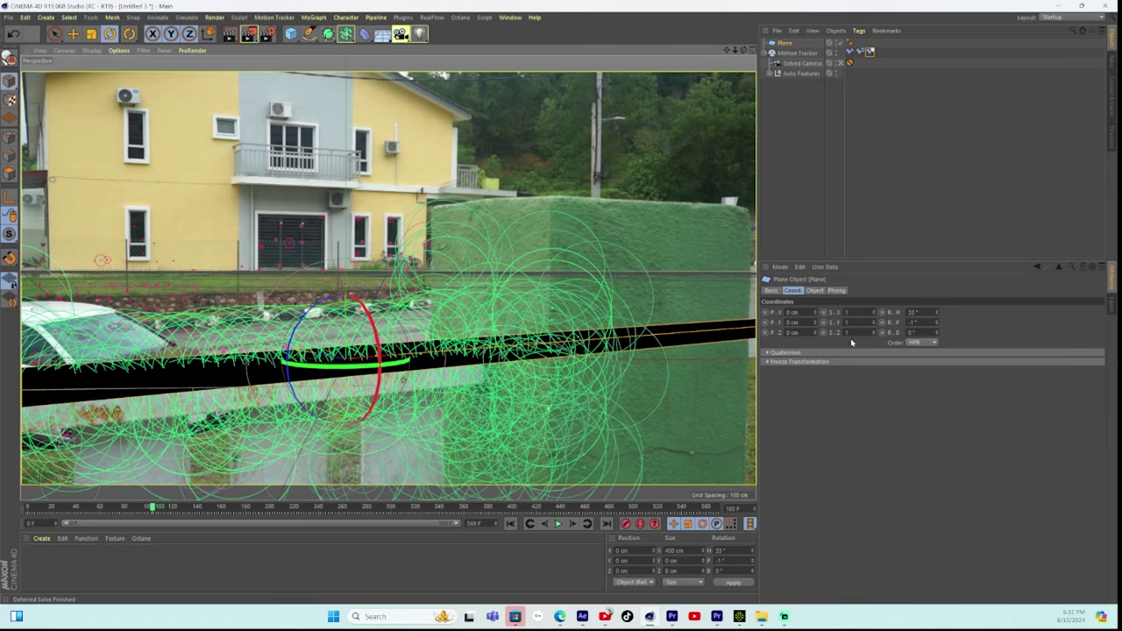
left_click_drag(873, 328, 874, 328)
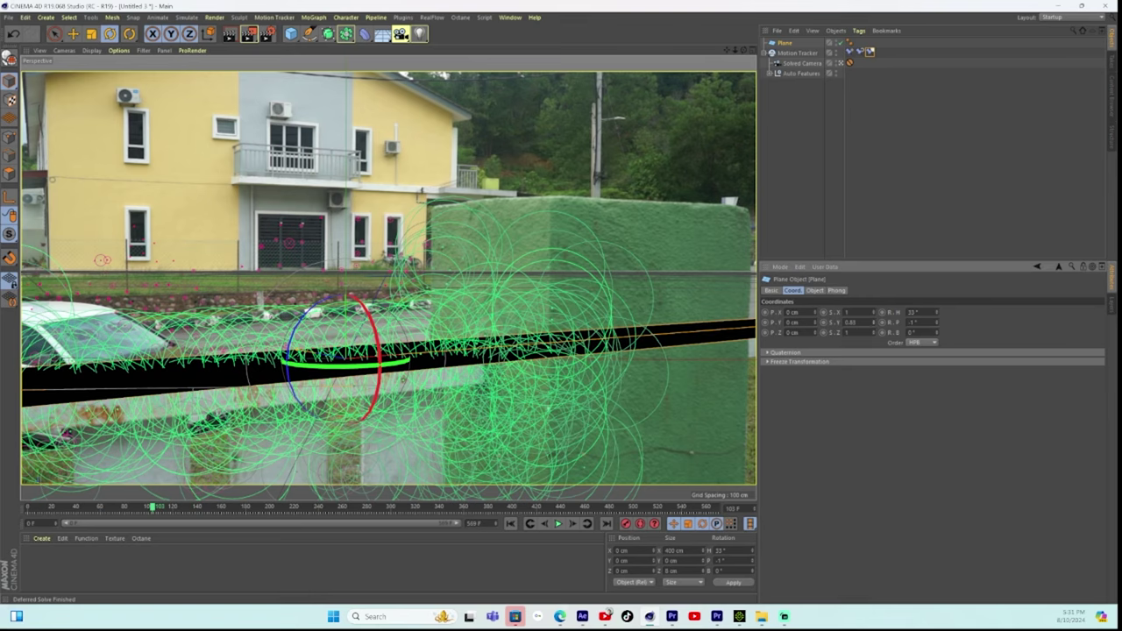
left_click_drag(874, 313, 874, 314)
Place the plane under a new null with a Y scale of 4.25 and a heading of about 1.9°.
left_click_drag(291, 35, 305, 40)
left_click_drag(786, 55, 783, 43)
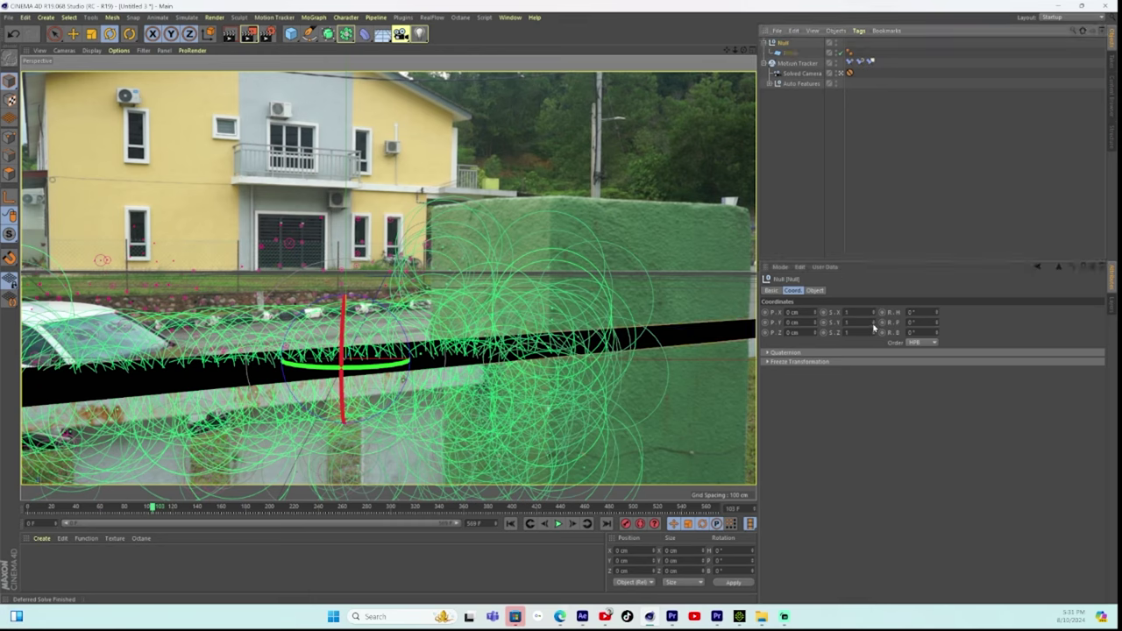
left_click_drag(874, 322, 877, 321)
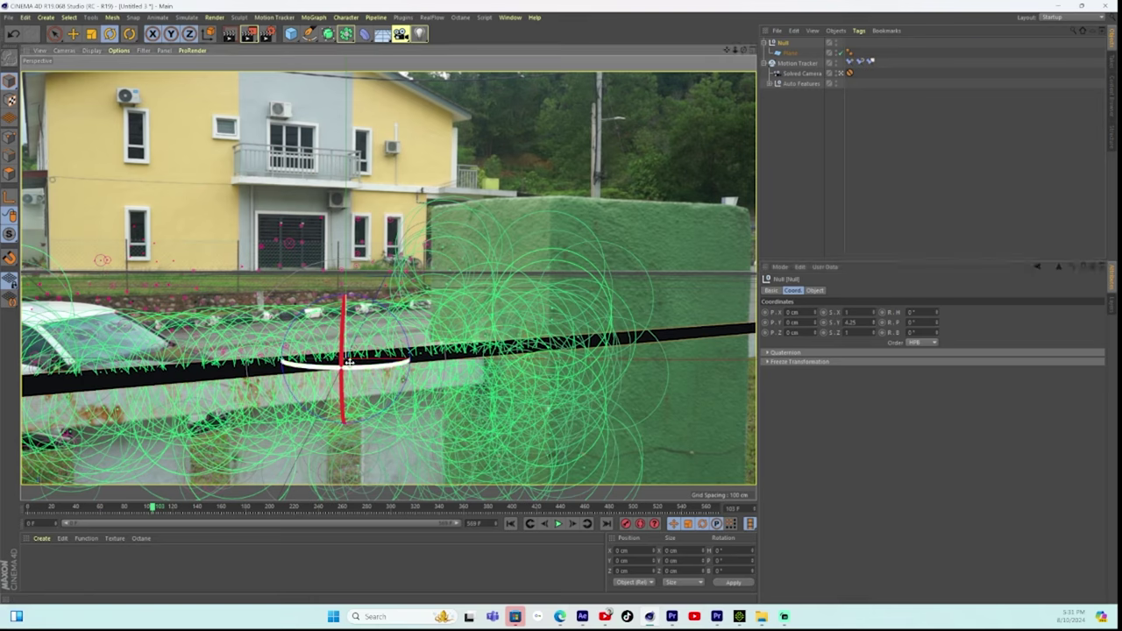
left_click_drag(350, 365, 355, 368)
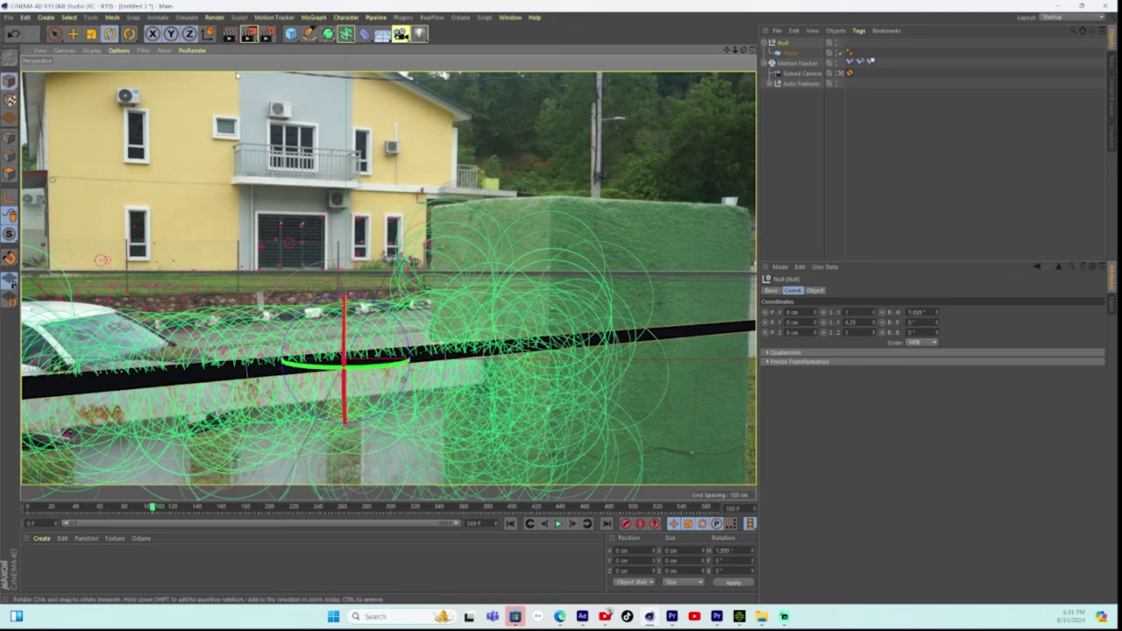
Add a MoText object and leave the solved camera's view to see the scene in perspective.
left_click(314, 16)
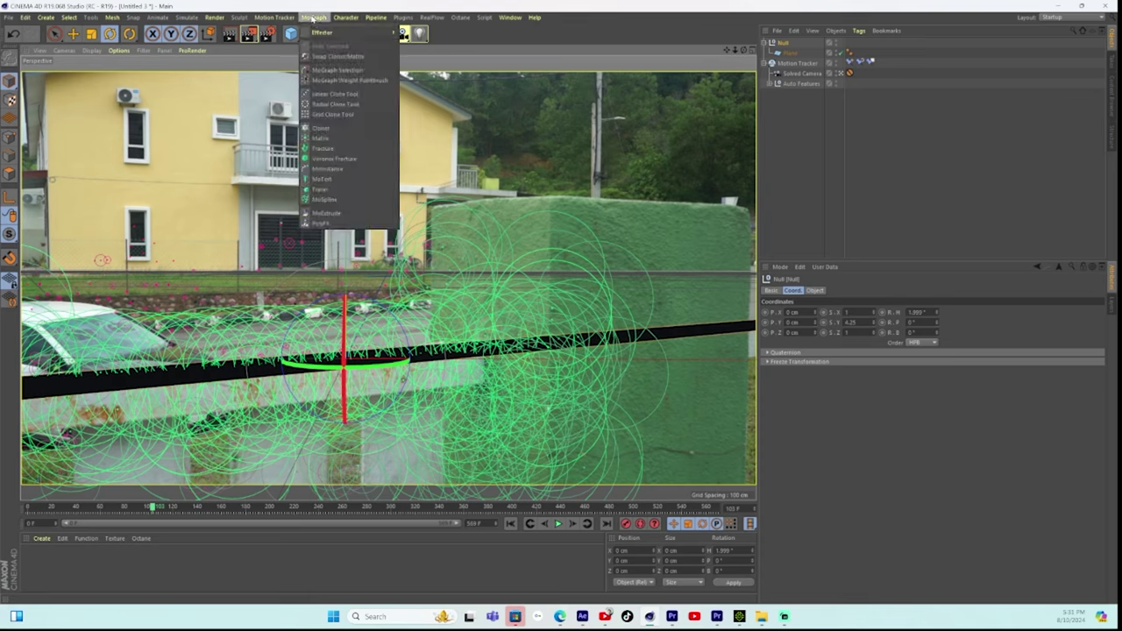
left_click(324, 179)
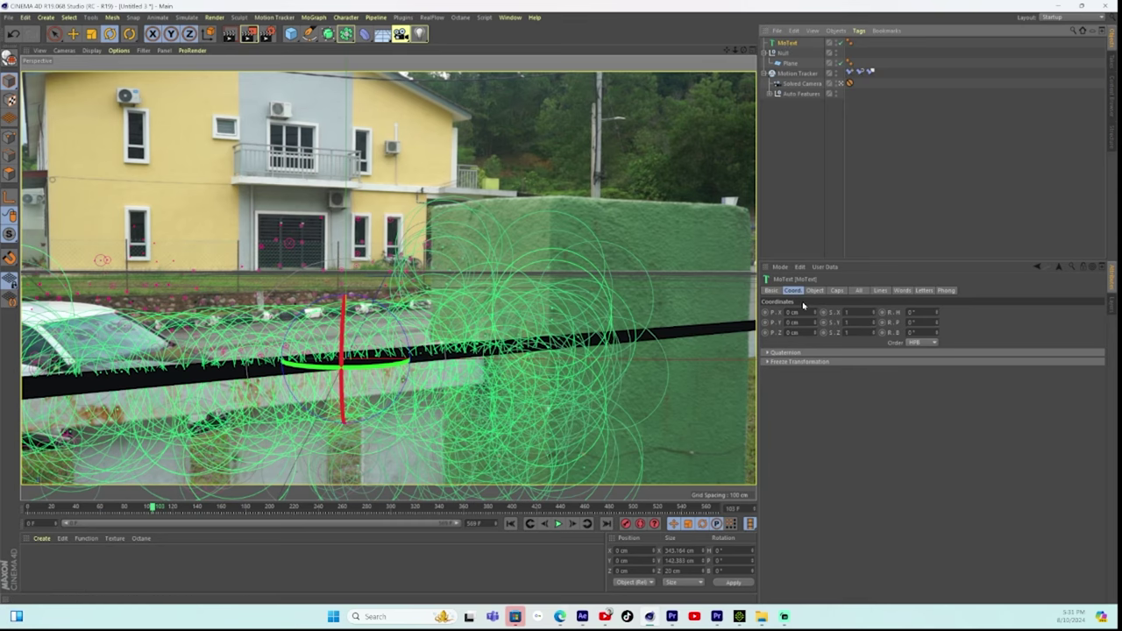
left_click(840, 83)
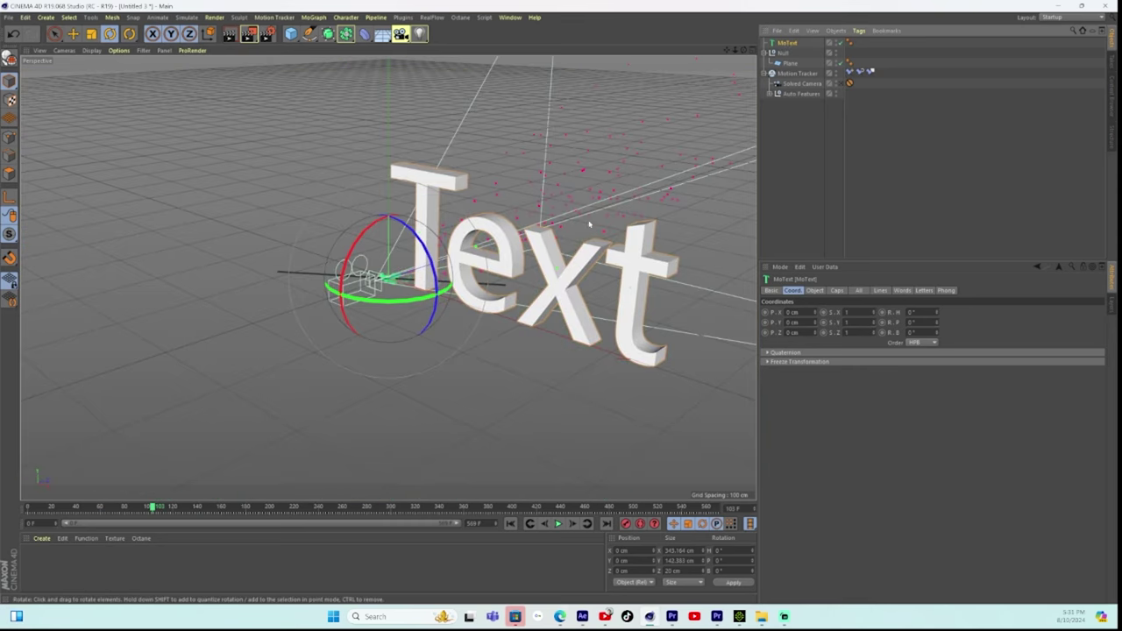
Position the text over the plane at about X -186 cm, Y -31 cm, with a heading of about 31.7°.
key("e")
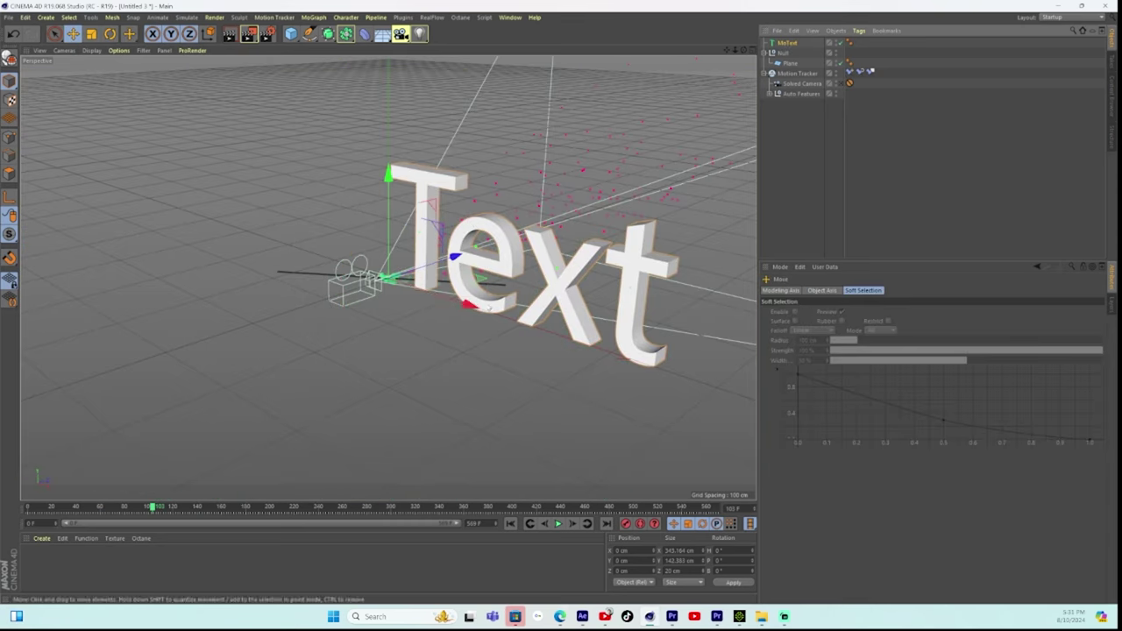
left_click_drag(470, 305, 375, 280)
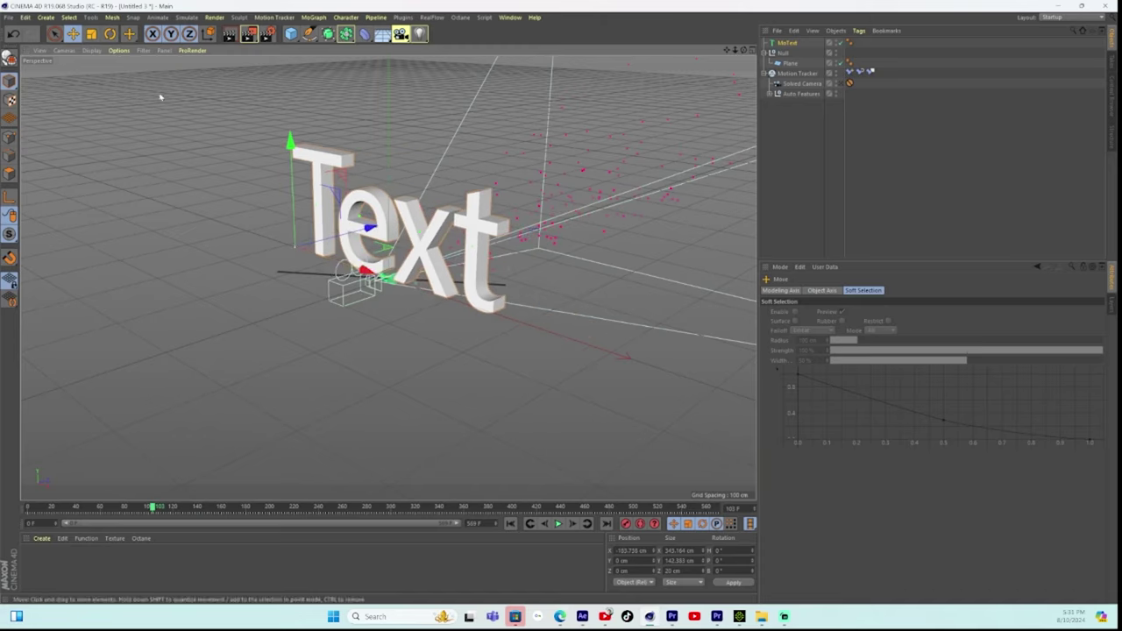
left_click(110, 33)
left_click_drag(254, 269, 287, 241)
left_click(73, 33)
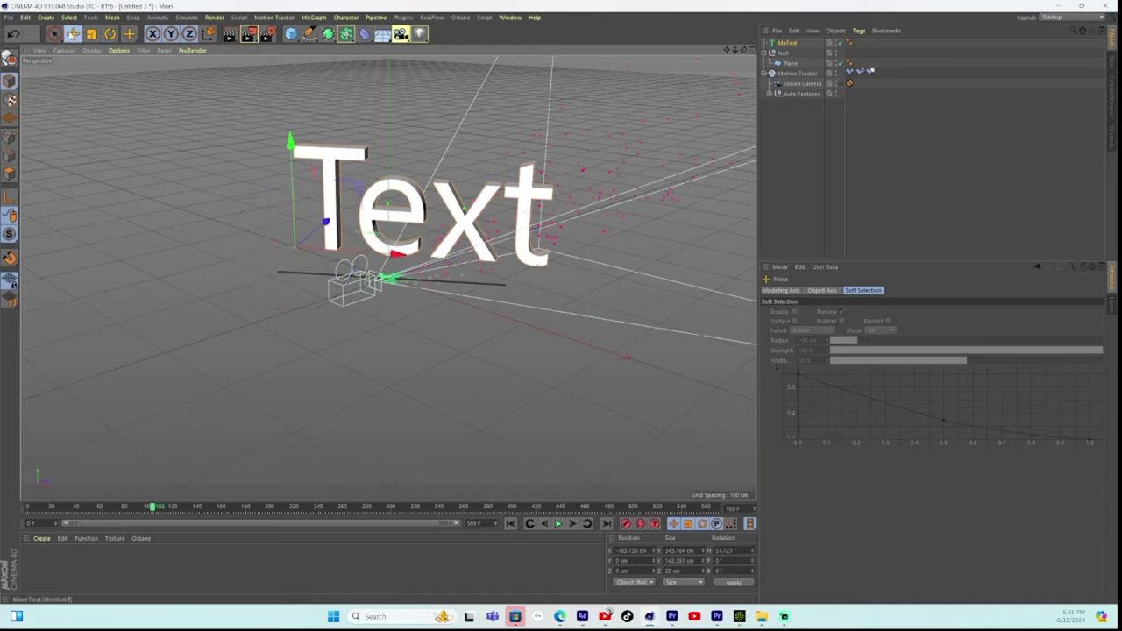
left_click_drag(292, 143, 292, 164)
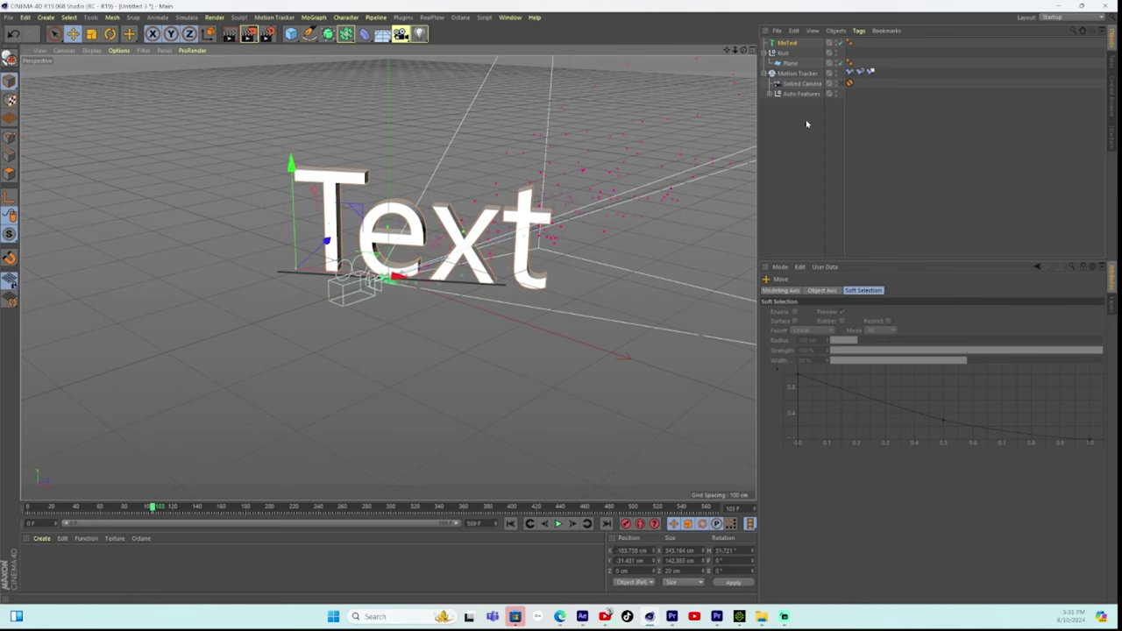
Look through the solved camera and scale the MoText object to 0.48 on the X, Y and Z axes.
left_click(842, 85)
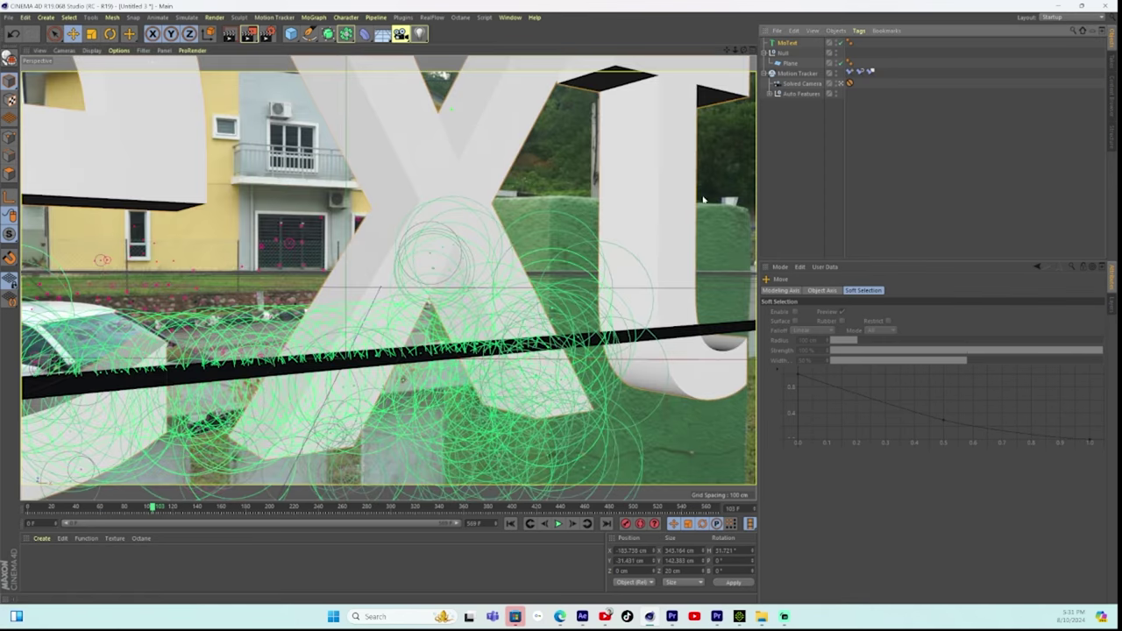
left_click(777, 44)
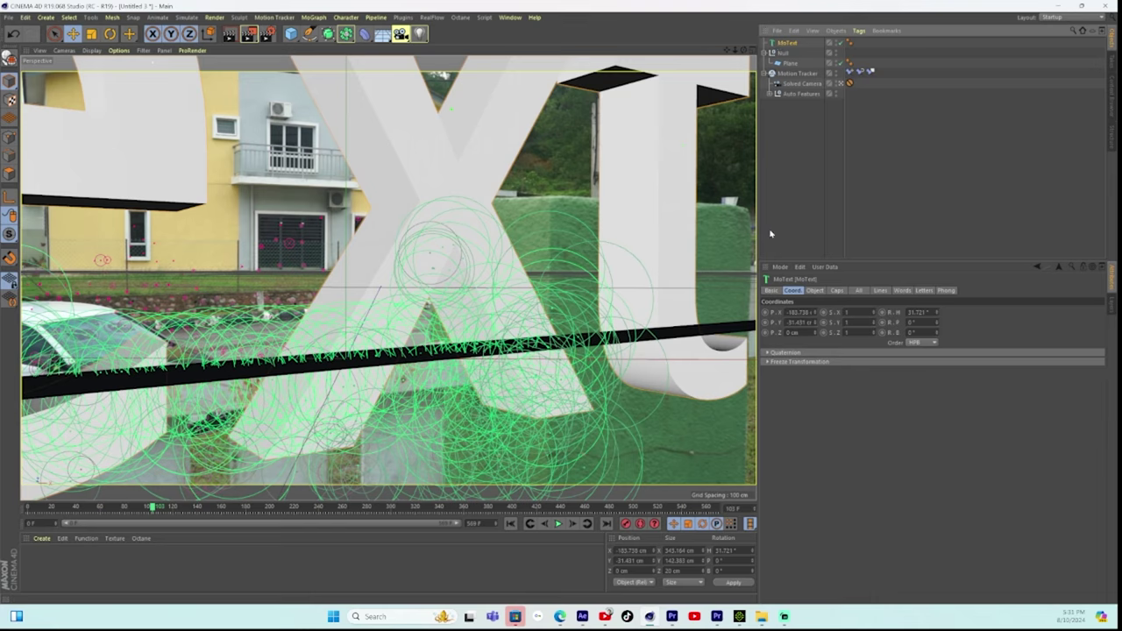
left_click(814, 291)
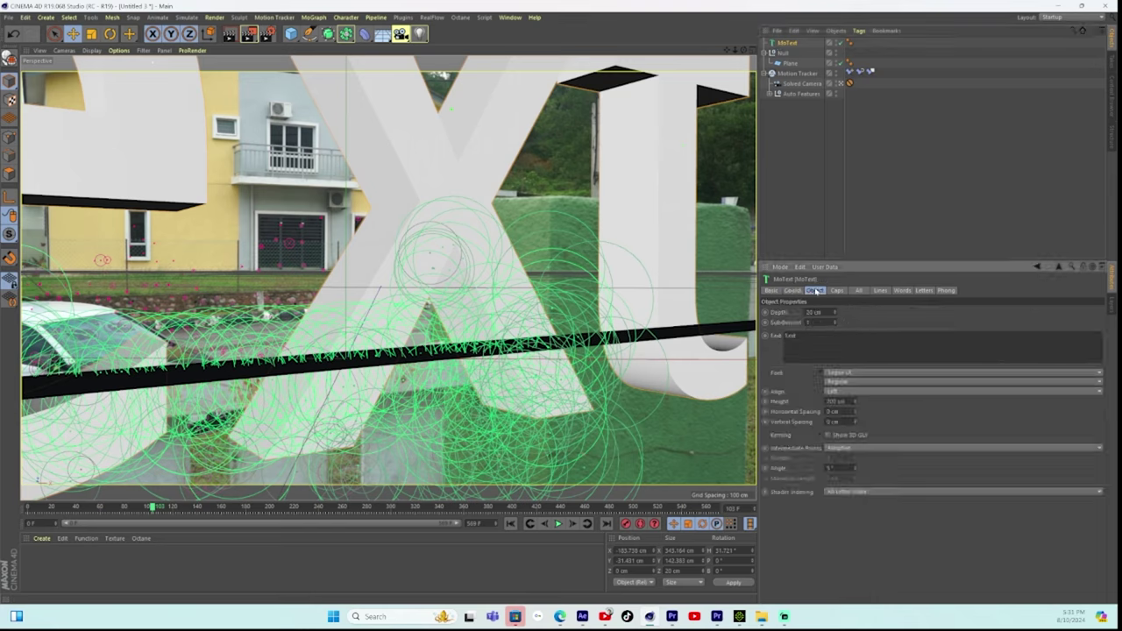
left_click(793, 290)
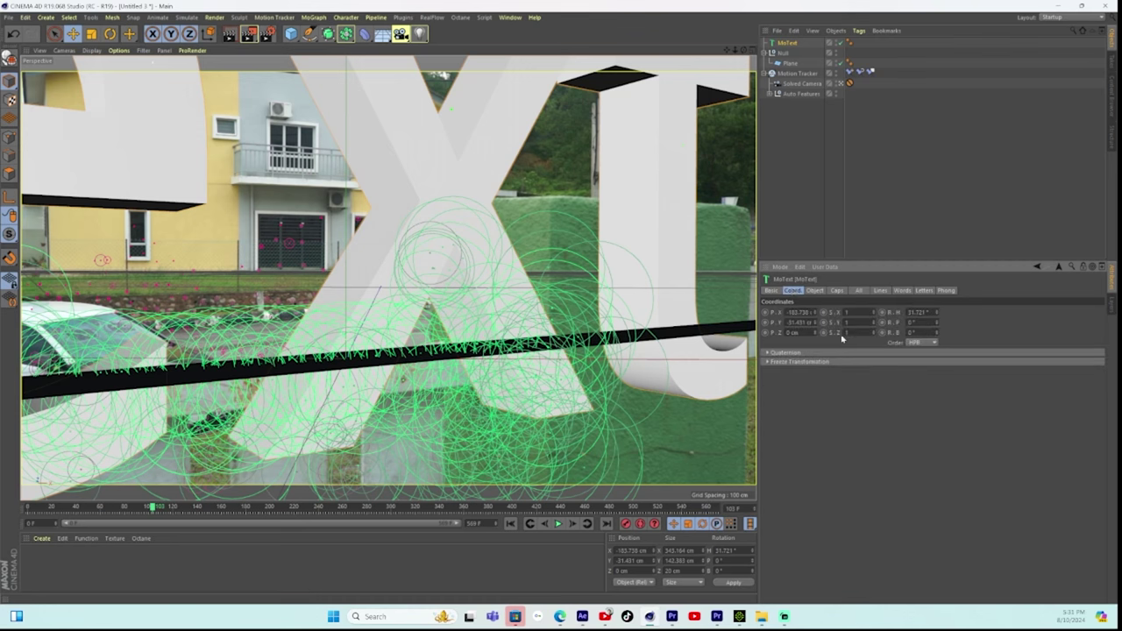
left_click_drag(872, 324, 872, 368)
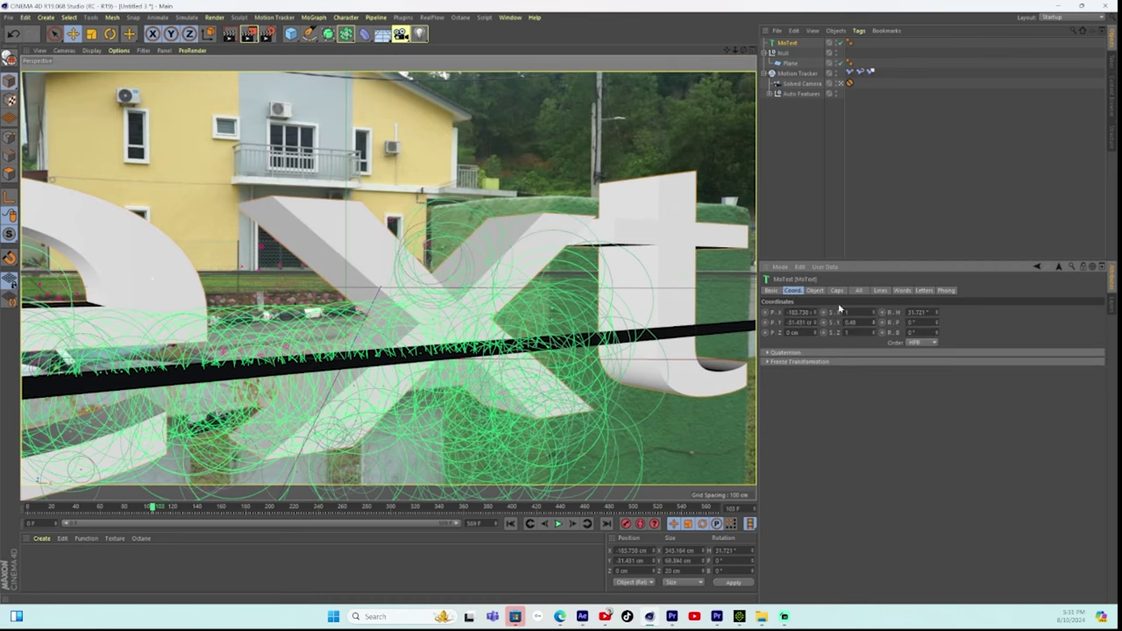
left_click_drag(859, 322, 835, 328)
key("ctrl+c")
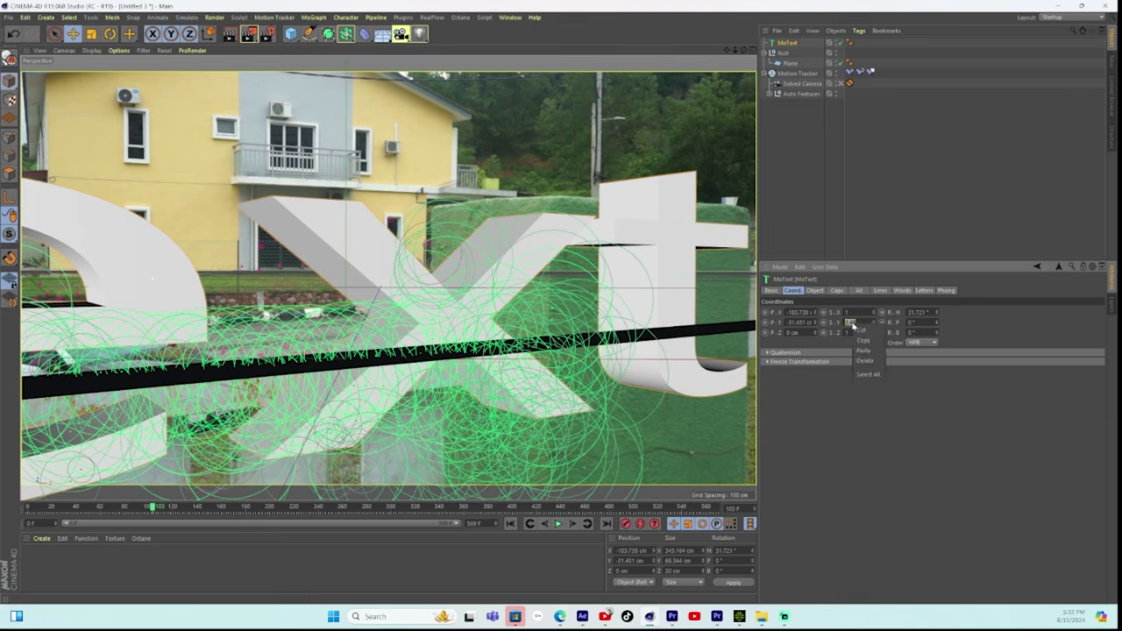
right_click(852, 312)
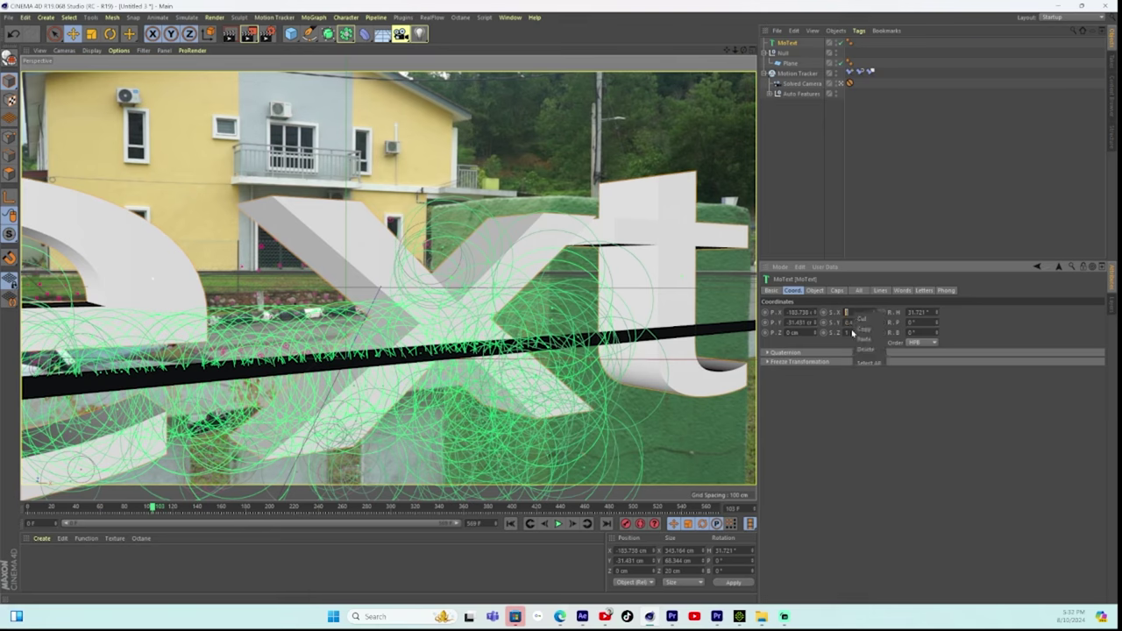
left_click(862, 338)
left_click_drag(855, 332, 840, 332)
type("0.48")
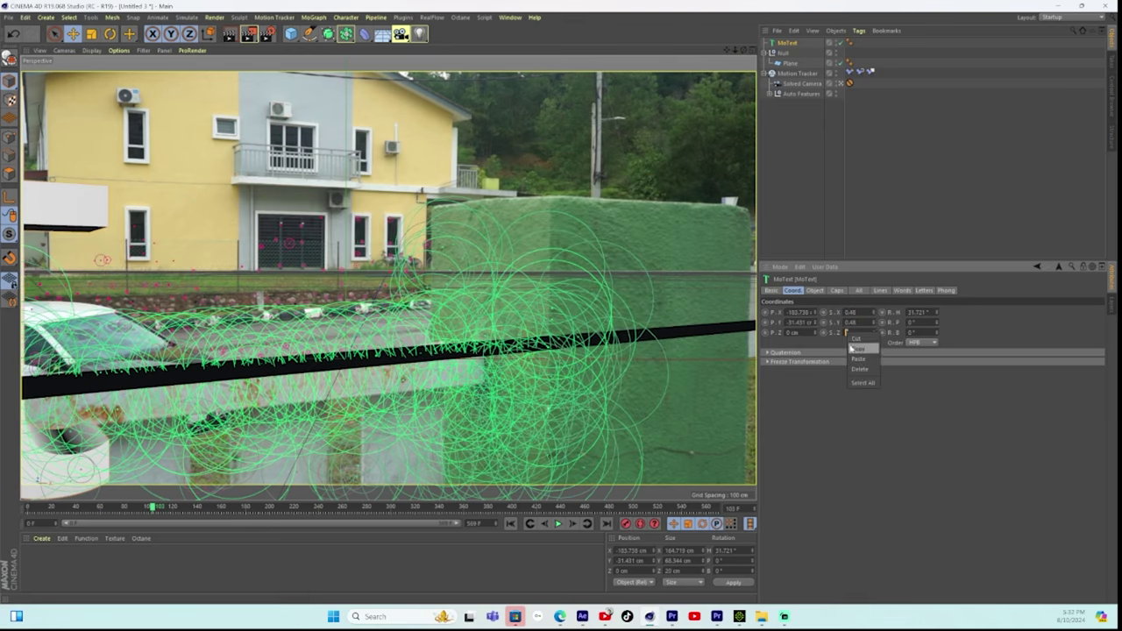
key("Return")
Move the text to about X -133 cm, Y -19 cm, and reduce its height to 135 cm.
left_click_drag(69, 207, 70, 212)
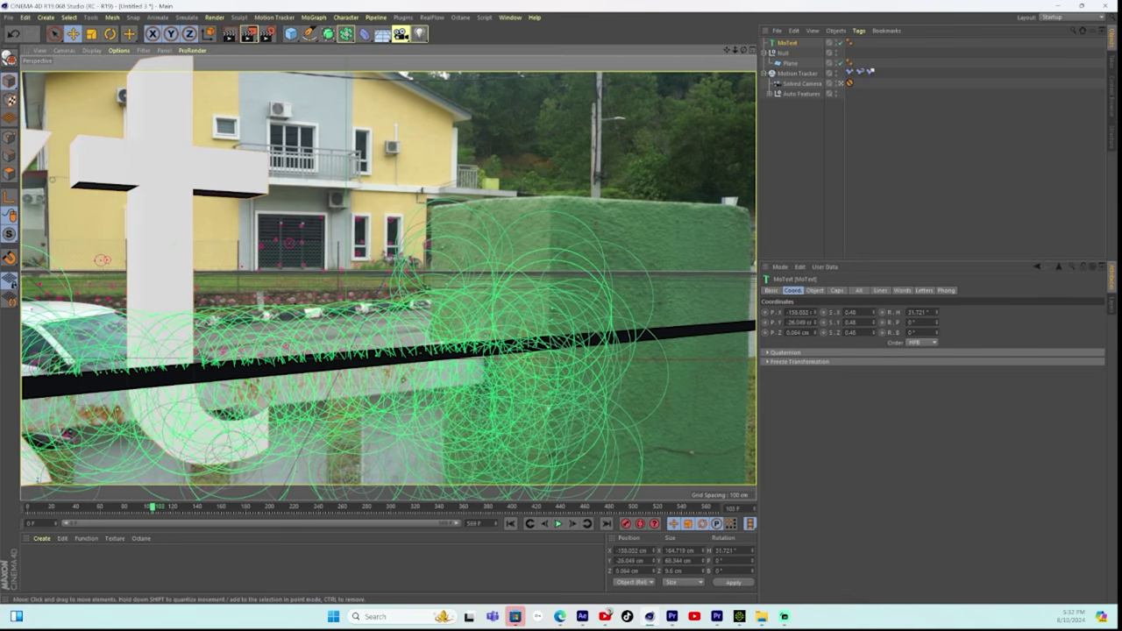
left_click_drag(178, 233, 147, 226)
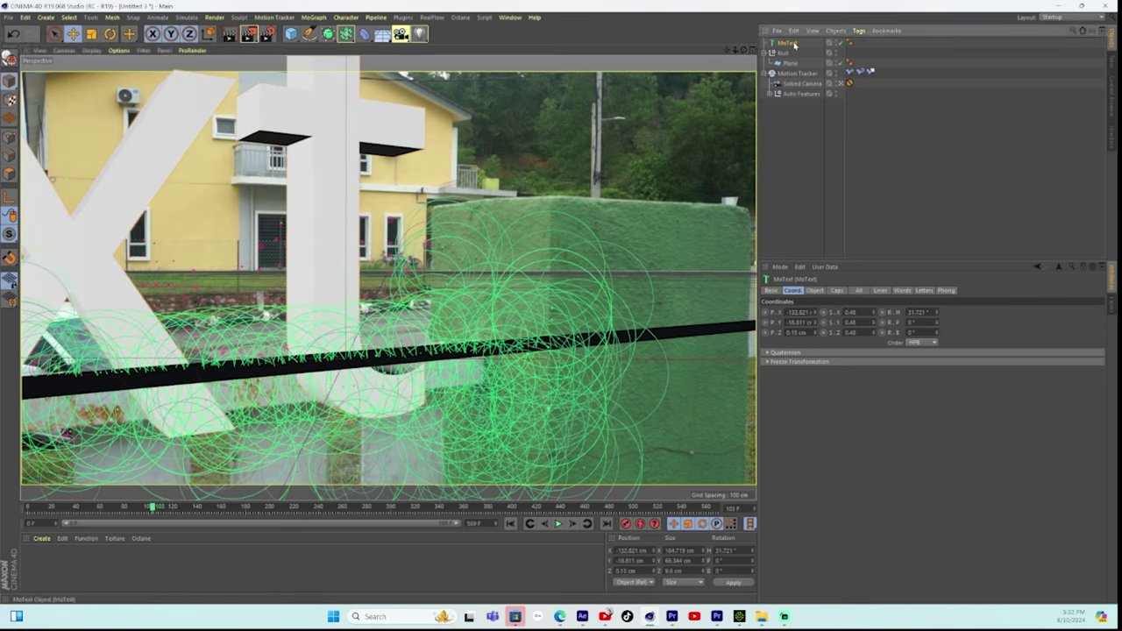
left_click(816, 291)
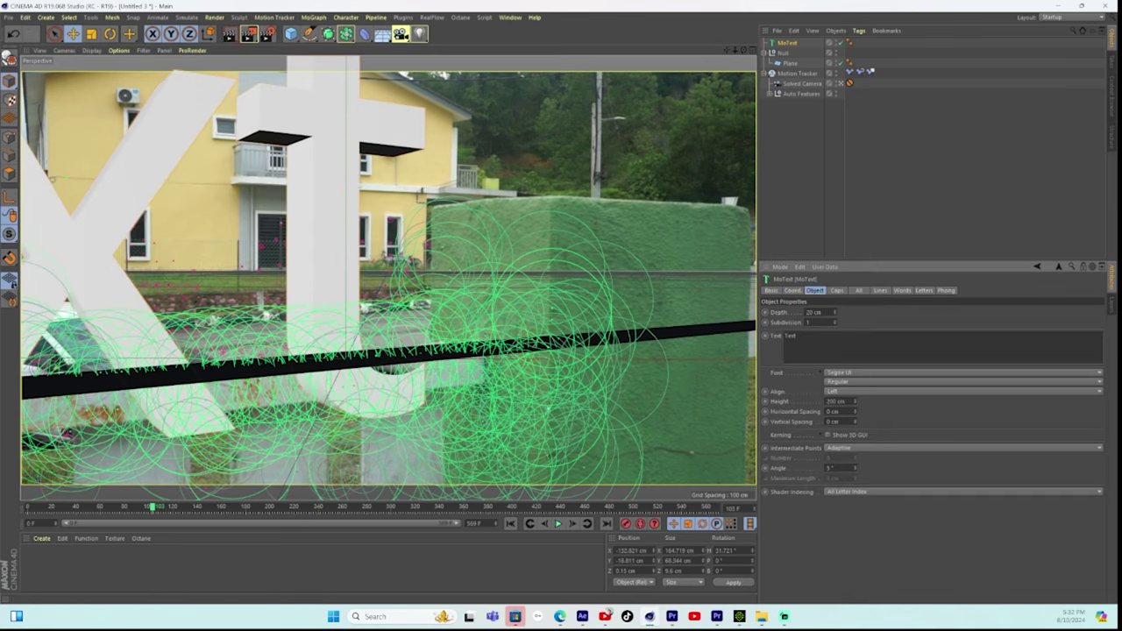
left_click_drag(855, 405, 856, 462)
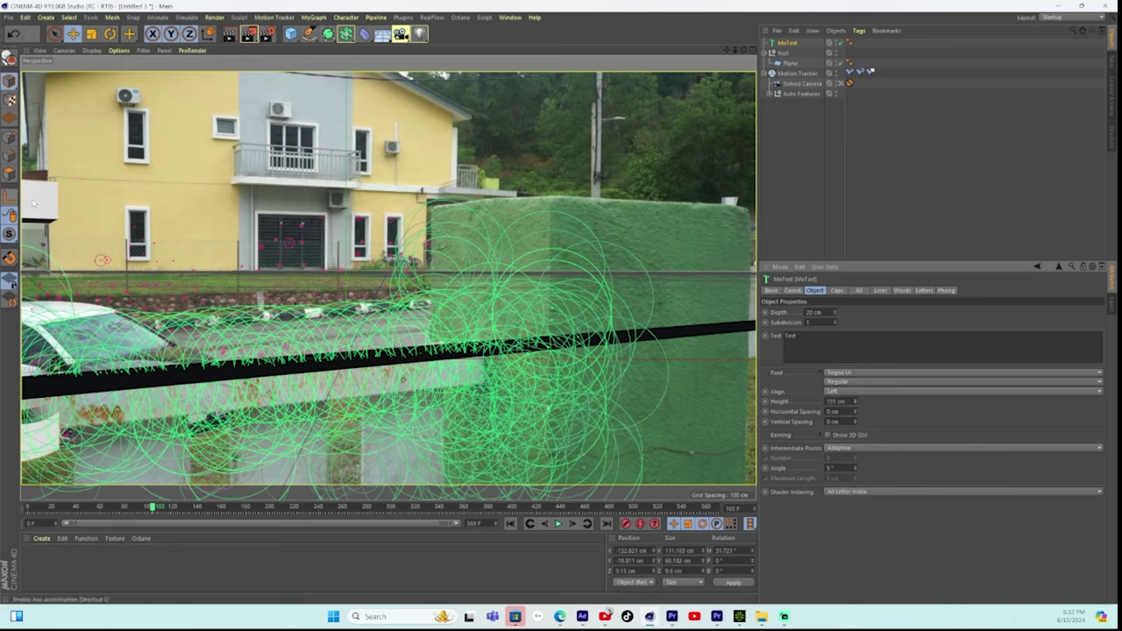
Reduce the text height to 60 cm and shift it along the rail to about X -16 cm, Y -1 cm.
left_click_drag(32, 203, 380, 164)
left_click_drag(85, 217, 418, 148)
left_click_drag(200, 209, 326, 182)
mouse_move(857, 406)
left_mouse_down()
mouse_move(857, 480)
mouse_move(856, 406)
left_mouse_up()
left_click_drag(198, 297, 379, 249)
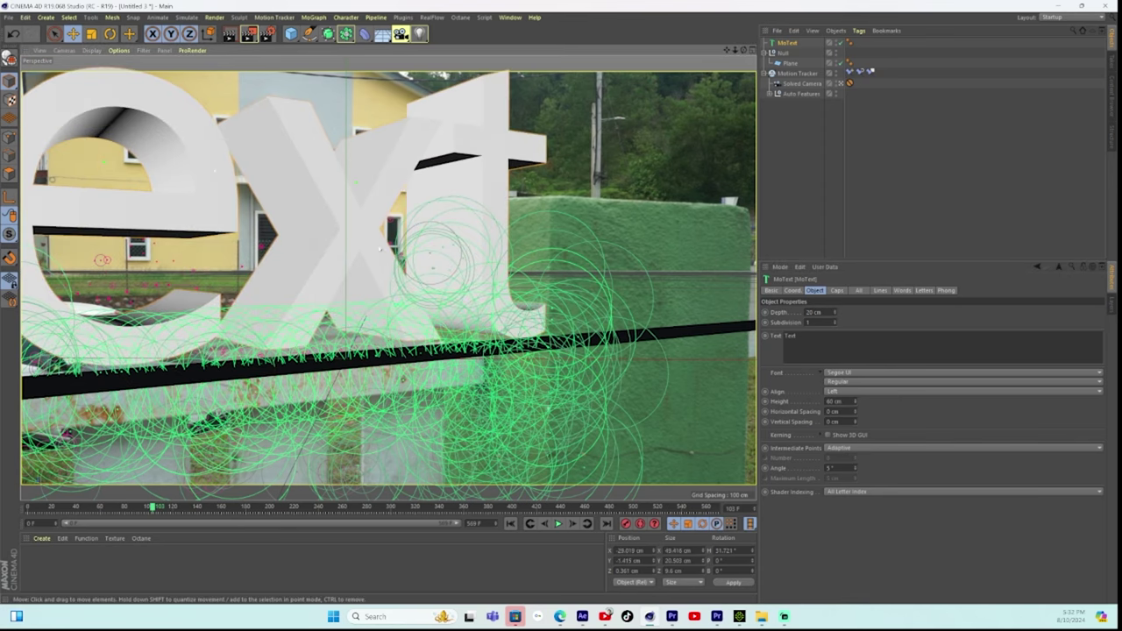
left_click_drag(311, 251, 662, 239)
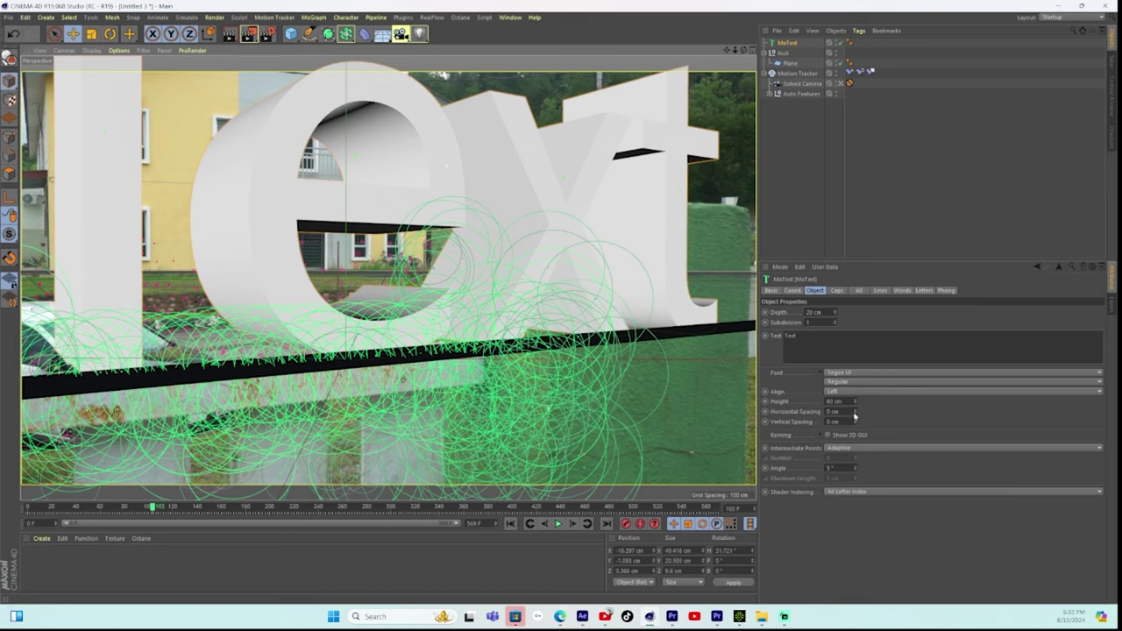
Set the text height to 19 cm and, outside the solved camera's view, move it to about X -2.4 cm, Z -5.3 cm.
left_click_drag(855, 404, 547, 300)
left_click(839, 84)
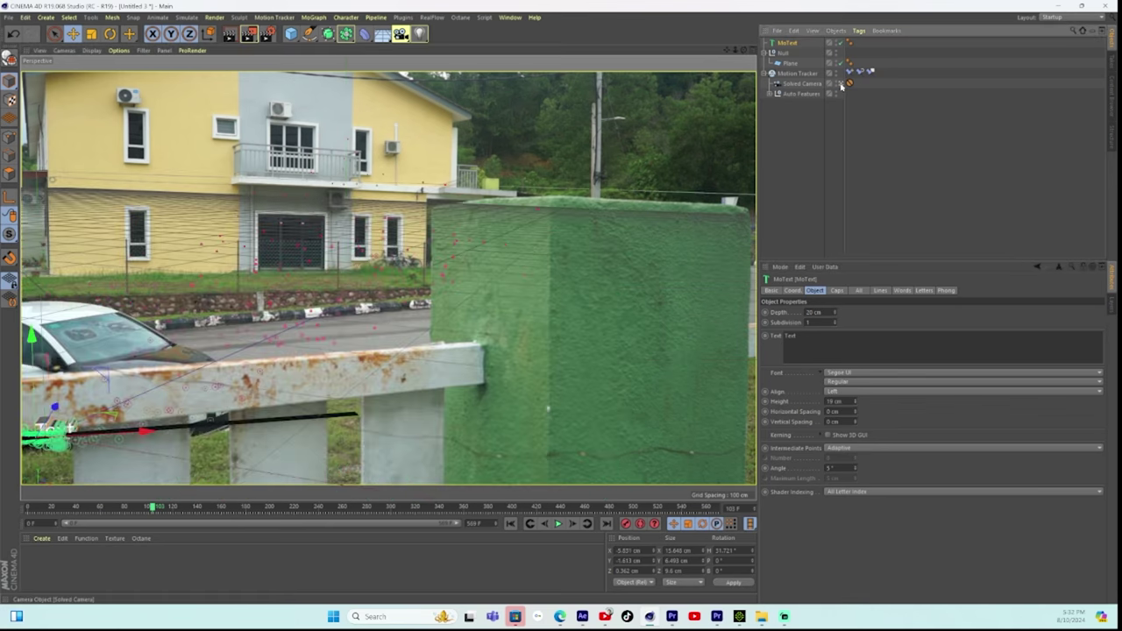
left_click_drag(736, 50, 735, 50)
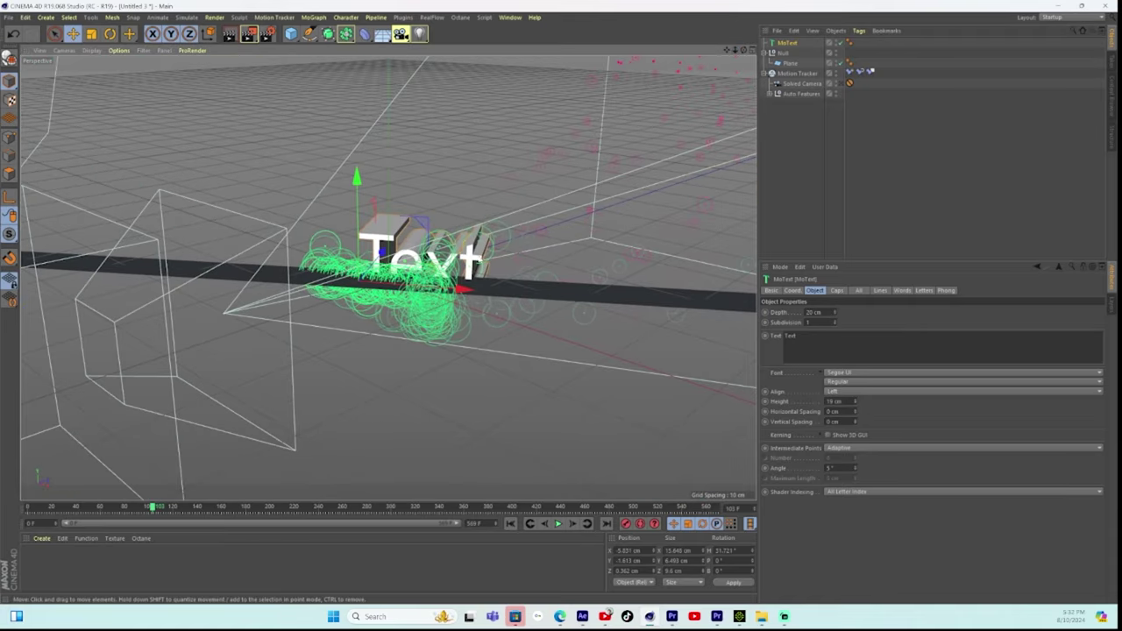
left_click_drag(383, 252, 371, 283)
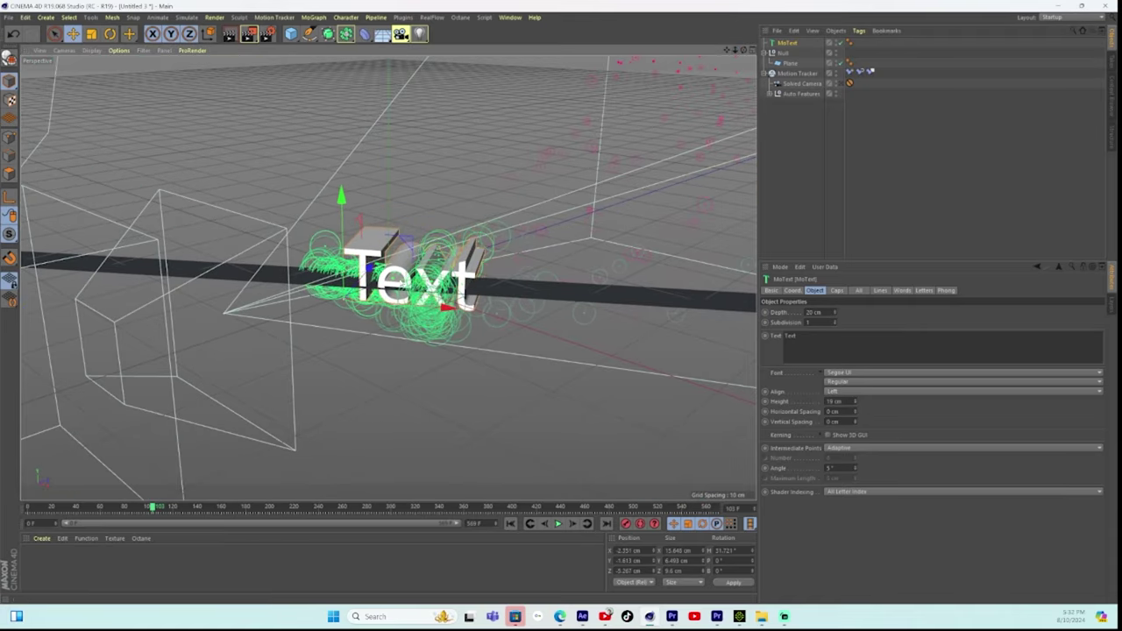
Set the text depth to 5 cm and raise it onto the plane at about X -3.3 cm, Z -3.7 cm.
left_click(817, 312)
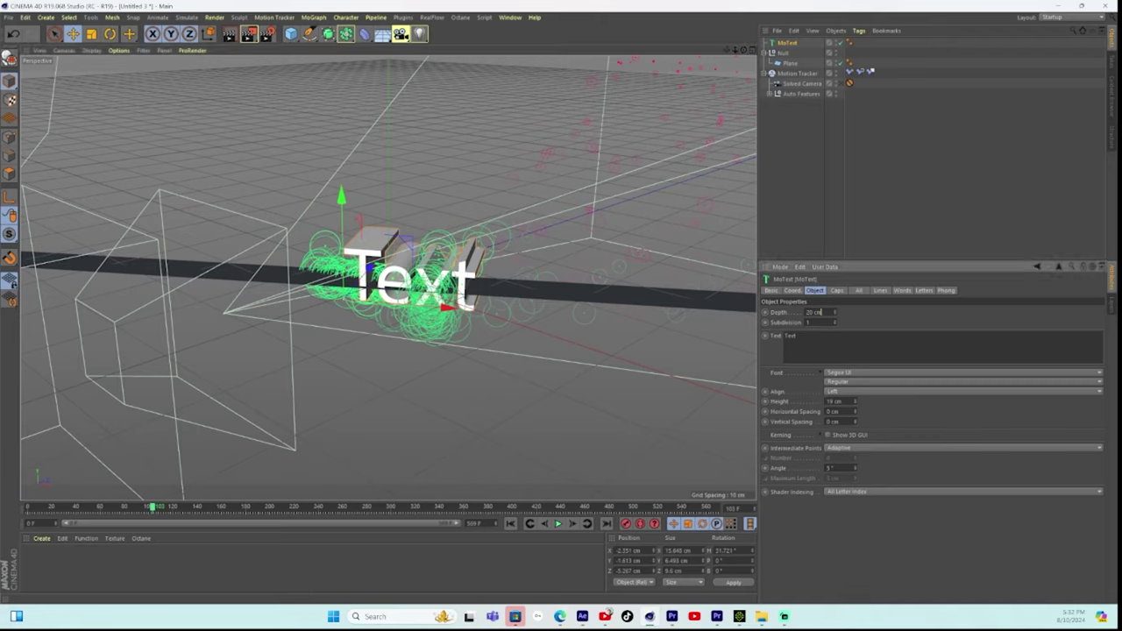
left_click_drag(834, 313, 834, 328)
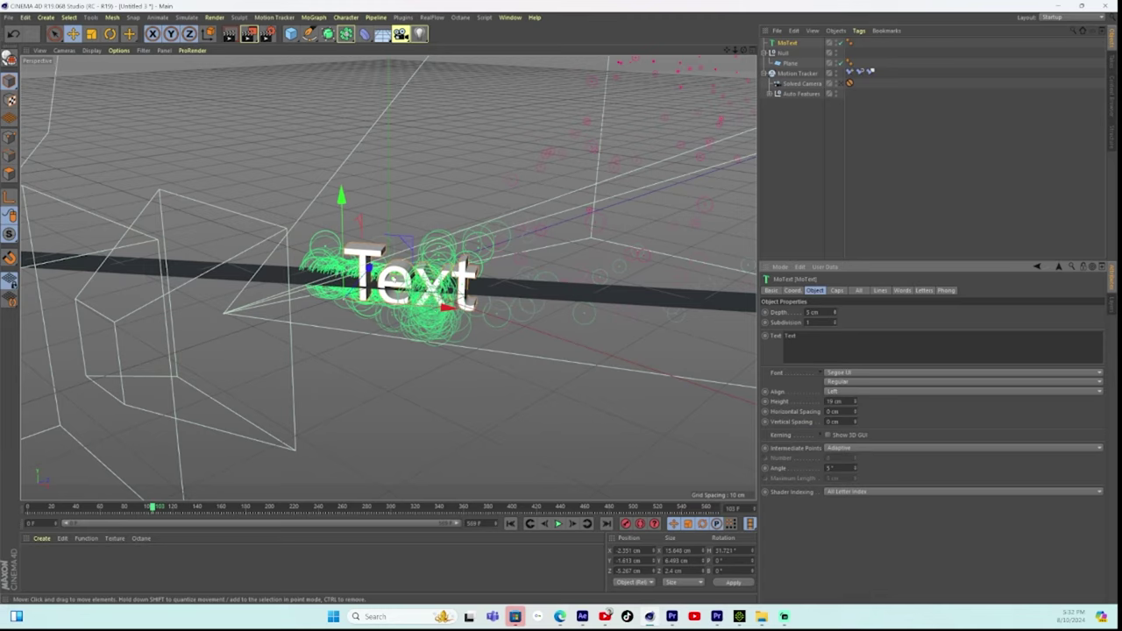
left_click_drag(370, 269, 374, 263)
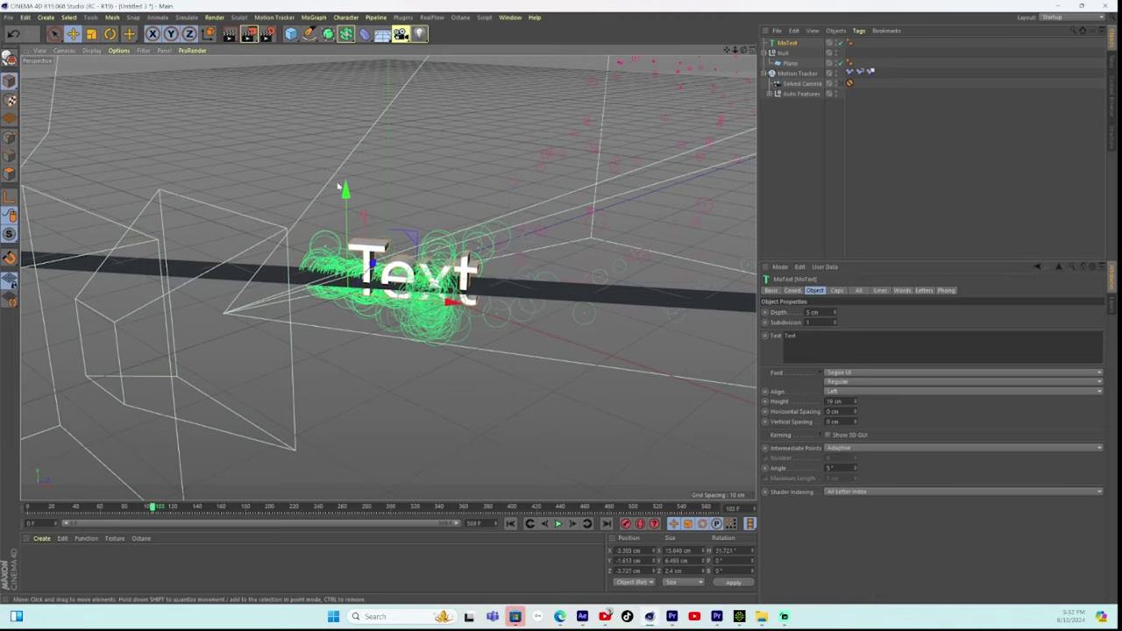
left_click_drag(345, 207, 345, 193)
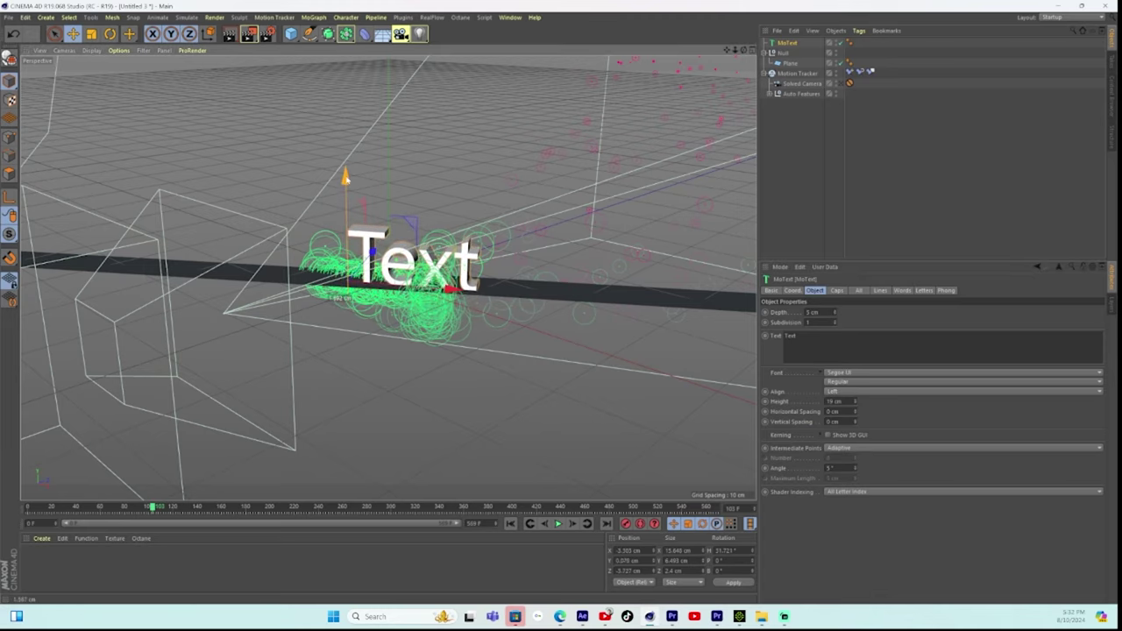
Through the solved camera at frame 61, slide the text along the rail to about X -6 cm, Z -5.4 cm.
left_click(841, 83)
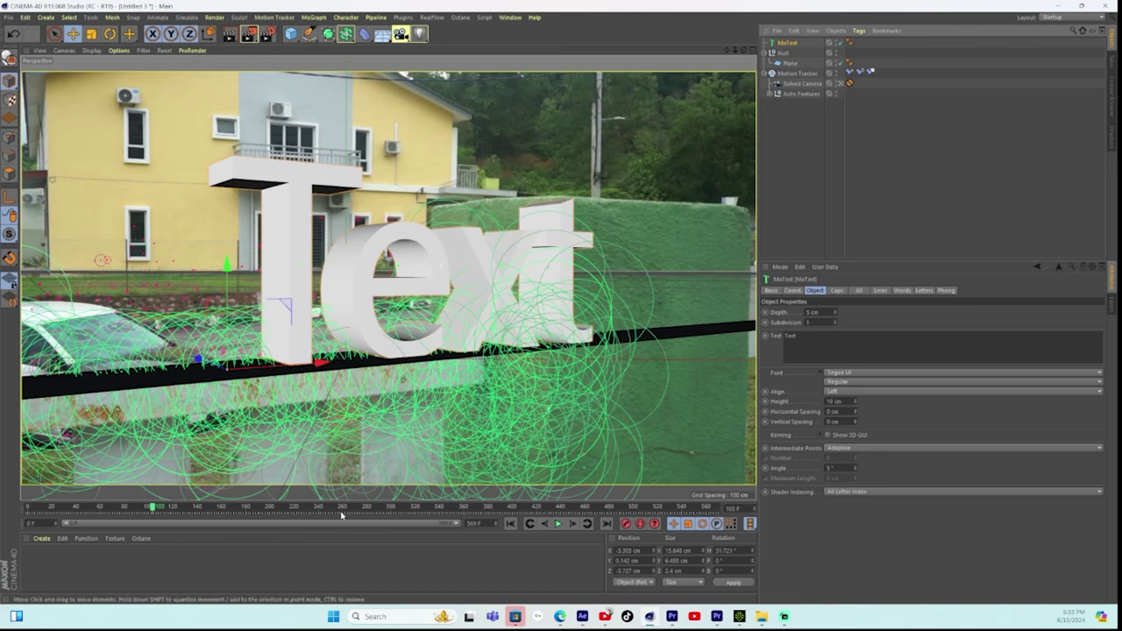
left_click_drag(150, 509, 102, 505)
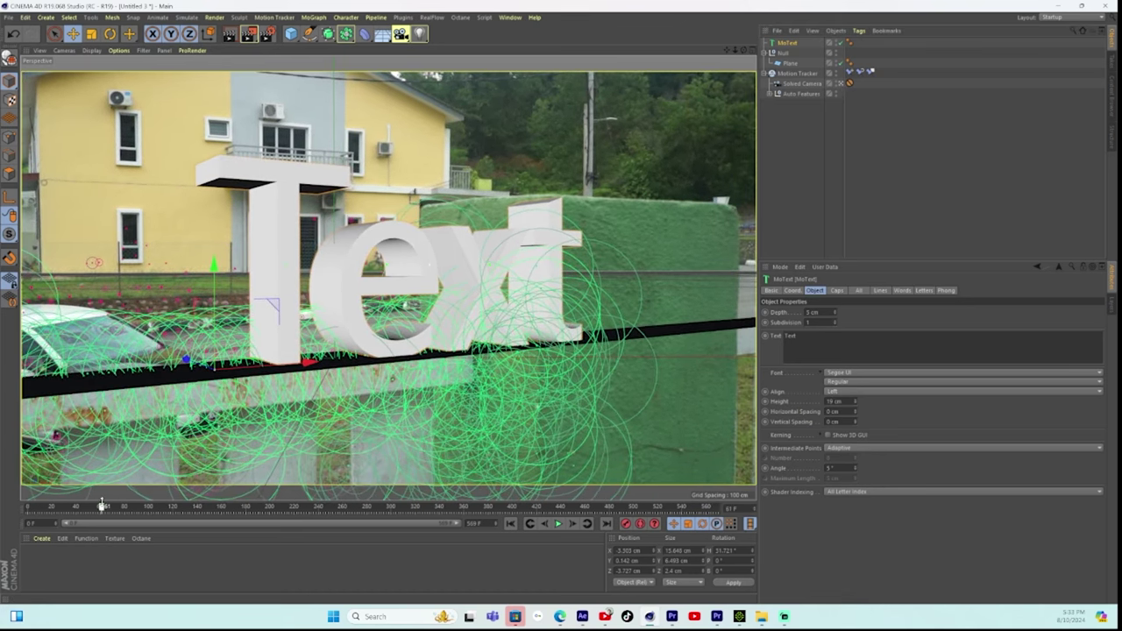
left_click_drag(302, 366, 210, 378)
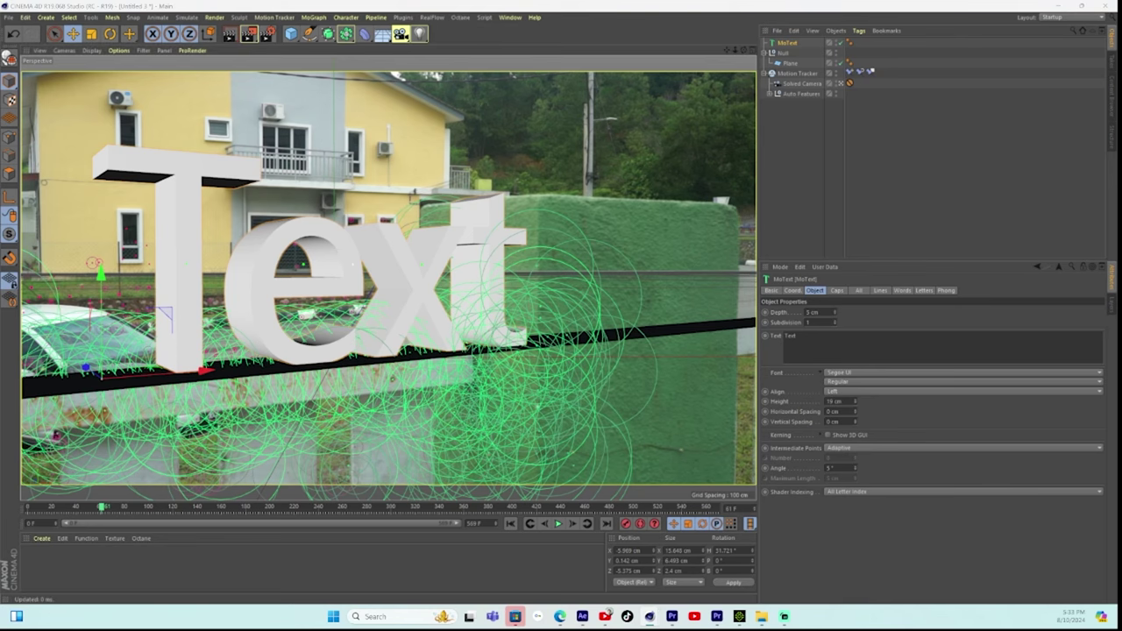
Open the Octane Live Viewer and place its window beside the camera view.
left_click(515, 616)
left_click_drag(606, 169, 895, 84)
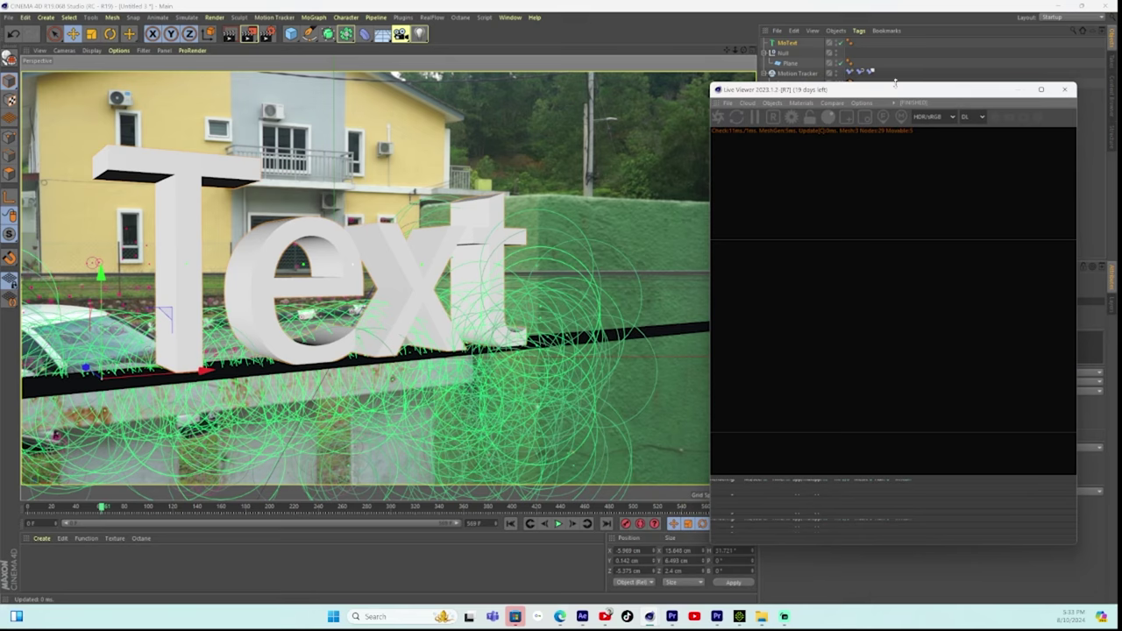
double_click(895, 83)
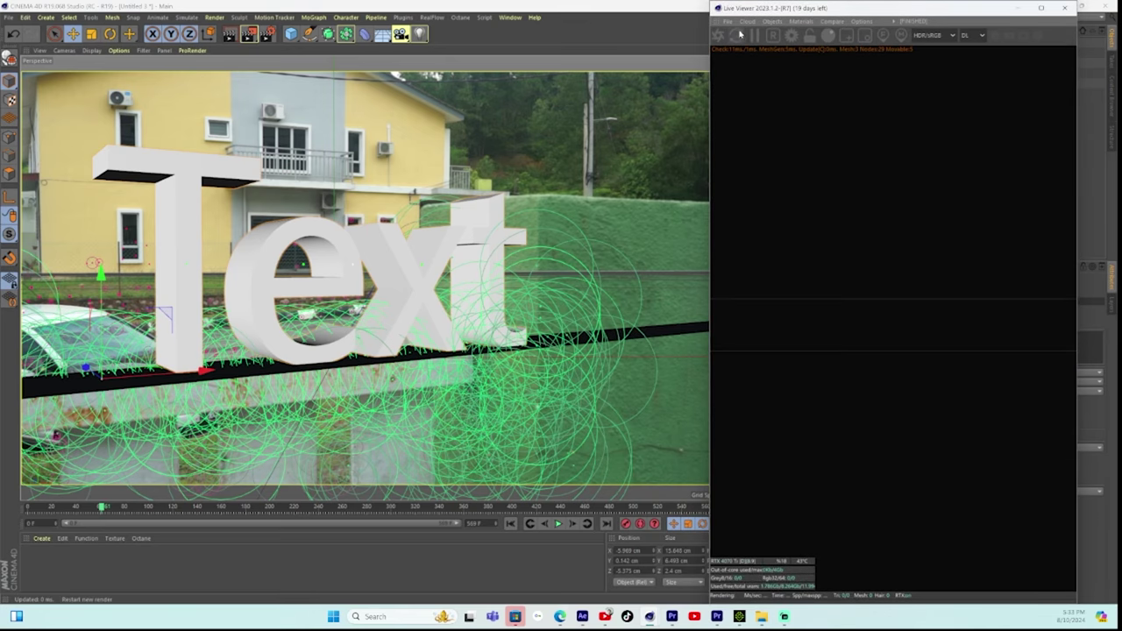
Create a new Octane material.
left_click(43, 539)
mouse_move(79, 466)
mouse_move(198, 445)
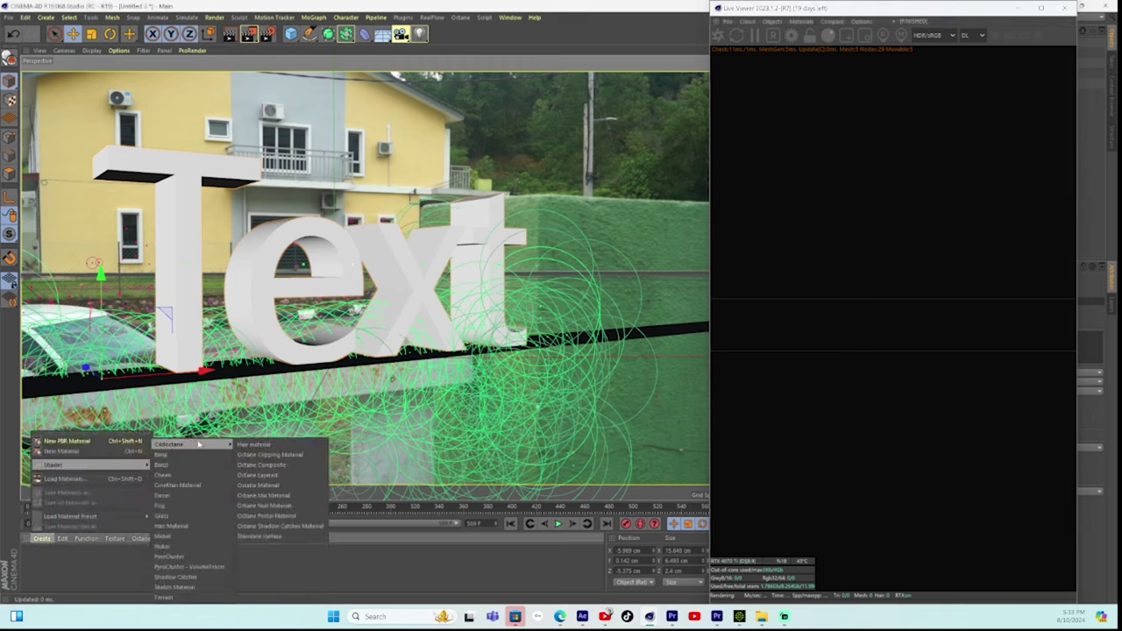
left_click(258, 485)
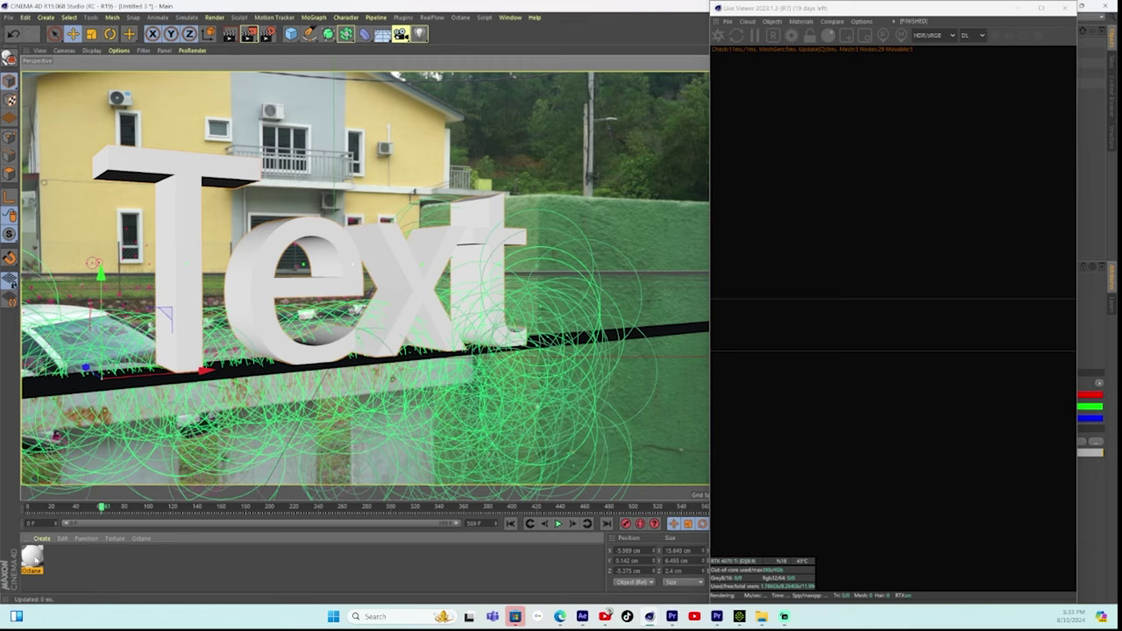
Enable the Shadow catcher option on the Octane material and apply the material to the plane.
double_click(32, 558)
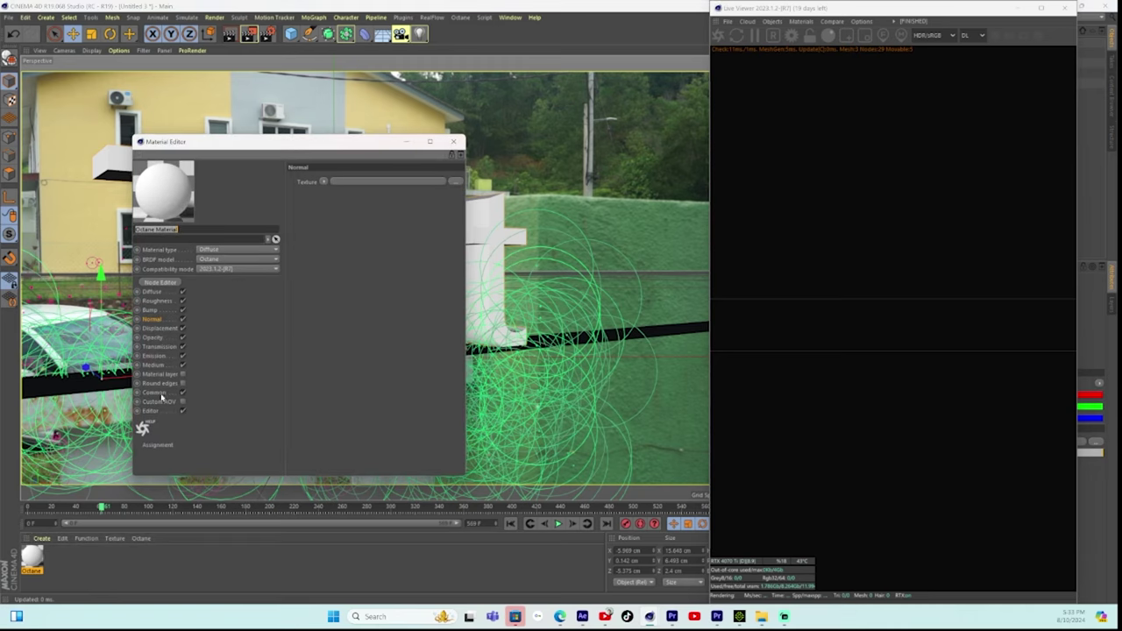
left_click(157, 392)
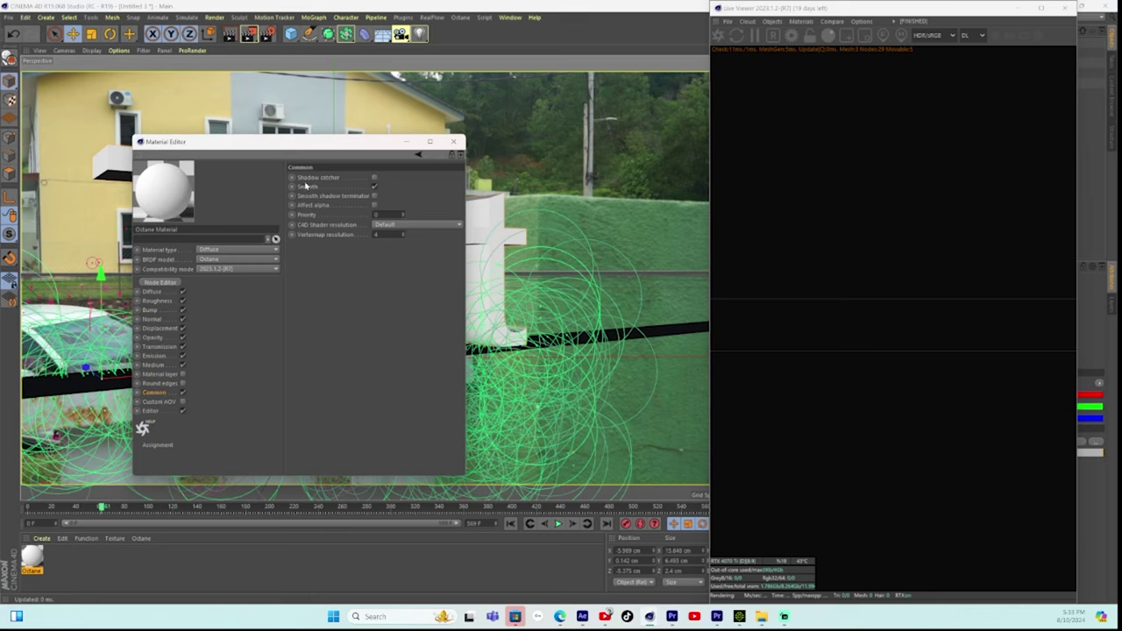
left_click(374, 178)
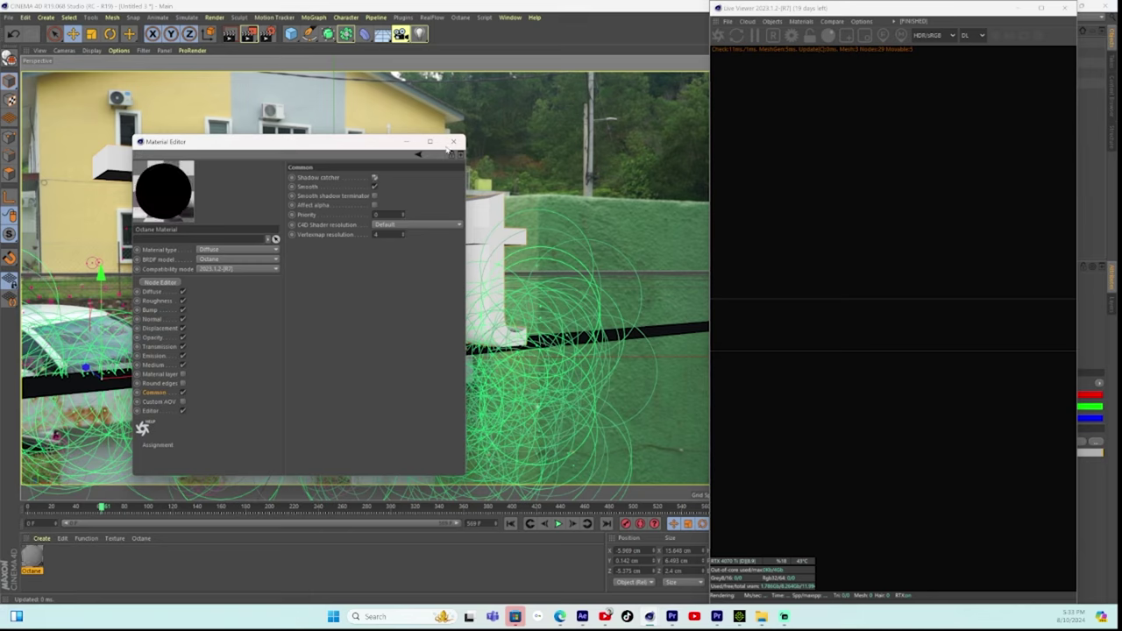
left_click(453, 141)
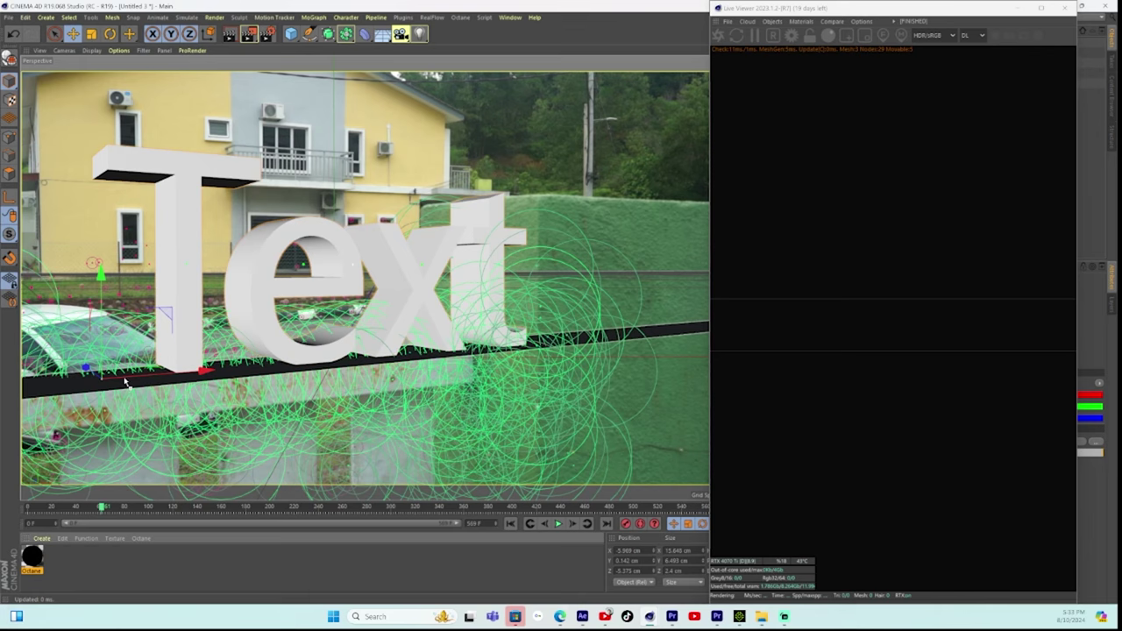
left_click_drag(849, 15, 436, 81)
Create a background object from the motion tracker's footage and start rendering the scene in the Live Viewer.
left_click(794, 75)
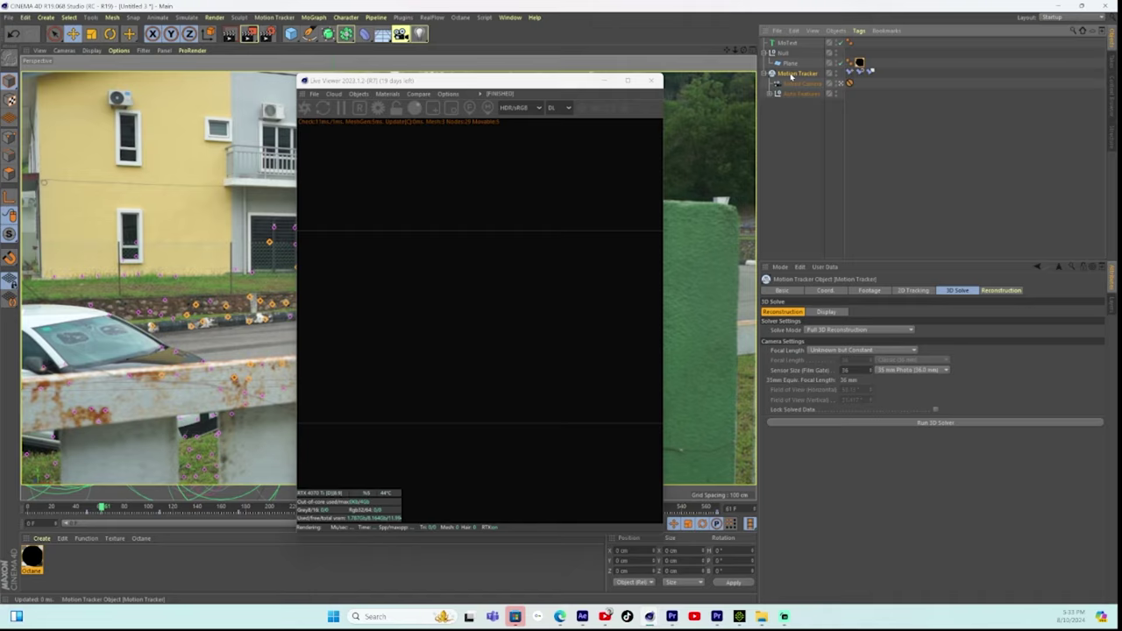
left_click(869, 291)
left_click(815, 421)
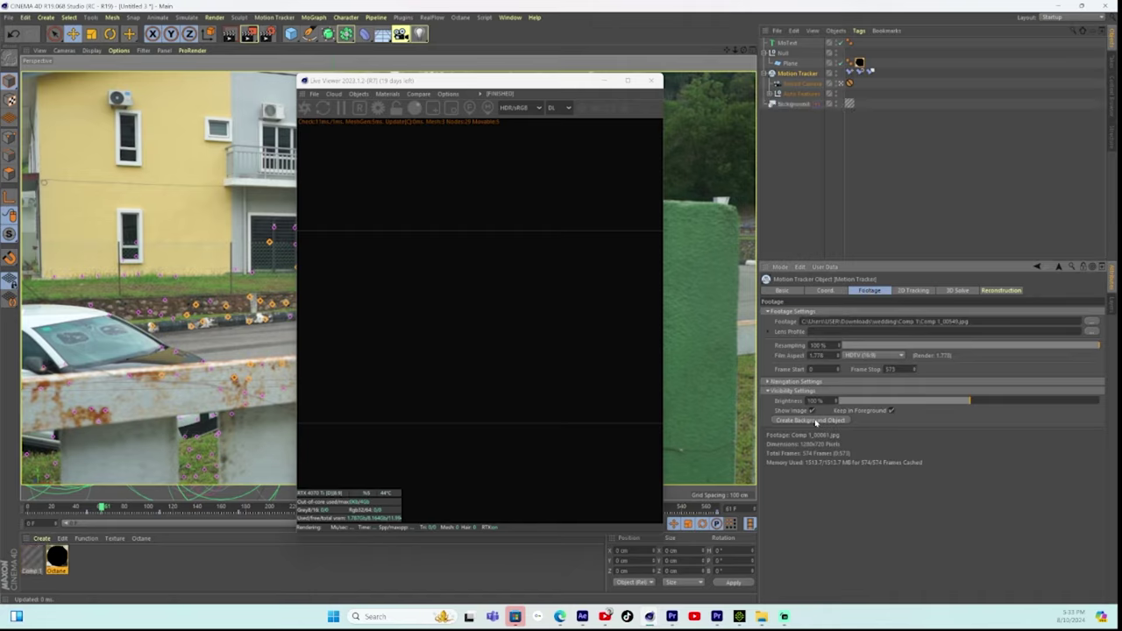
left_click(305, 108)
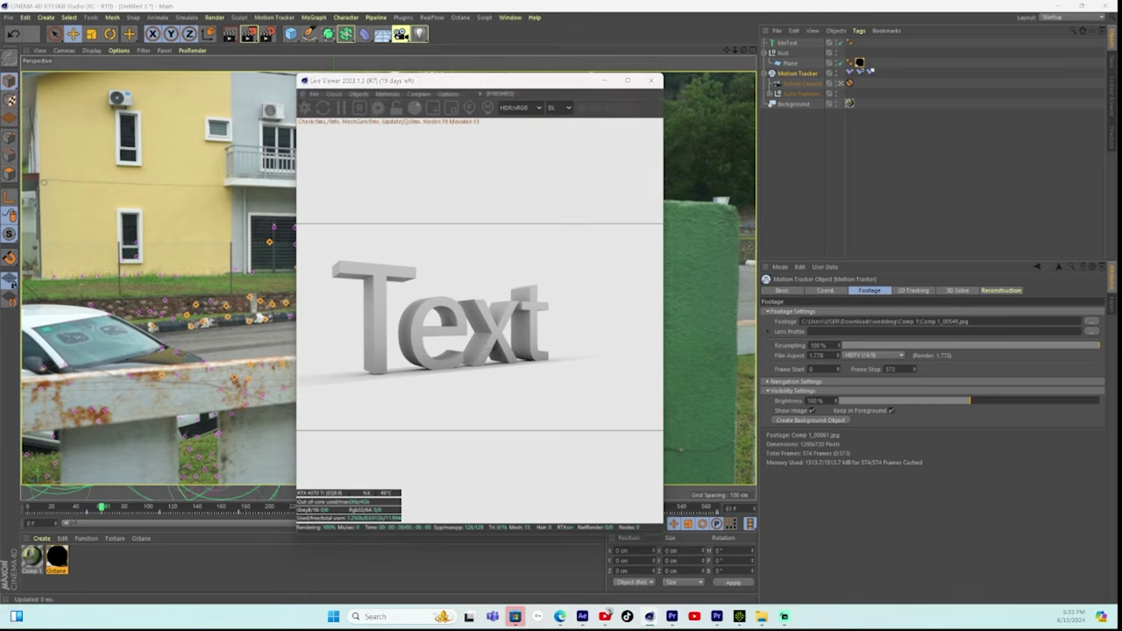
Enable the Alpha channel option in the Octane kernel settings so the footage background shows in the render.
left_click(378, 107)
left_click_drag(524, 244, 522, 273)
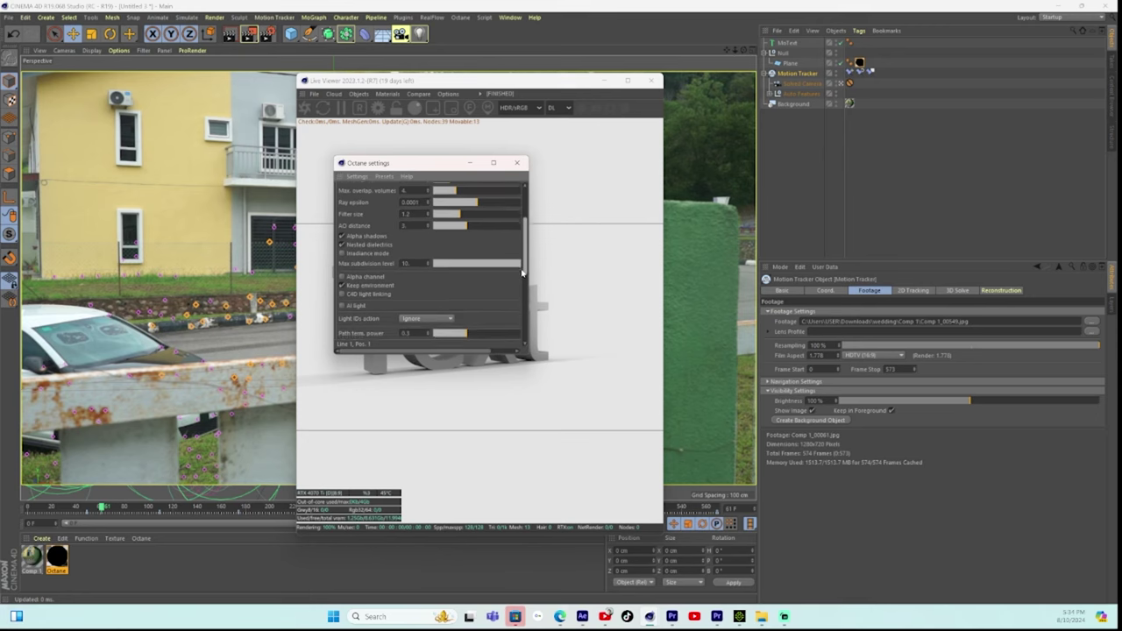
left_click(343, 276)
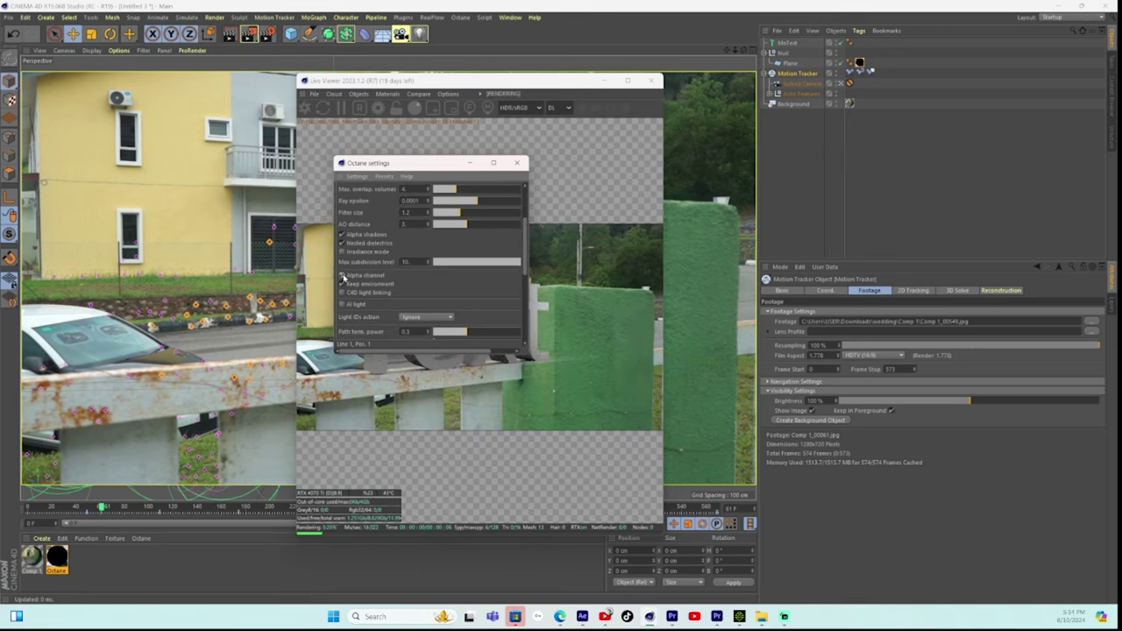
left_click_drag(412, 163, 911, 196)
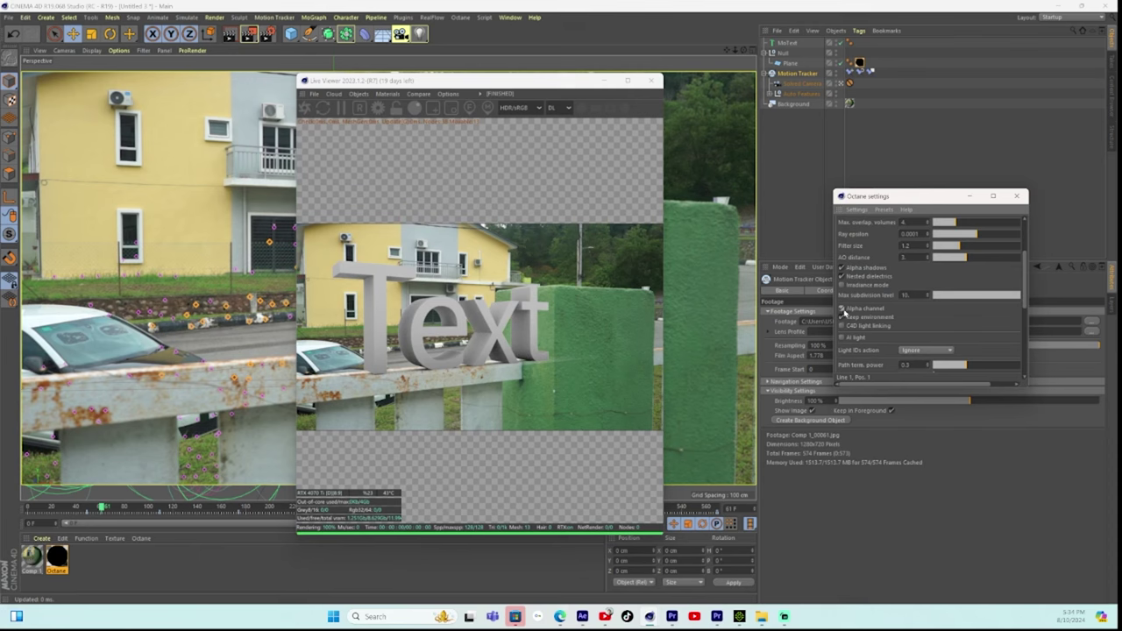
left_click(842, 310)
left_click(843, 311)
Slide the 3D text along its X axis away from the green wall and set its pitch rotation to 1°.
left_click(787, 42)
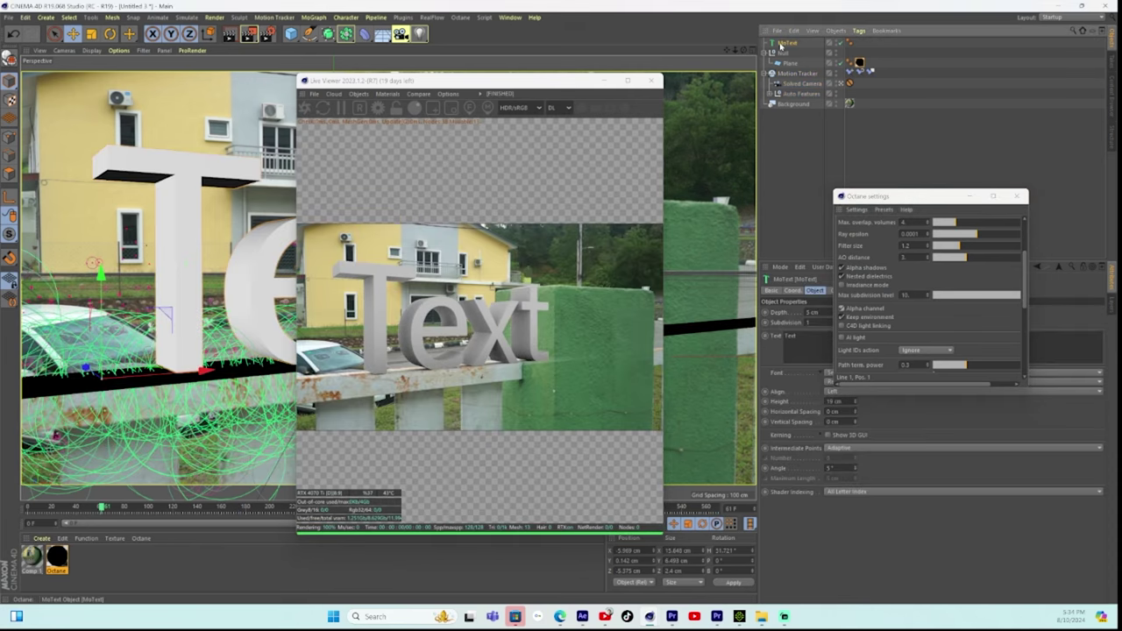
left_click_drag(203, 372, 99, 379)
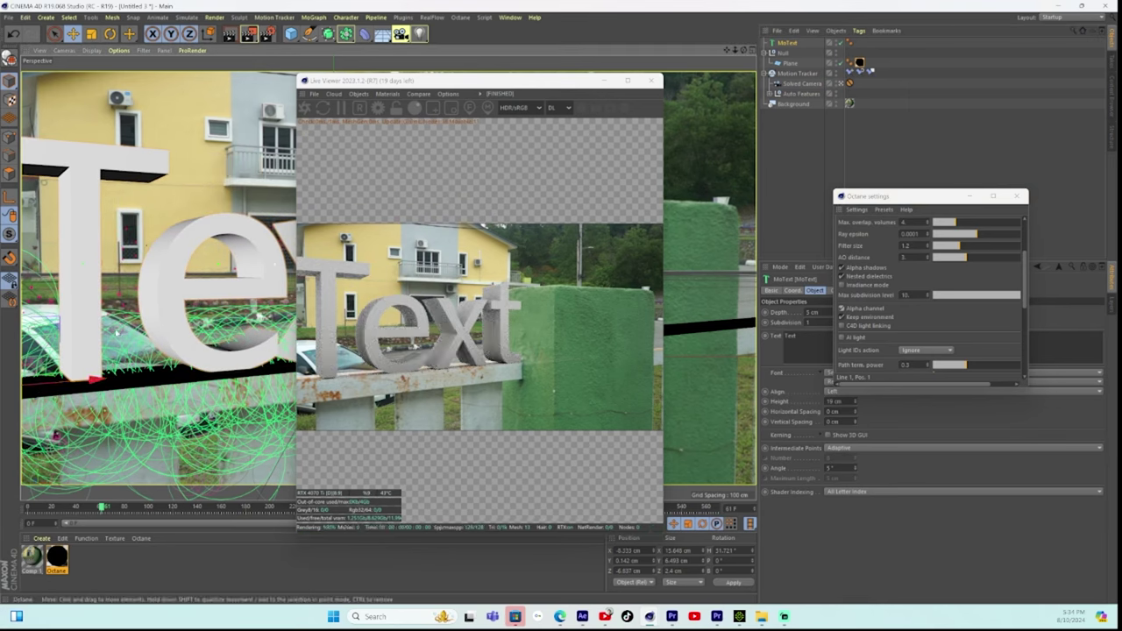
left_click(110, 34)
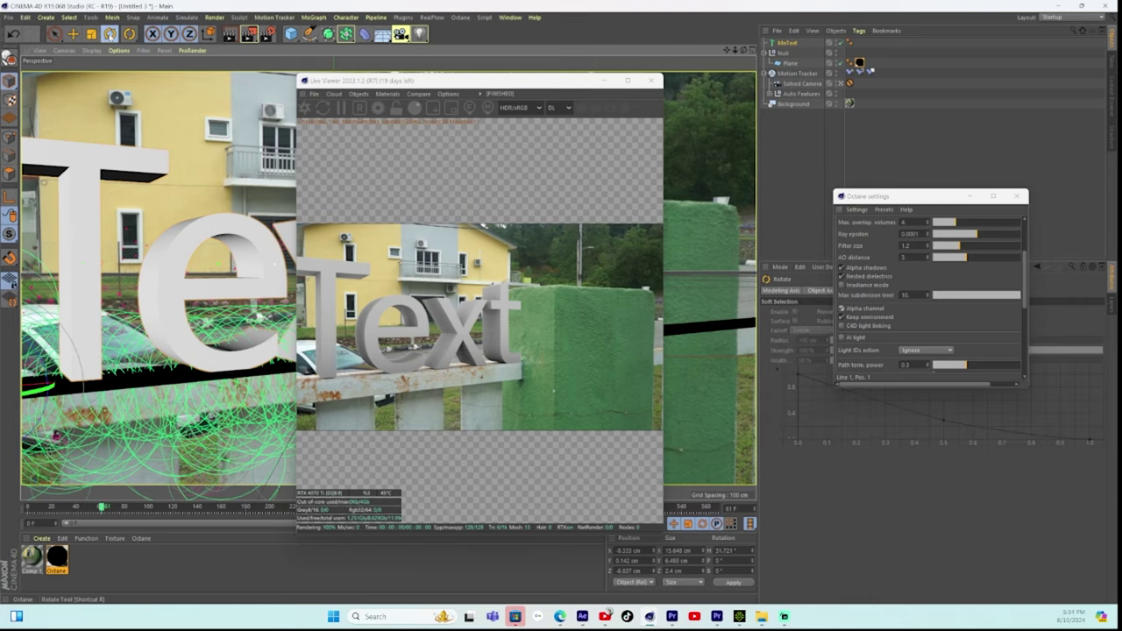
left_click(786, 43)
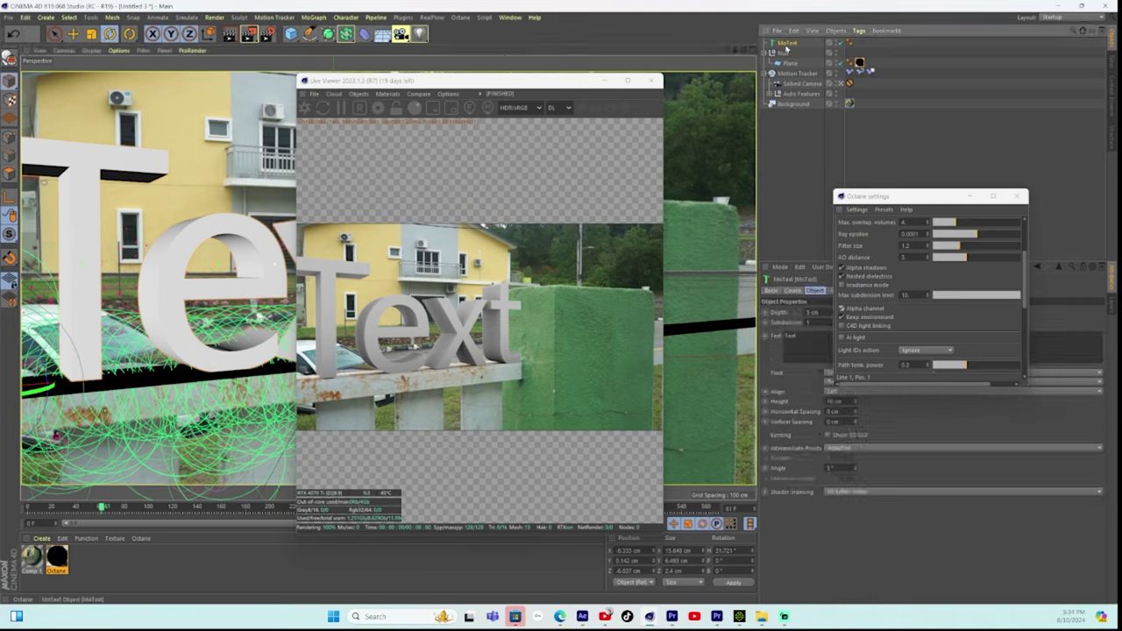
left_click_drag(908, 197, 860, 41)
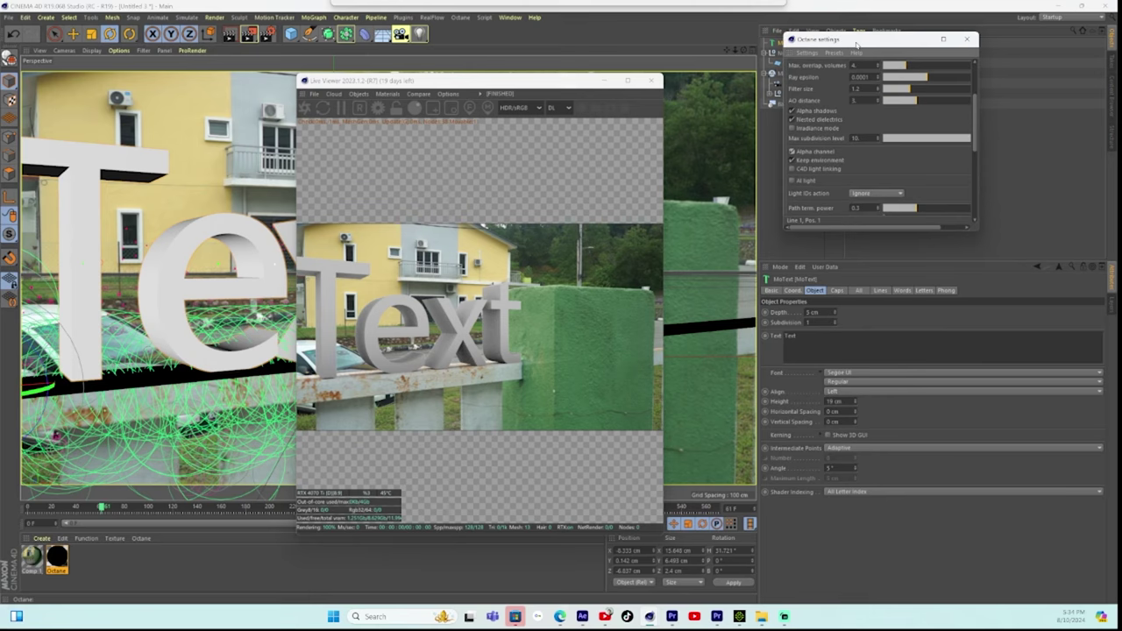
left_click(792, 290)
left_click(938, 322)
left_click(937, 329)
left_click(937, 329)
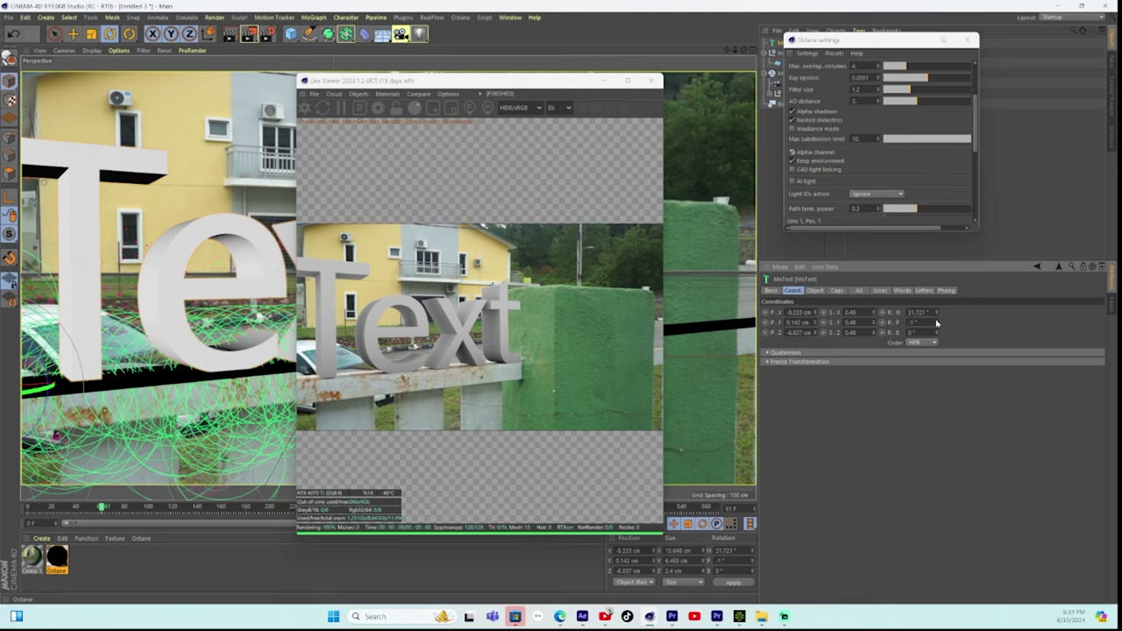
left_click(936, 320)
left_click(937, 320)
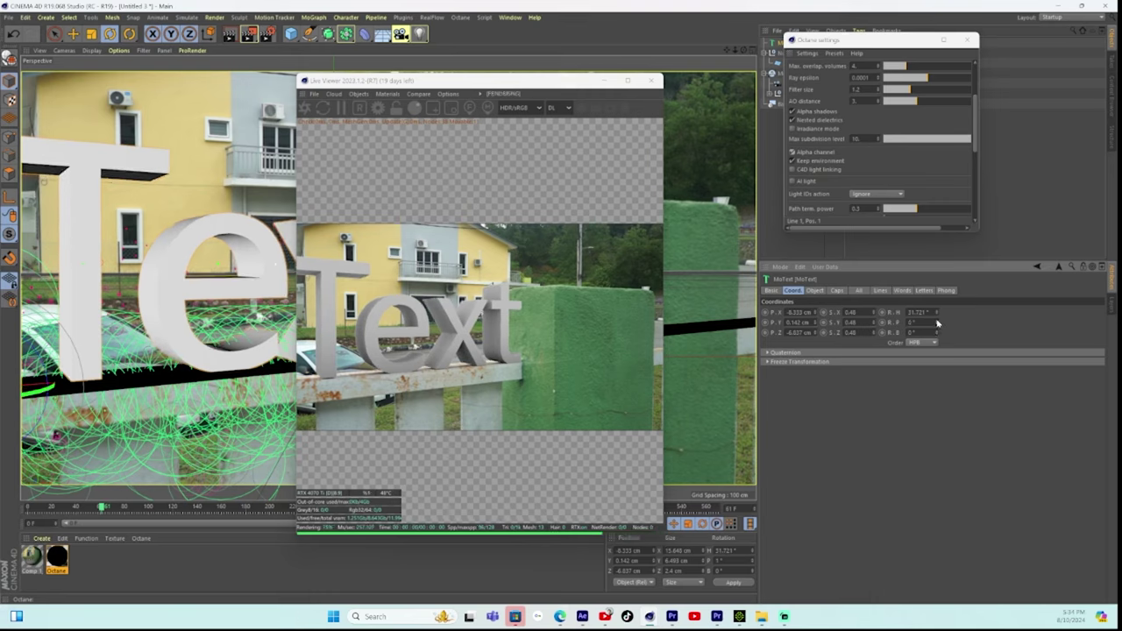
left_click(938, 323)
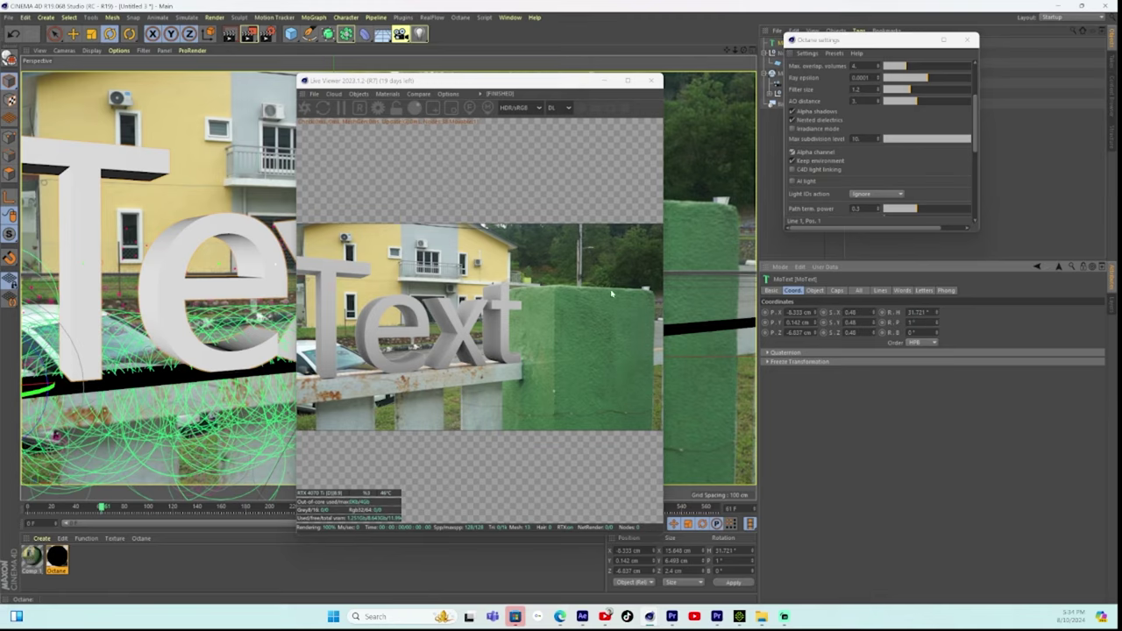
Reduce the MoText object's extrusion depth to 2 cm.
left_click(815, 291)
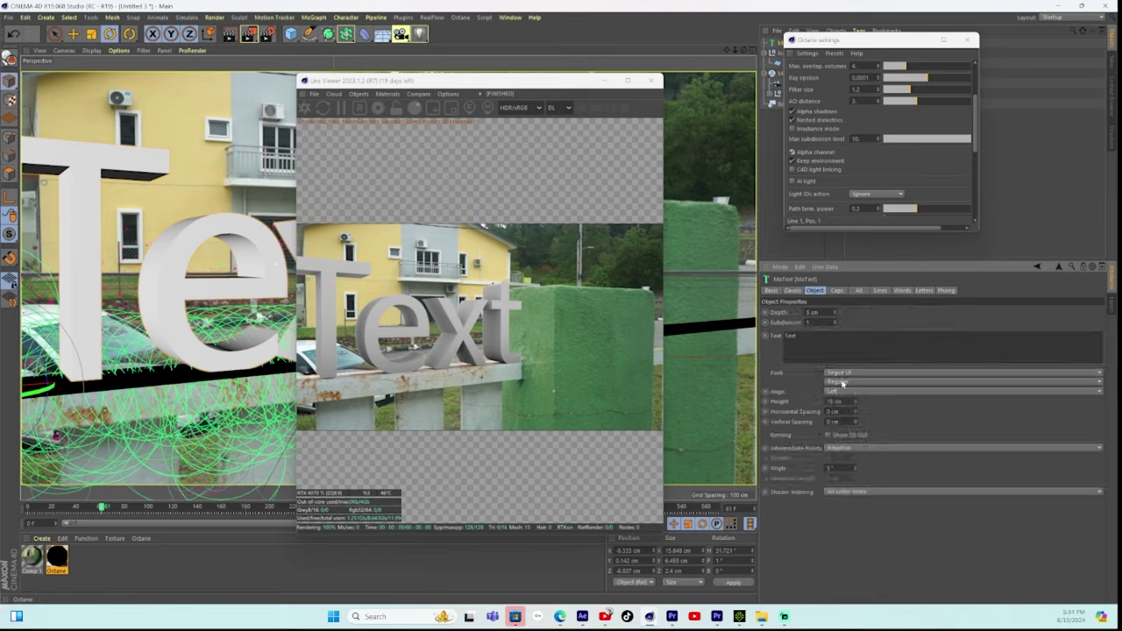
left_click(833, 315)
left_click(834, 315)
left_click(834, 315)
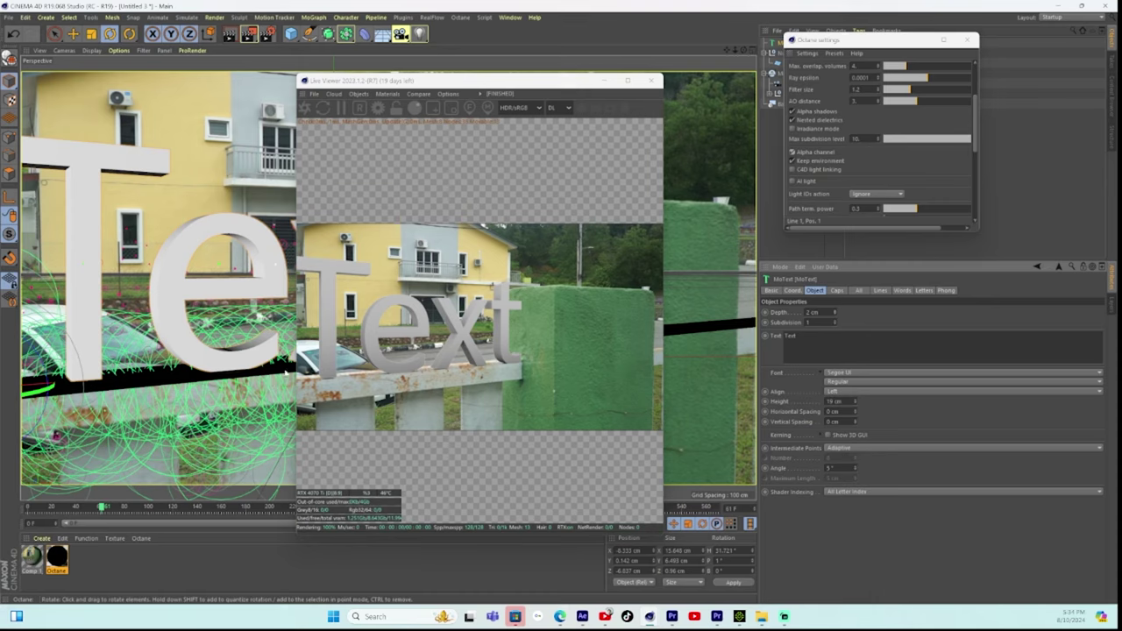
Set the MoText object's Z position to -5.837 cm, keeping its Y position at 0.142 cm.
left_click(54, 33)
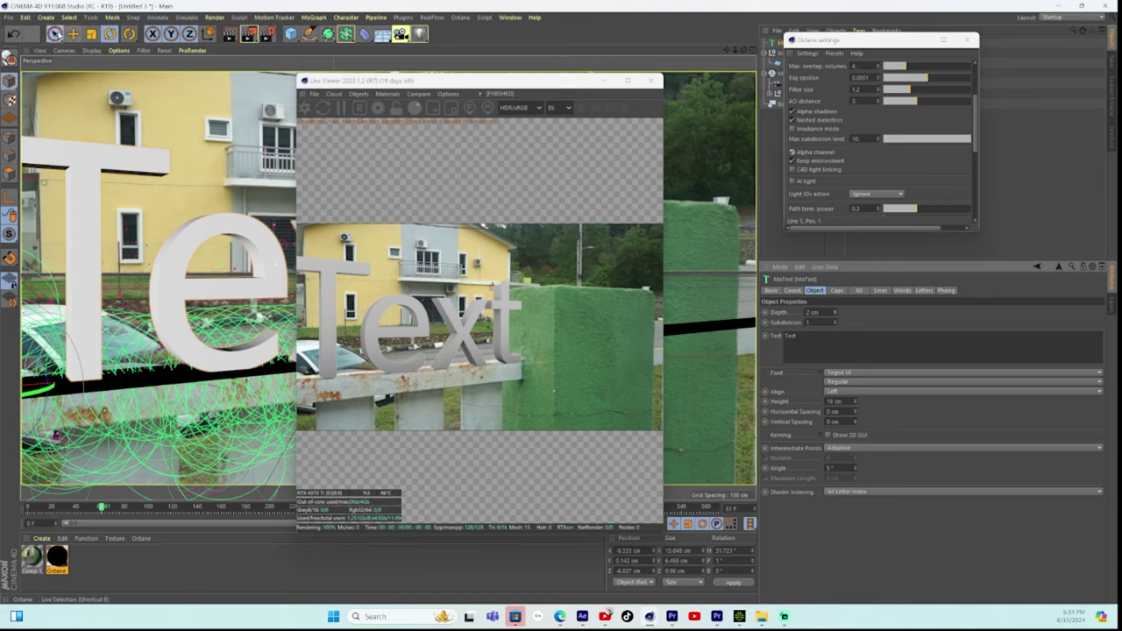
left_click(771, 74)
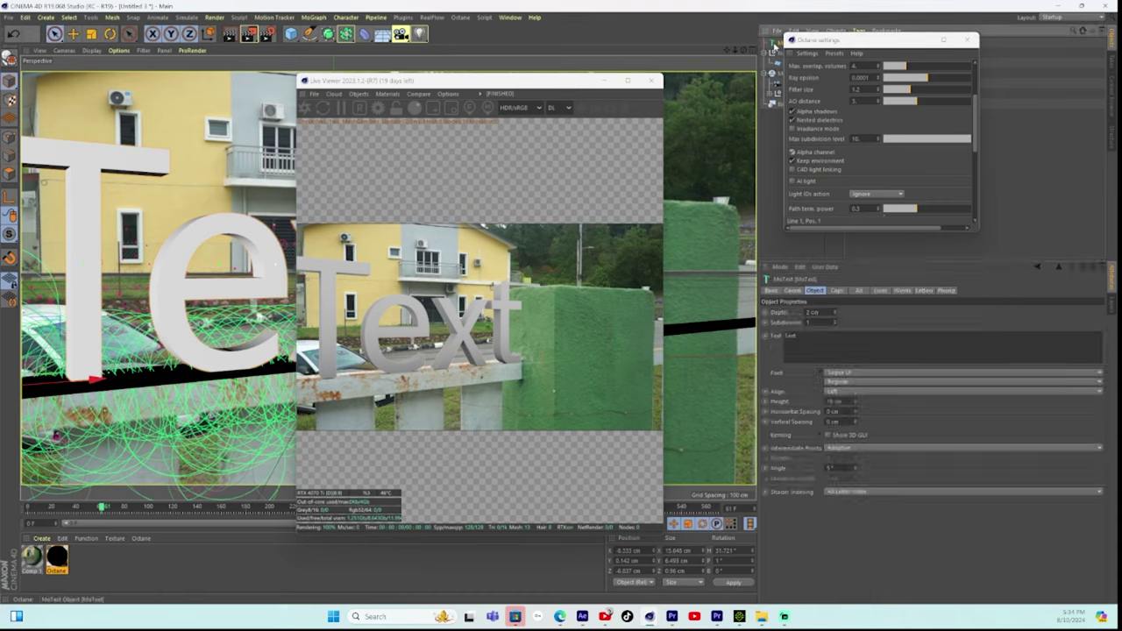
left_click(793, 290)
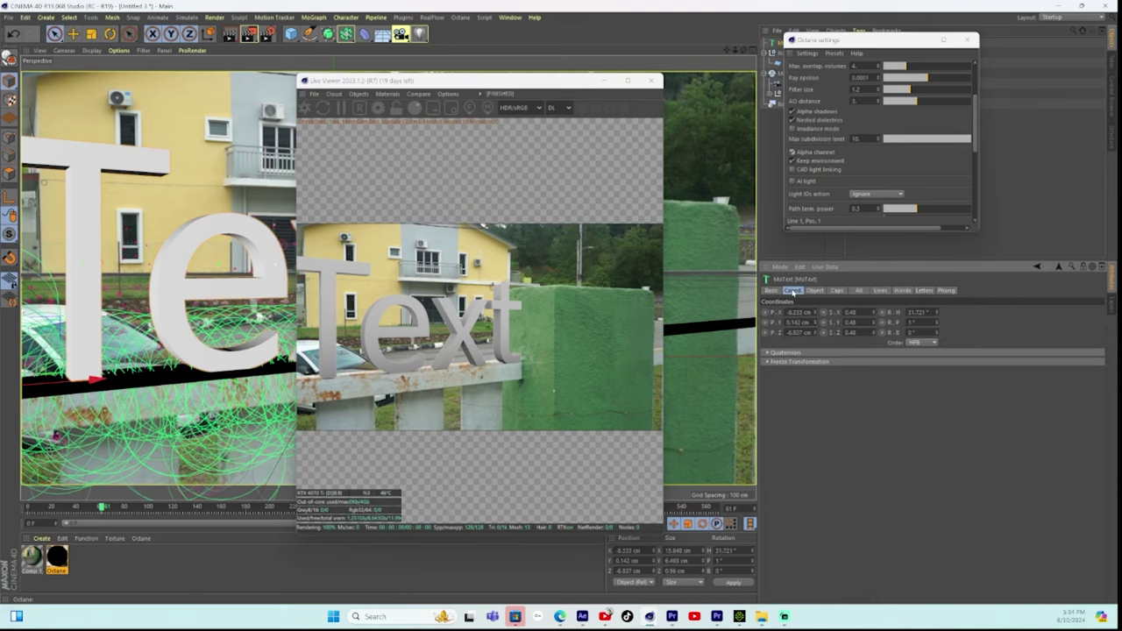
left_click(814, 335)
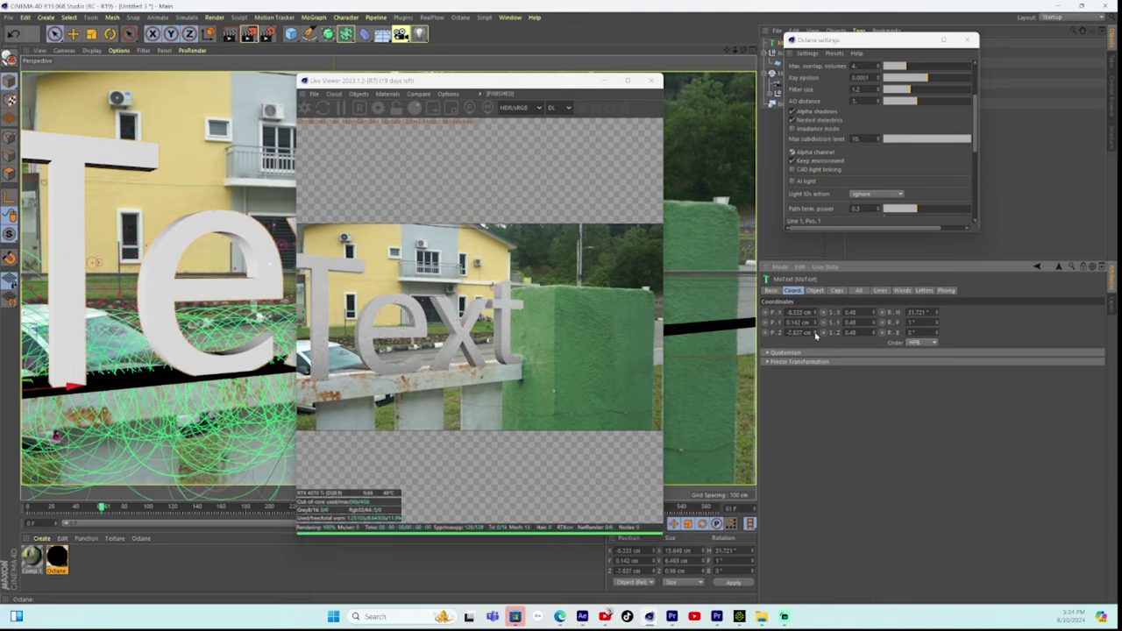
left_click(814, 331)
left_click(813, 330)
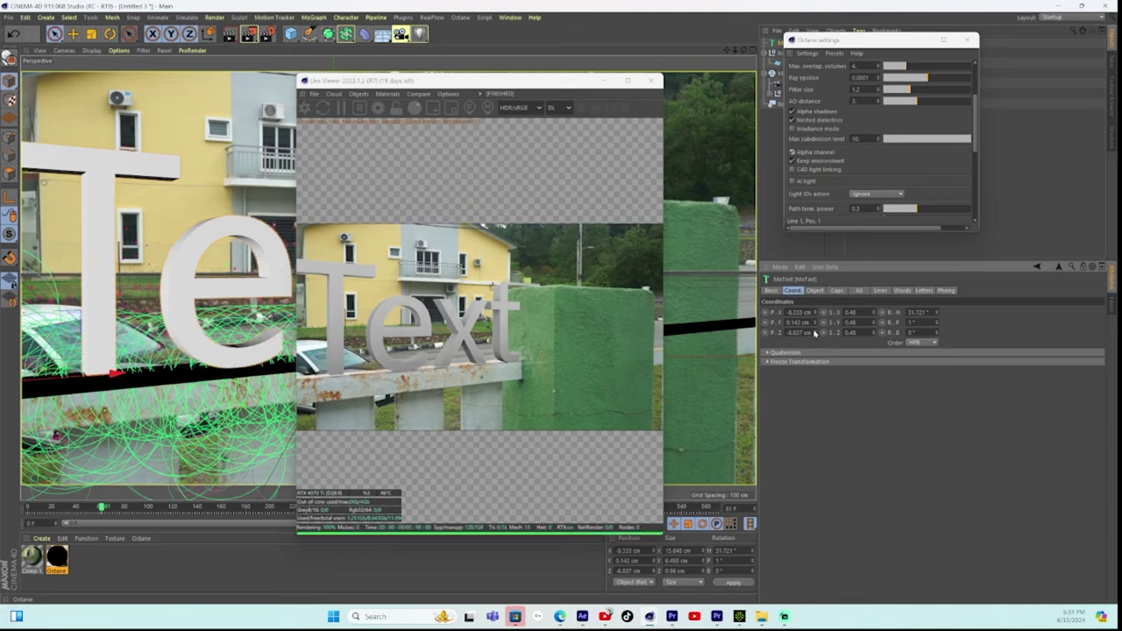
left_click(816, 325)
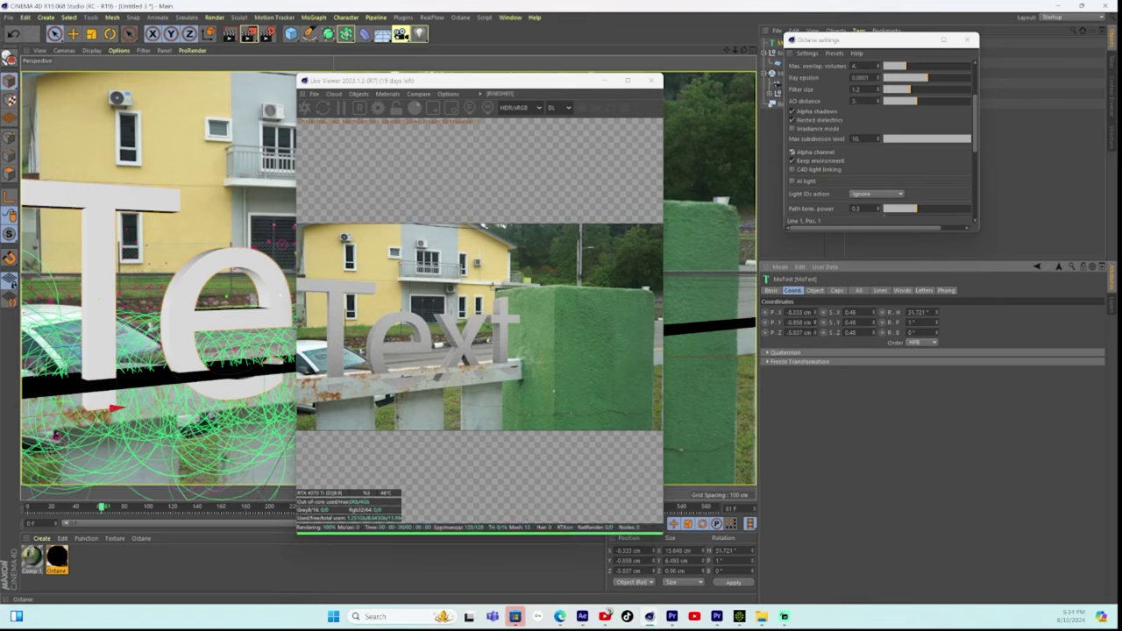
left_click(815, 321)
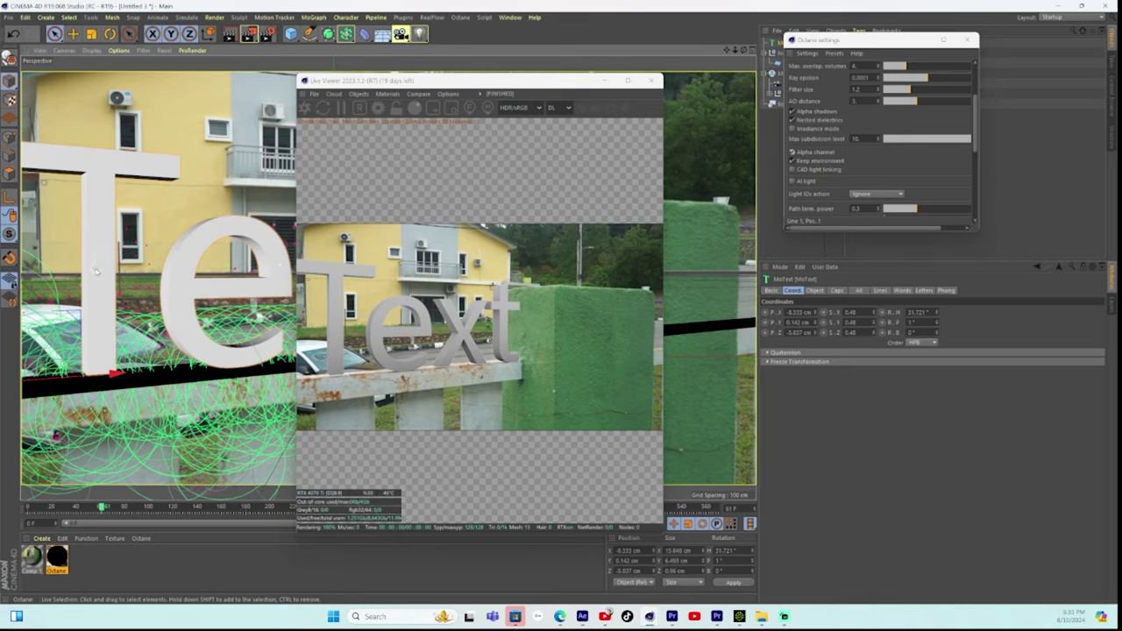
Go to frame 156 and lower the text slightly onto the rail, to a Y position of 0.072 cm.
left_click(30, 509)
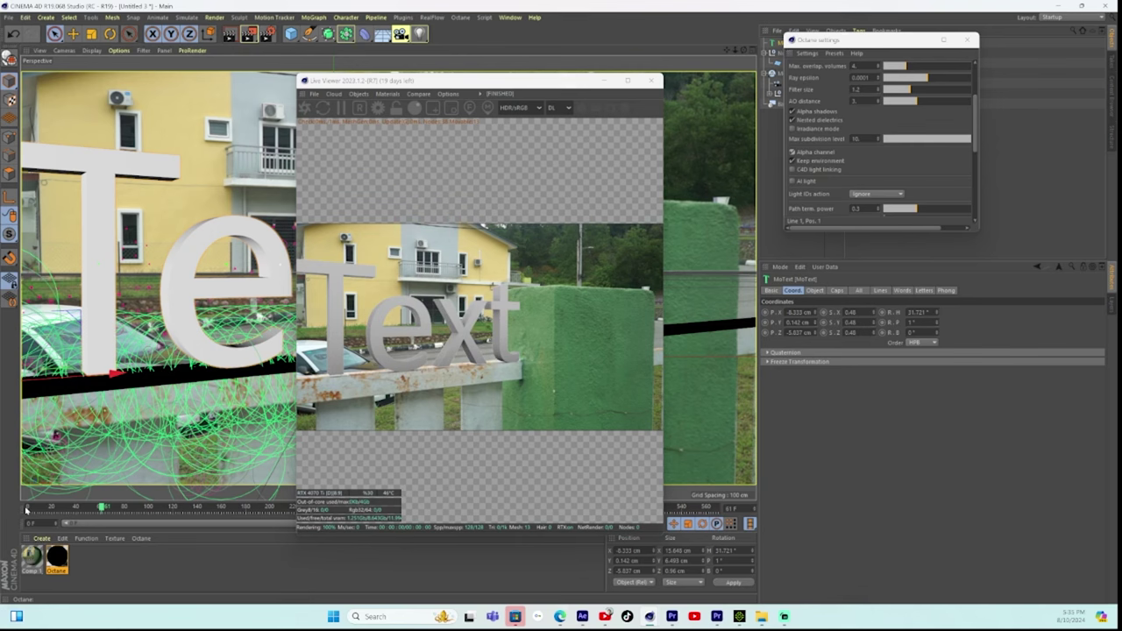
left_click_drag(74, 511, 216, 526)
left_click_drag(35, 275, 34, 277)
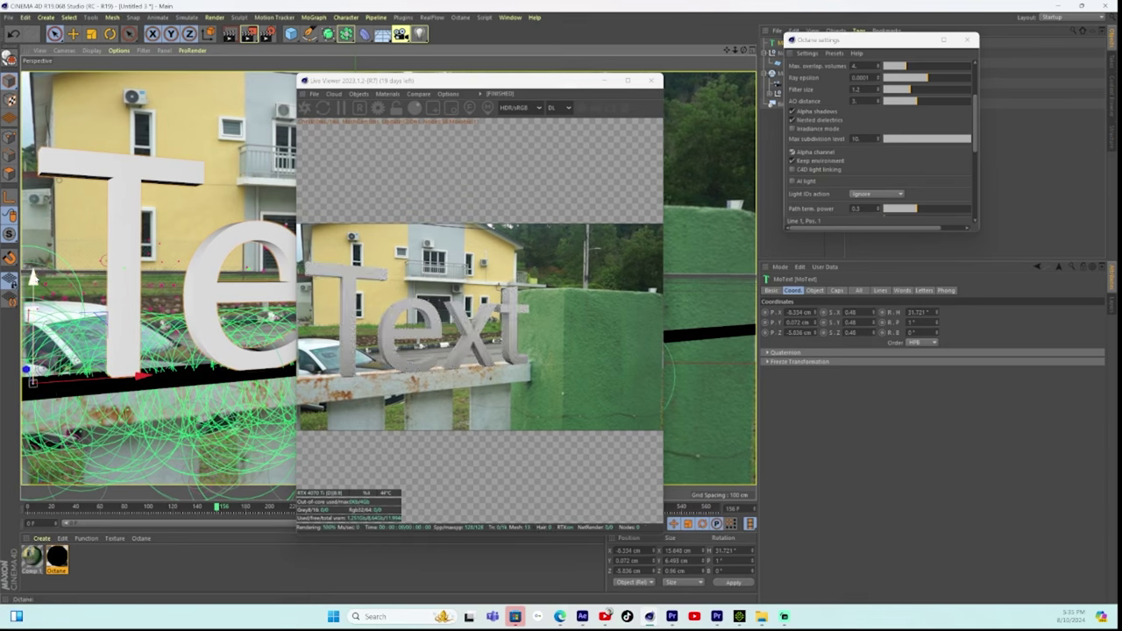
Replace the MoText object's text content with a four-letter first name starting with T.
left_click(815, 290)
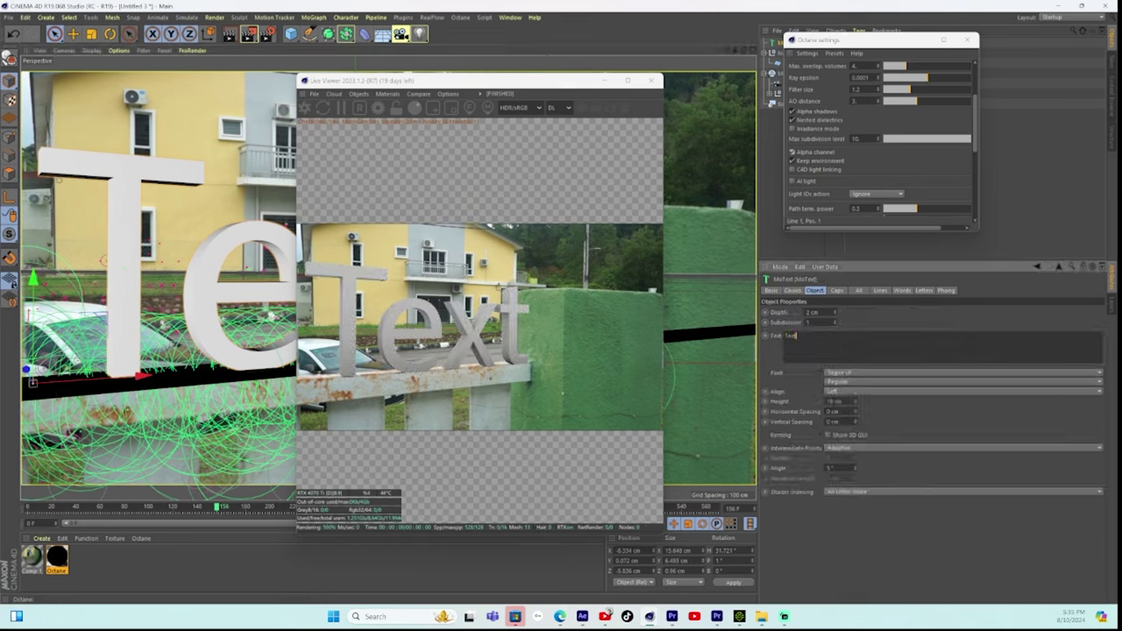
key("BackSpace")
key("BackSpace")
key("BackSpace")
Change the MoText object's font to Agency FB and close the Octane settings window.
left_click(109, 33)
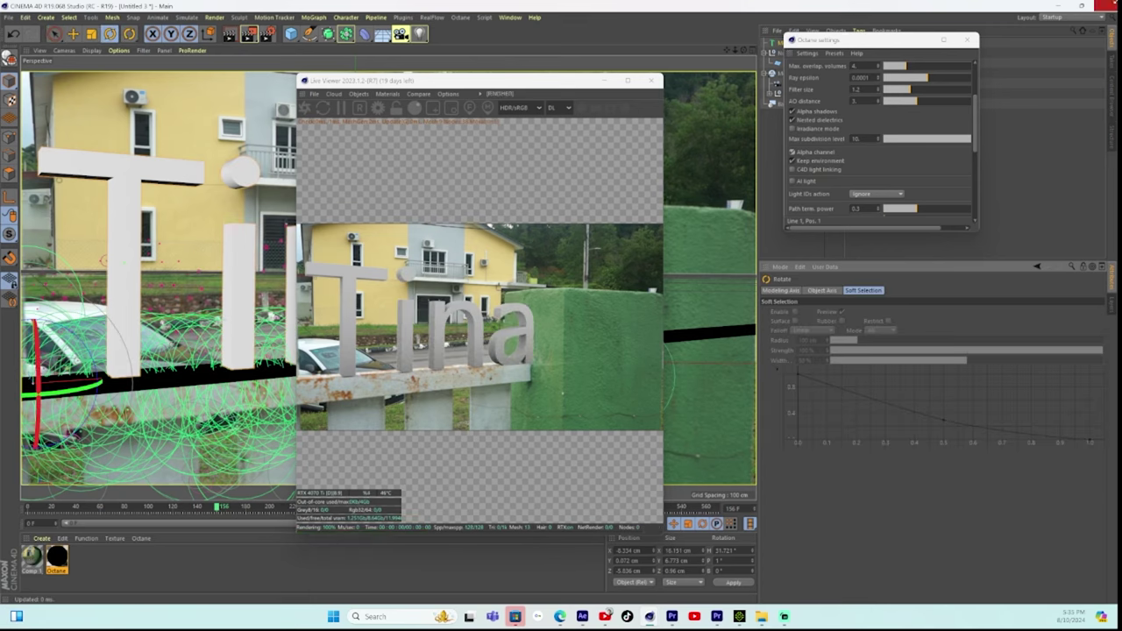
left_click_drag(838, 39, 768, 104)
left_click(787, 43)
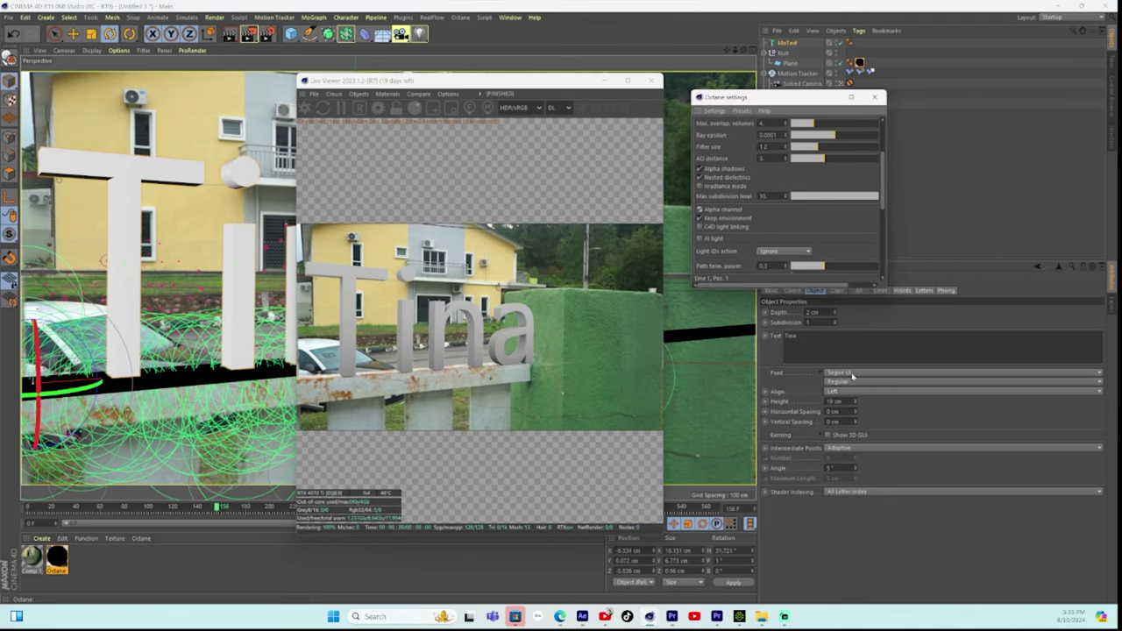
left_click(855, 374)
scroll(846, 376, "up", 20)
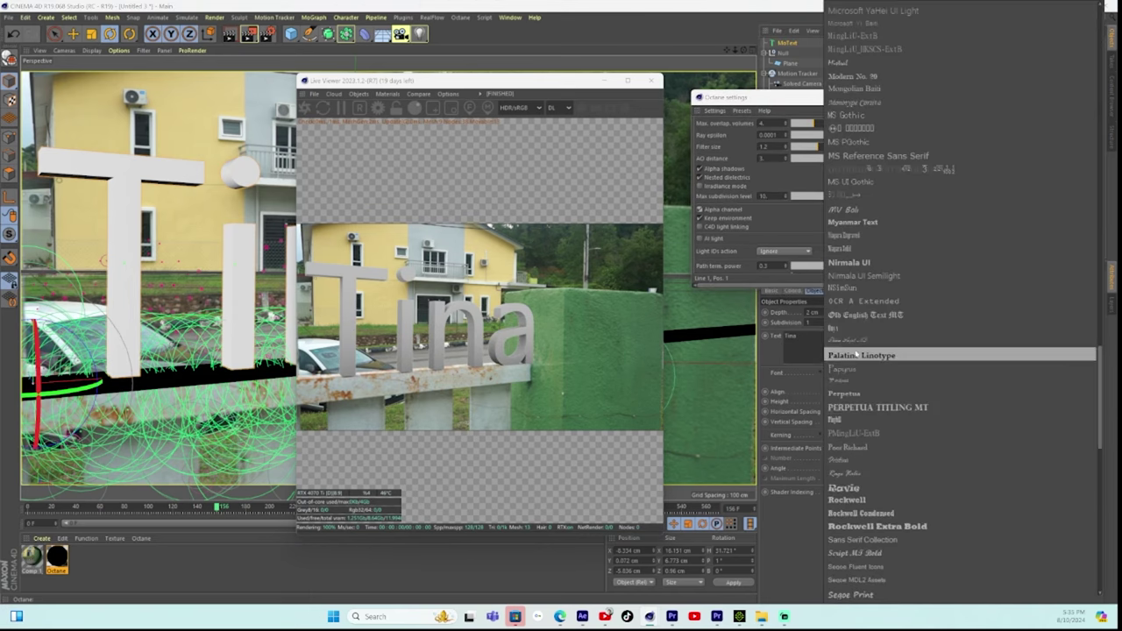
scroll(855, 351, "up", 13)
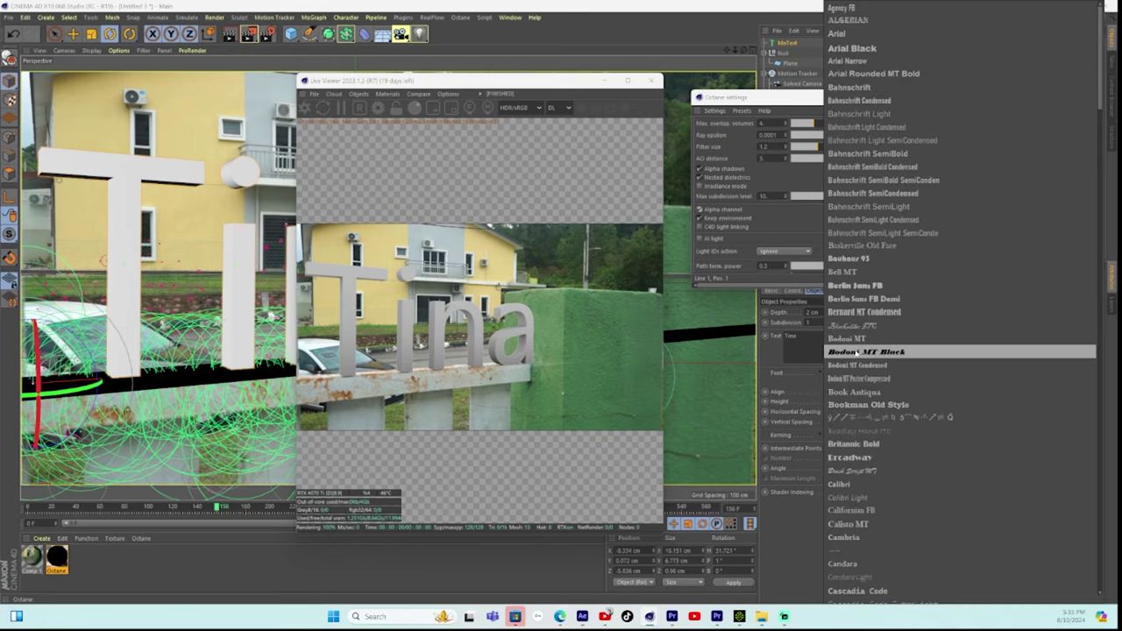
left_click(857, 12)
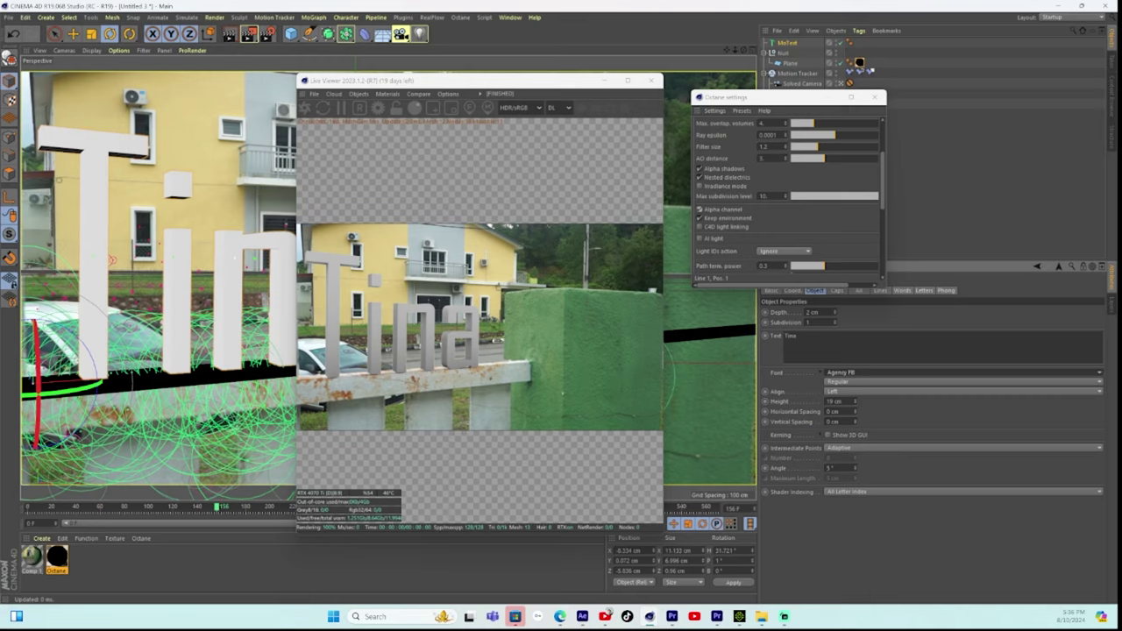
left_click(875, 97)
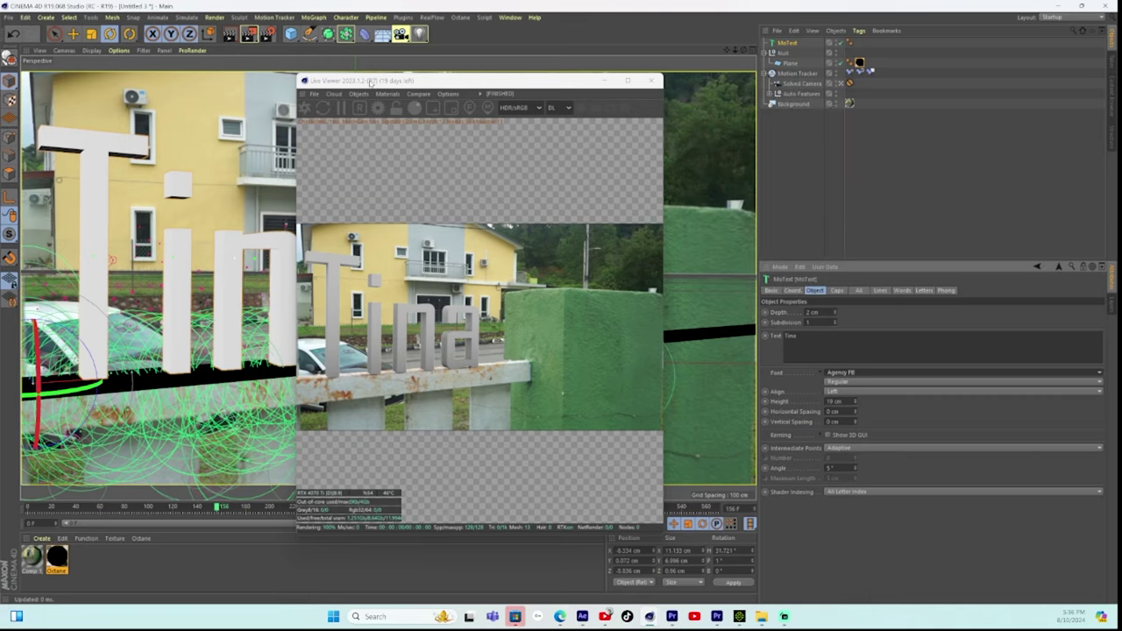
Add a Bevel deformer and make it a child of the MoText object.
left_click(290, 34)
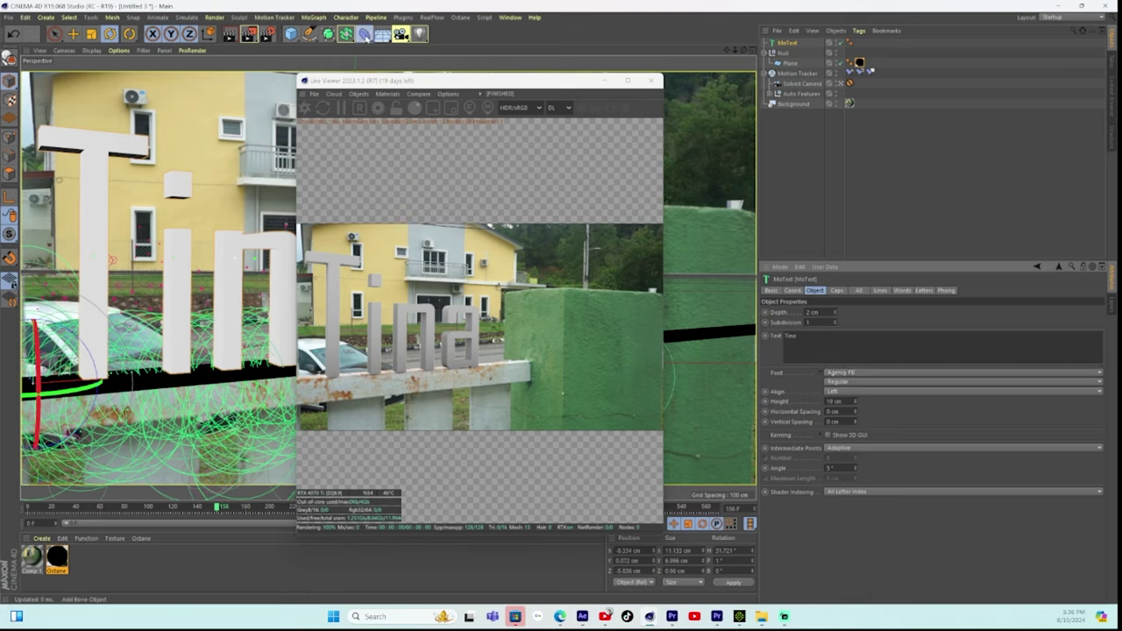
left_click(364, 35)
left_click(396, 176)
left_click_drag(785, 54, 782, 47)
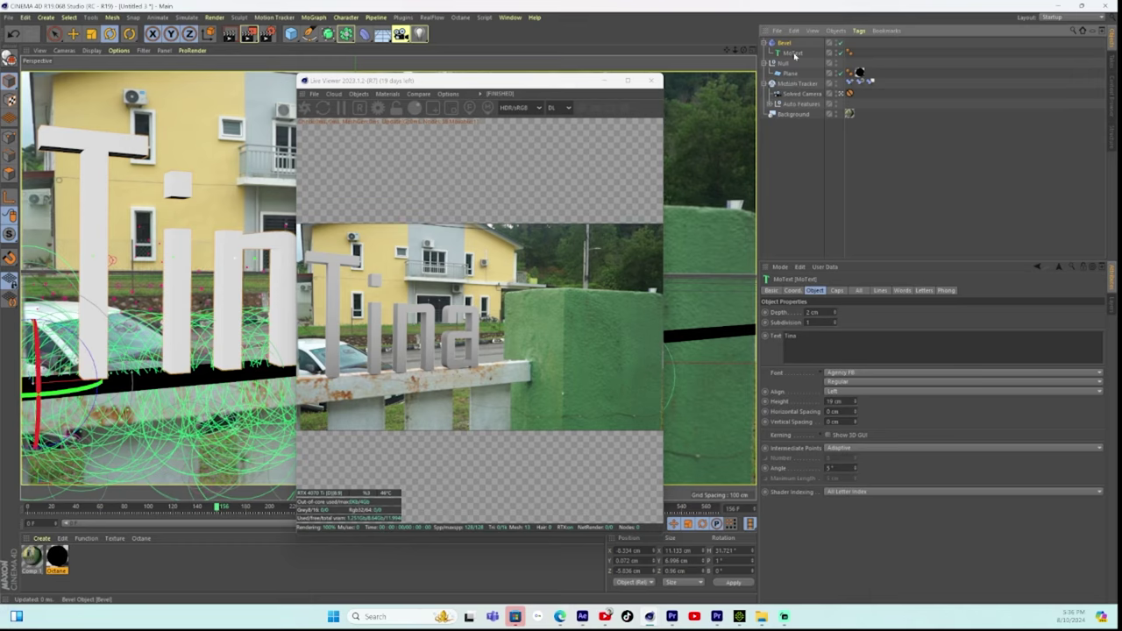
left_click_drag(788, 39, 785, 46)
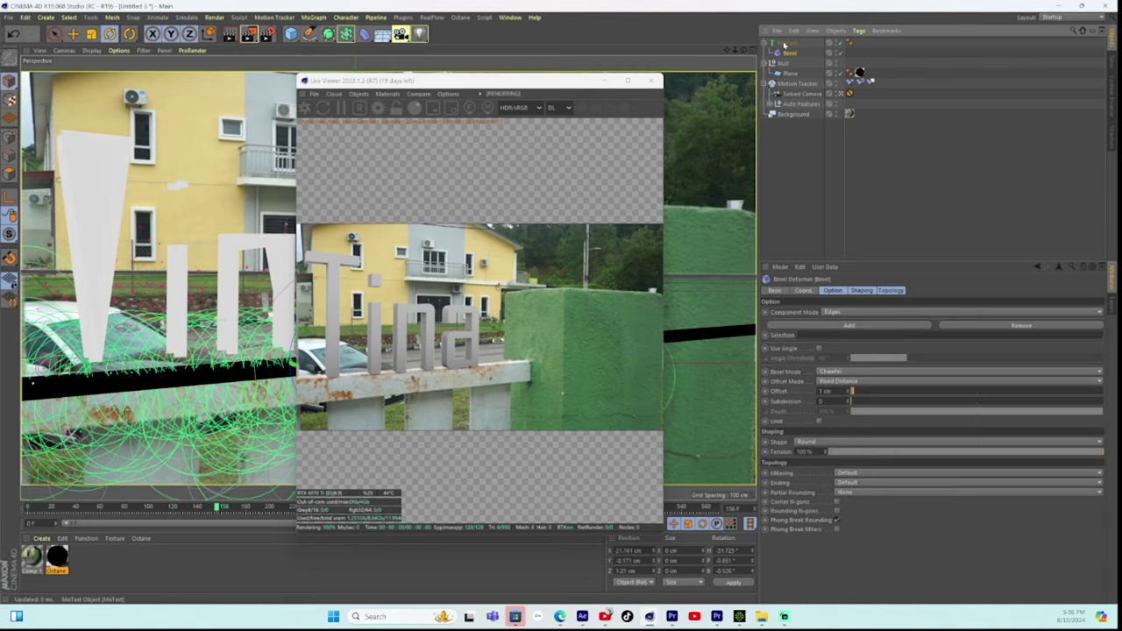
Set the Bevel deformer's bevel mode to Solid and enable Use Angle.
left_click(864, 372)
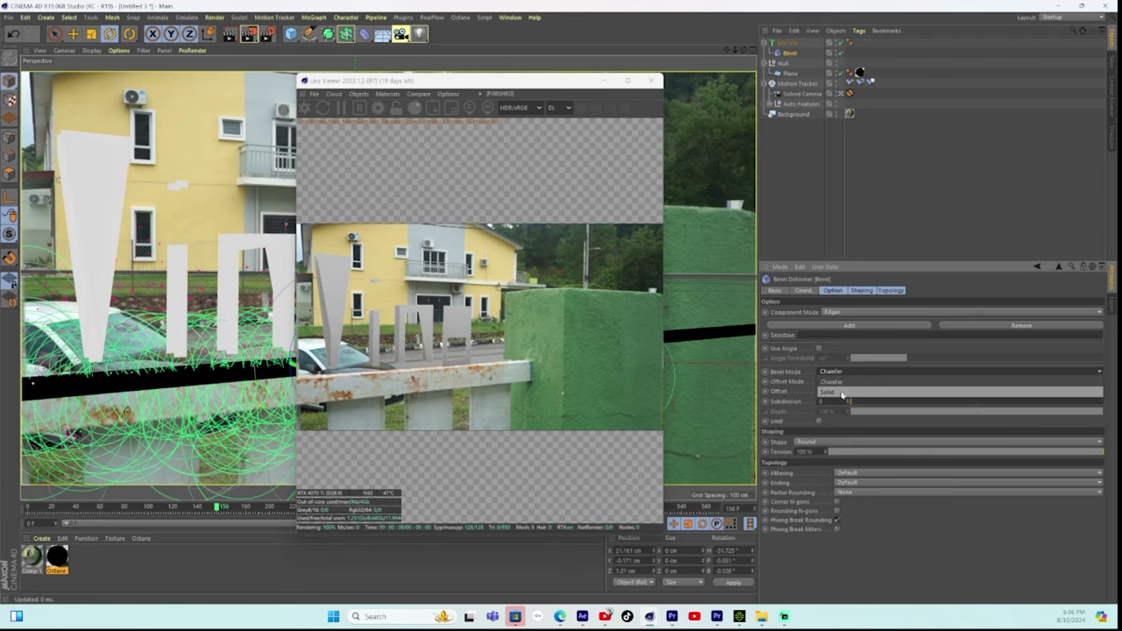
left_click(843, 392)
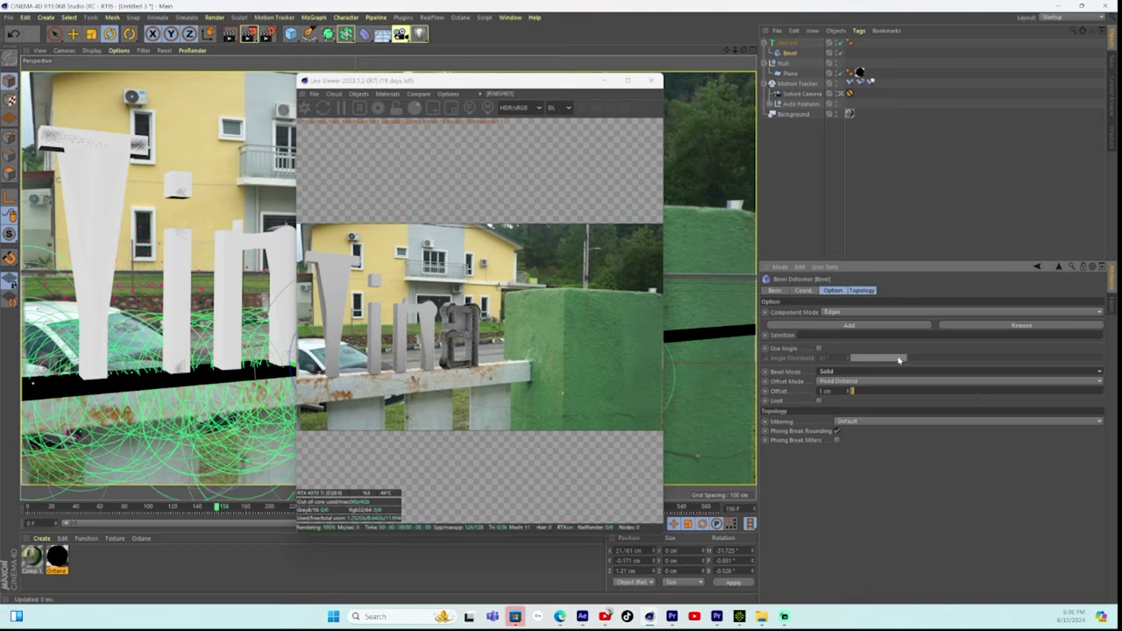
left_click(819, 349)
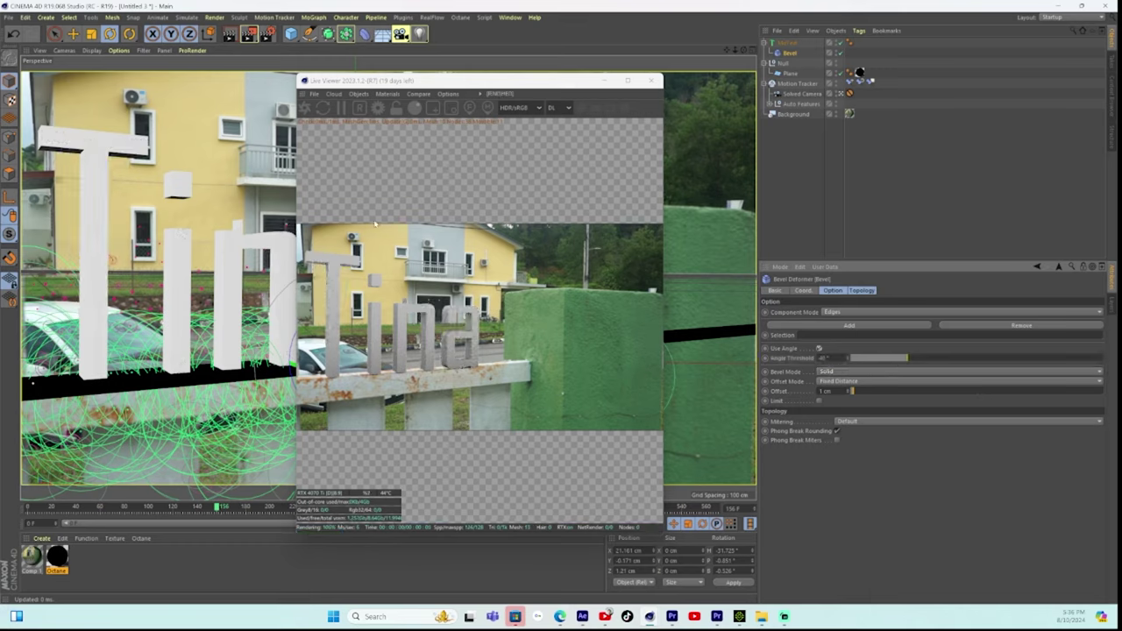
Try a Fillet start cap on the MoText object, then return the Start setting to Cap.
left_click(787, 42)
left_click(836, 290)
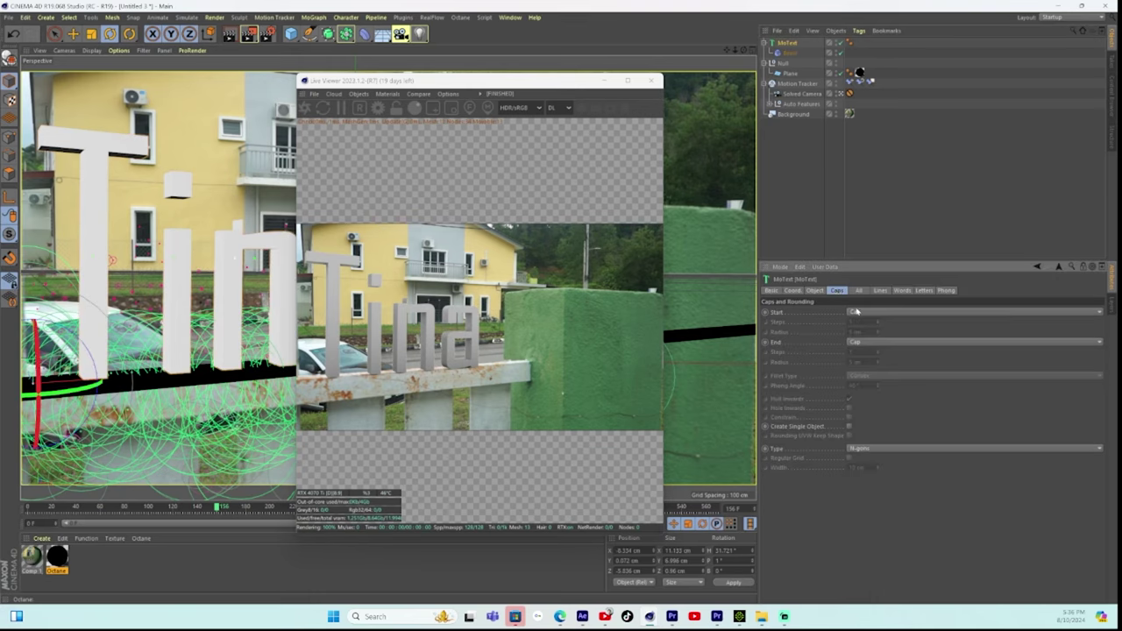
left_click(857, 312)
left_click(861, 333)
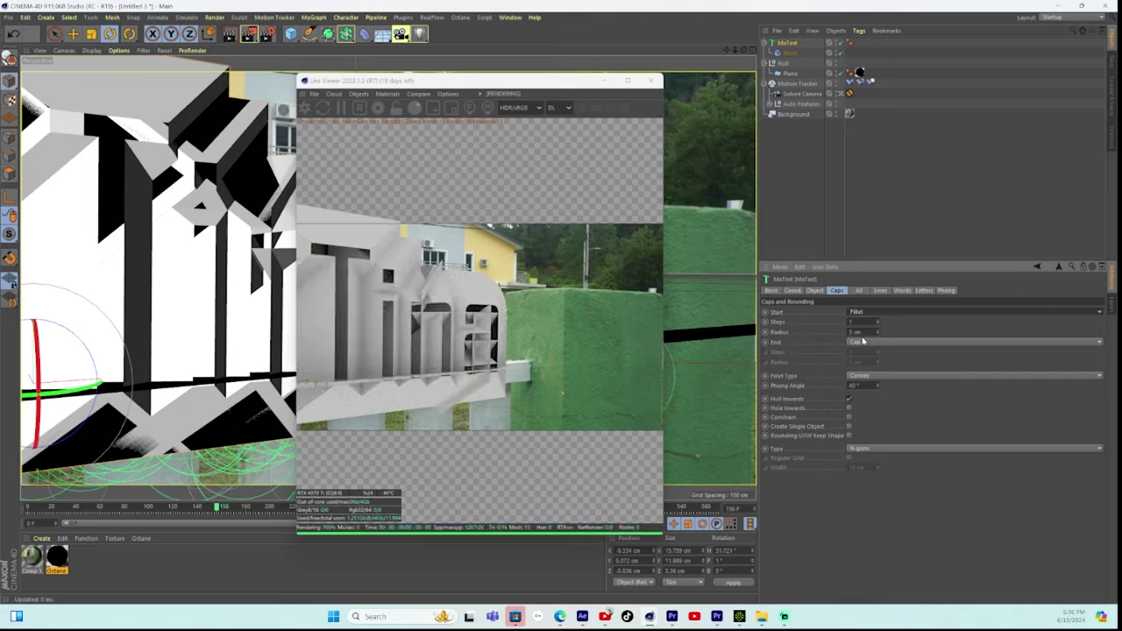
left_click(864, 342)
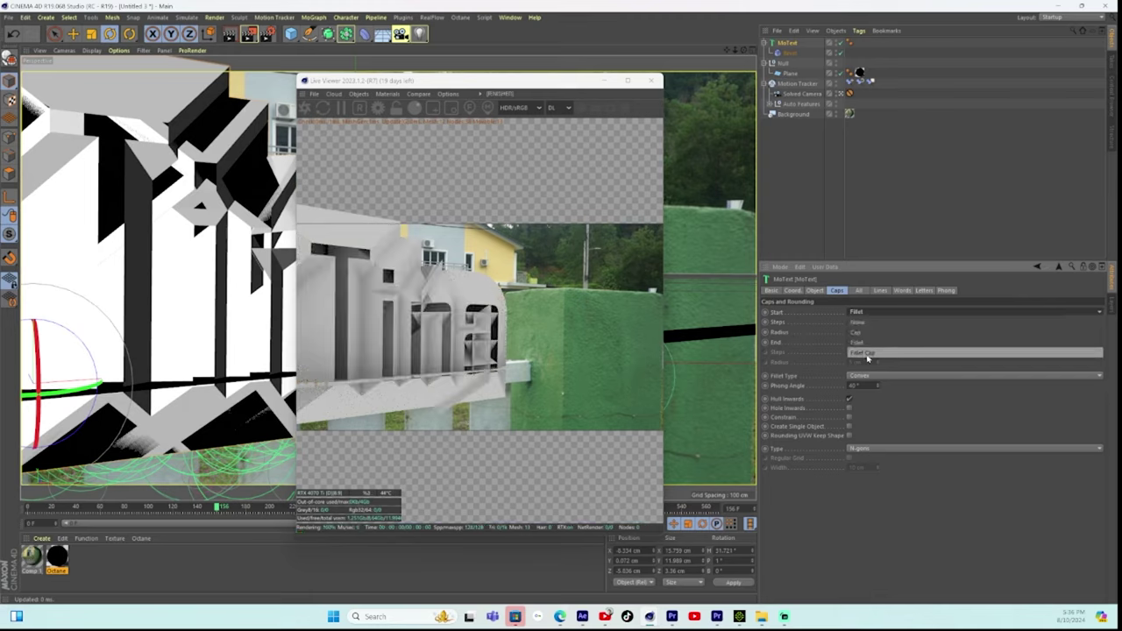
left_click(868, 353)
left_click(874, 313)
left_click(870, 333)
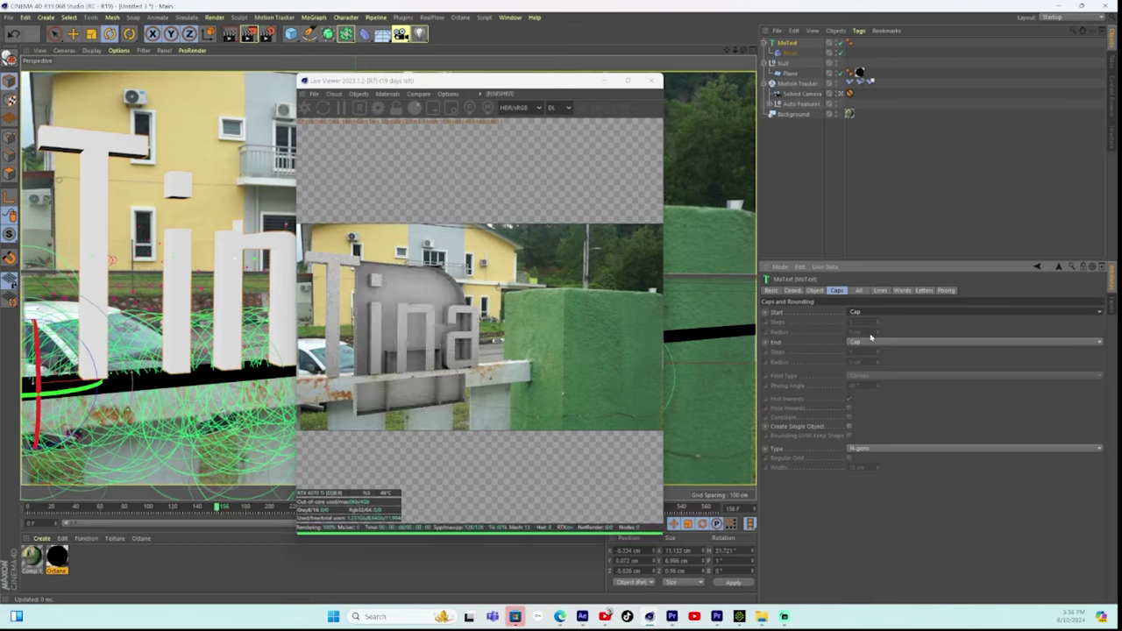
Set the MoText end cap to Fillet and try the Concave, Half Circle, 1 Step, 2 Steps and Engraved fillet types.
left_click(868, 342)
left_click(868, 375)
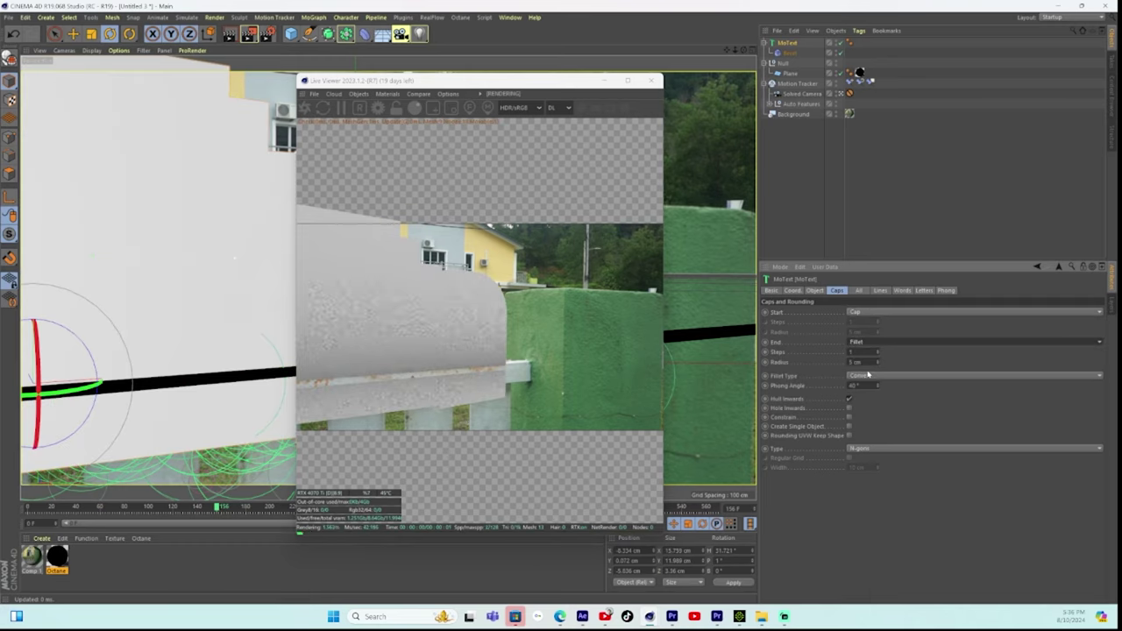
left_click(868, 375)
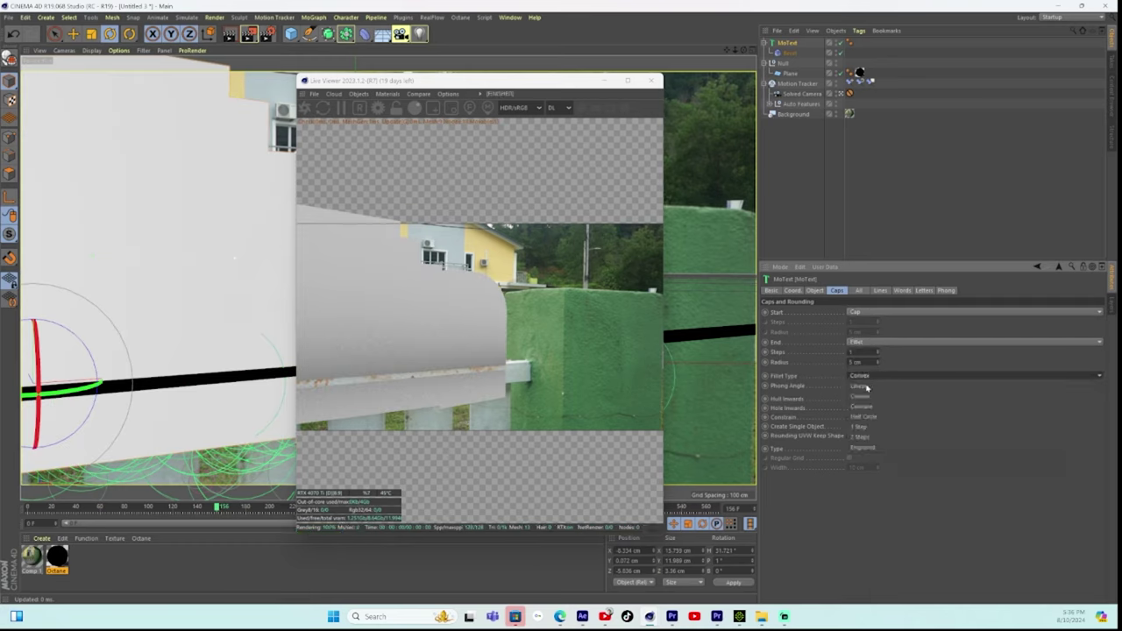
left_click(866, 408)
left_click(868, 375)
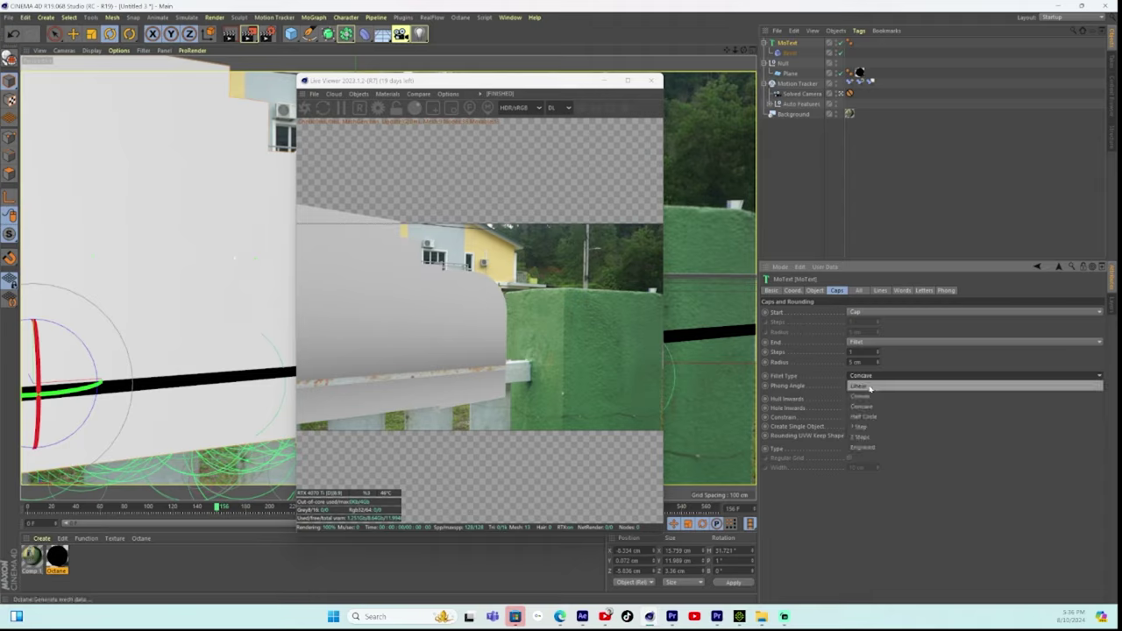
left_click(872, 418)
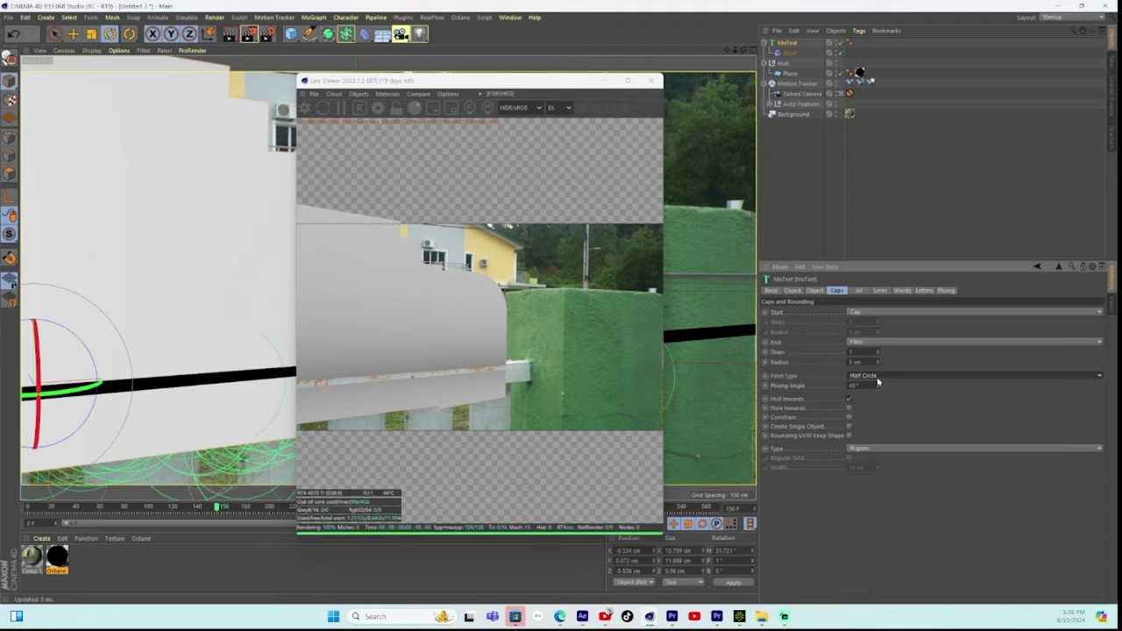
left_click(877, 379)
left_click(870, 427)
left_click(872, 379)
left_click(861, 436)
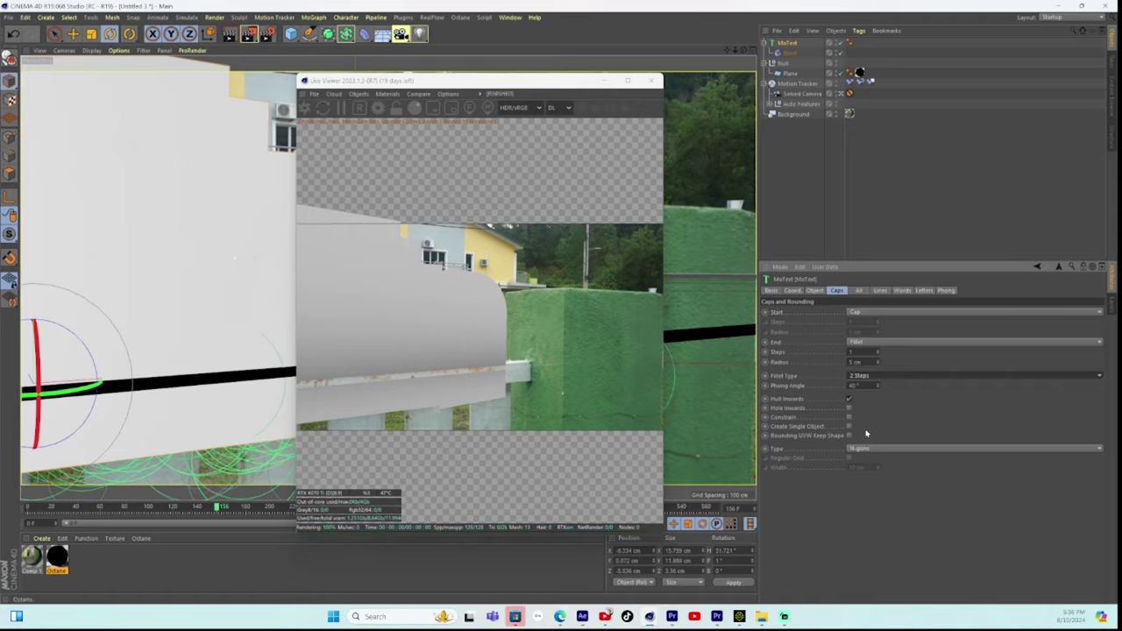
left_click(873, 379)
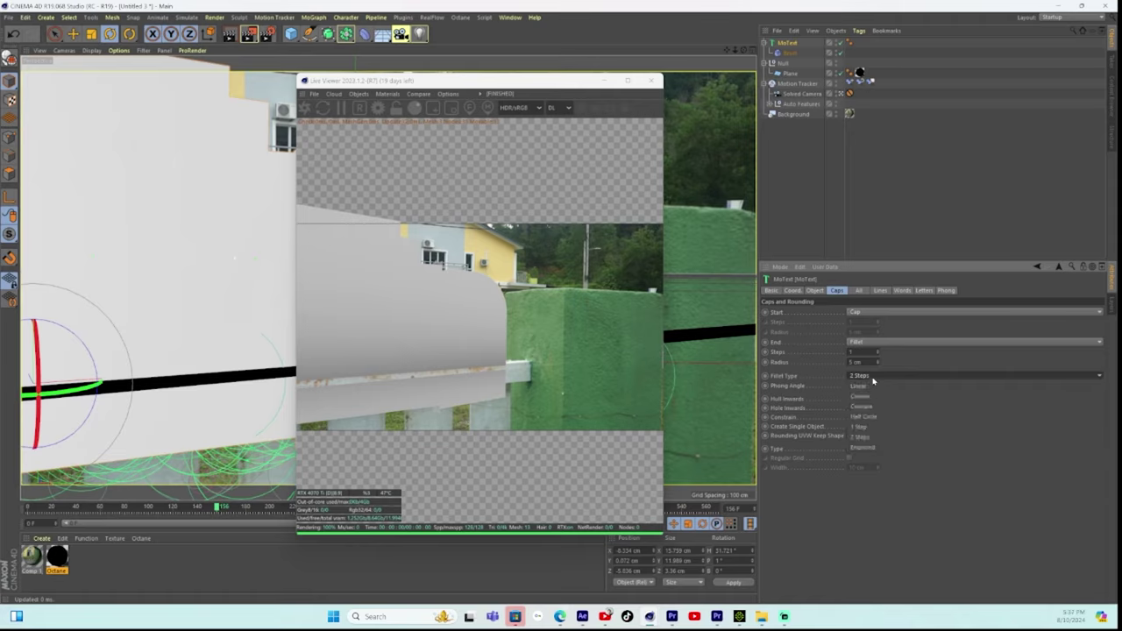
left_click(866, 447)
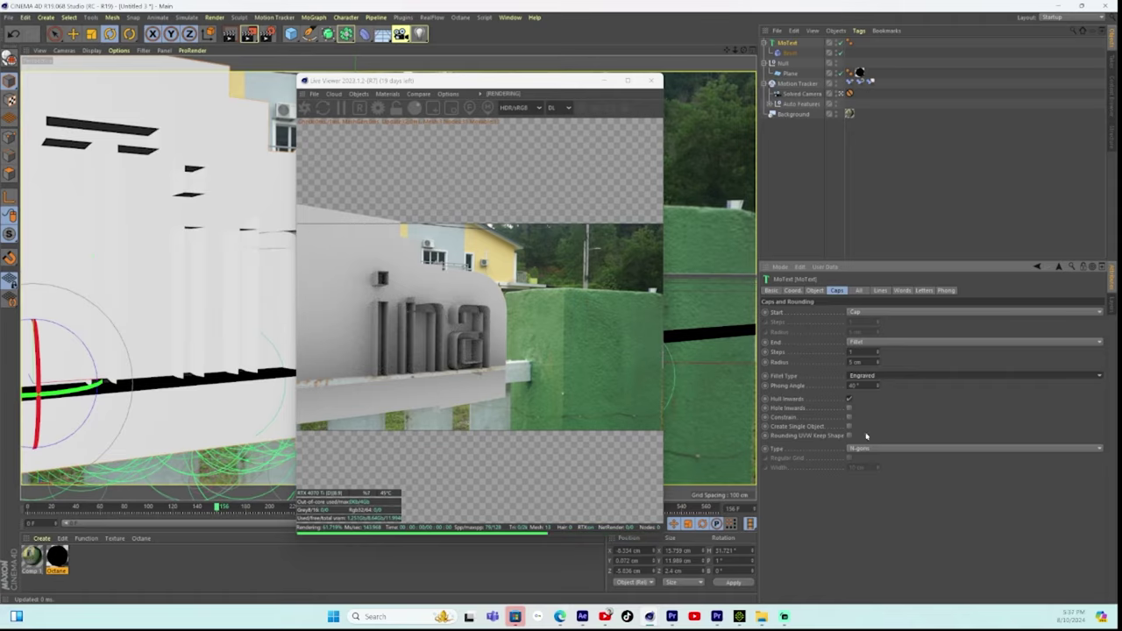
Try the Linear and Convex fillet types on the MoText object, then return its end cap to Cap.
left_click(873, 377)
left_click(870, 388)
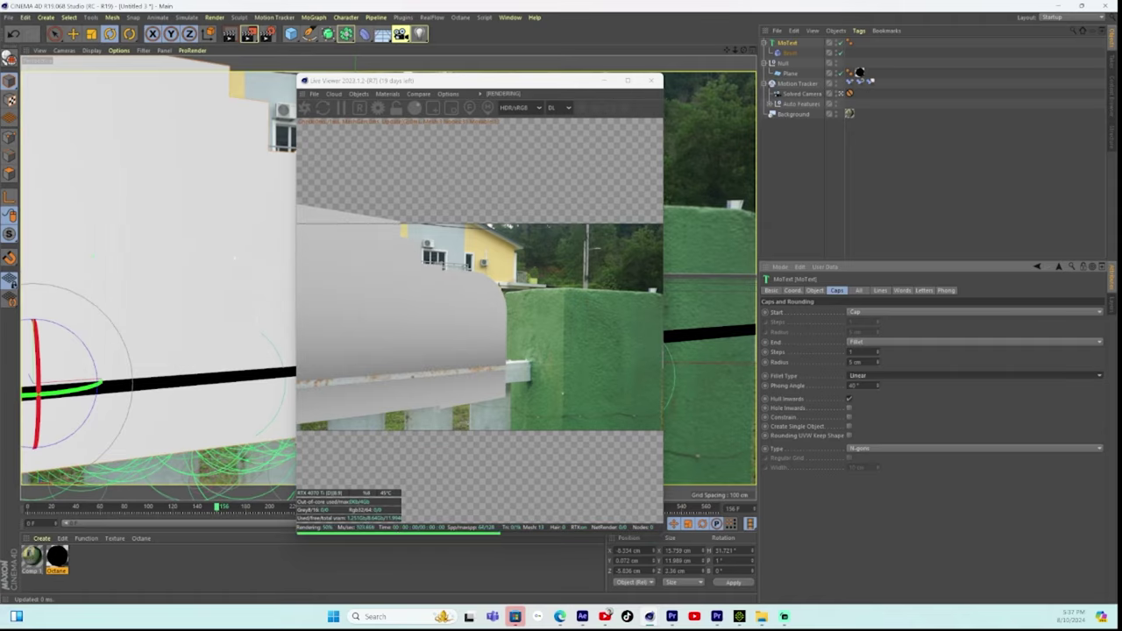
left_click(874, 377)
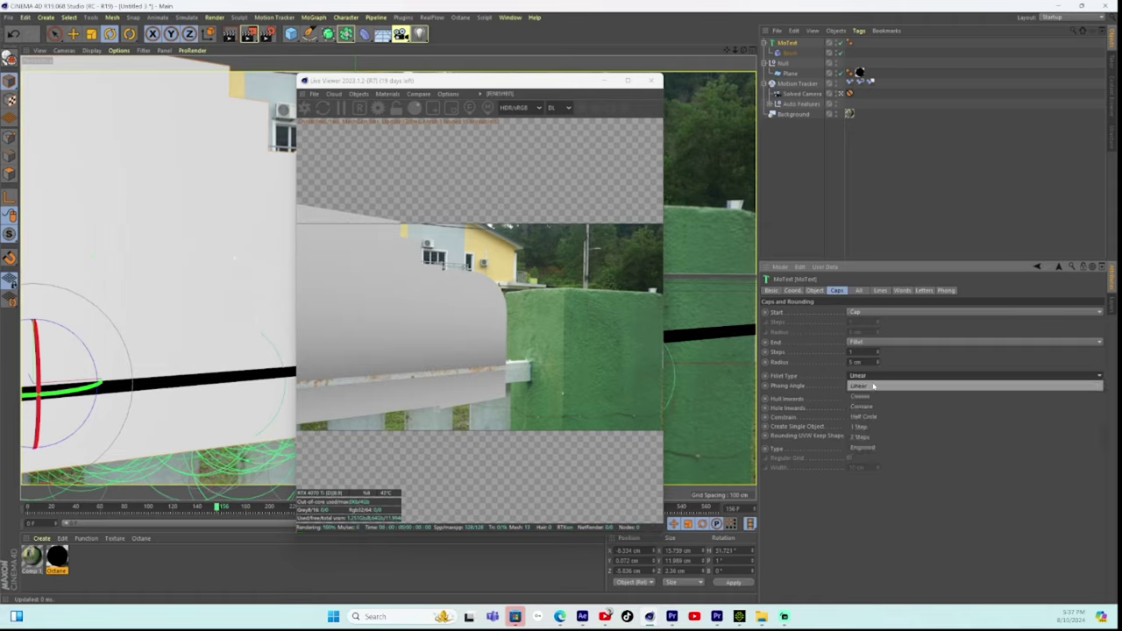
left_click(875, 397)
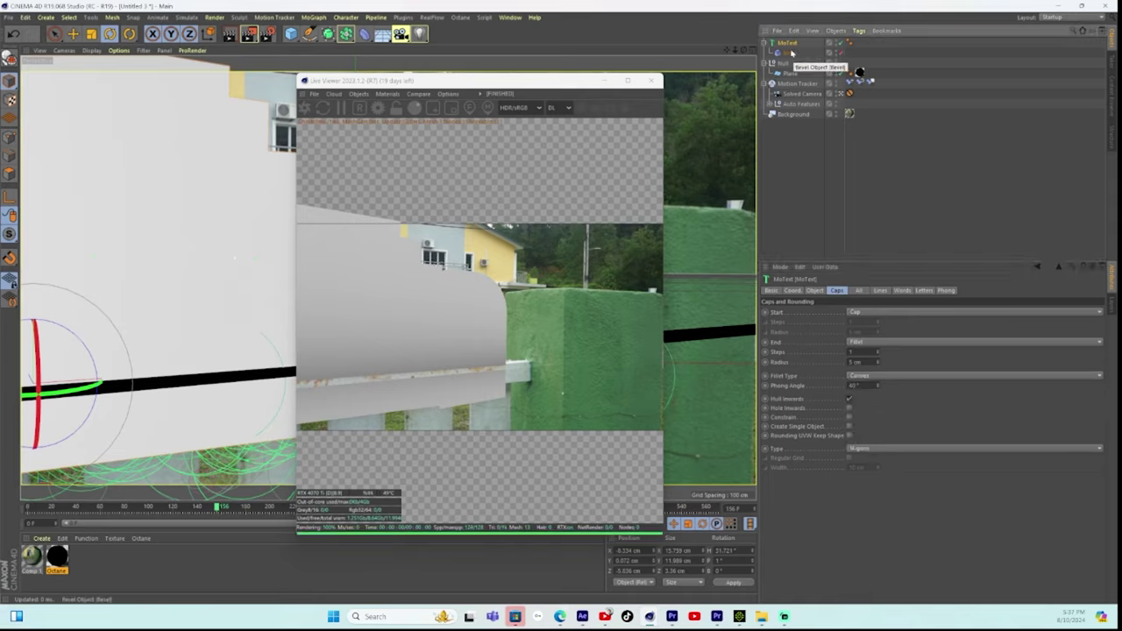
left_click(864, 314)
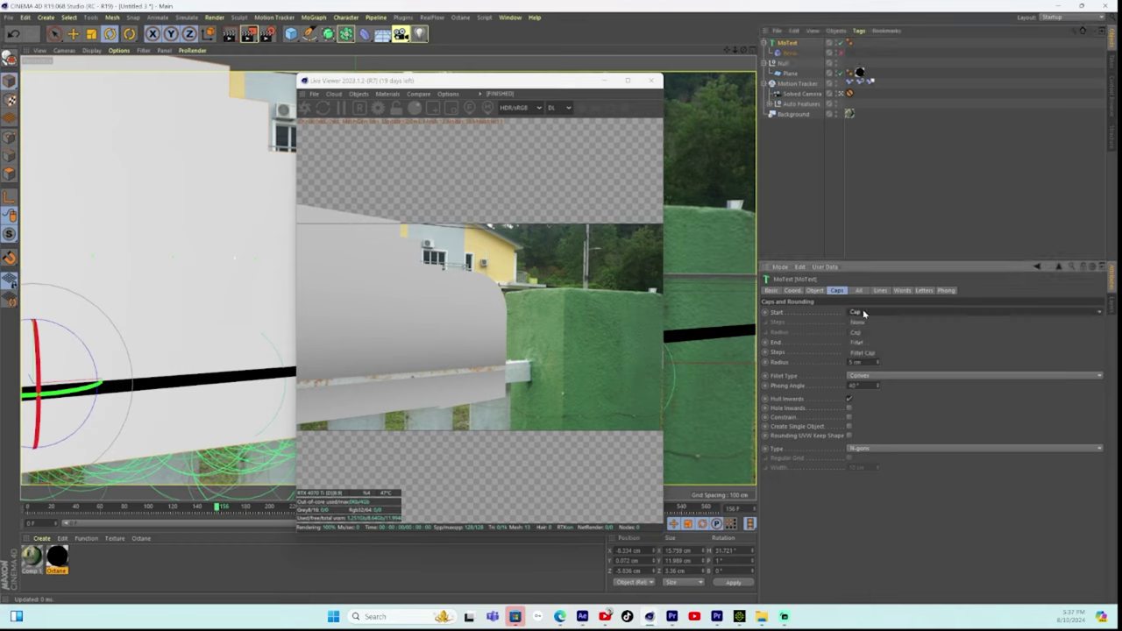
left_click(859, 333)
left_click(860, 342)
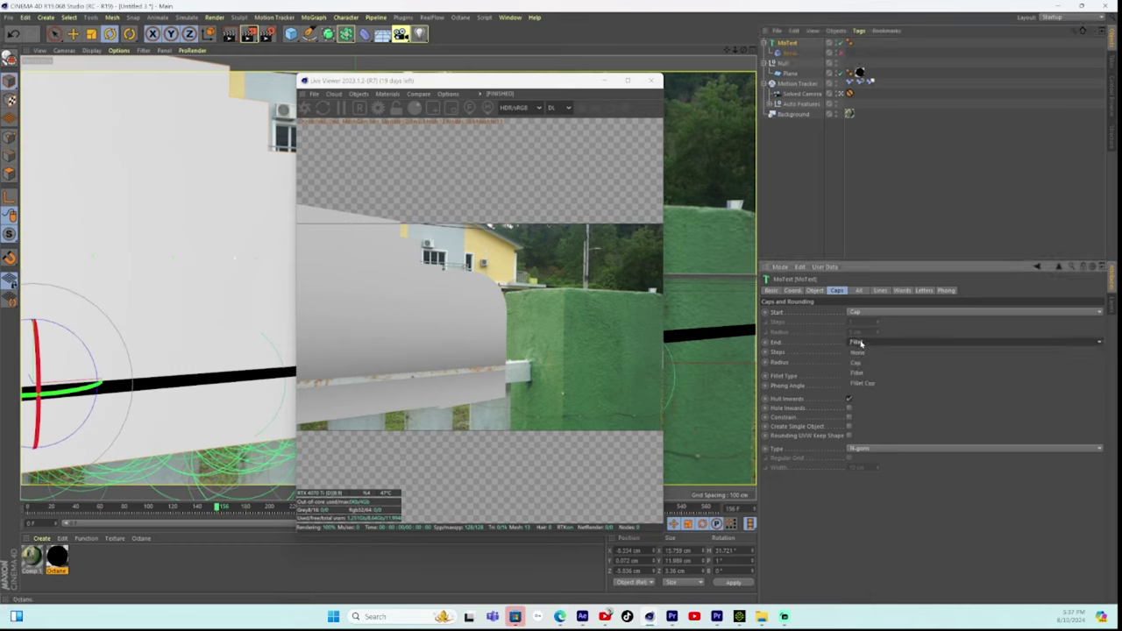
left_click(864, 363)
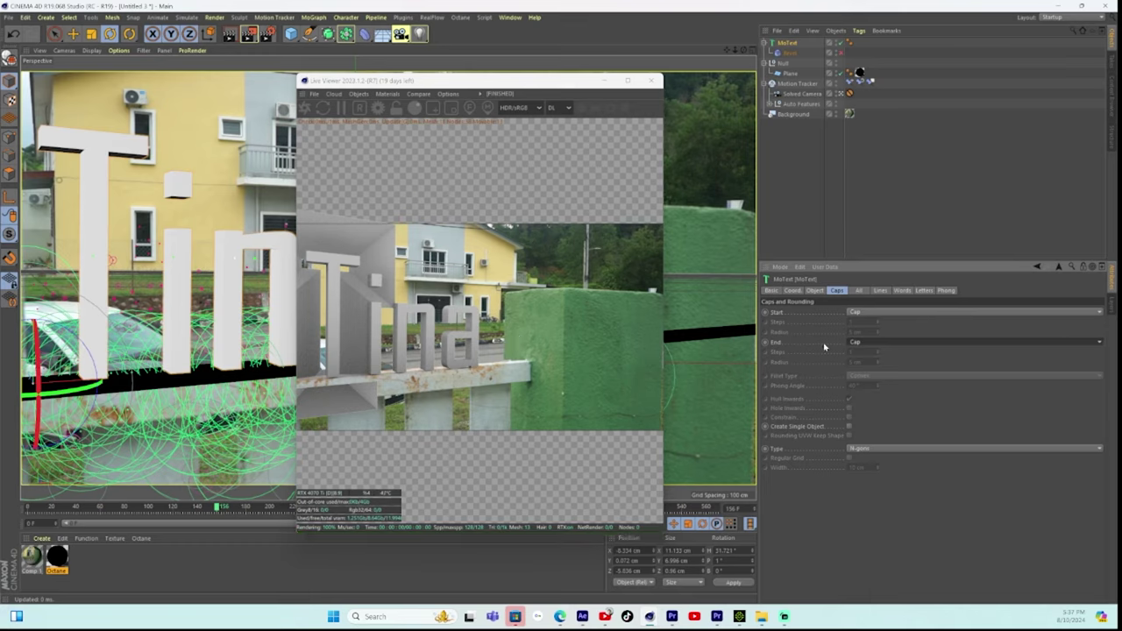
Try the Fillet end cap again on the MoText object, keeping the start cap as Cap.
left_click(852, 344)
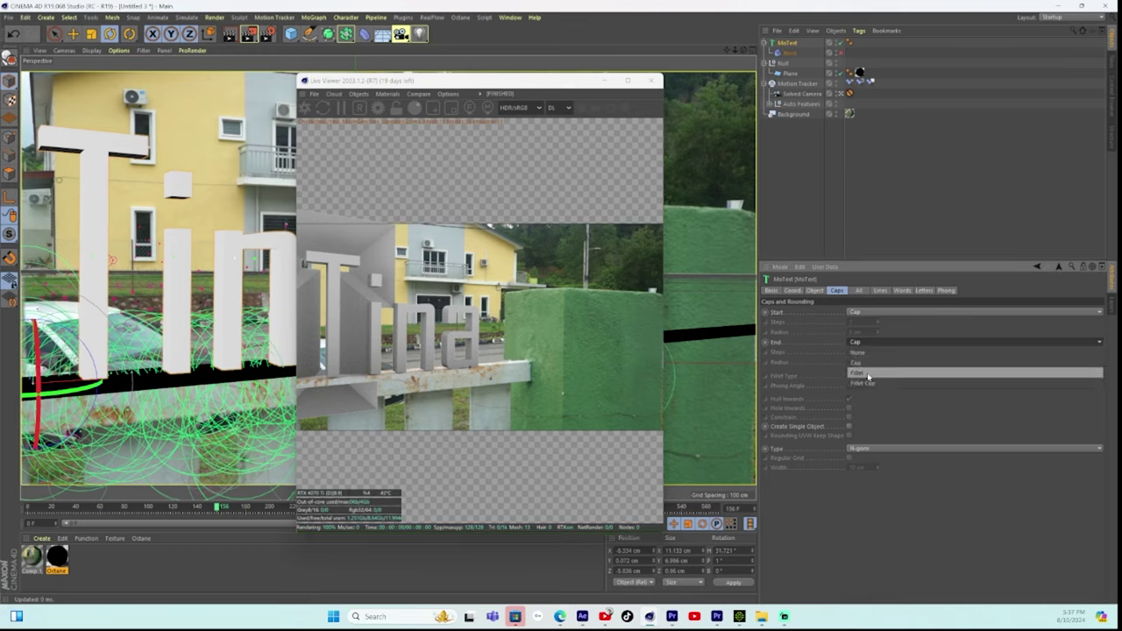
left_click(870, 375)
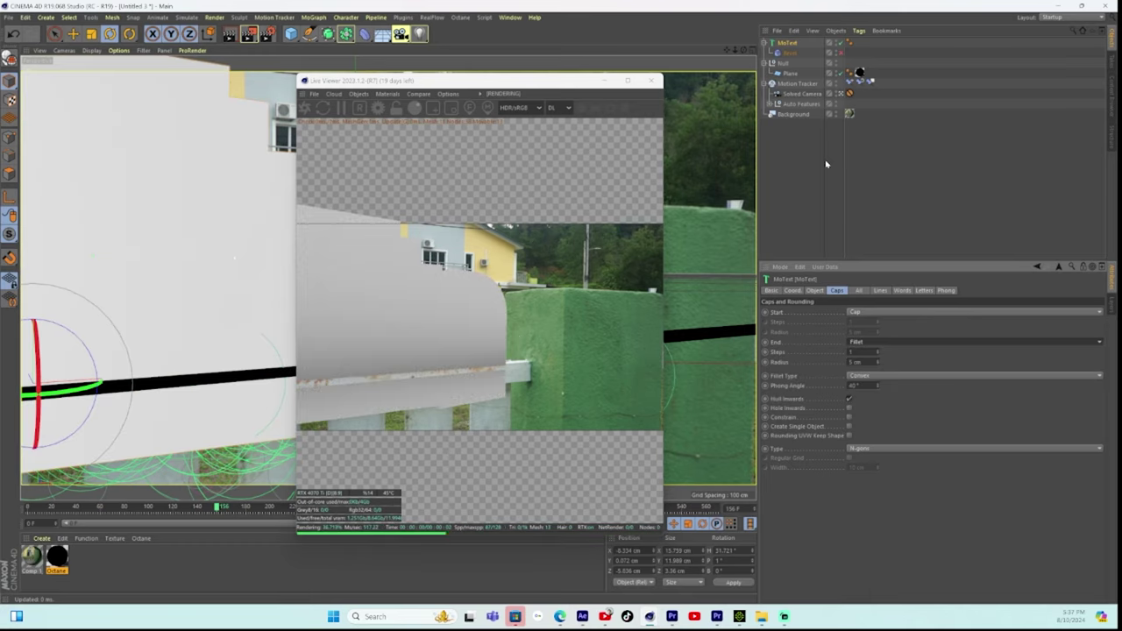
left_click(839, 47)
left_click(840, 48)
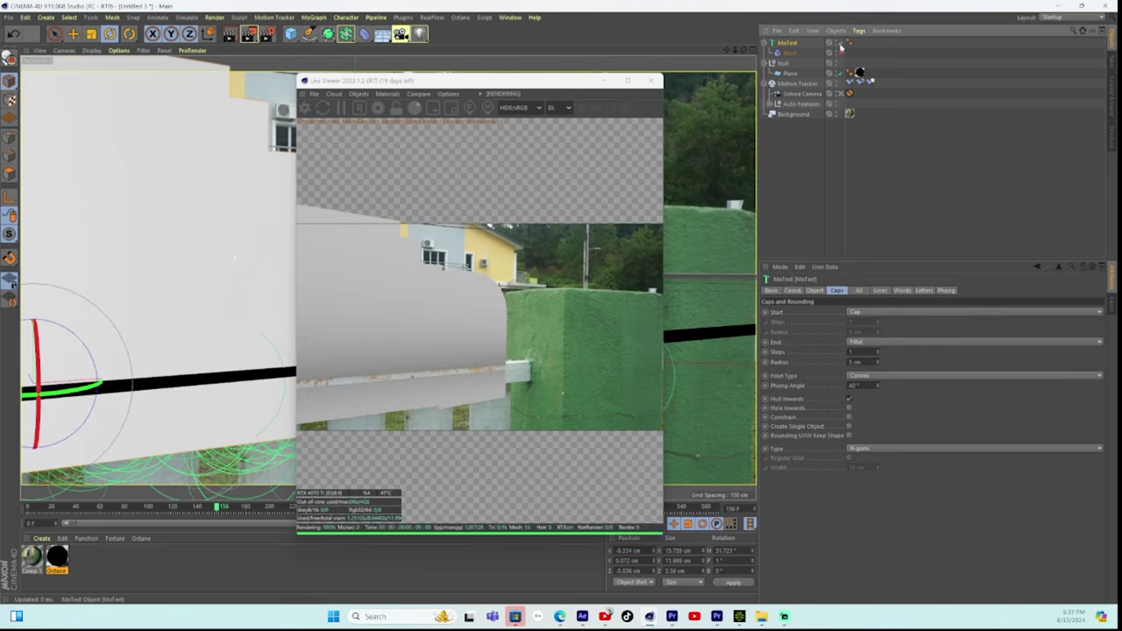
left_click(861, 313)
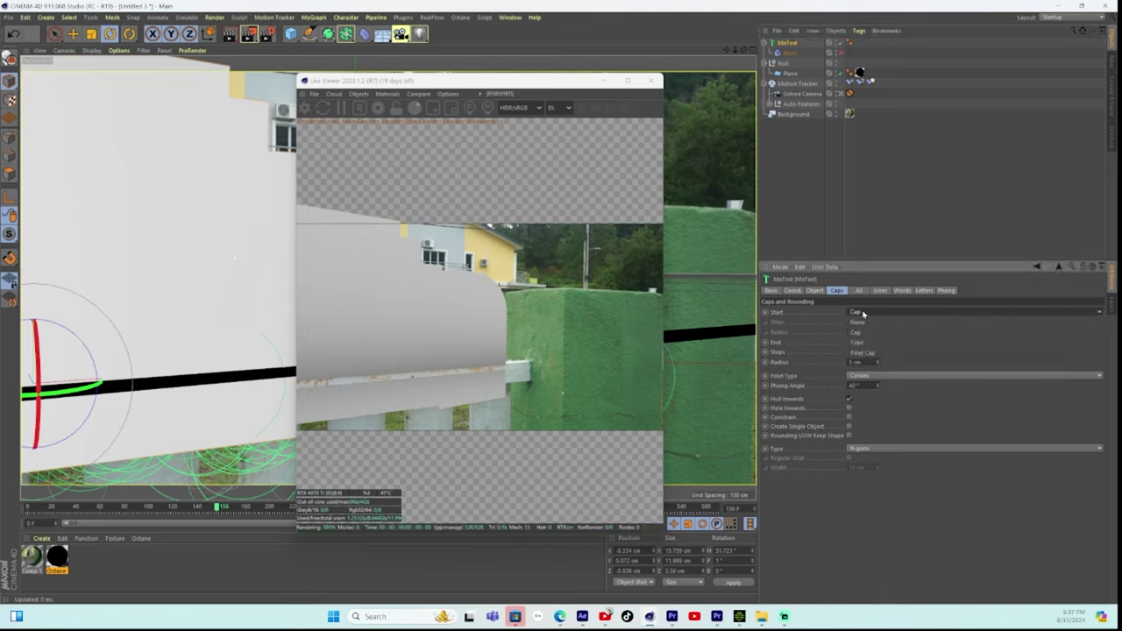
left_click(868, 336)
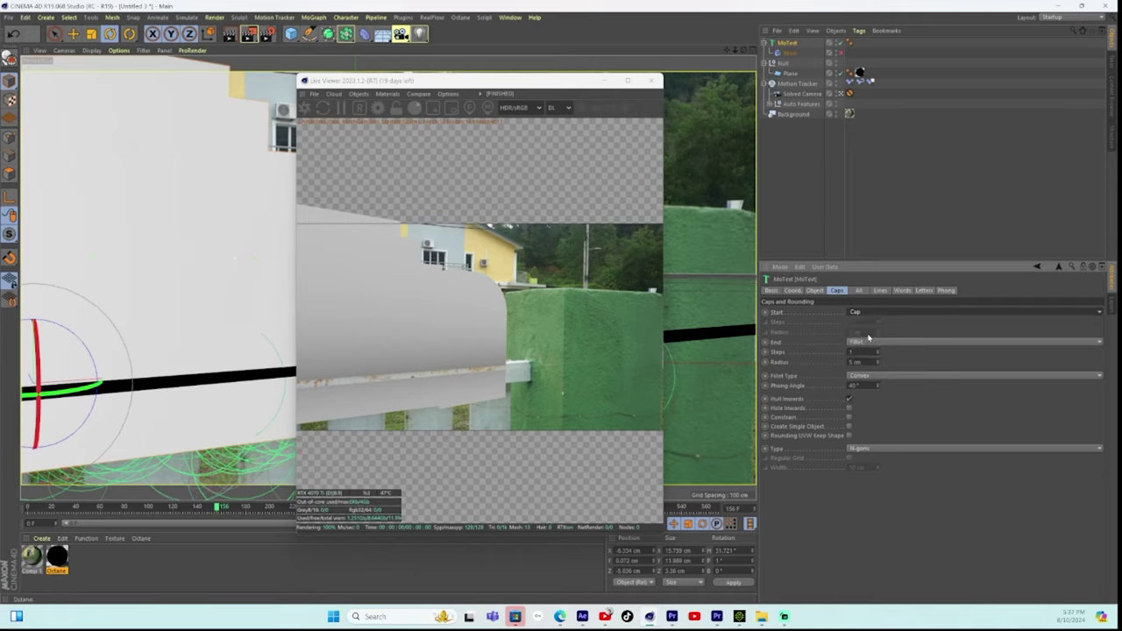
left_click(873, 342)
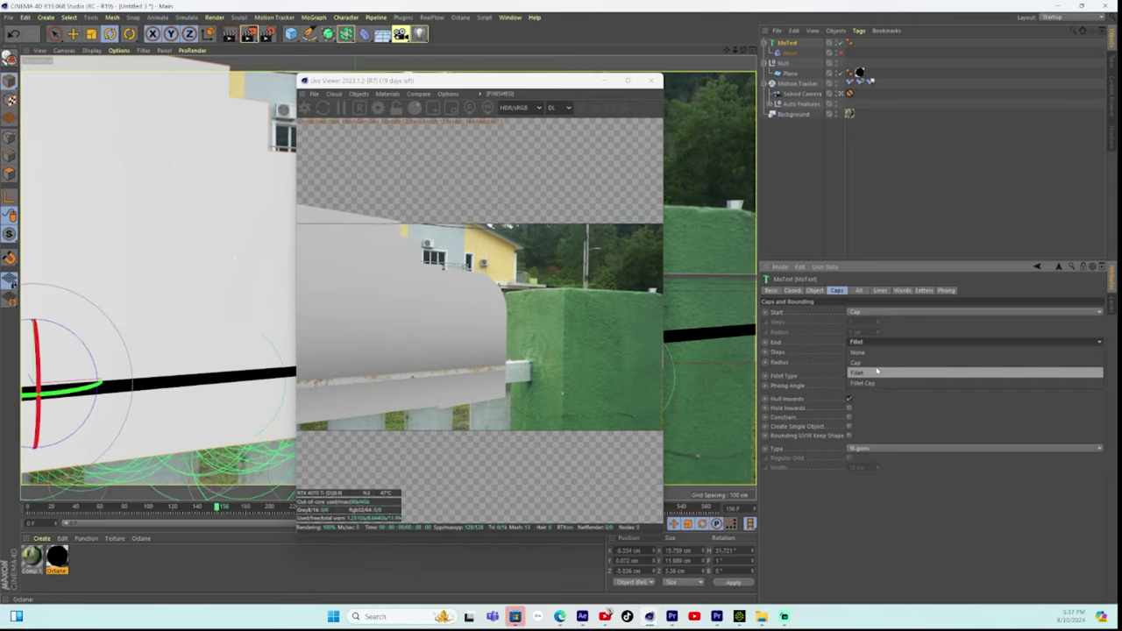
left_click(876, 371)
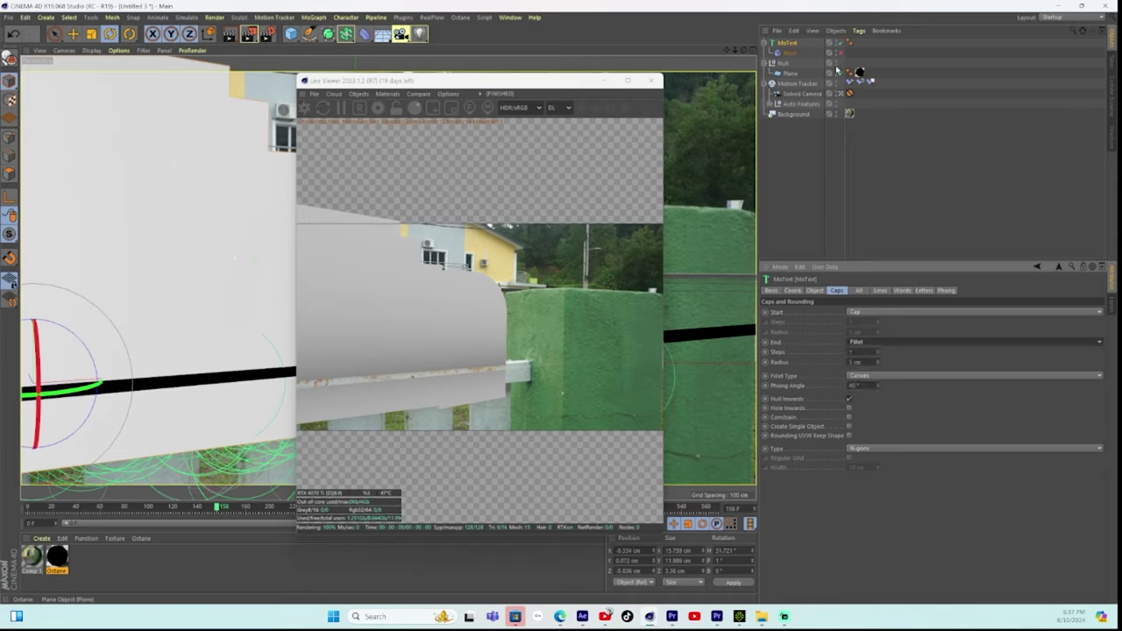
Delete the Bevel deformer from the MoText object and set the text's end cap to Cap.
left_click(790, 54)
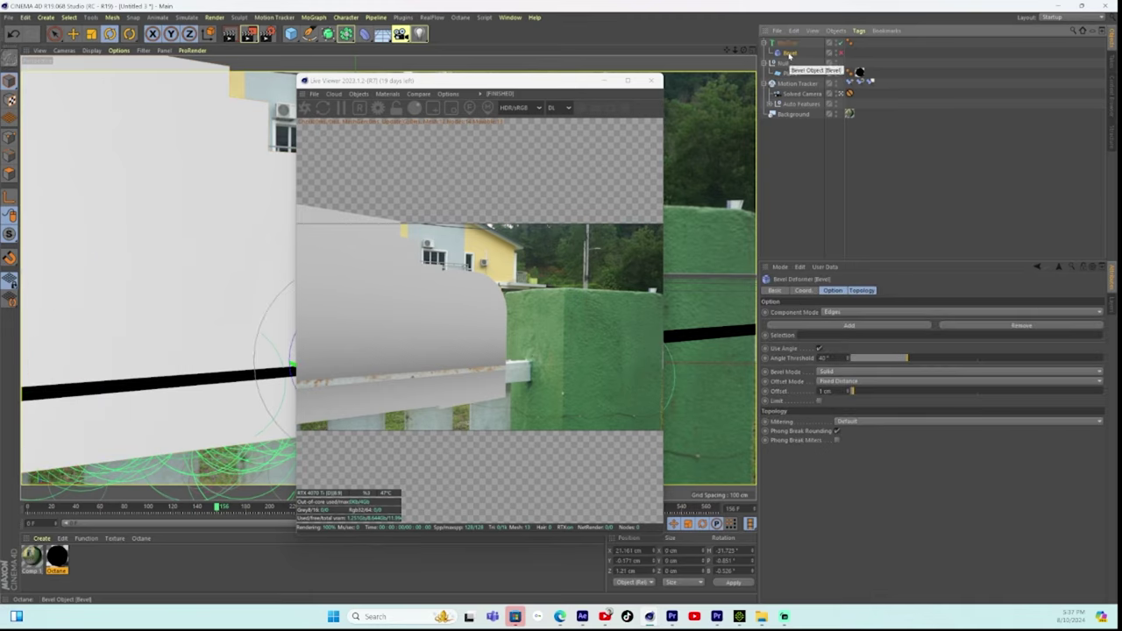
left_click(789, 43)
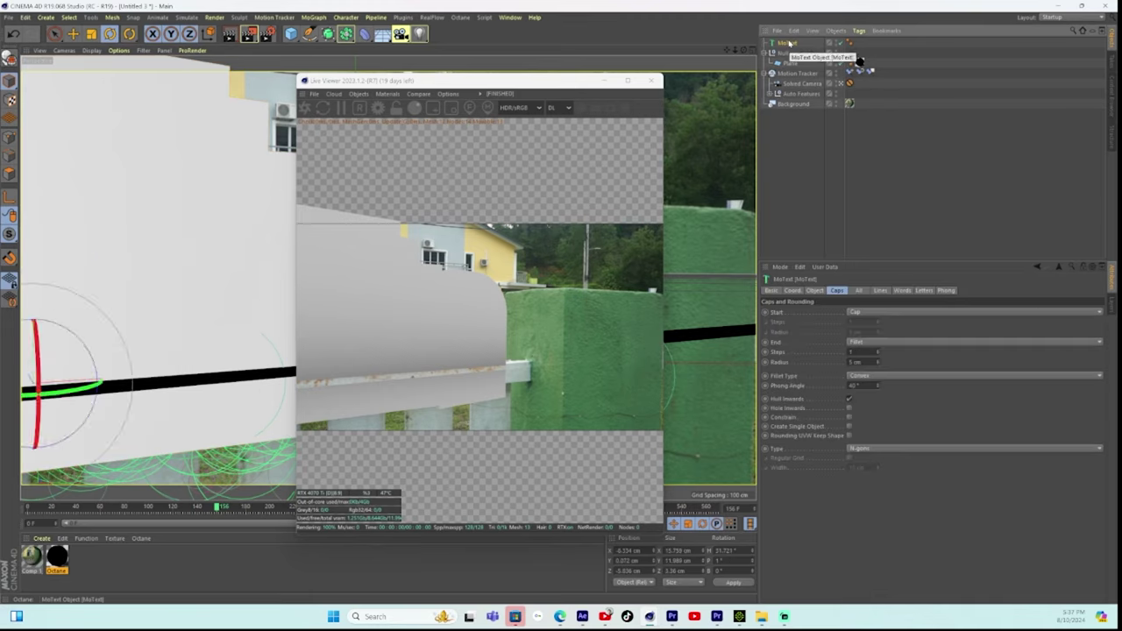
left_click(860, 341)
left_click(861, 362)
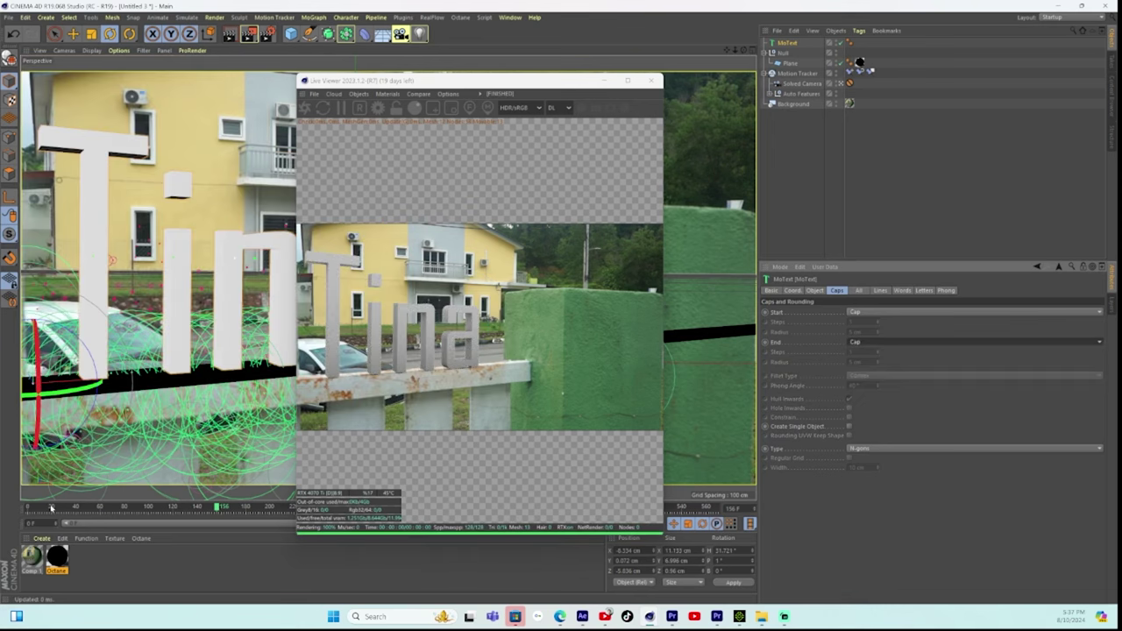
Scrub the timeline to frame 373 and move the Live Viewer window clear of the text in the viewport.
left_click_drag(32, 502, 761, 560)
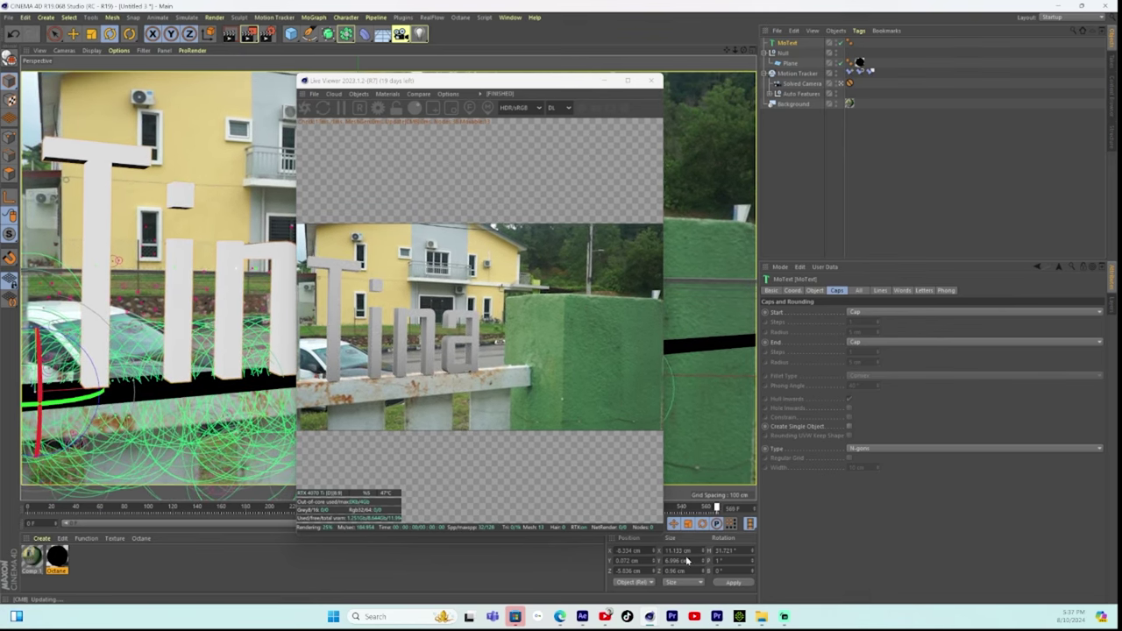
left_click_drag(688, 561, 479, 561)
left_click_drag(470, 86, 905, 57)
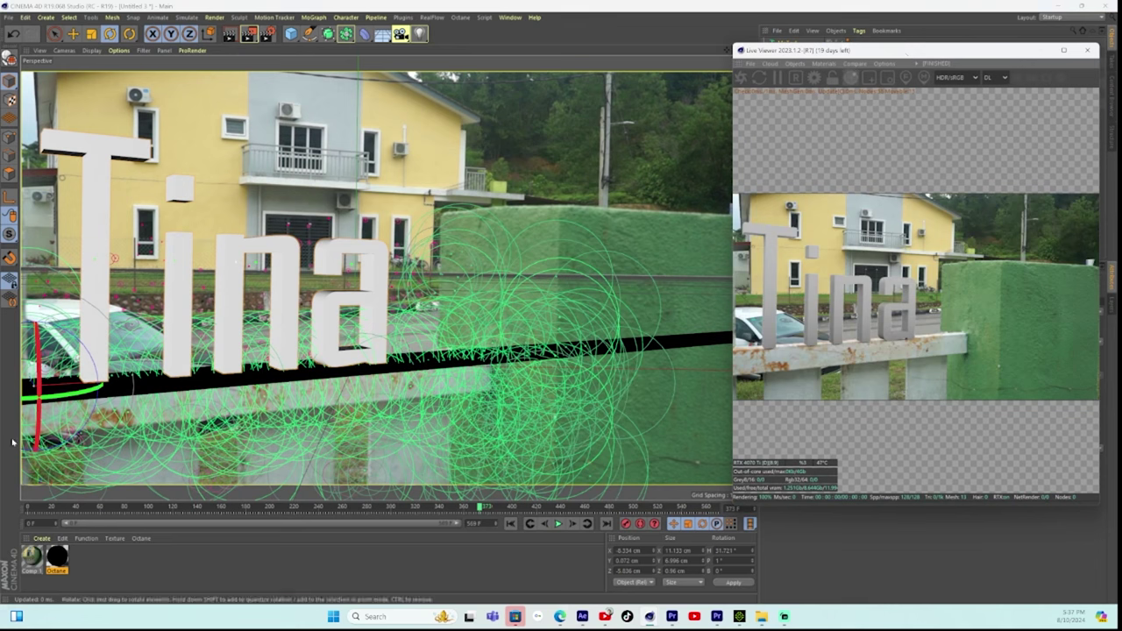
Create a new Octane Material from the C4doctane shaders.
left_click(44, 539)
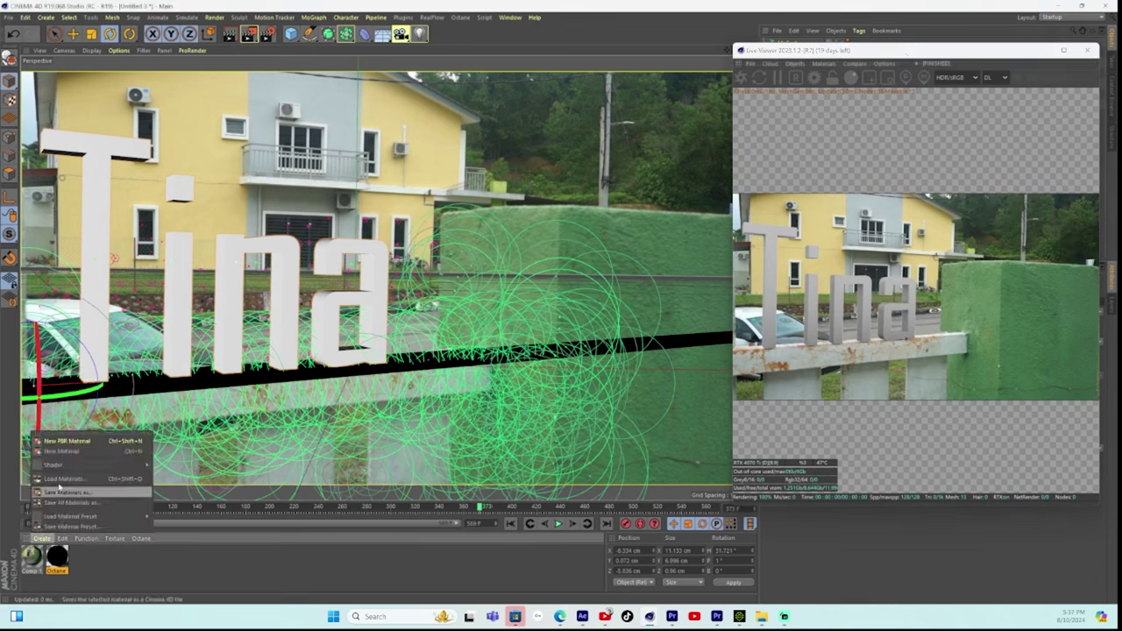
mouse_move(141, 464)
mouse_move(175, 445)
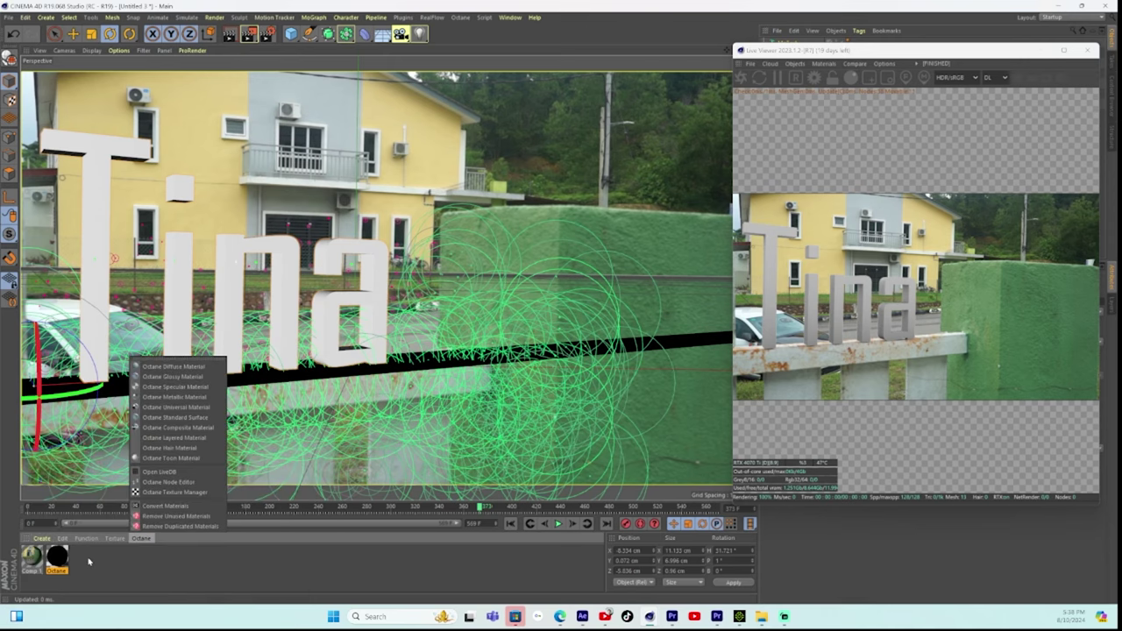
left_click(44, 541)
left_click(43, 539)
mouse_move(55, 465)
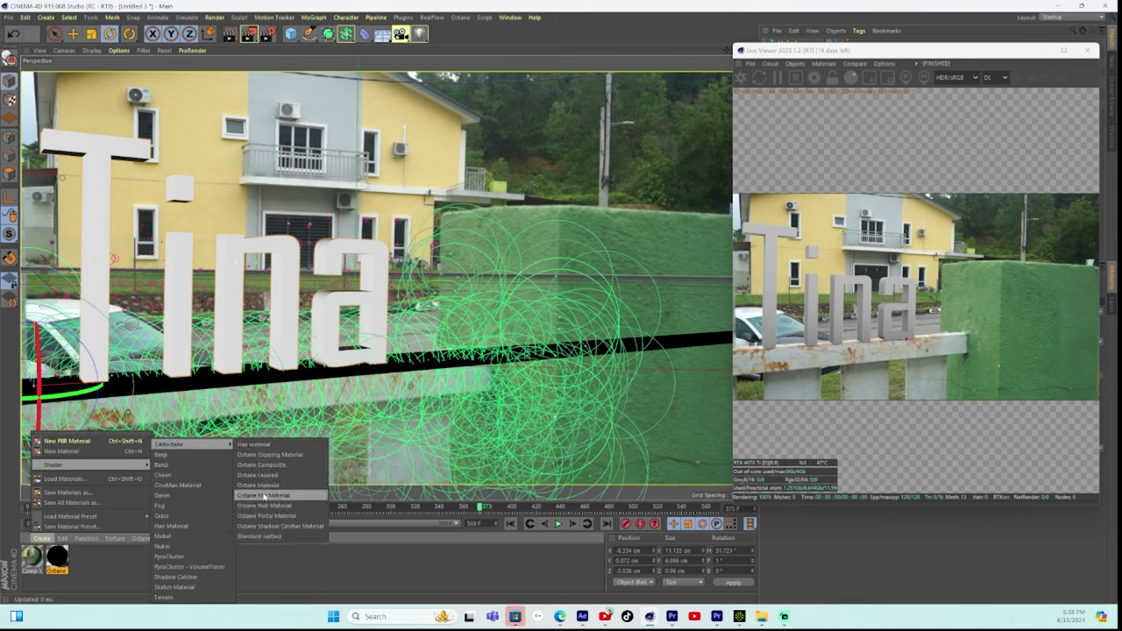
left_click(258, 485)
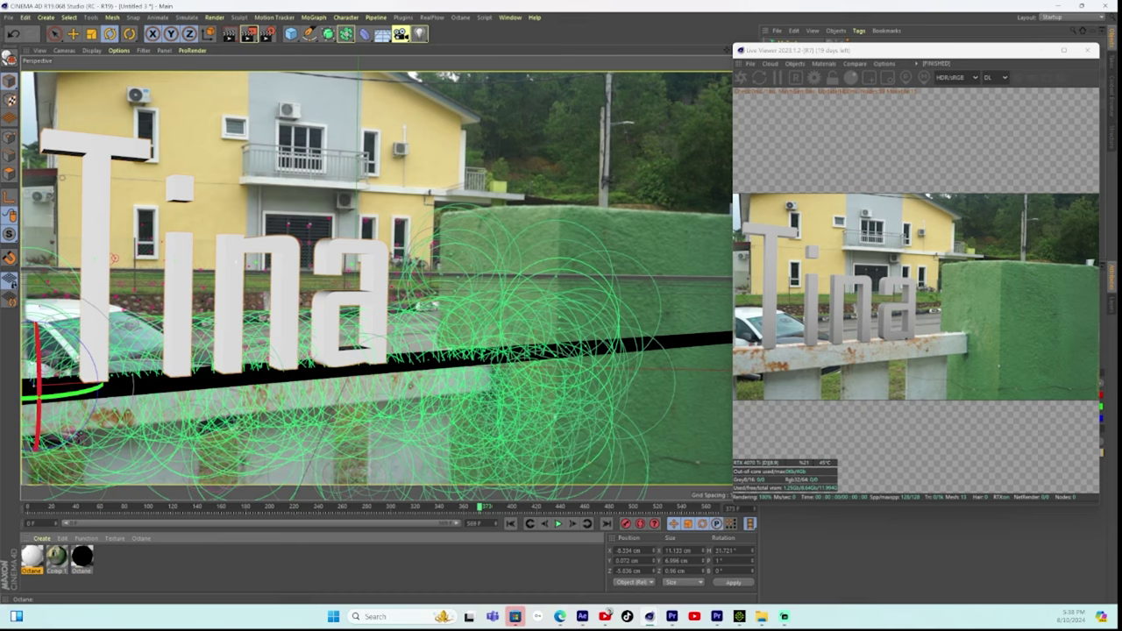
Open the new Octane material for editing and set its material type to Glossy.
double_click(32, 558)
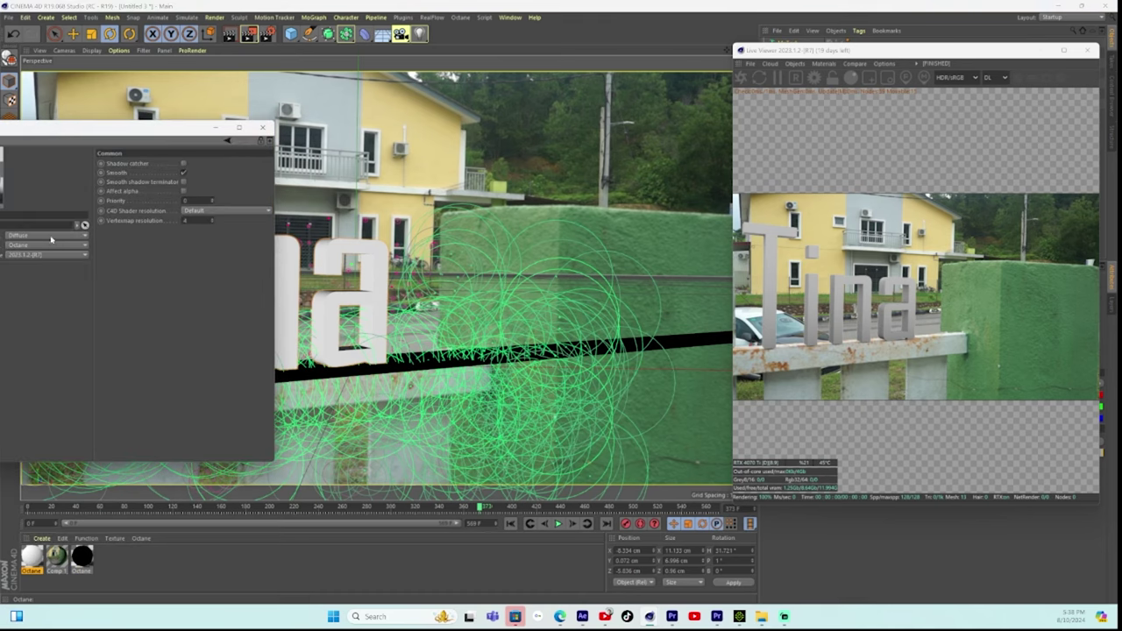
left_click(51, 237)
left_click(35, 249)
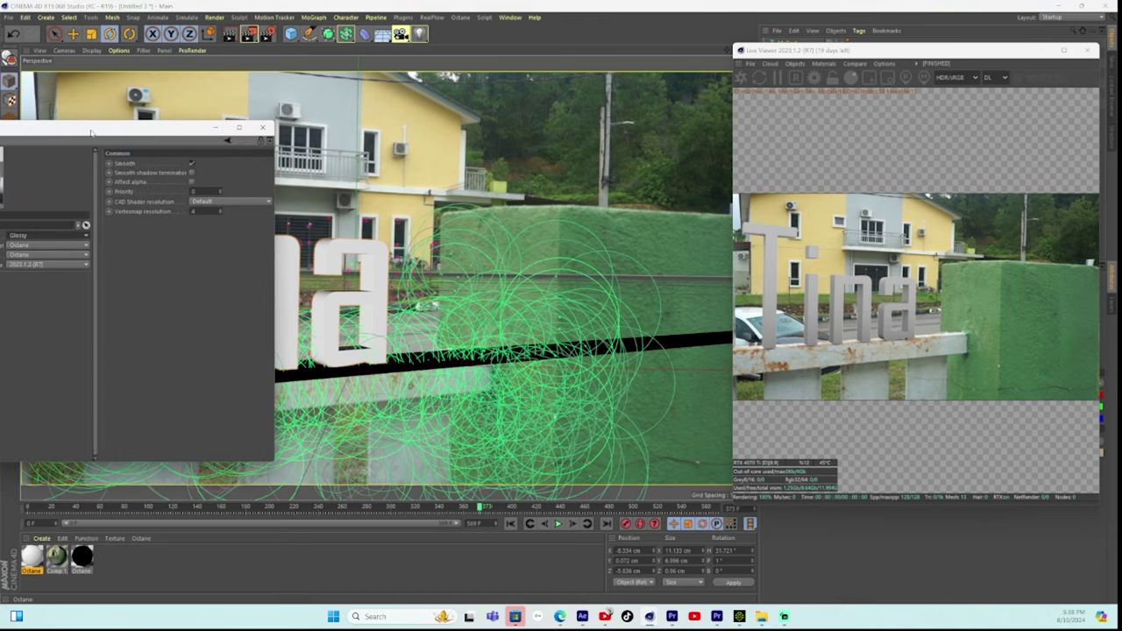
Set the Octane material's diffuse color to pure red and apply the material to the MoText object.
left_click_drag(90, 131, 334, 132)
left_click(204, 287)
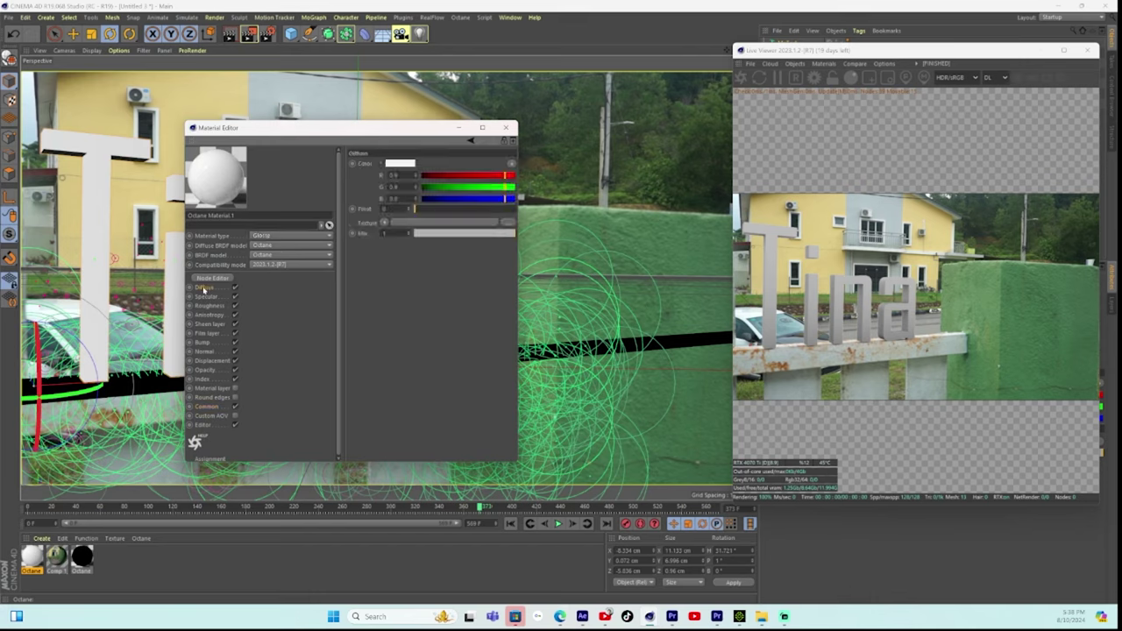
left_click(401, 165)
left_click(403, 142)
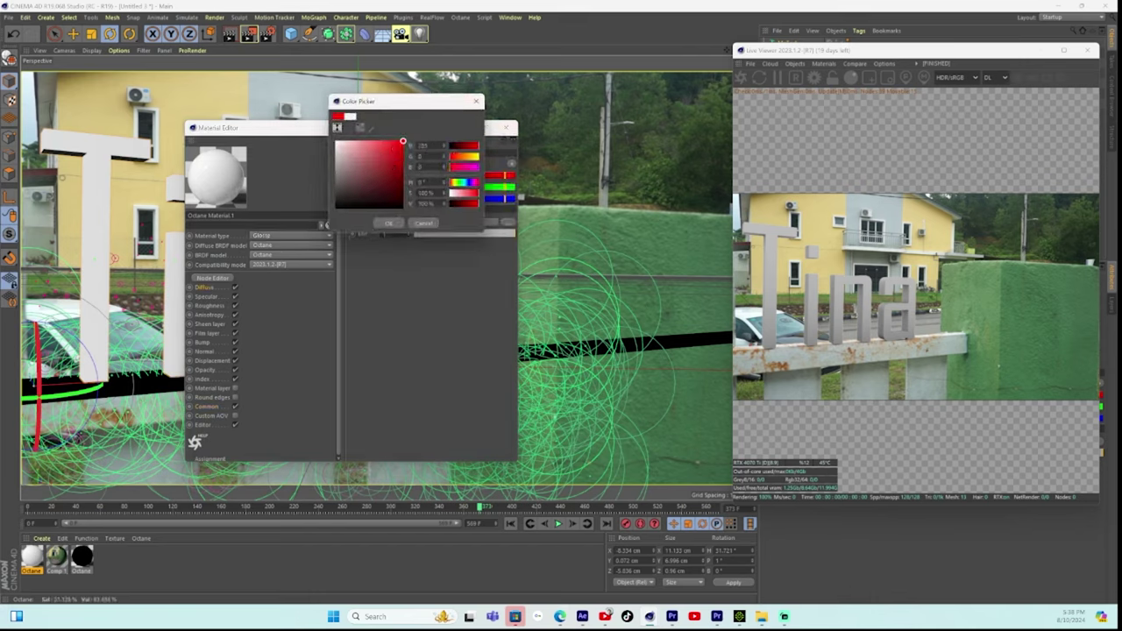
left_click(390, 223)
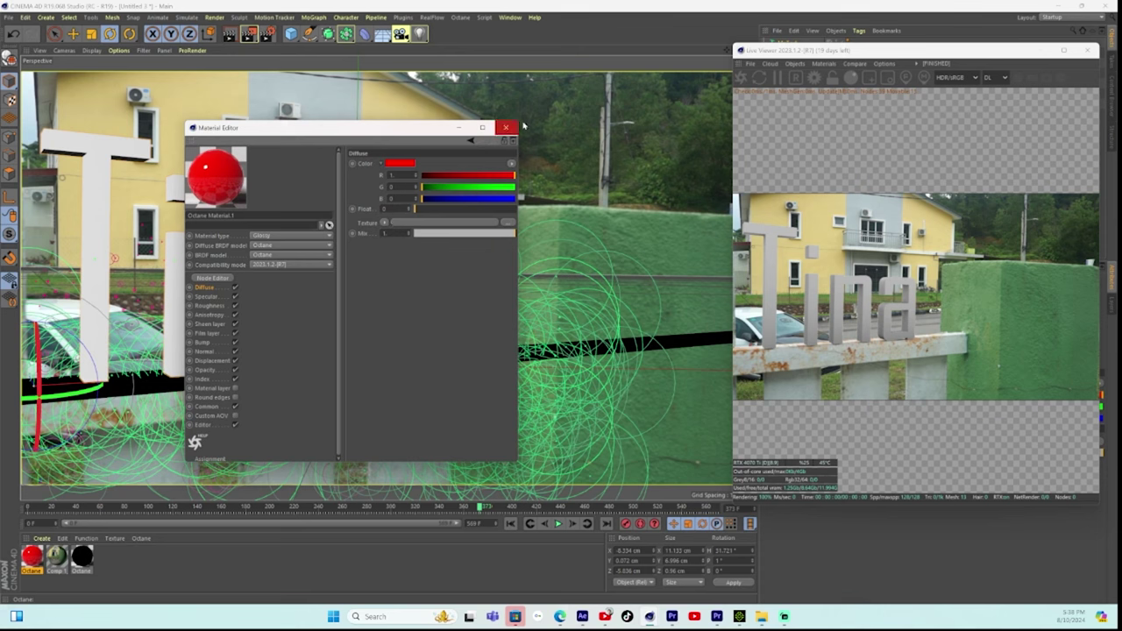
left_click(506, 127)
left_click_drag(32, 554, 185, 321)
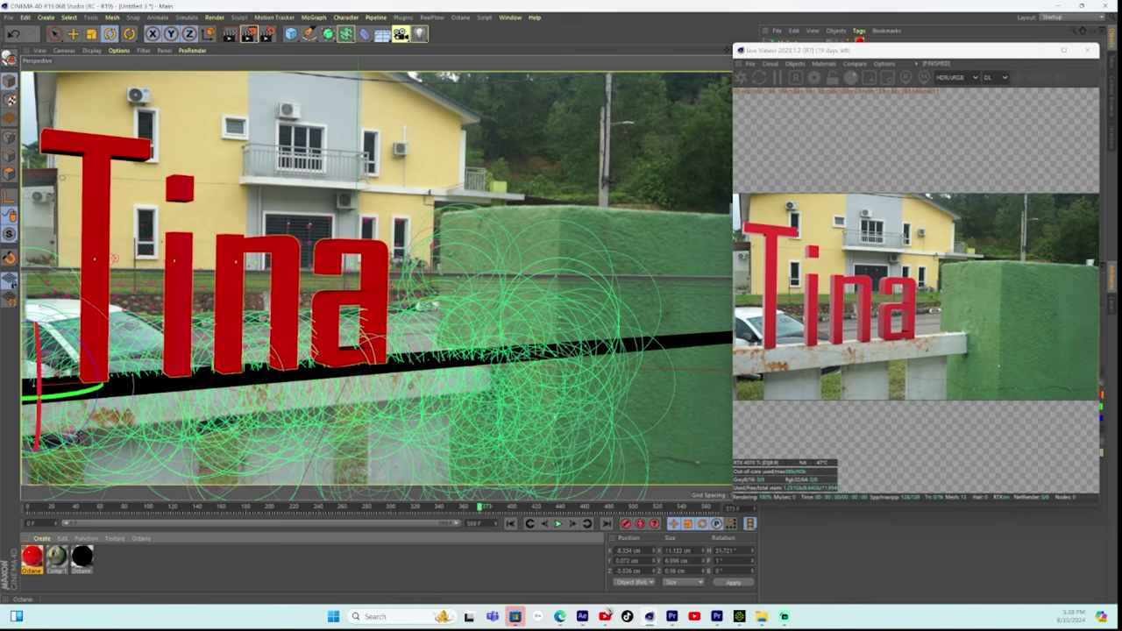
Change the text material's diffuse color to full cyan and close the Material Editor.
double_click(31, 556)
left_click(324, 158)
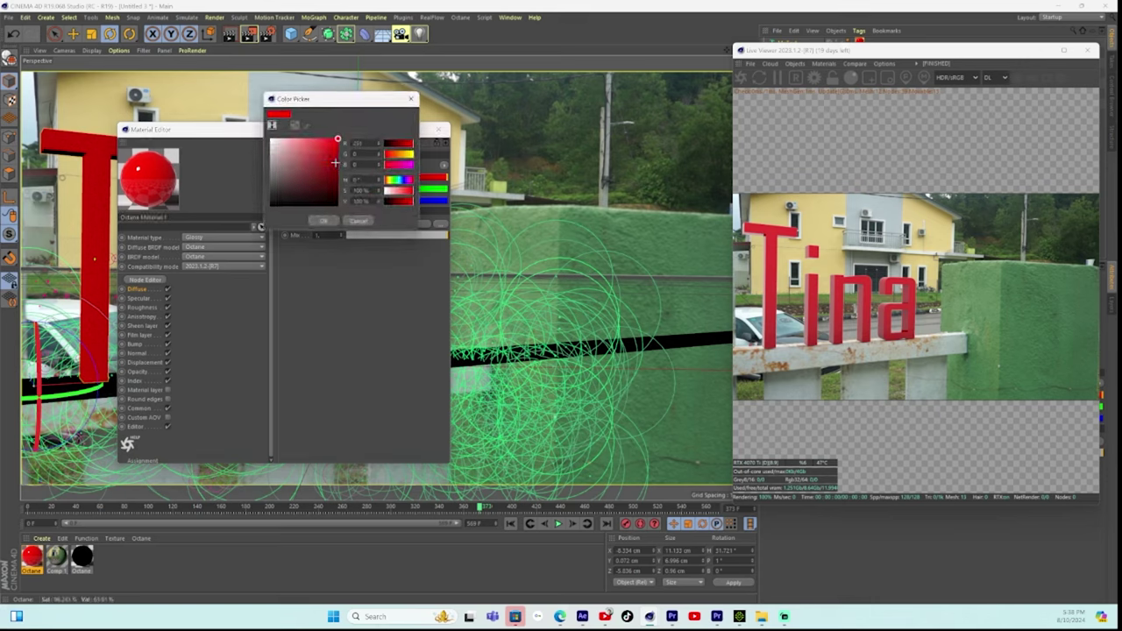
left_click(399, 183)
left_click_drag(398, 191, 419, 165)
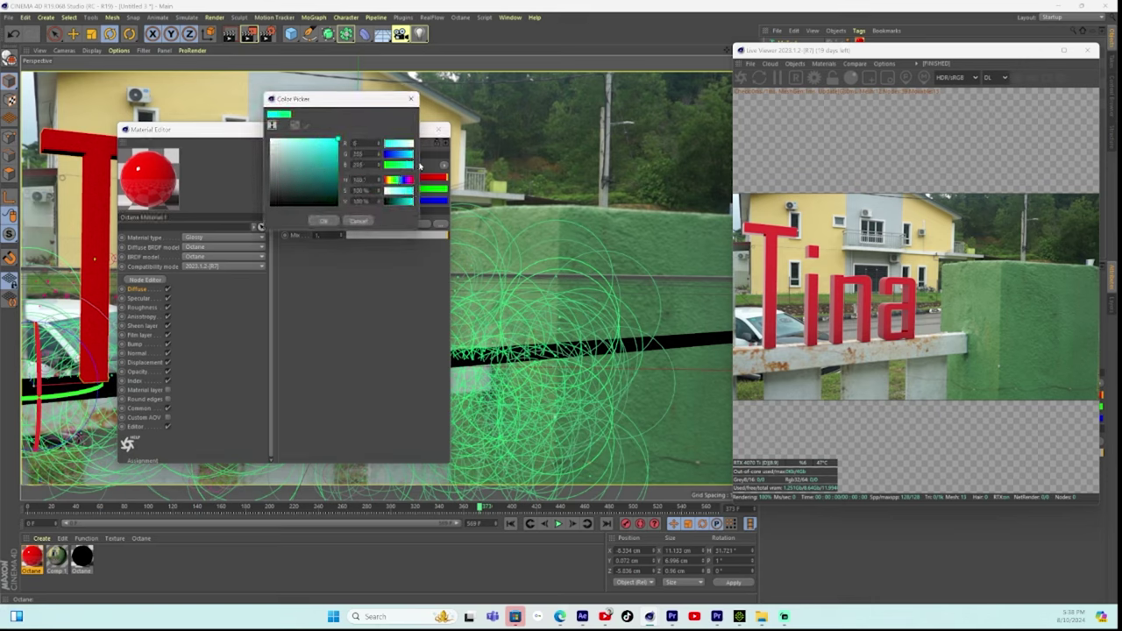
left_click(324, 221)
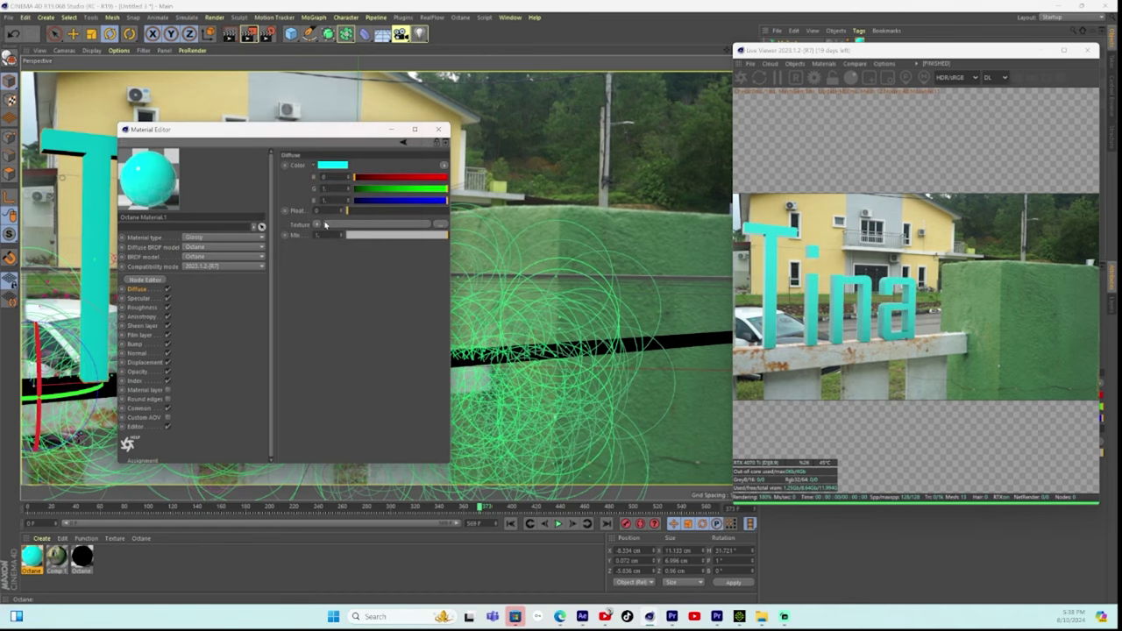
left_click(438, 131)
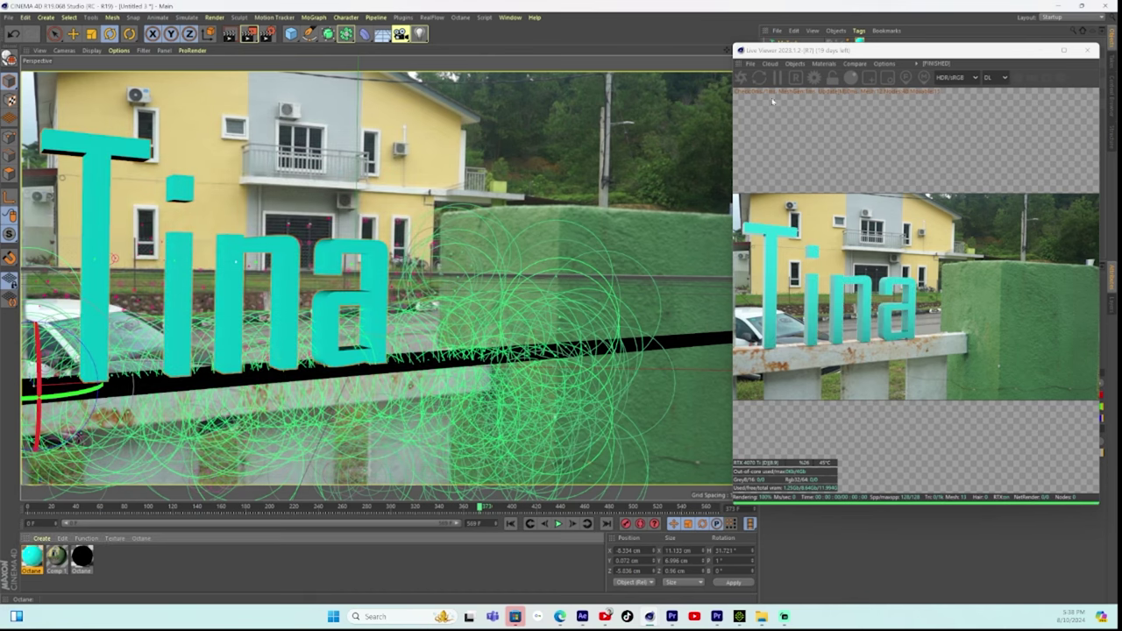
Add an Octane Daylight and an Octane Arealight to the scene.
left_click_drag(851, 51, 499, 34)
left_click(443, 46)
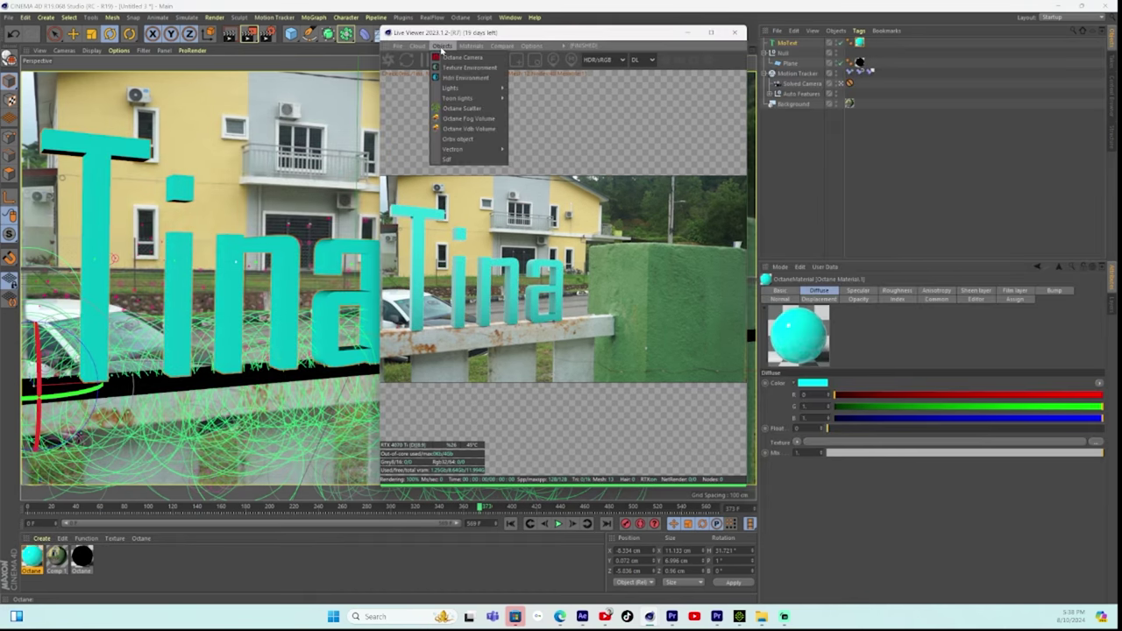
mouse_move(451, 90)
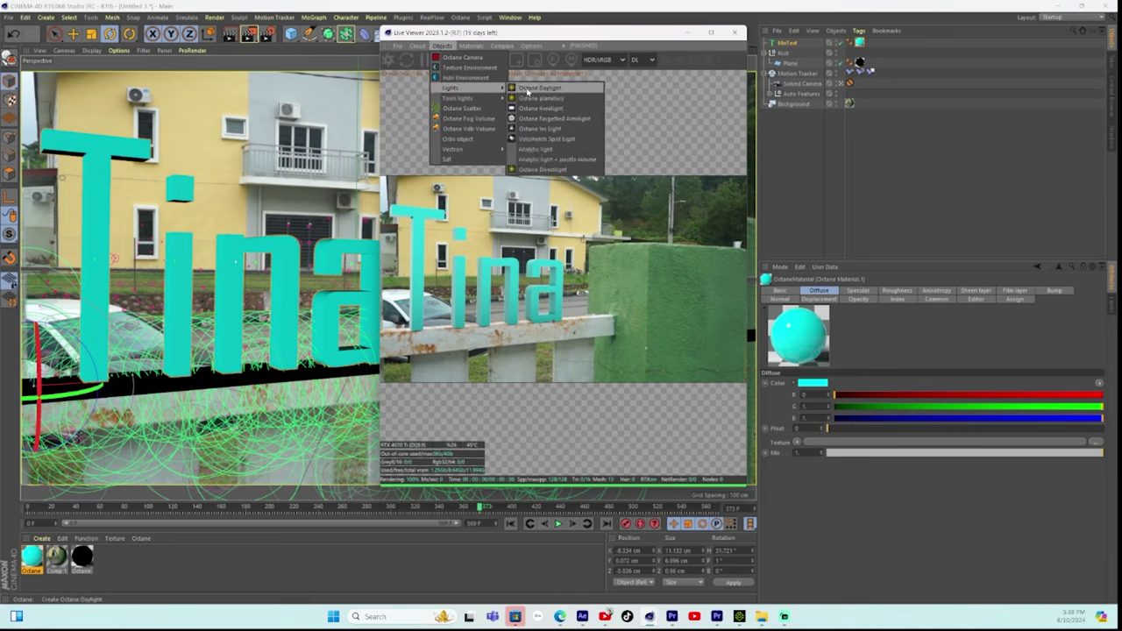
left_click(540, 88)
left_click(443, 46)
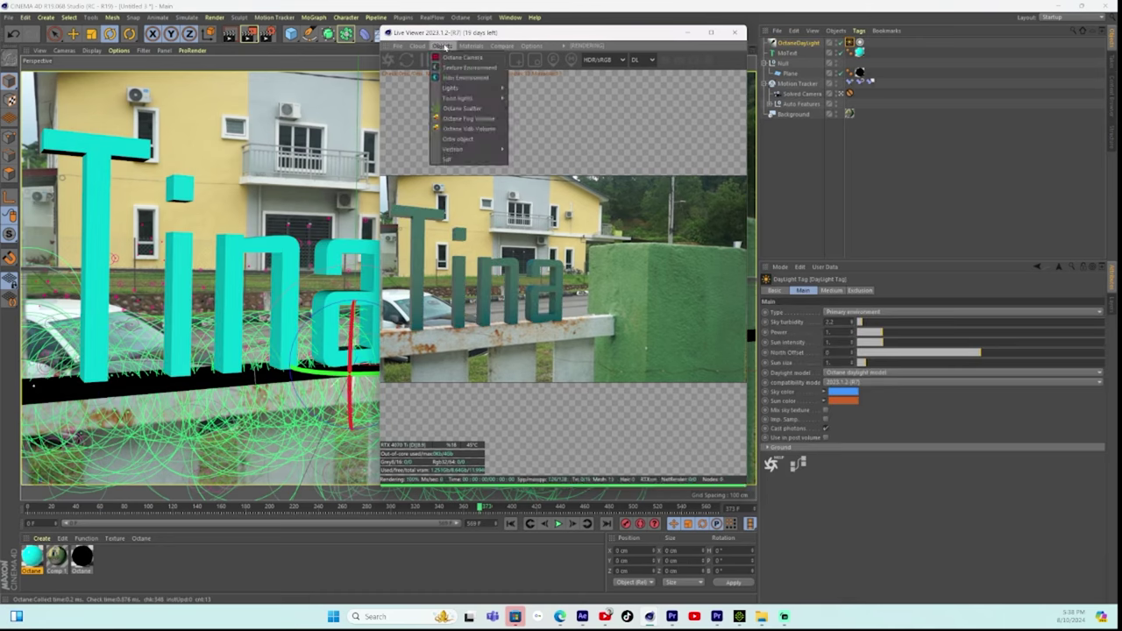
mouse_move(454, 90)
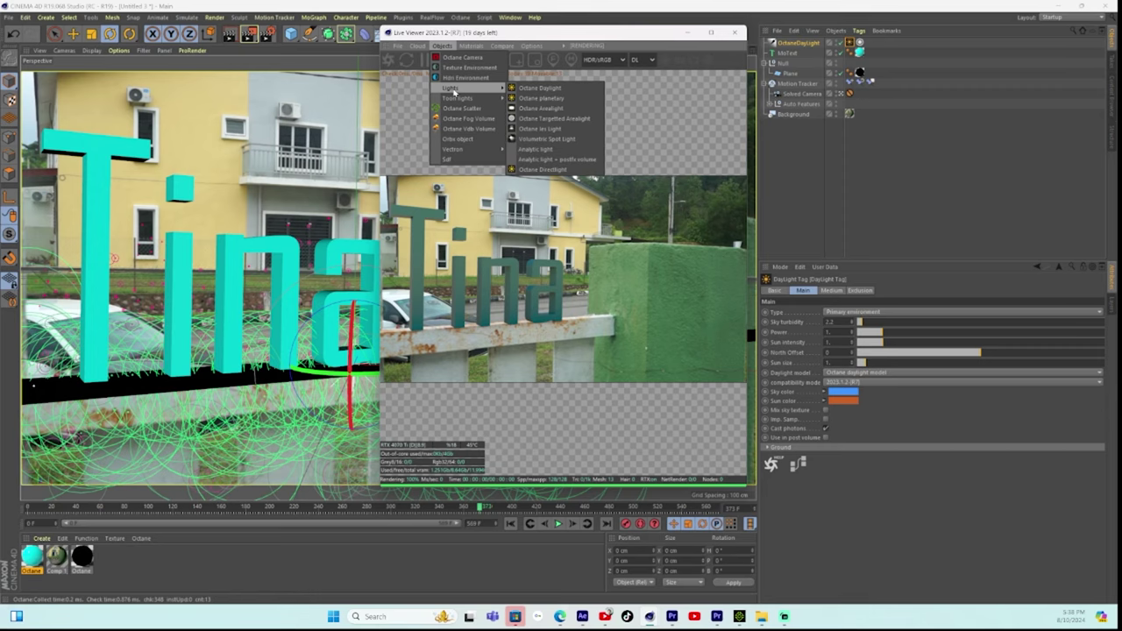
left_click(535, 110)
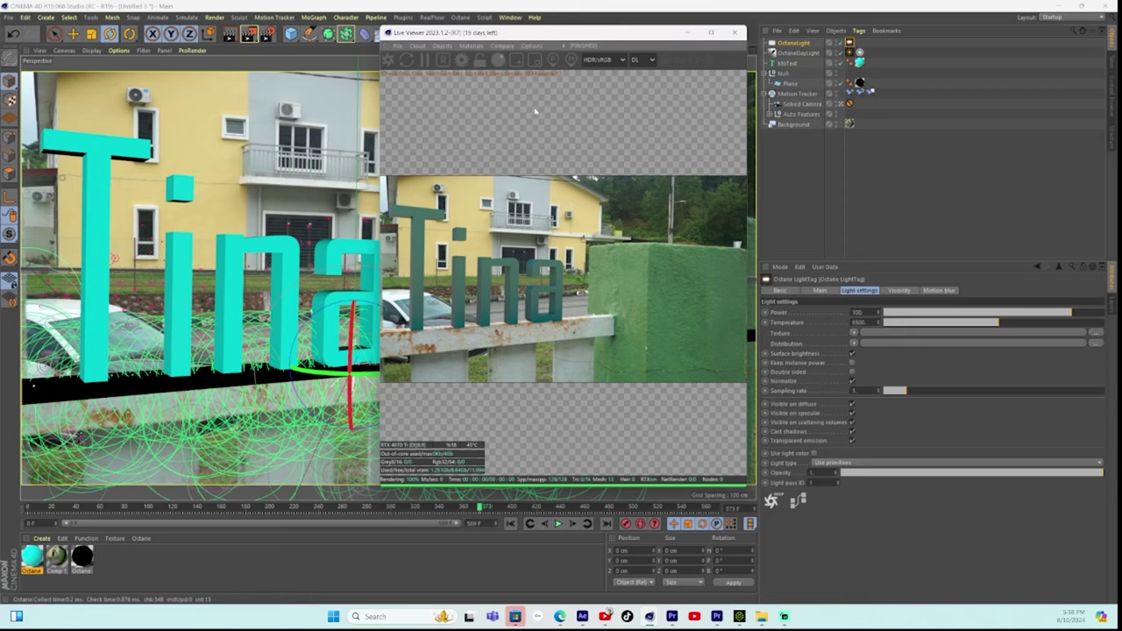
Set the Daylight tag's power to 0.0001, sun intensity to 0 and sky turbidity to about 3.
left_click(850, 53)
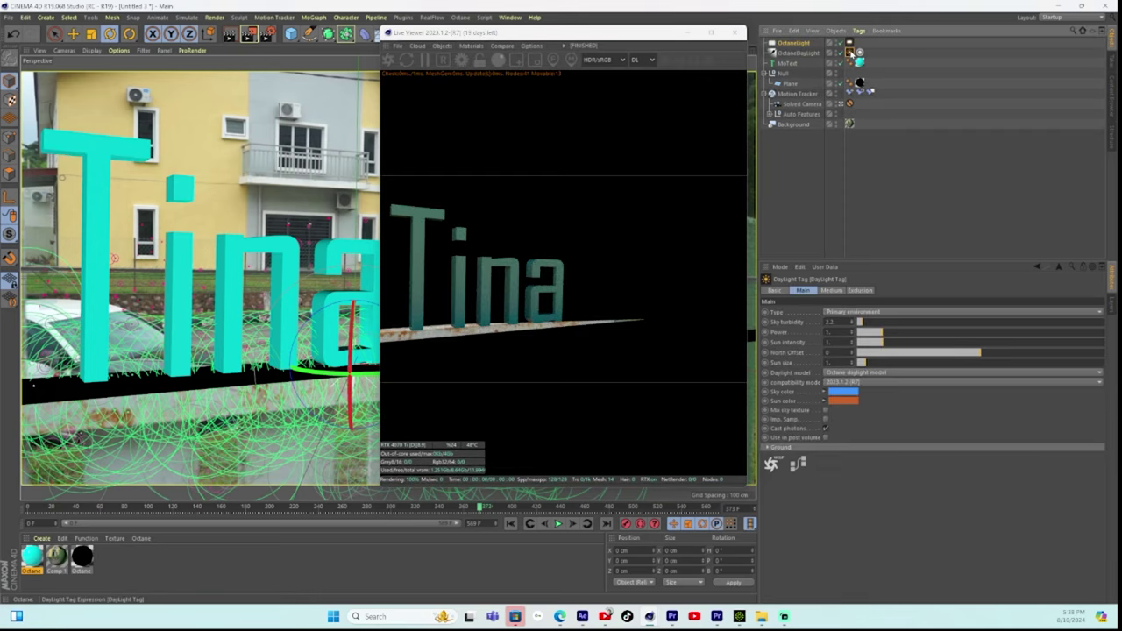
left_click_drag(882, 341, 837, 344)
left_click(877, 322)
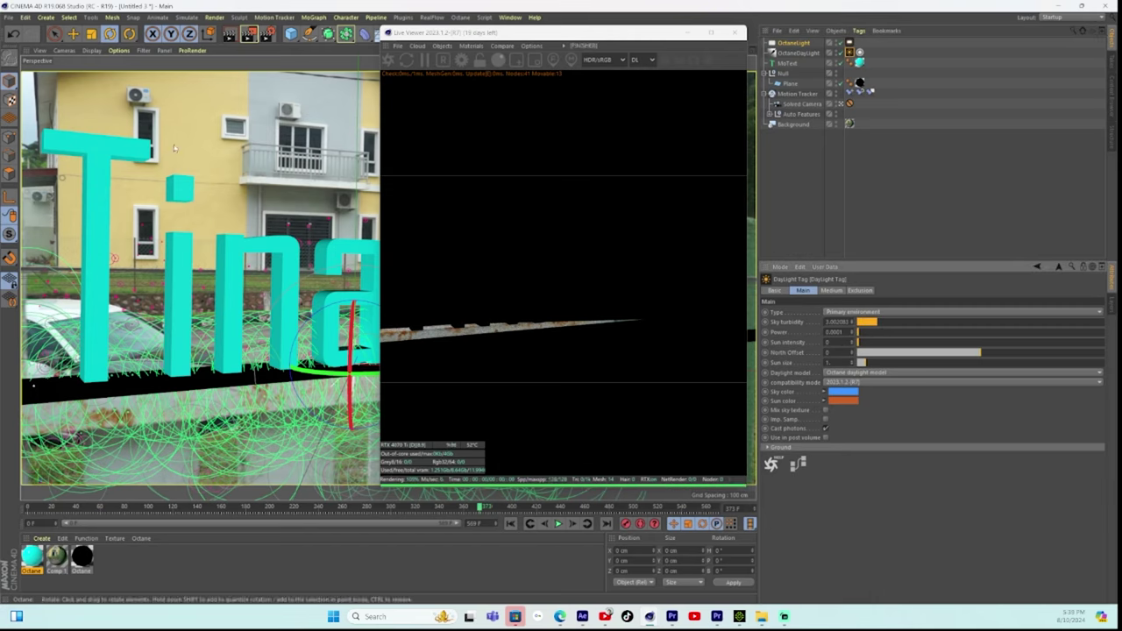
Raise the area light to about 7 cm in Y and rotate its pitch to about 272° so it faces the text.
key("e")
left_click_drag(356, 264, 294, 101)
key("r")
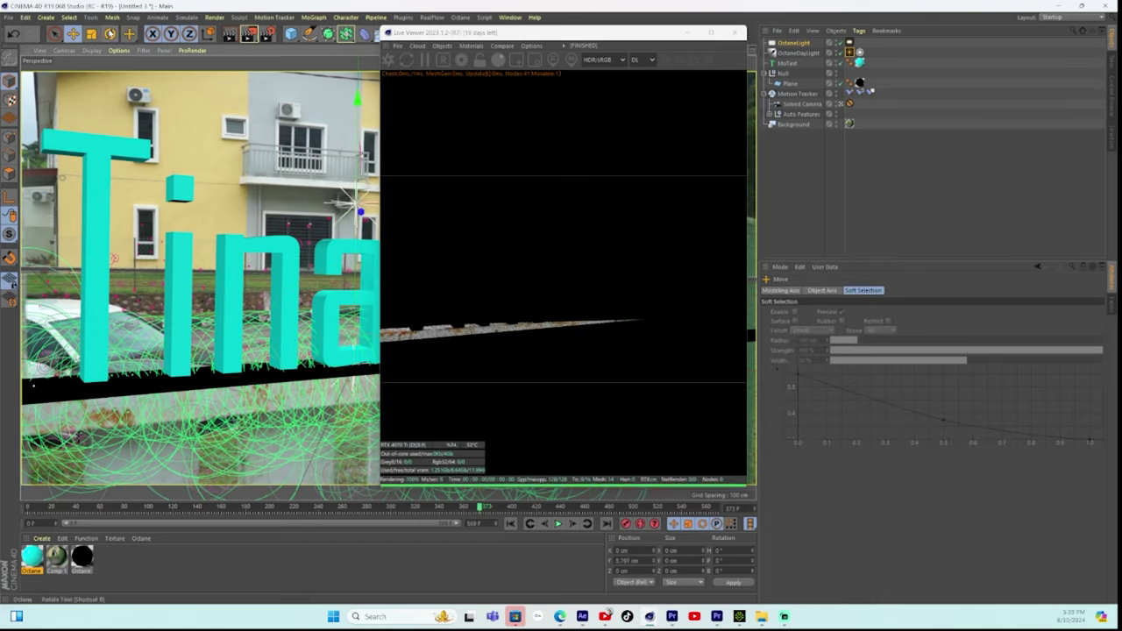
left_click_drag(357, 159, 303, 243)
left_click(72, 34)
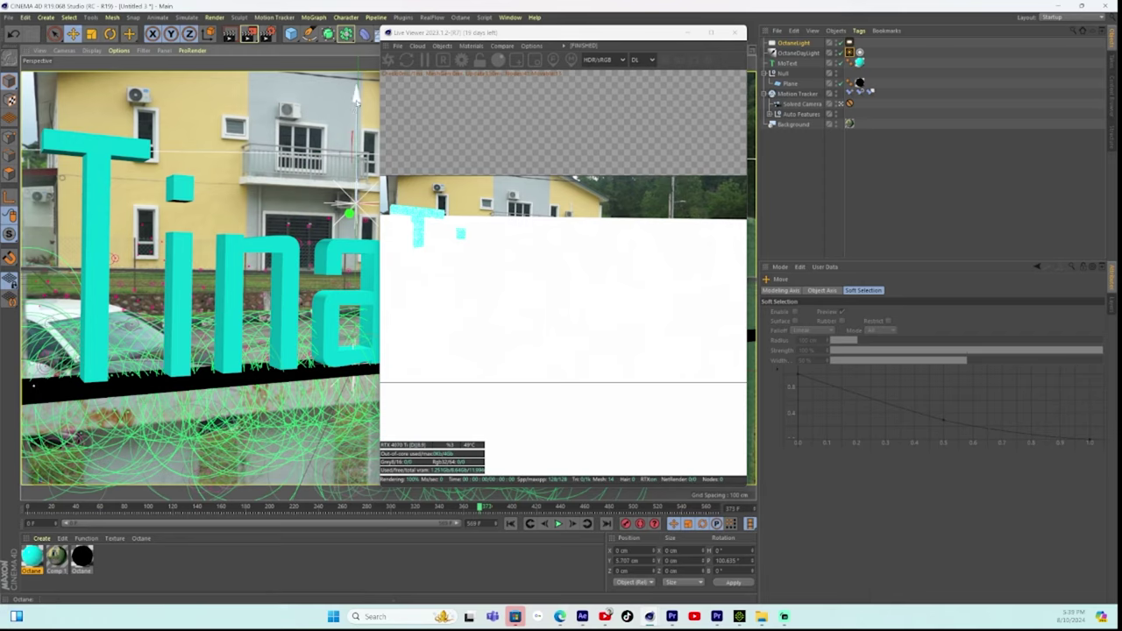
left_click_drag(356, 101, 355, 63)
key("r")
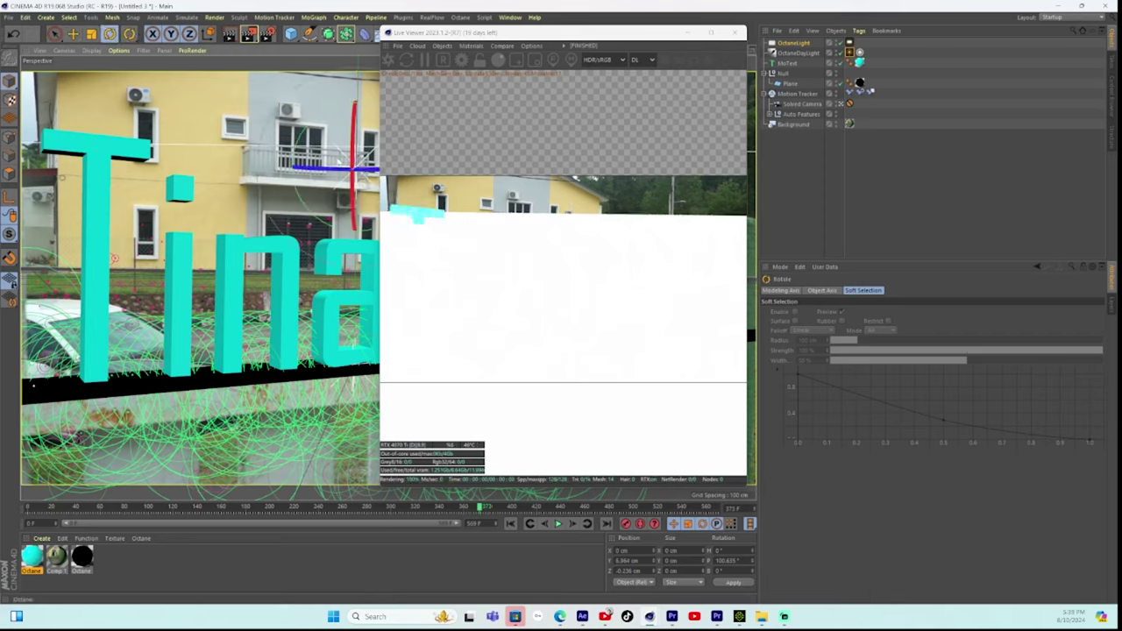
left_click_drag(349, 135, 349, 175)
left_click_drag(354, 124, 345, 160)
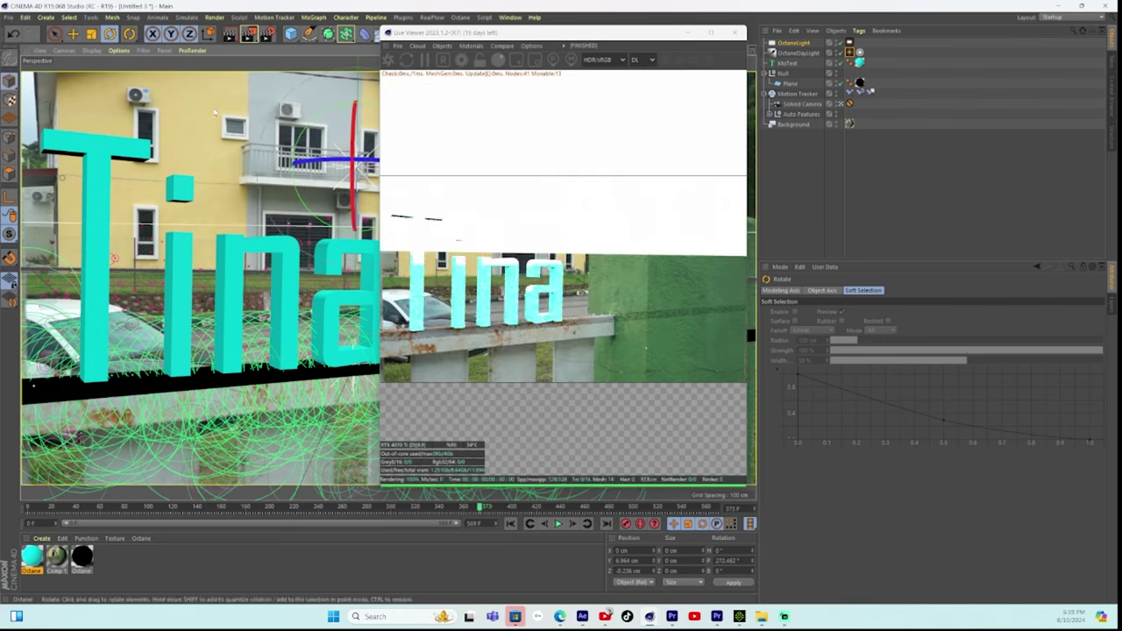
Raise the area light to about 33 cm in Y and set its Y scale to 0.22.
left_click(71, 36)
left_click_drag(360, 134, 358, 7)
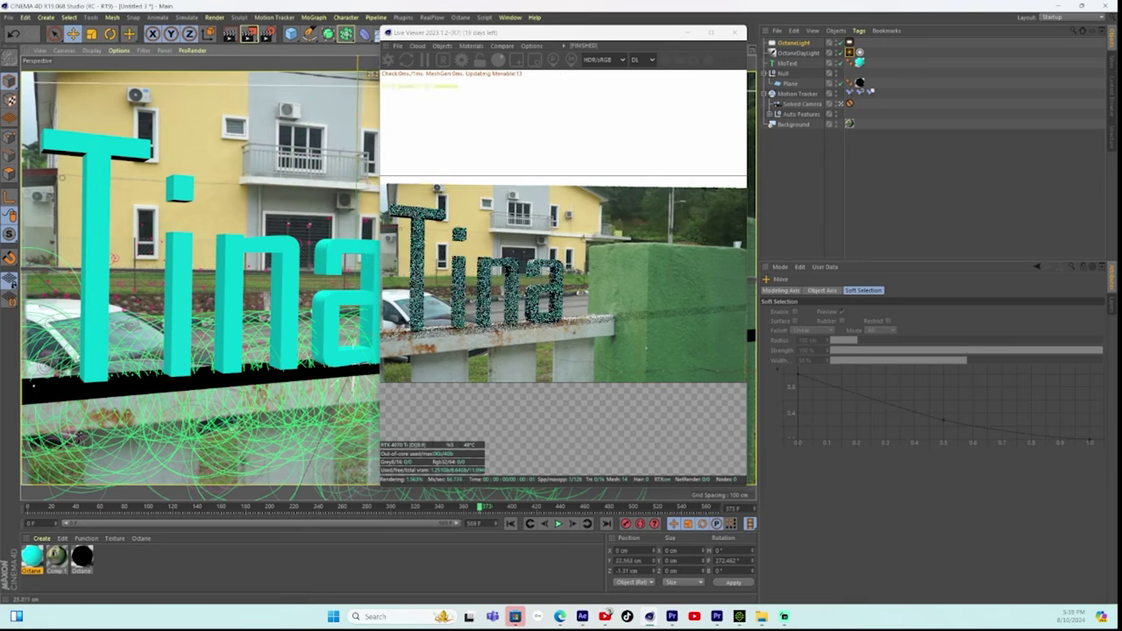
left_click(798, 42)
left_click(829, 290)
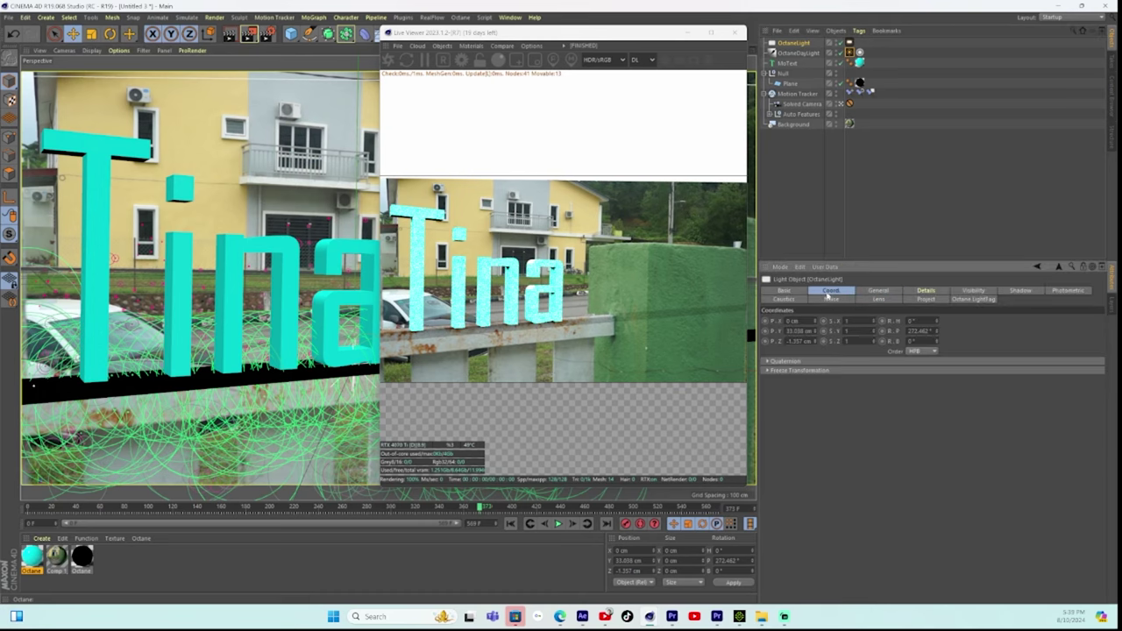
left_click_drag(874, 332, 874, 401)
Raise the area light farther above the text from outside the solved camera, and return to that camera at about frame 366.
left_click(840, 104)
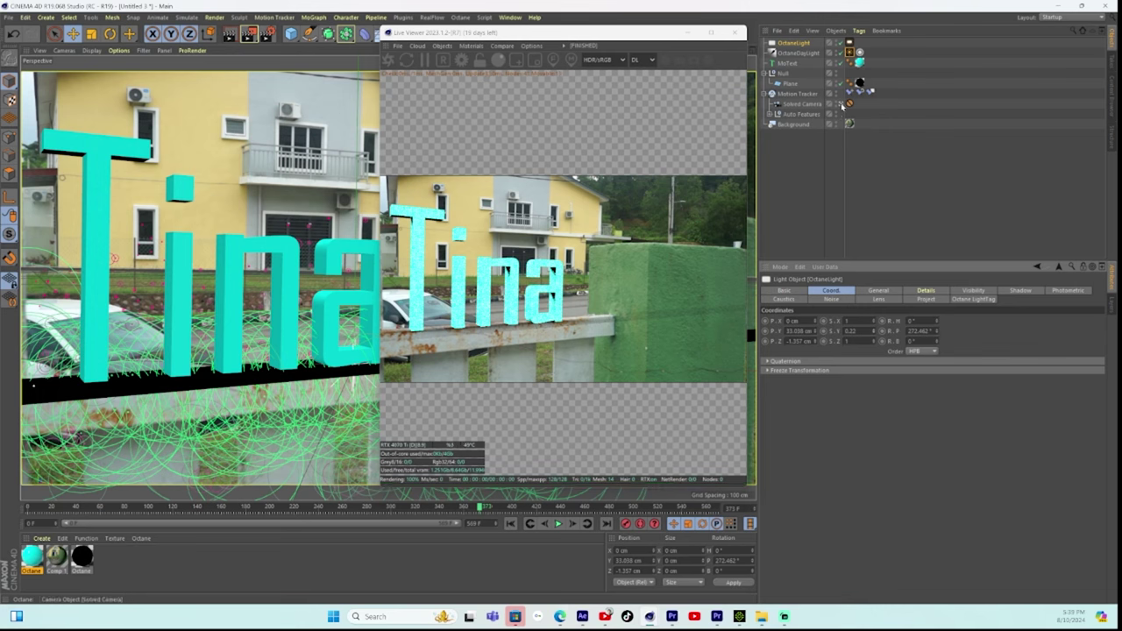
left_click_drag(631, 40, 1000, 88)
left_click_drag(735, 50, 706, 50)
left_click_drag(390, 268, 387, 219)
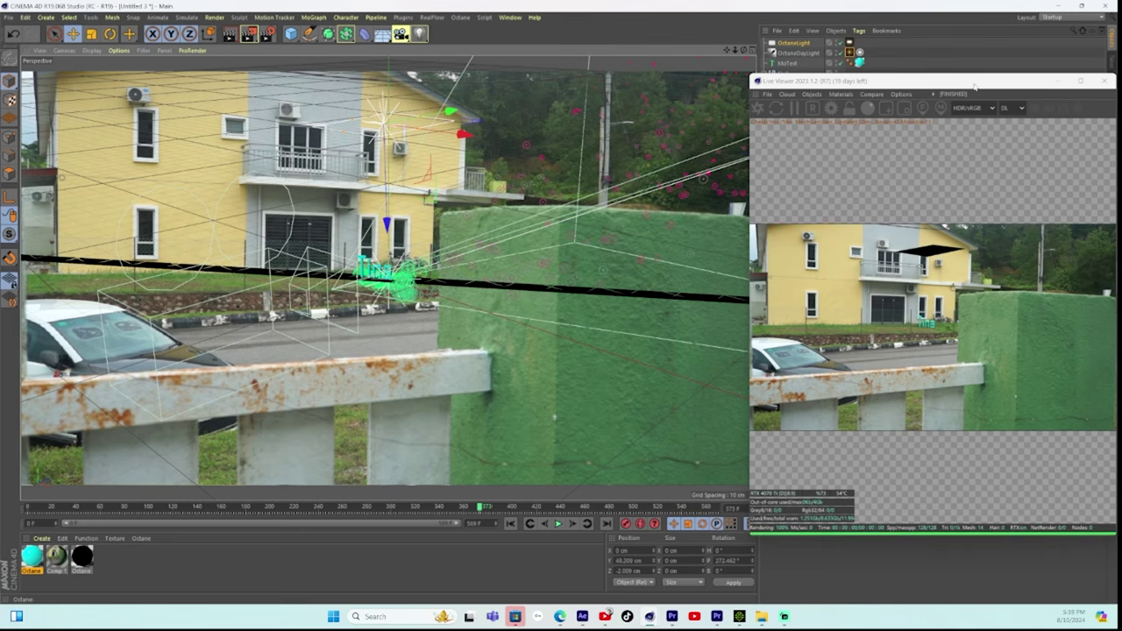
left_click_drag(974, 85, 931, 187)
left_click(847, 105)
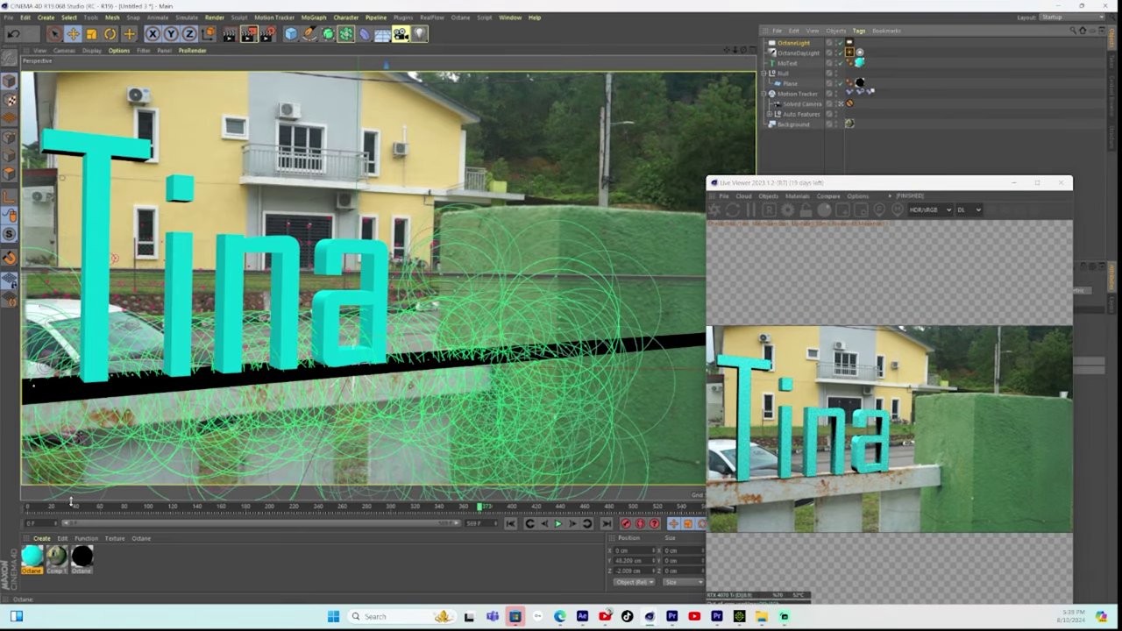
left_click_drag(34, 509, 471, 521)
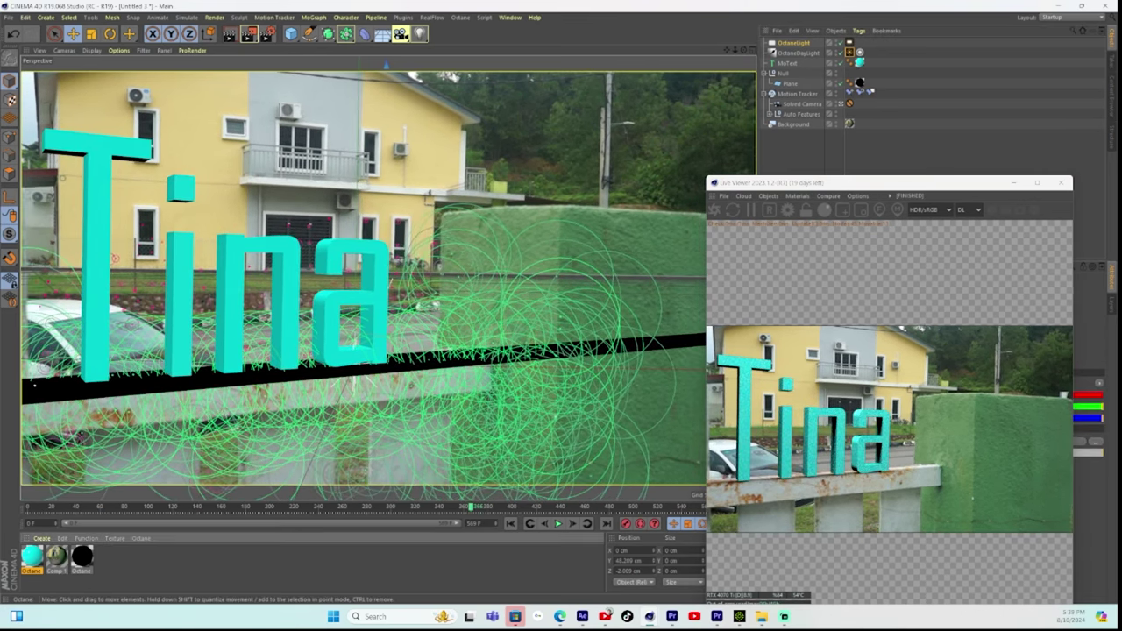
Try the Specular material type on the text's Octane material.
double_click(32, 557)
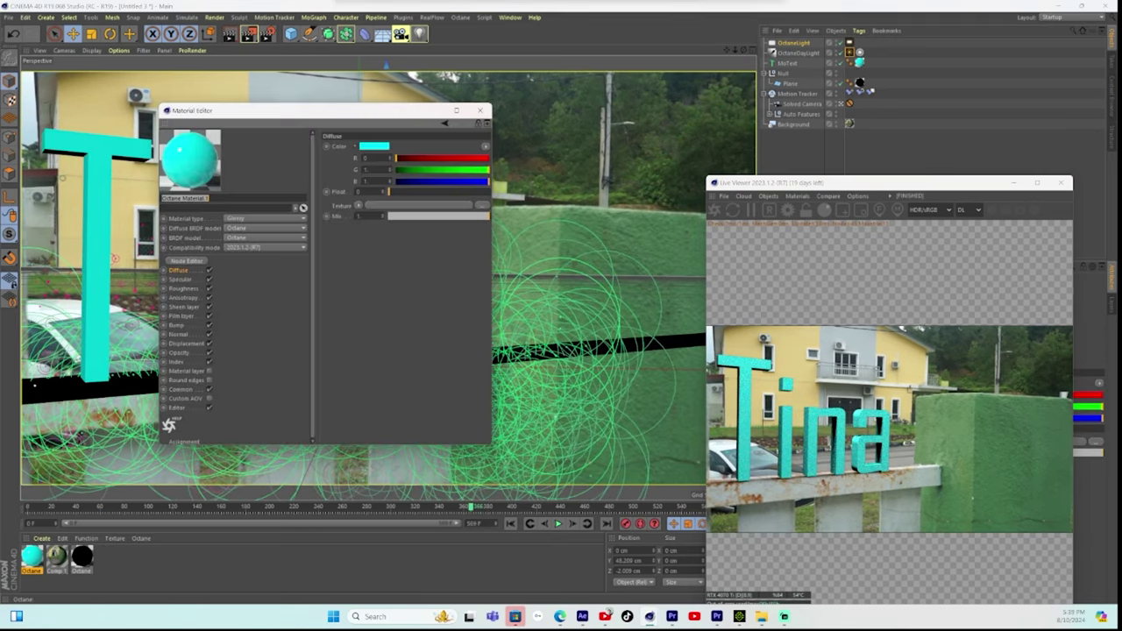
left_click(250, 222)
left_click(263, 243)
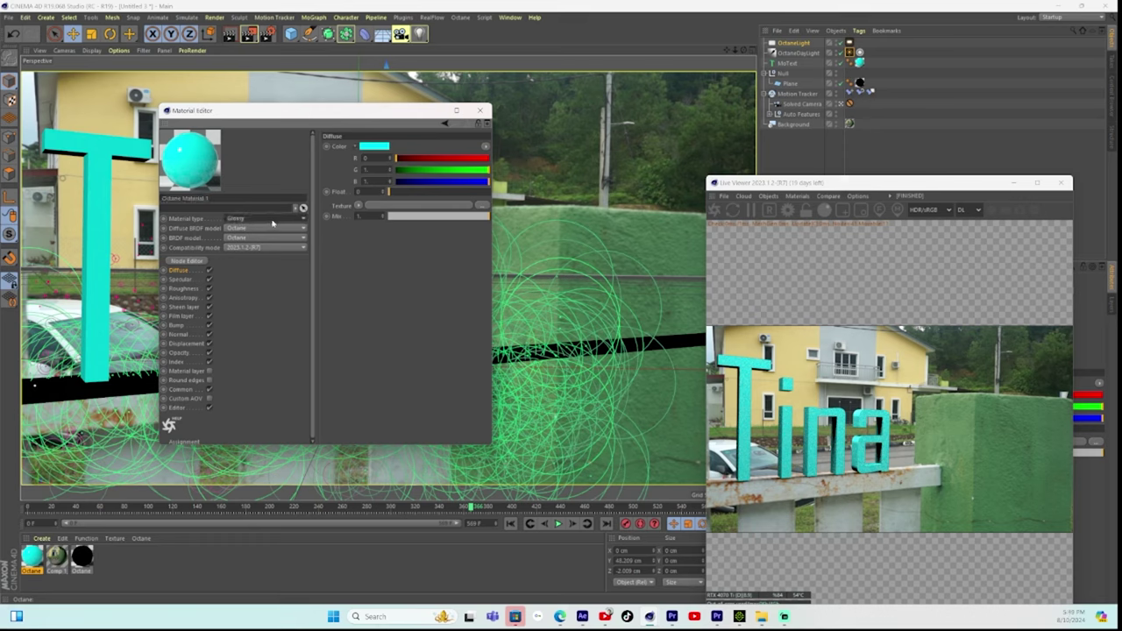
left_click(268, 219)
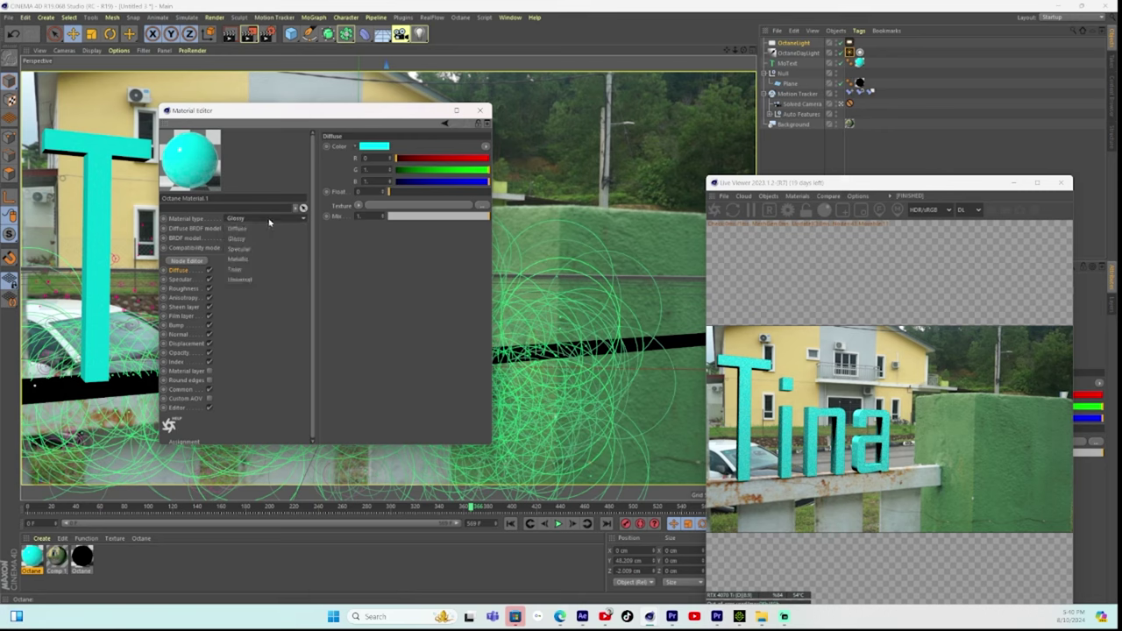
left_click(258, 249)
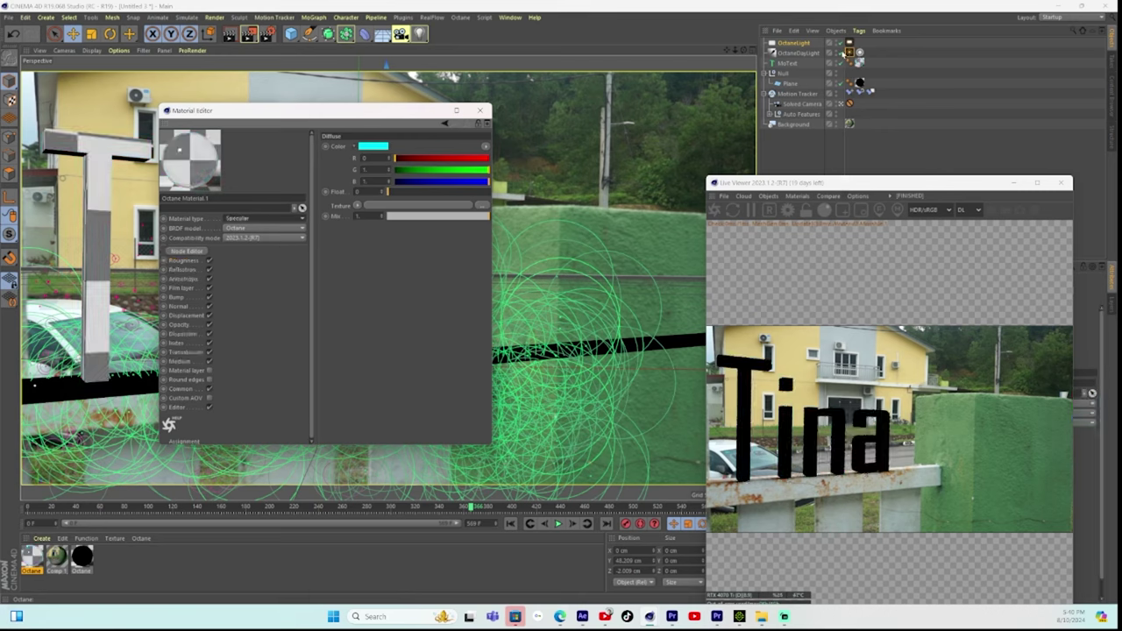
Set the text material's type to Diffuse and close the Live Viewer.
left_click(250, 219)
left_click(245, 230)
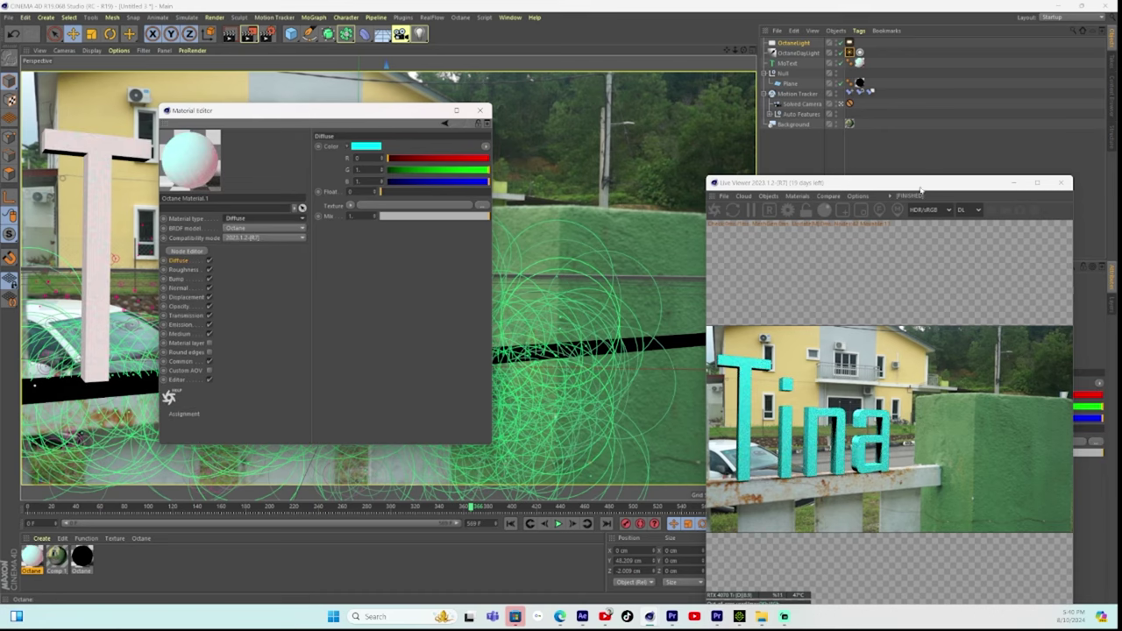
left_click(1061, 183)
Try Fillet Cap and Fillet as the MoText's end cap, set it back to Cap, and close the Material Editor.
left_click(789, 63)
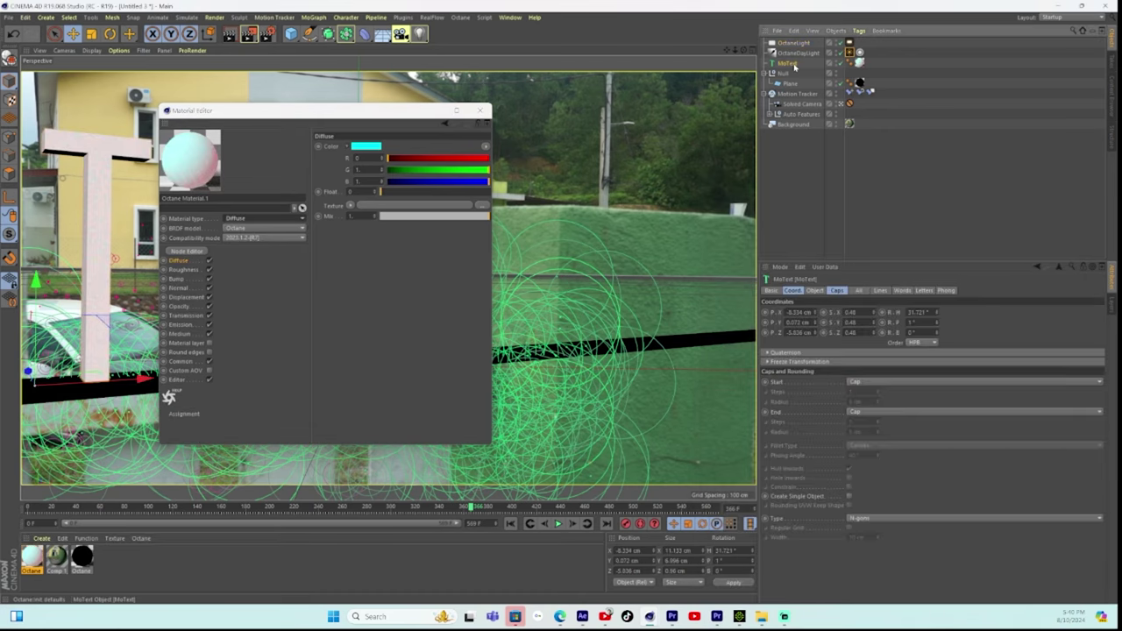
left_click(854, 412)
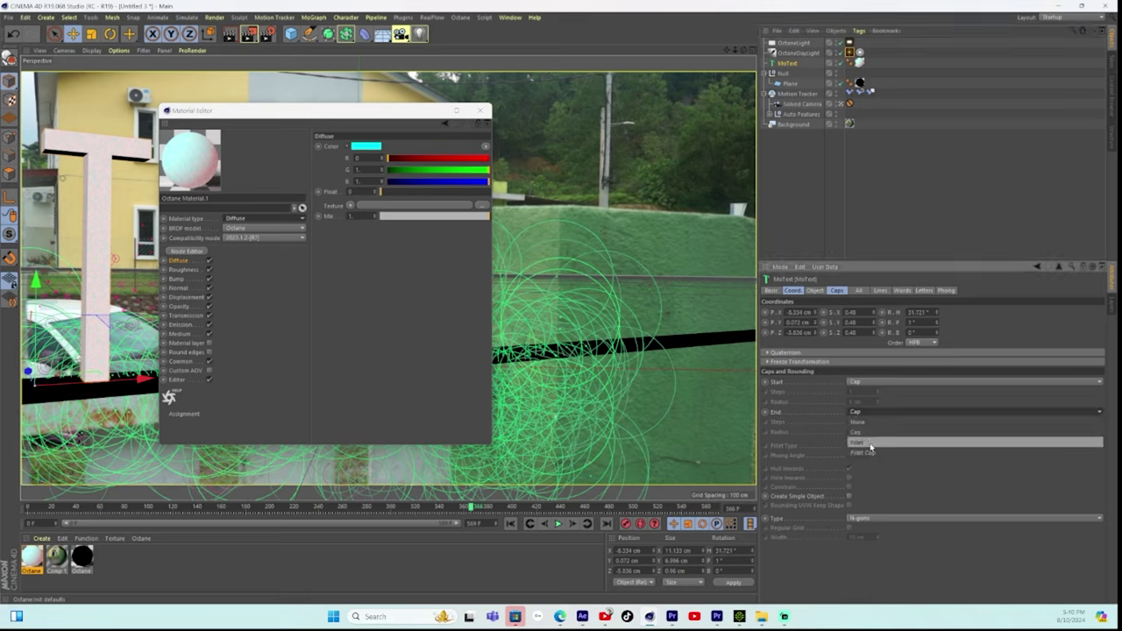
left_click(863, 452)
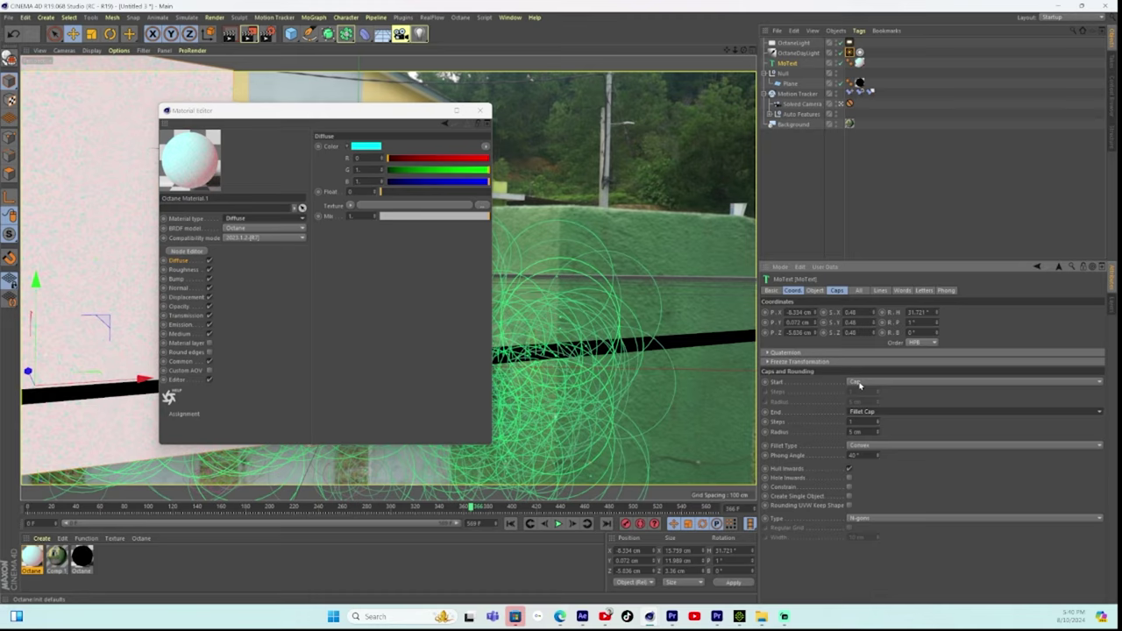
left_click(864, 412)
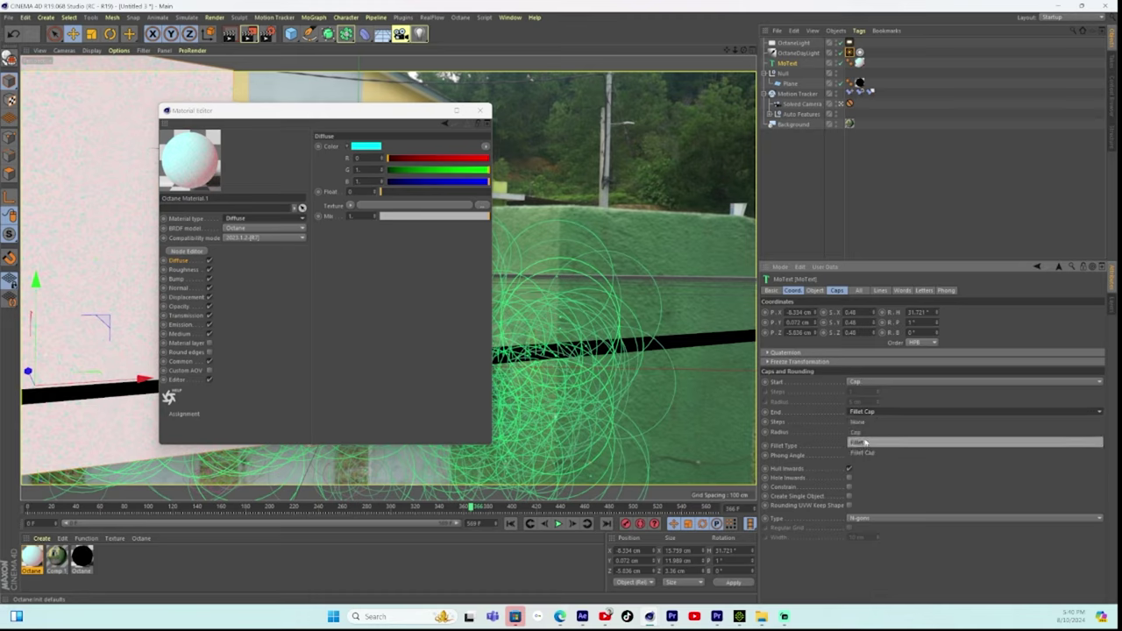
left_click(864, 442)
left_click(859, 411)
left_click(859, 432)
left_click(480, 111)
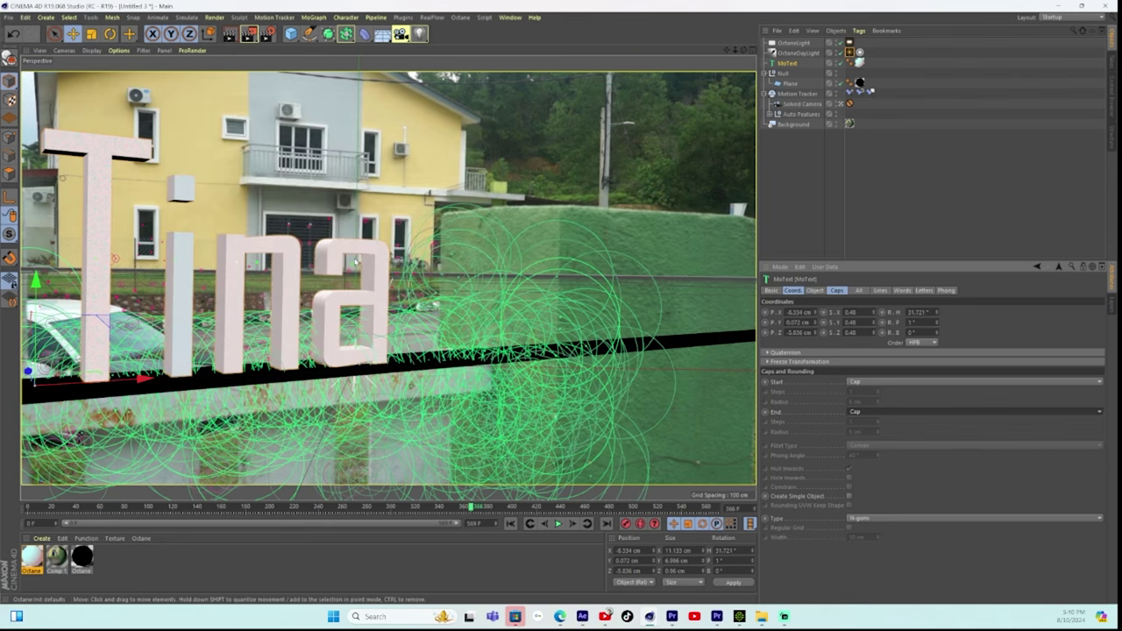
Go to about frame 398 and set the text material's type to Glossy in the Material Editor, then close it.
left_click_drag(71, 510, 511, 511)
double_click(31, 558)
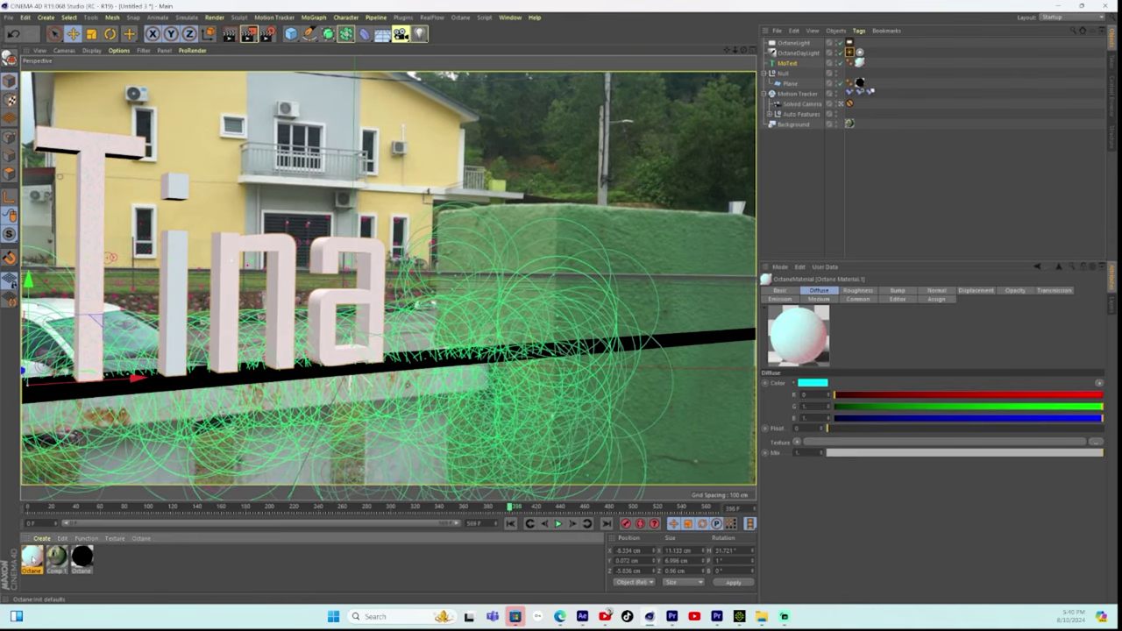
left_click(337, 301)
left_click(331, 321)
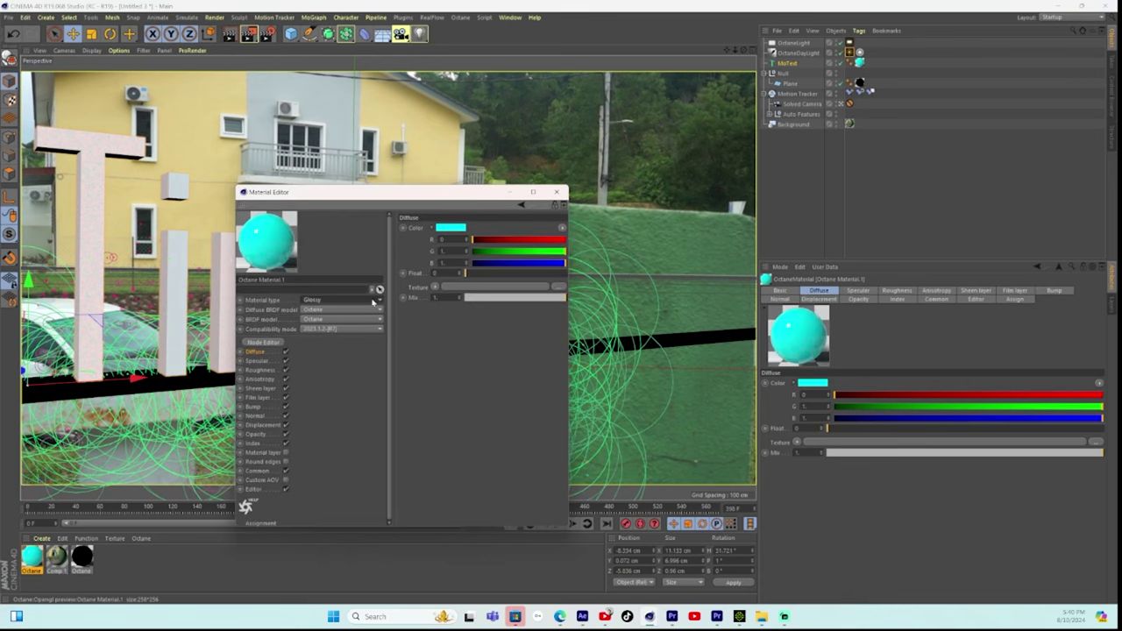
left_click(556, 194)
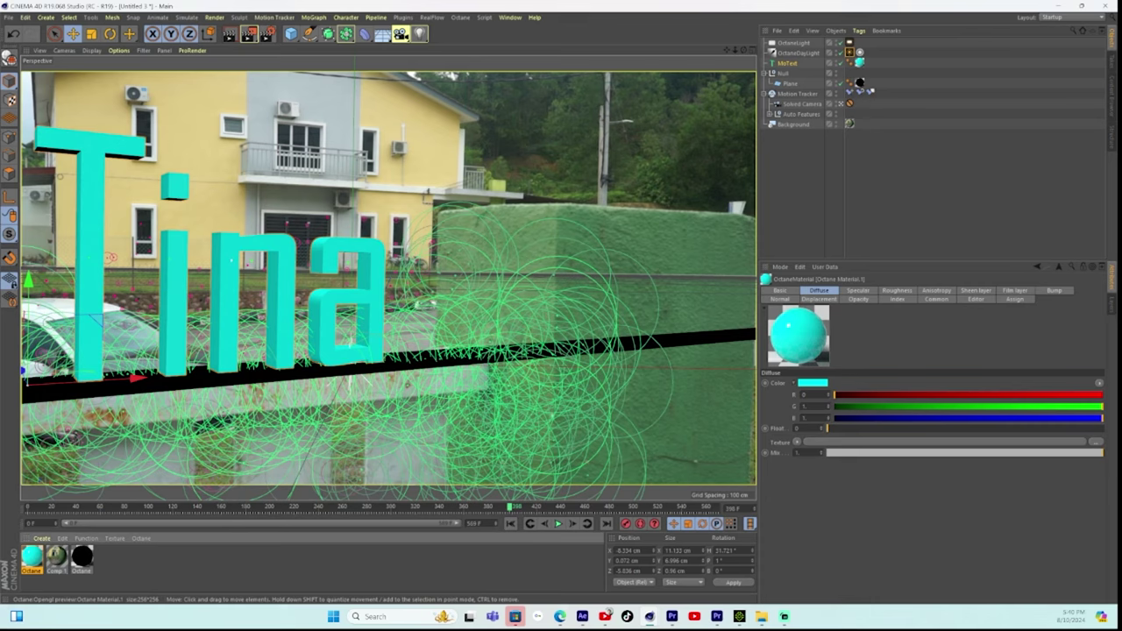
Render the scene in Octane's Live Viewer and check the text at about frames 187 and 323.
left_click(456, 17)
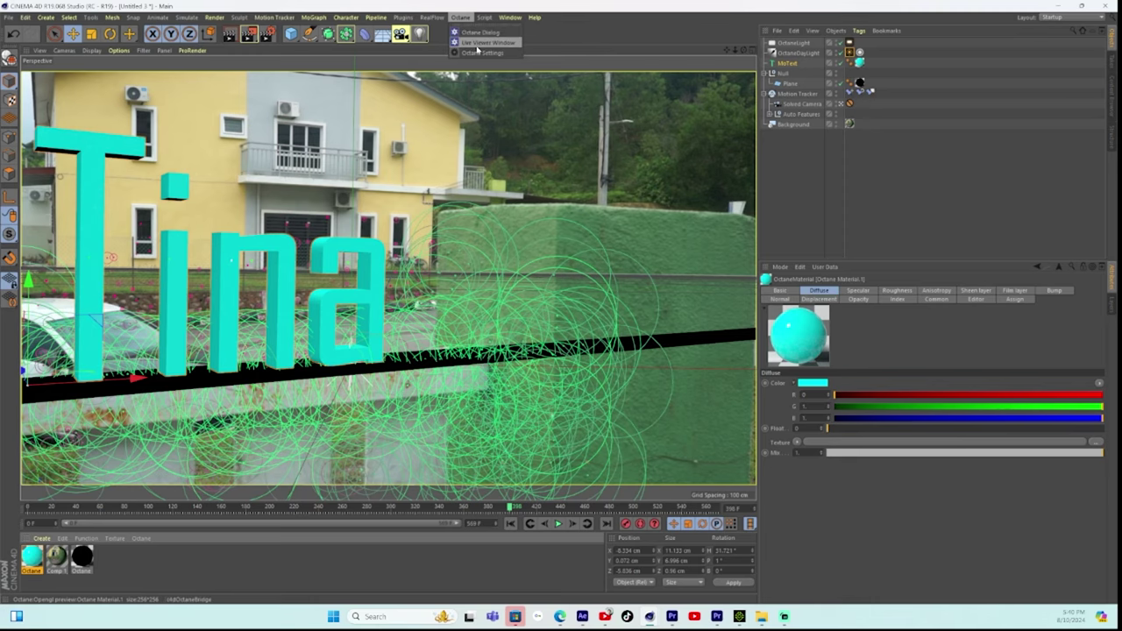
left_click(477, 50)
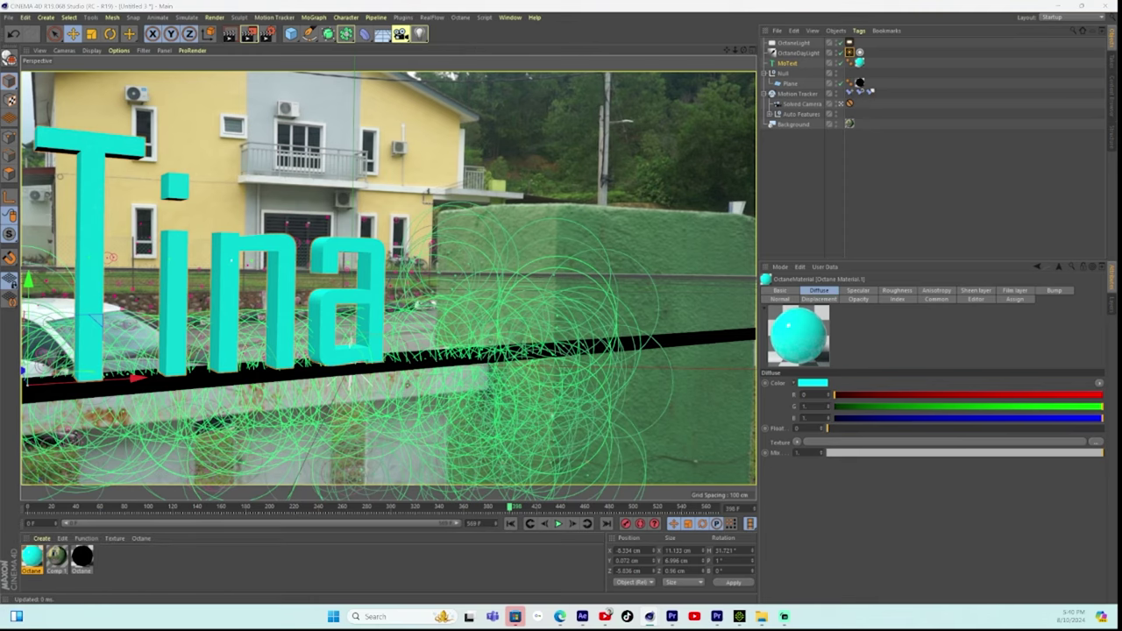
left_click(339, 216)
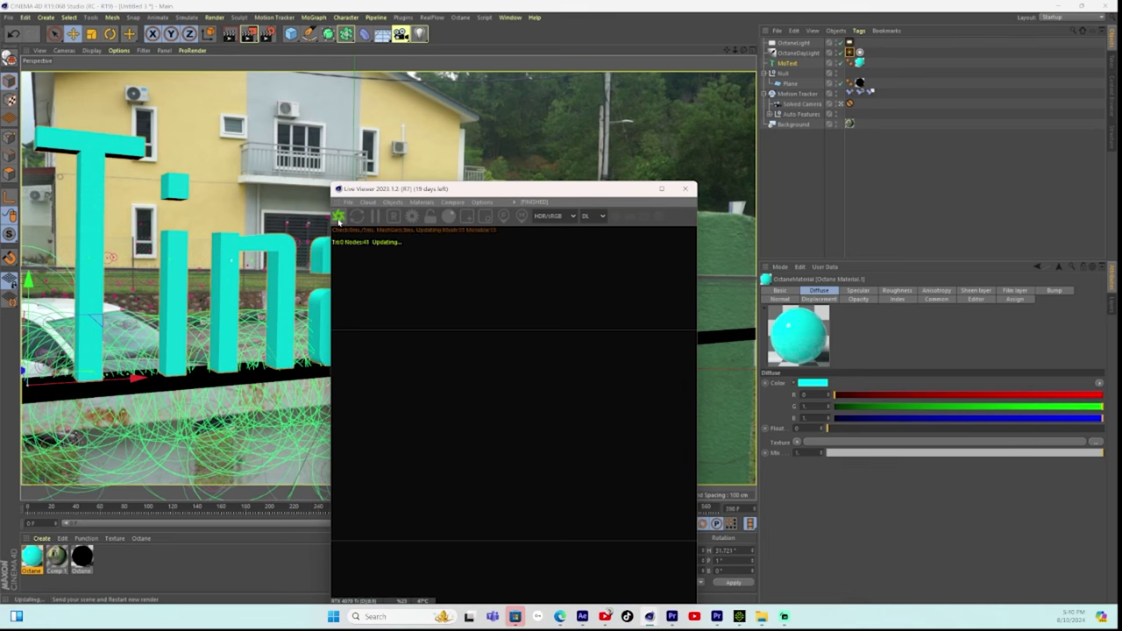
left_click_drag(464, 193, 630, 142)
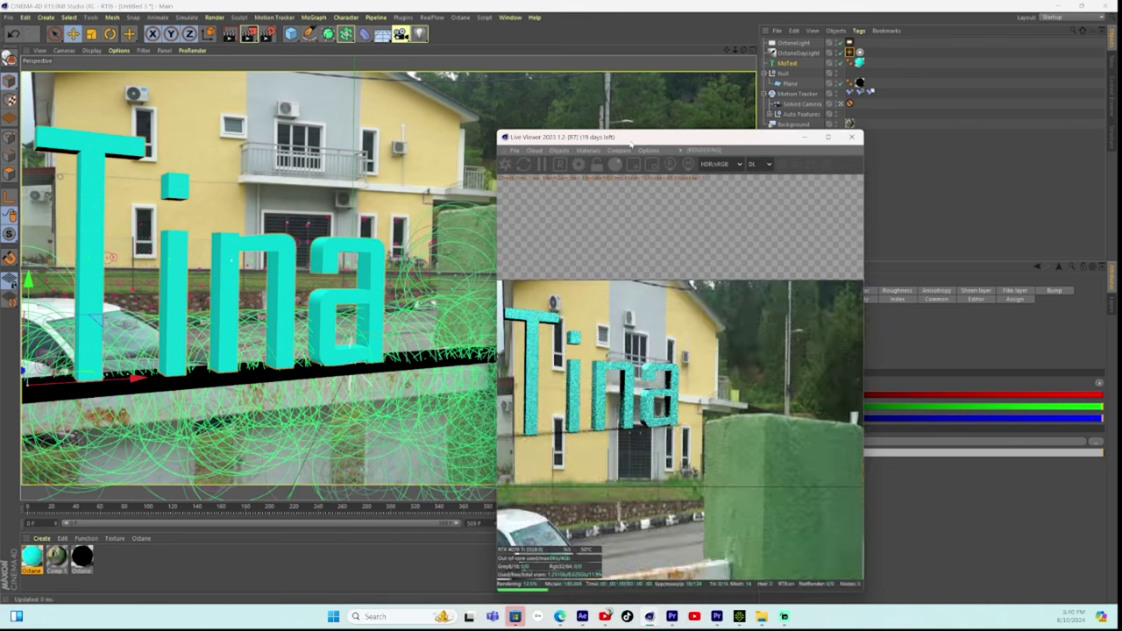
left_click_drag(37, 505, 255, 509)
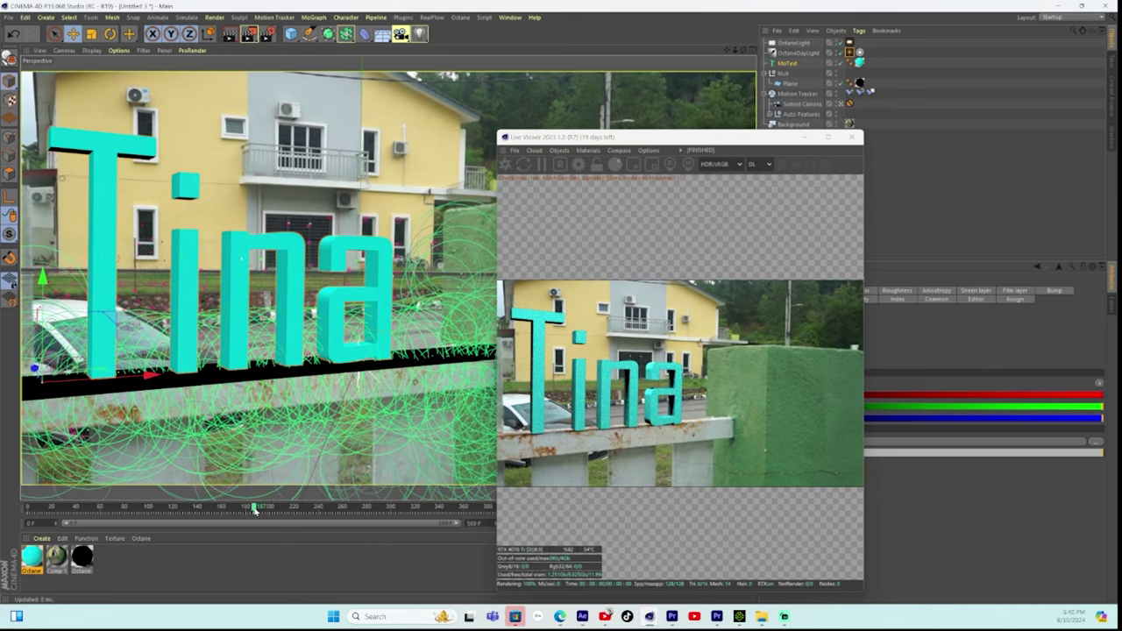
left_click_drag(254, 512, 422, 515)
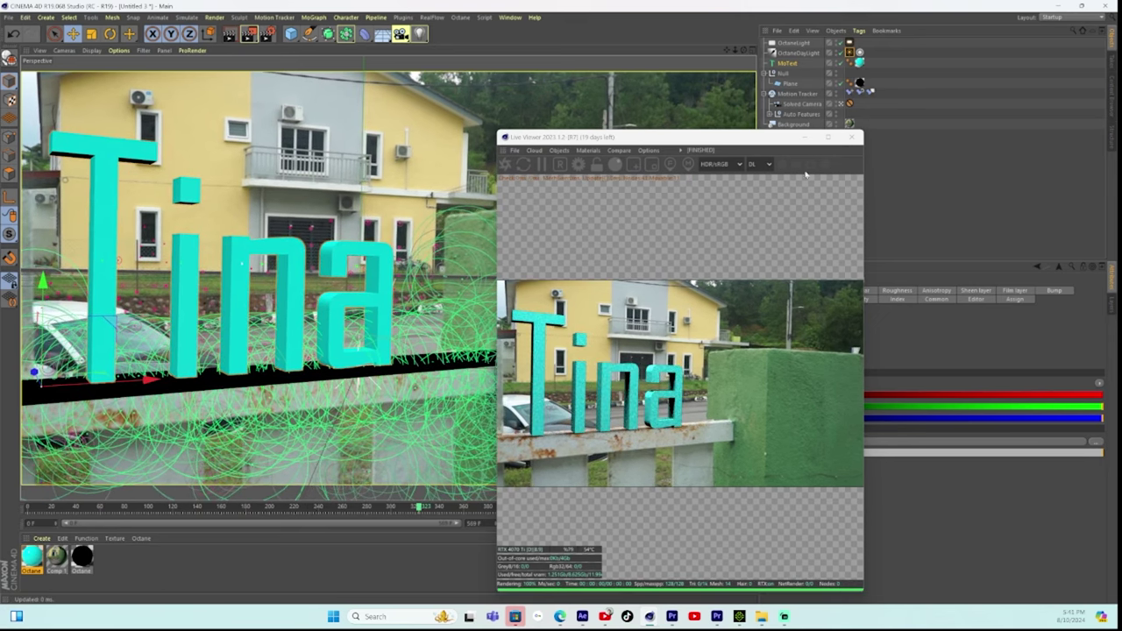
Set the MoText's font to Bauhaus 93 in its object properties, with the Live Viewer moved clear of the attributes.
left_click(764, 126)
left_click_drag(763, 136, 471, 28)
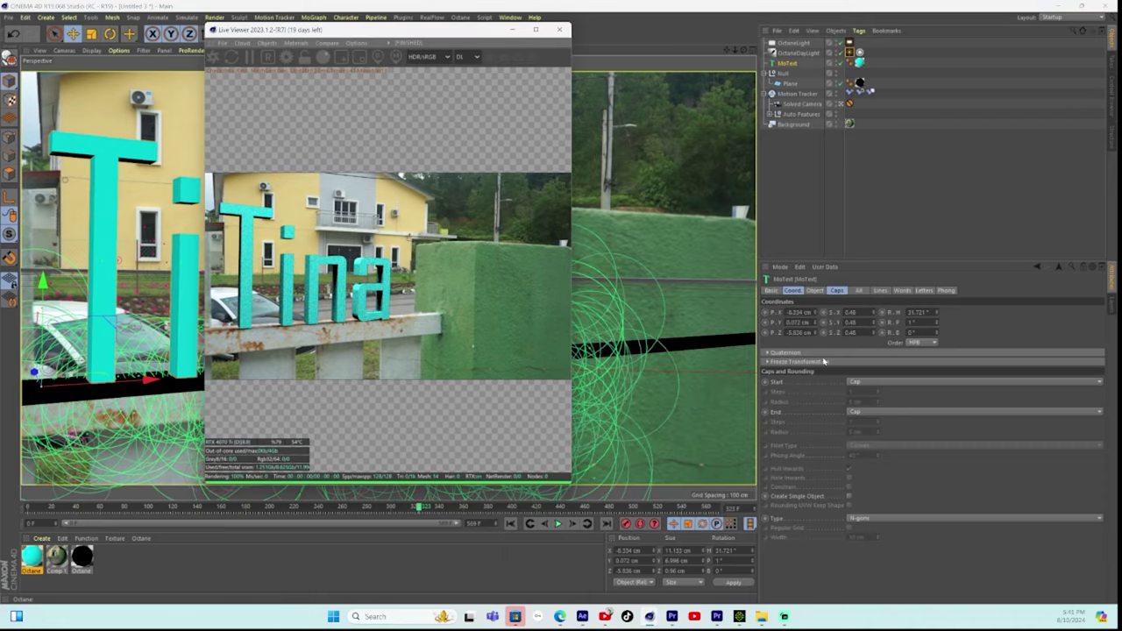
left_click(837, 291)
left_click(816, 291)
left_click(794, 291)
left_click(816, 291)
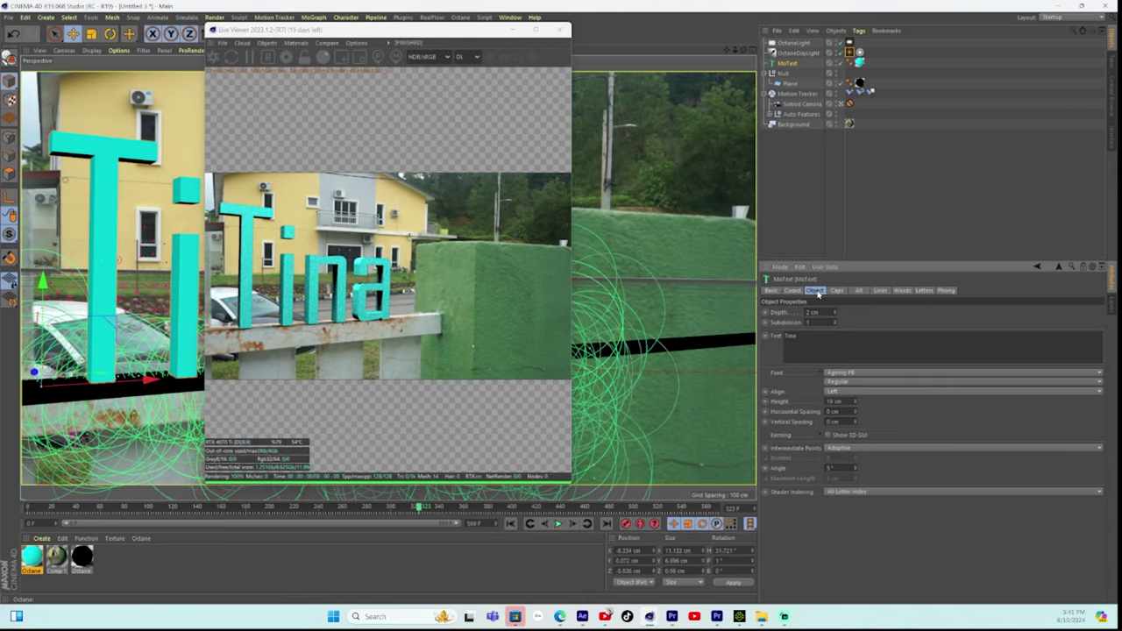
left_click(837, 374)
left_click(849, 259)
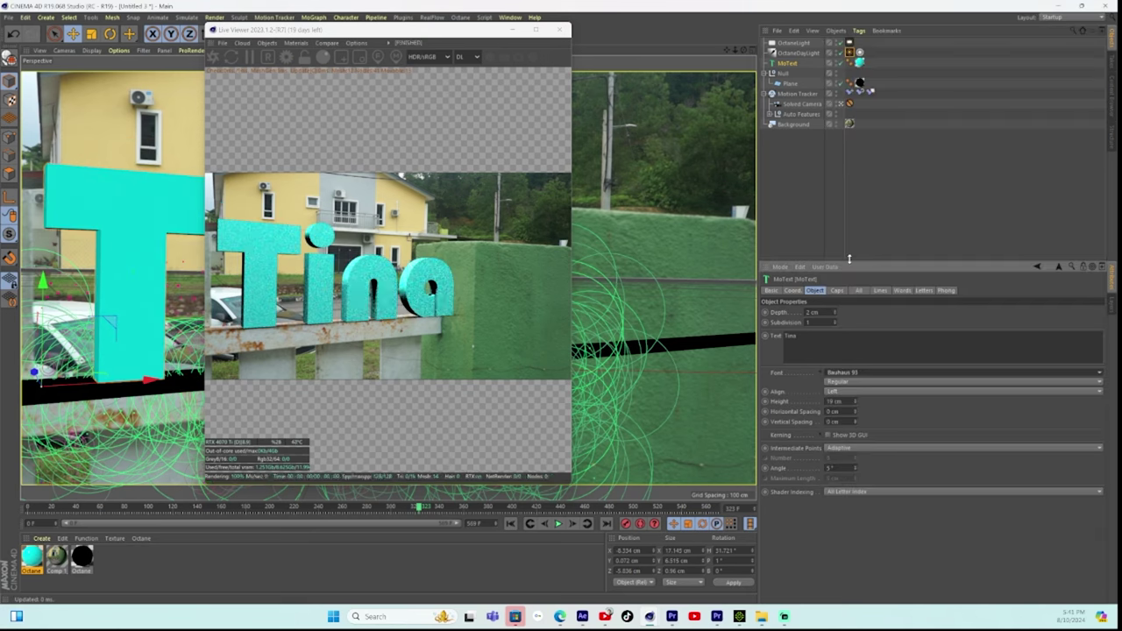
Try shifting the text along its X axis and using Fillet as its end cap, restore Cap, and undo the shift.
left_click_drag(152, 381, 104, 382)
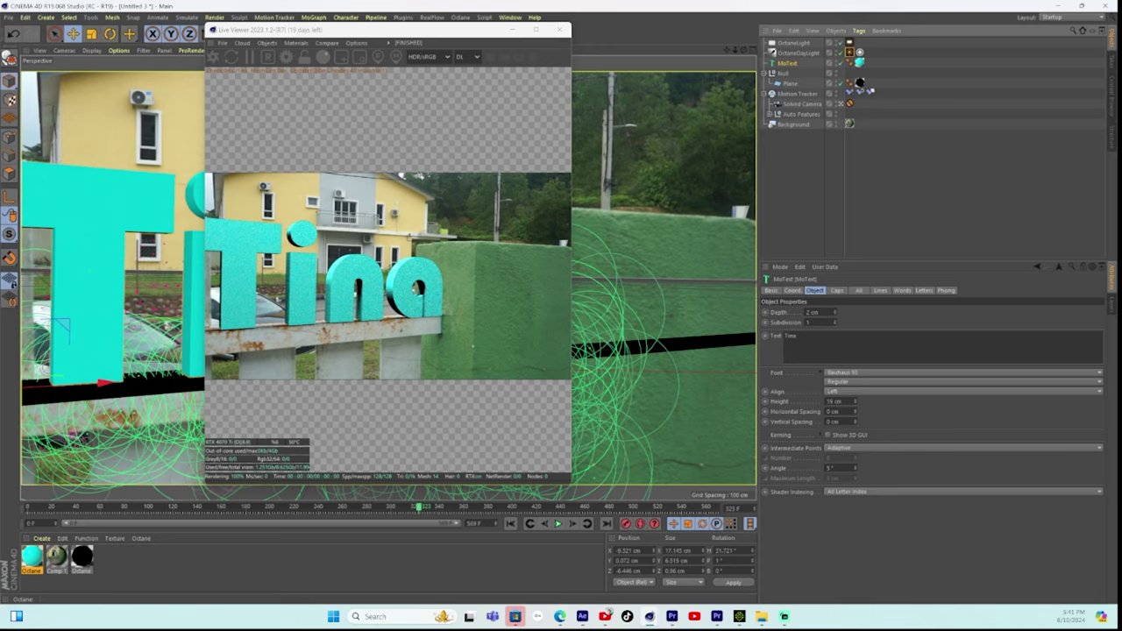
left_click(836, 290)
left_click(868, 342)
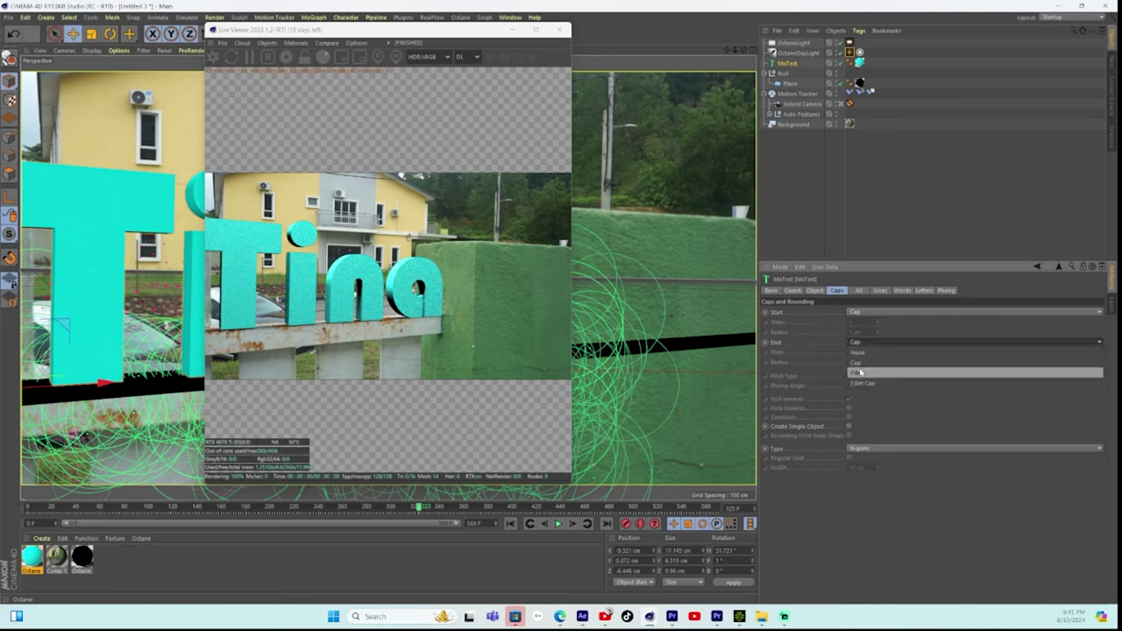
left_click(864, 382)
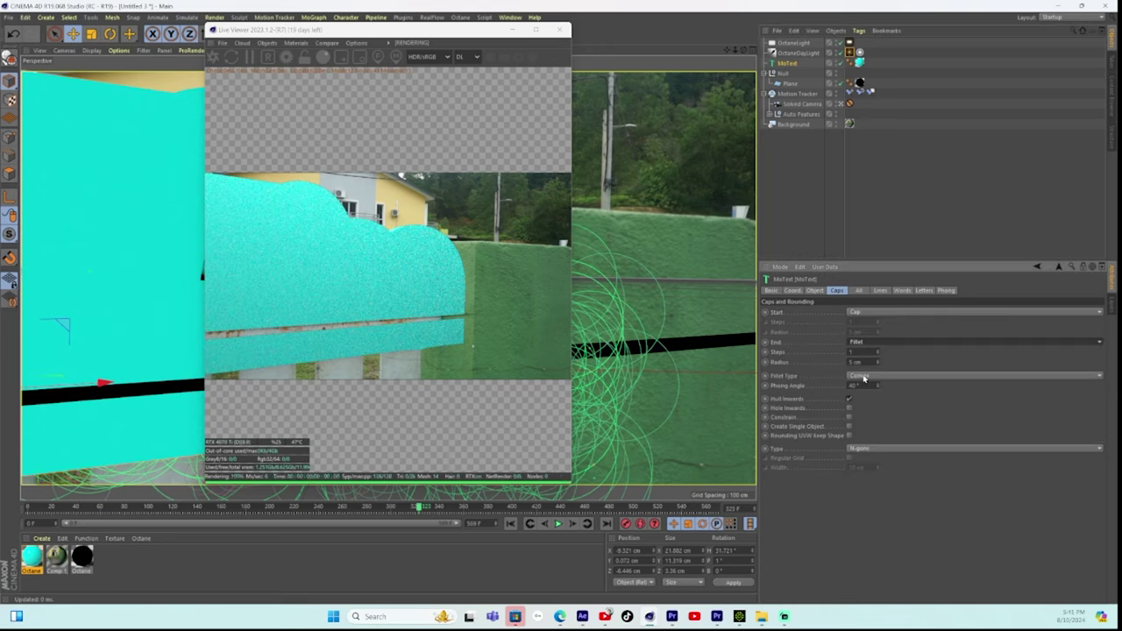
left_click(864, 342)
left_click(869, 350)
left_click(867, 342)
left_click(864, 350)
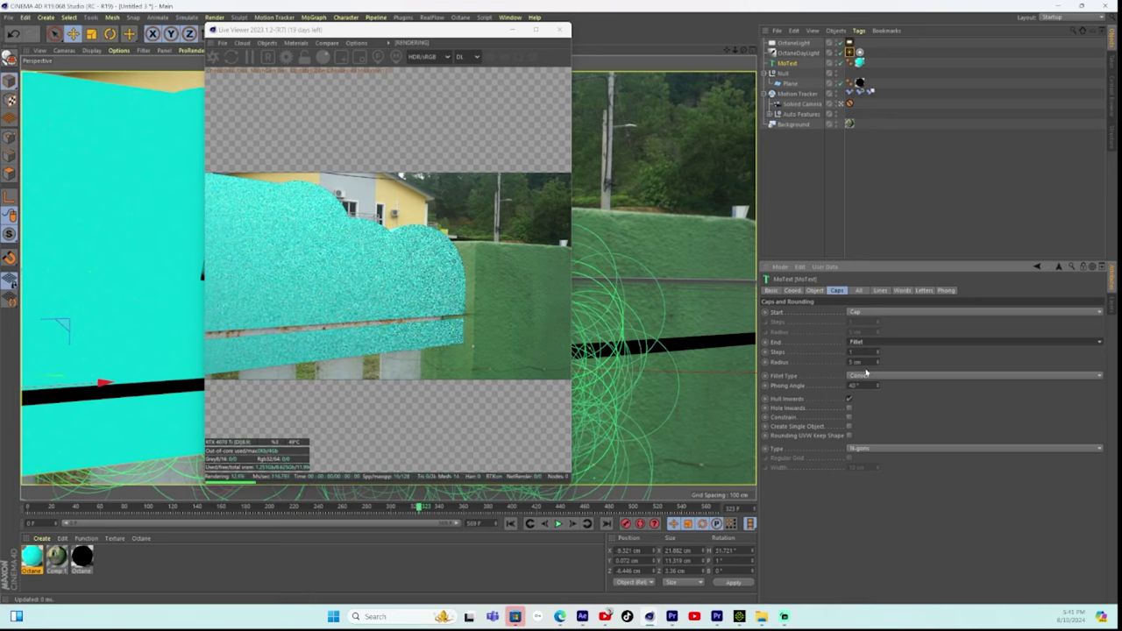
left_click(865, 345)
left_click(864, 359)
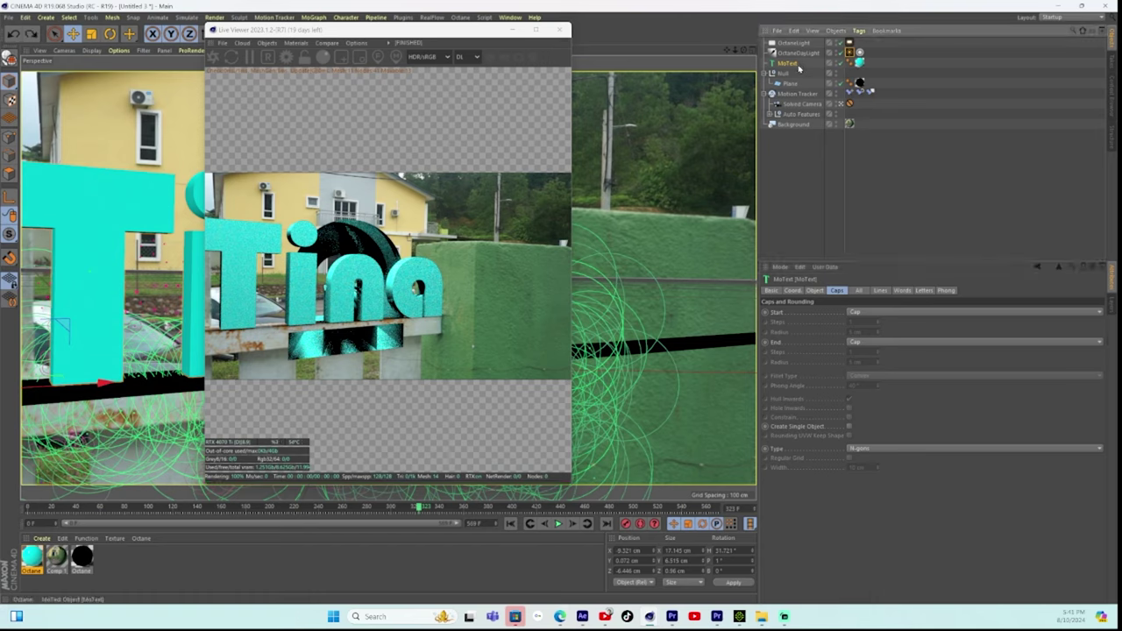
key("ctrl+z")
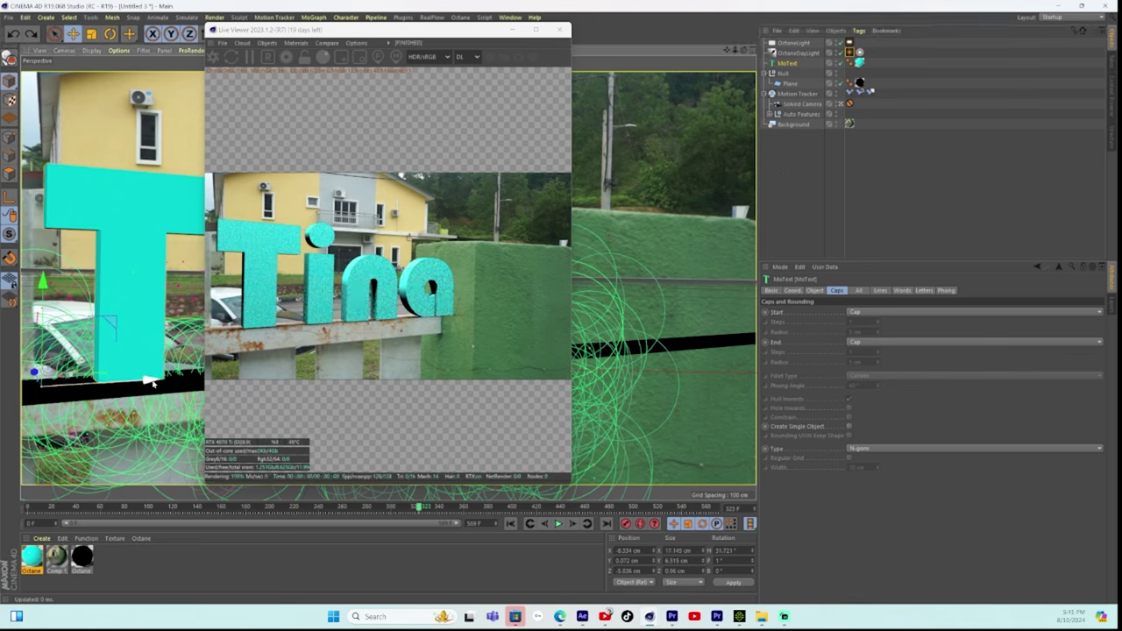
Slide the text along its X axis to about X -9.8 cm, Z -6.6 cm, and briefly play the animation to check it.
left_click_drag(151, 380, 89, 384)
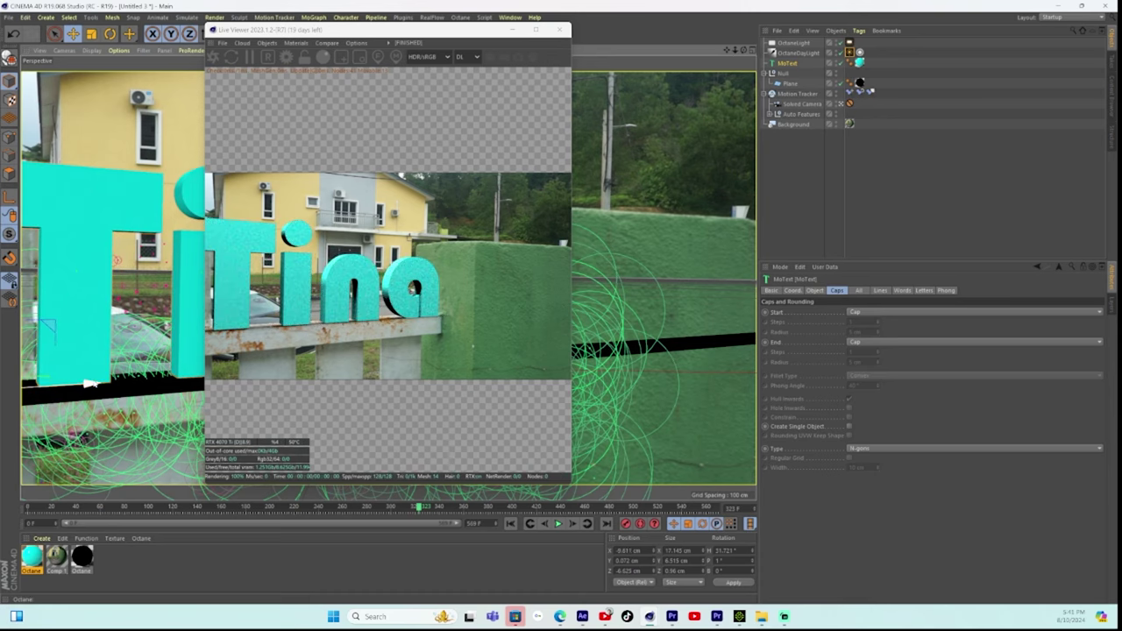
left_click_drag(55, 510, 306, 519)
left_click(555, 526)
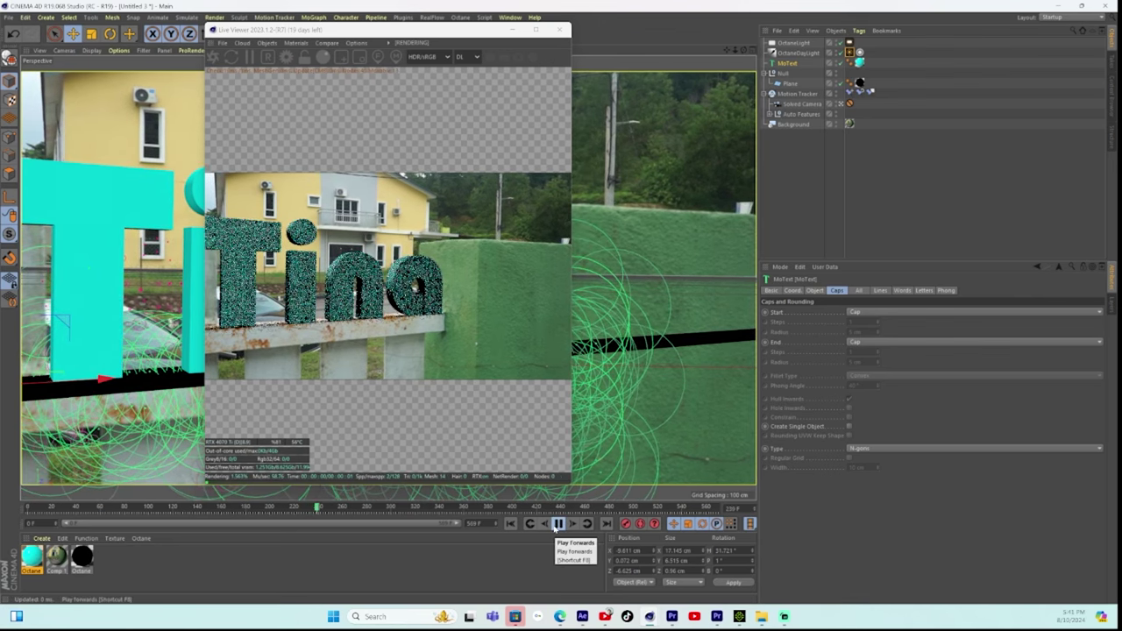
left_click(555, 526)
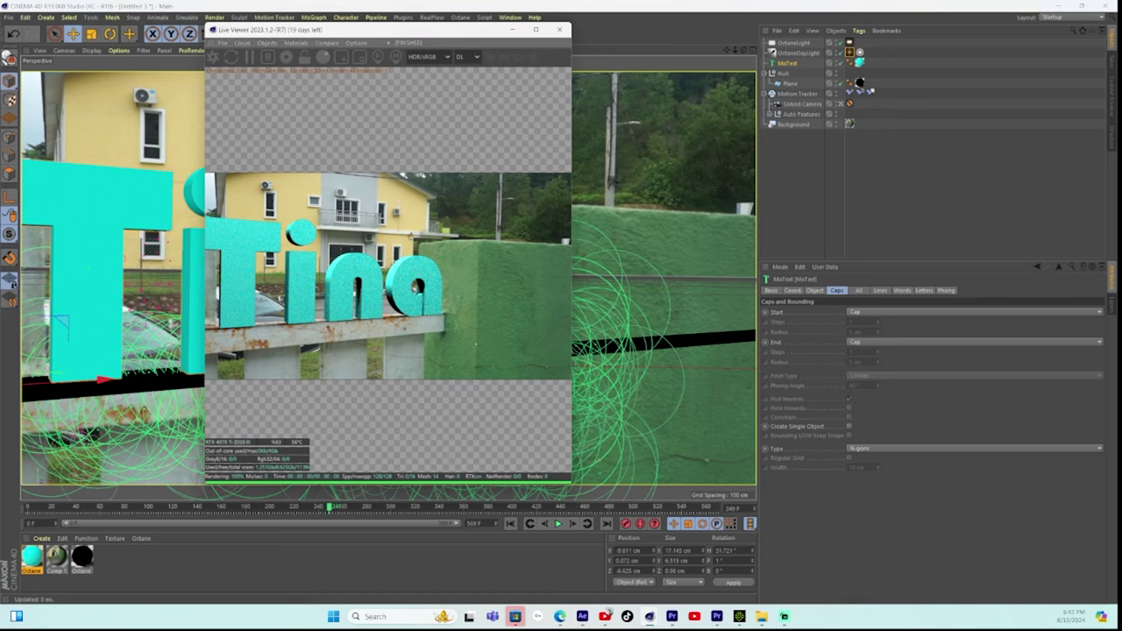
Minimize the open windows, launch Chrome with the first user profile, and maximize its window.
left_click(512, 29)
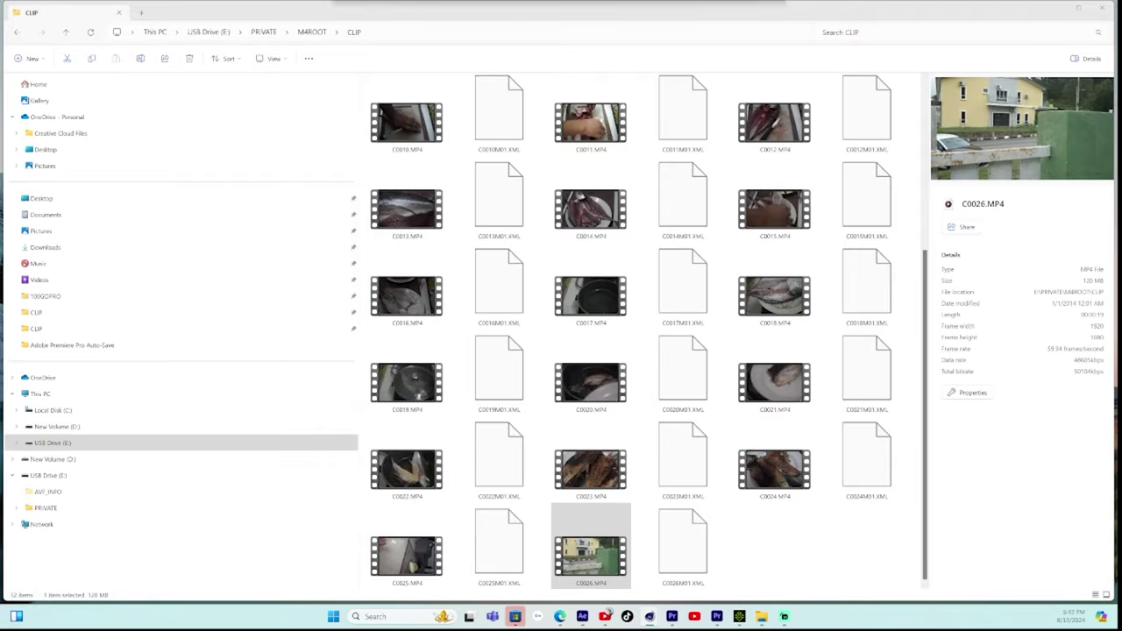
left_click(1055, 8)
double_click(437, 214)
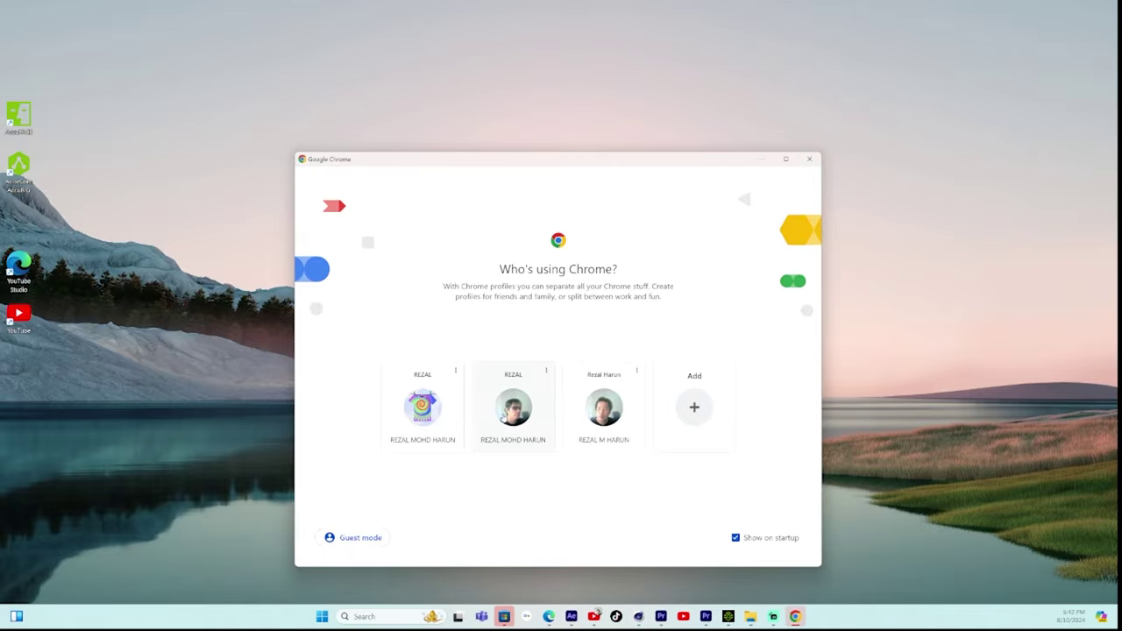
left_click(428, 412)
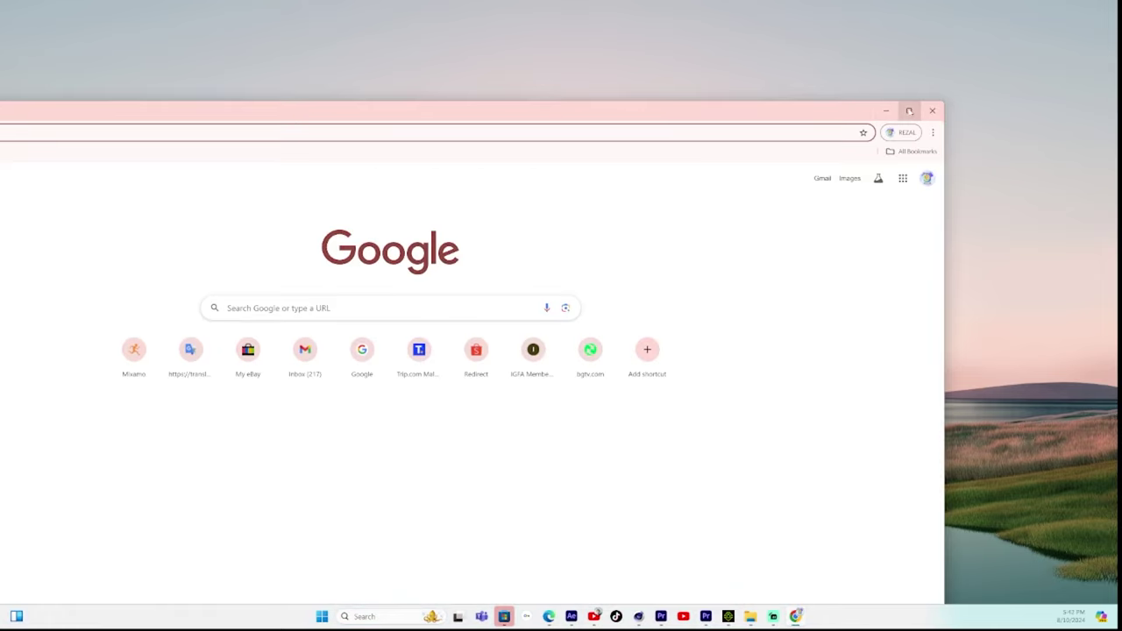
left_click(910, 111)
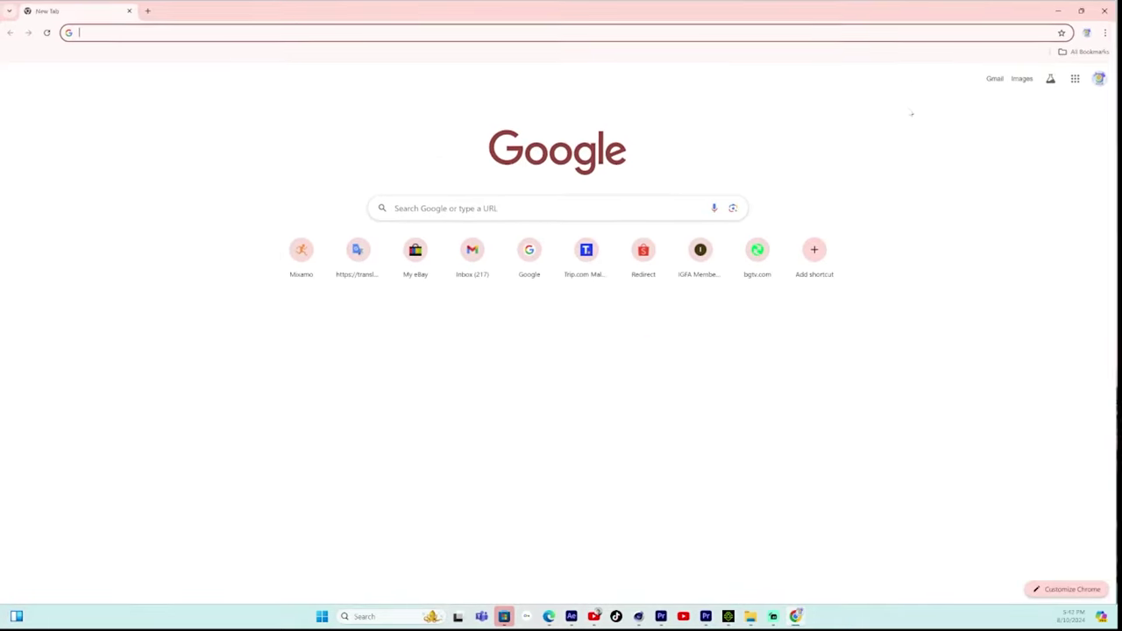
Search Google for quixel and open the Quixel website from the results.
left_click(395, 208)
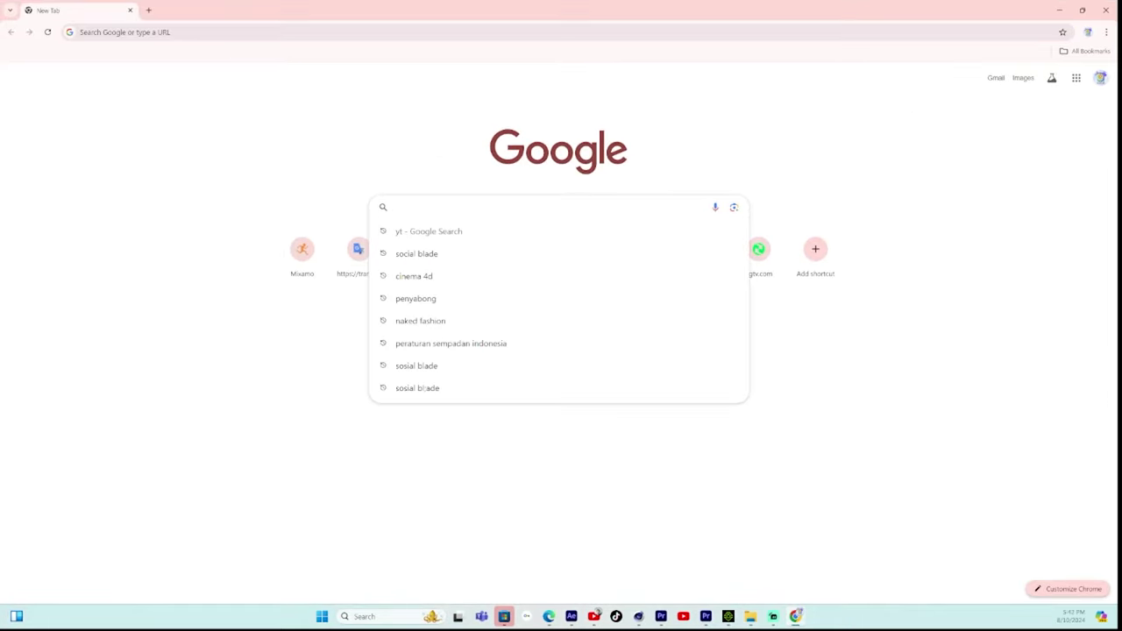
type("quixel")
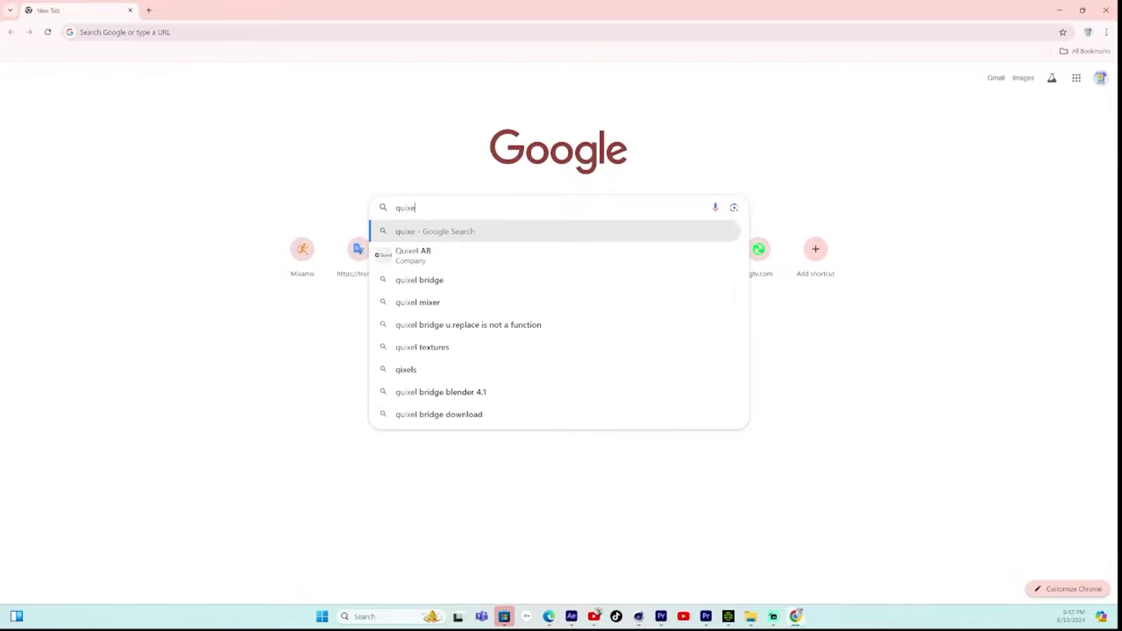
key("Return")
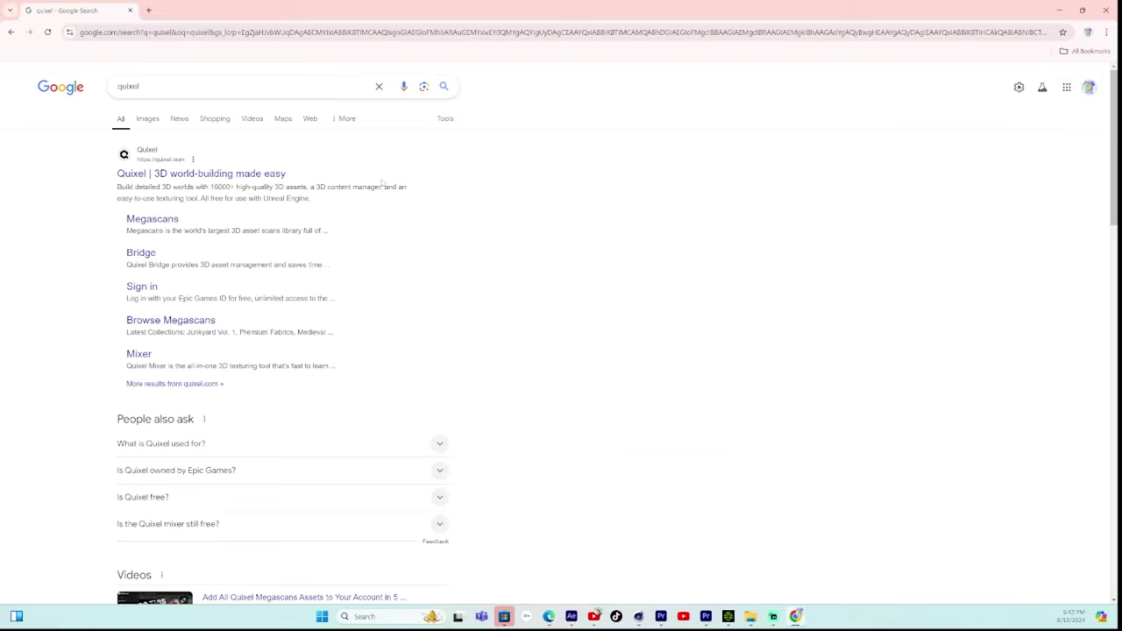
left_click(260, 176)
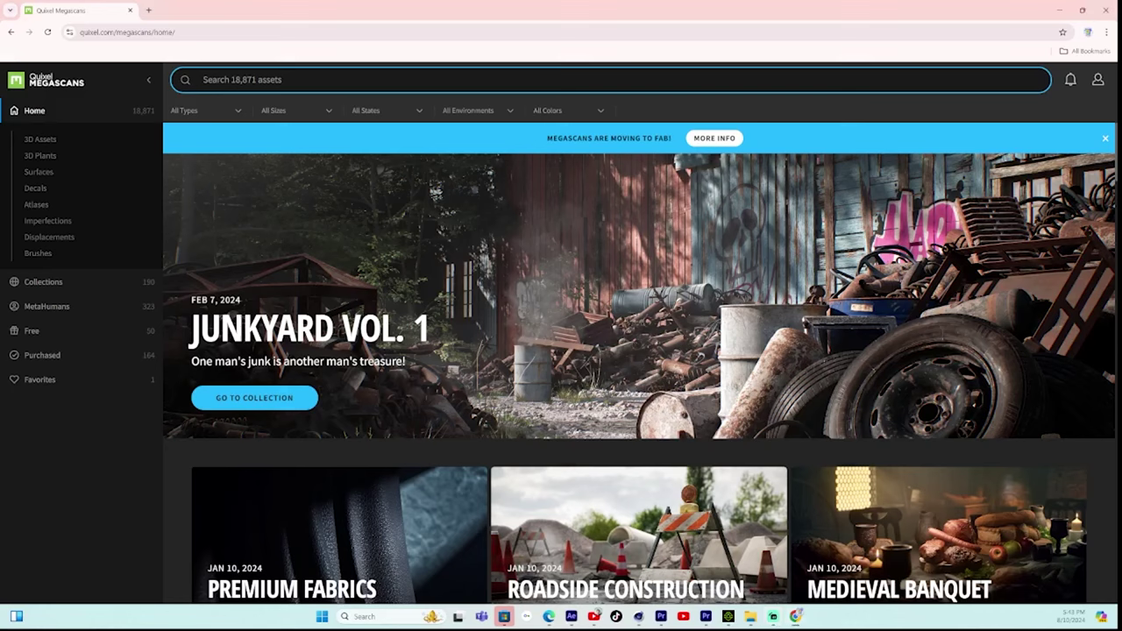
Search the Megascans library for pants and open the Beech Fern 3D plant from the results.
type("pants")
key("Return")
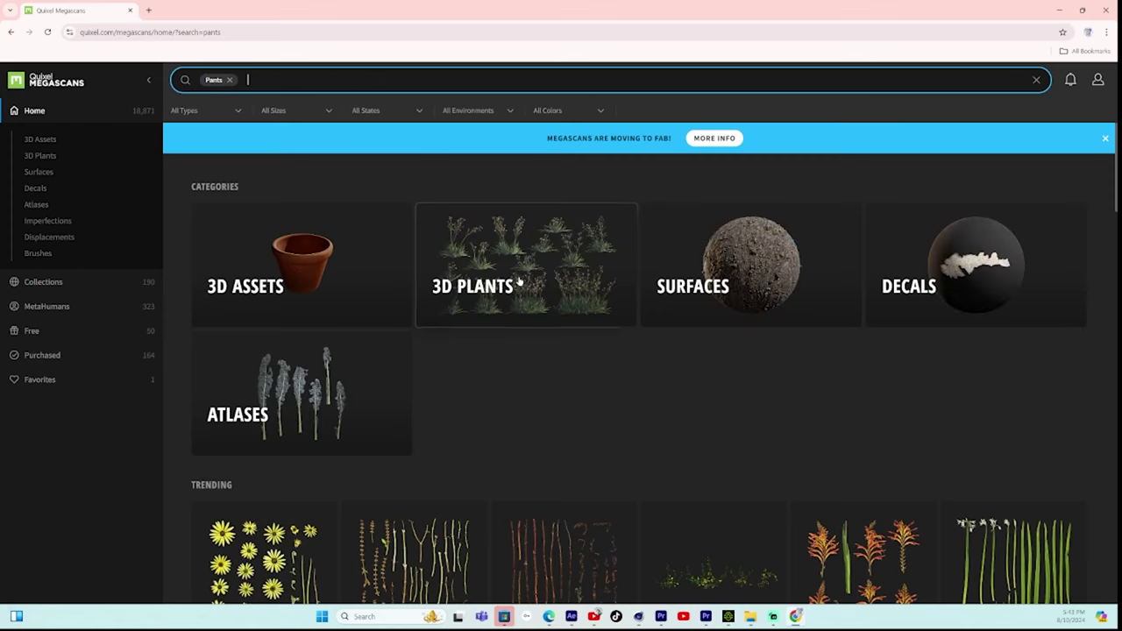
left_click_drag(1115, 205, 1103, 432)
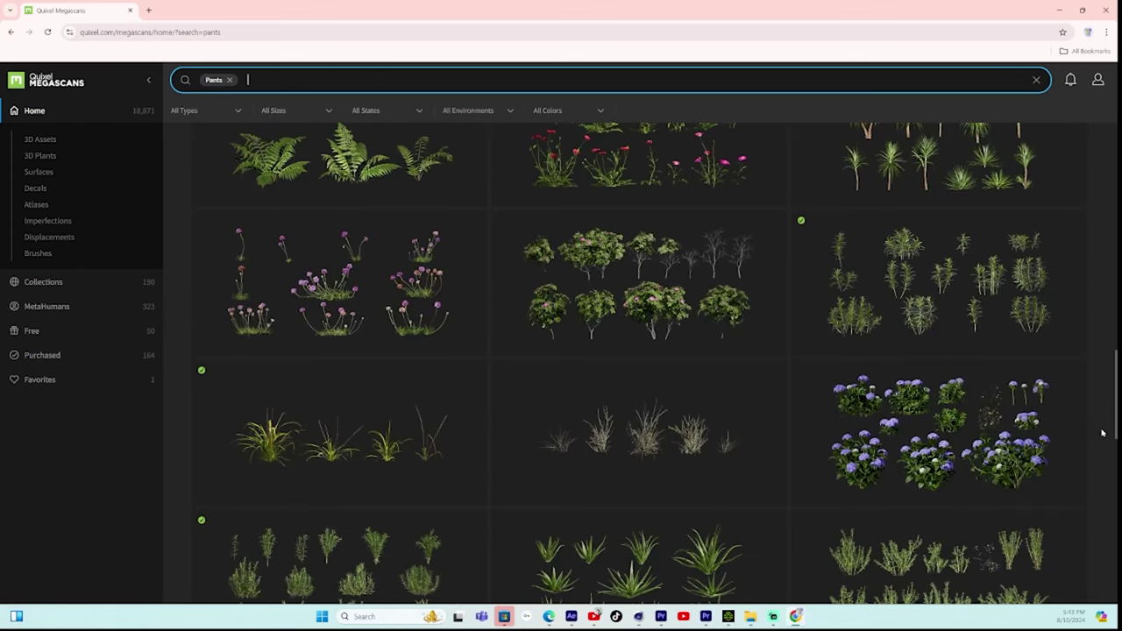
left_click(343, 175)
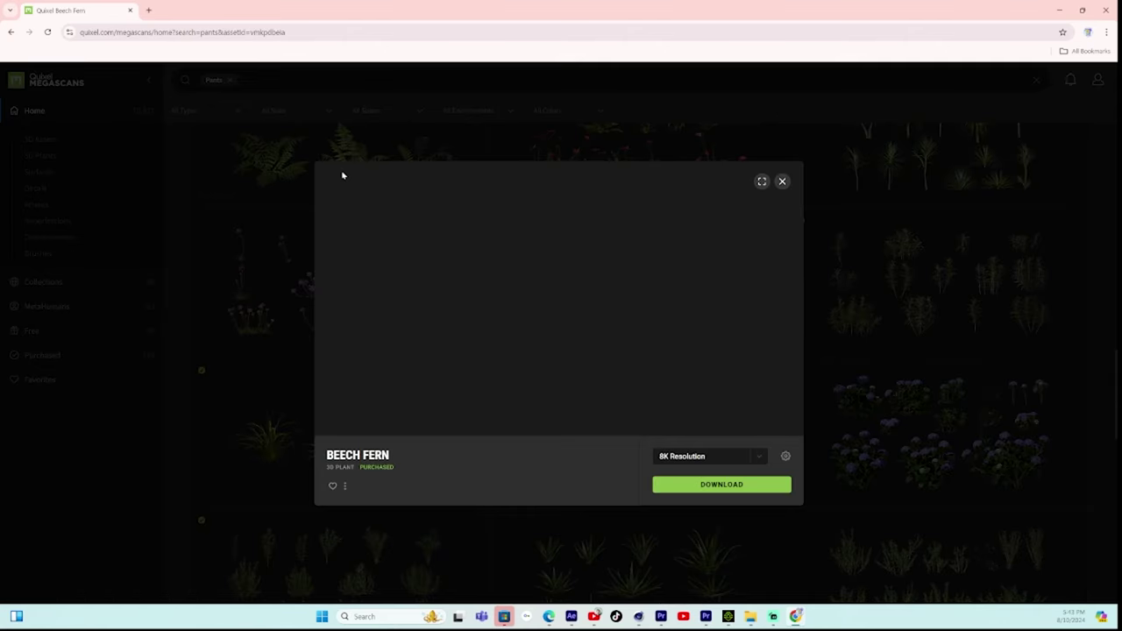
Set the Beech Fern download to 4K resolution and exclude LOD 8, 7, 6, 5 and 2 in its download settings.
left_click(758, 456)
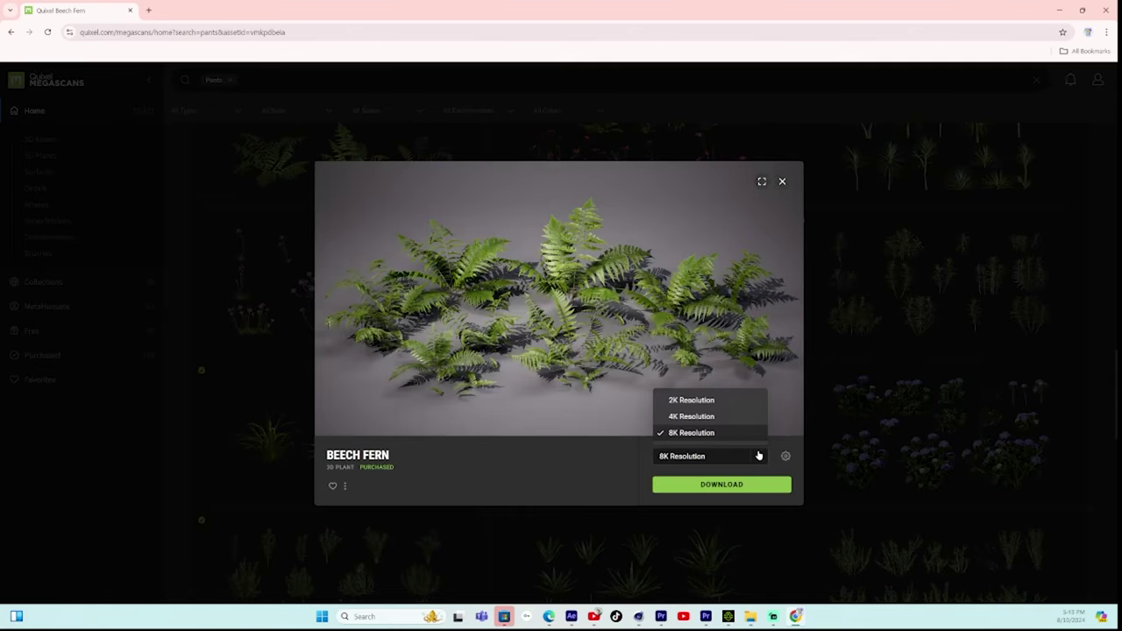
left_click(689, 417)
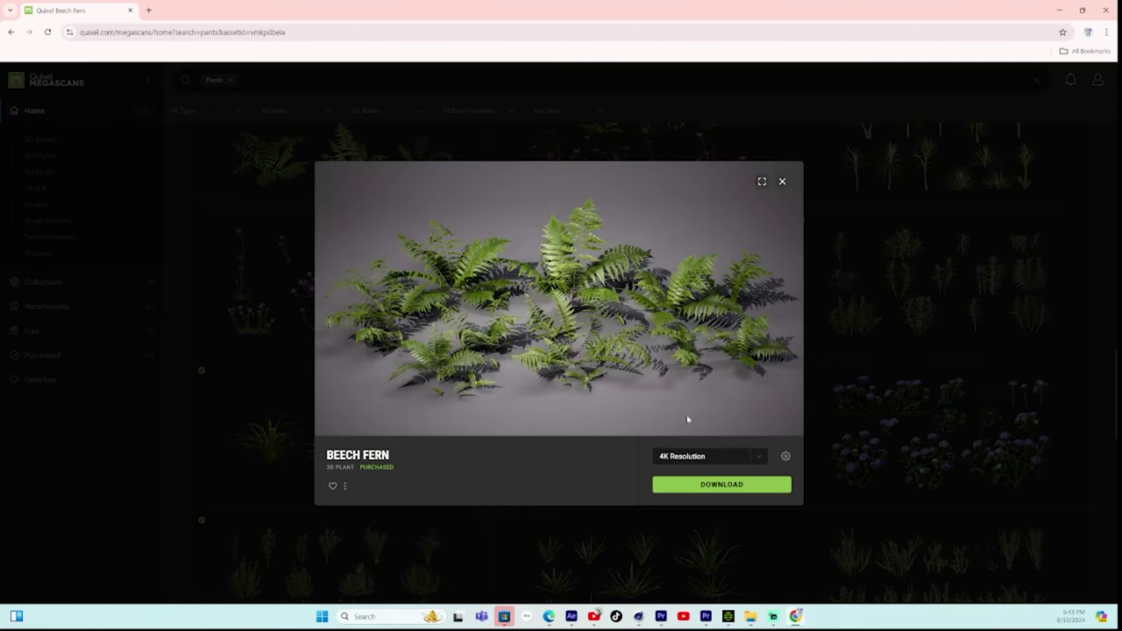
left_click(785, 456)
left_click(408, 459)
left_click(408, 441)
left_click(408, 423)
left_click(408, 404)
left_click(408, 349)
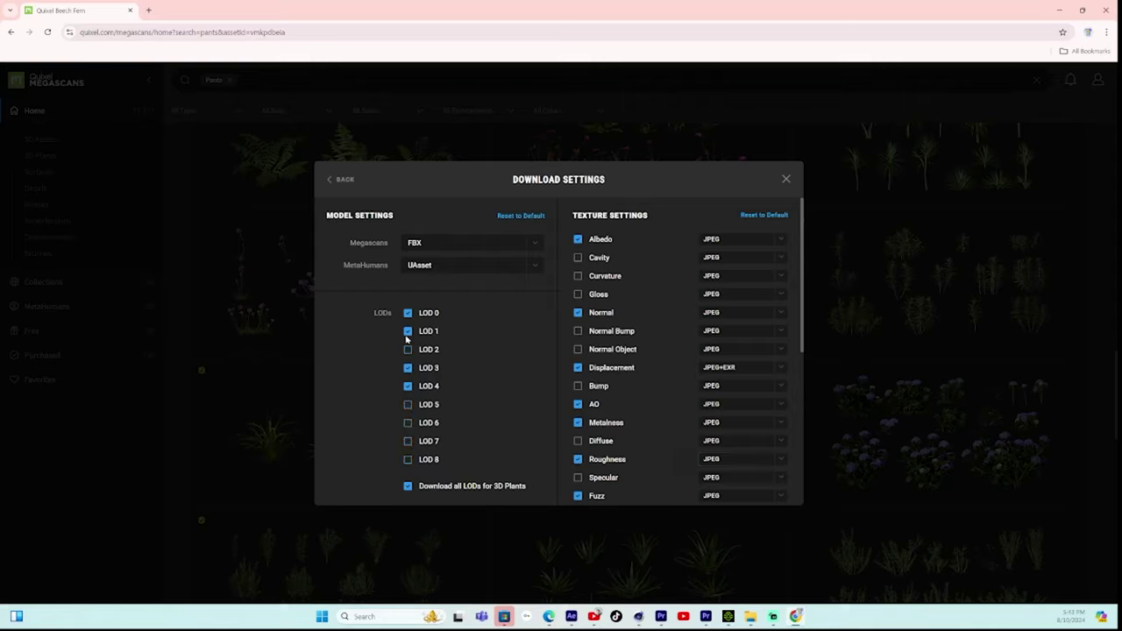
Exclude LOD 1, LOD 3 and LOD 4 from the model download settings, leaving only LOD 0 selected.
left_click(407, 330)
left_click(408, 386)
left_click(407, 369)
Add the Cavity, Curvature, Gloss, Normal Bump, Bump, Diffuse and Specular maps to the texture download settings.
left_click(578, 257)
left_click(578, 275)
left_click(578, 293)
left_click(577, 330)
left_click(577, 386)
left_click(578, 441)
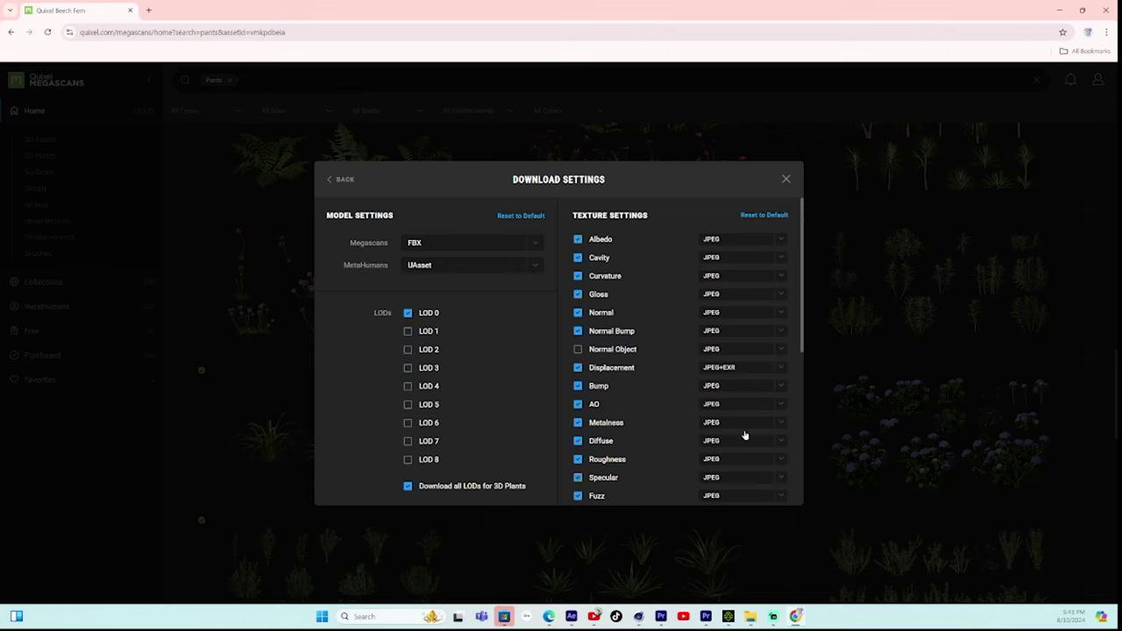
Close the download settings, reopen the Beech Fern asset and download it at 4K resolution.
left_click(806, 354)
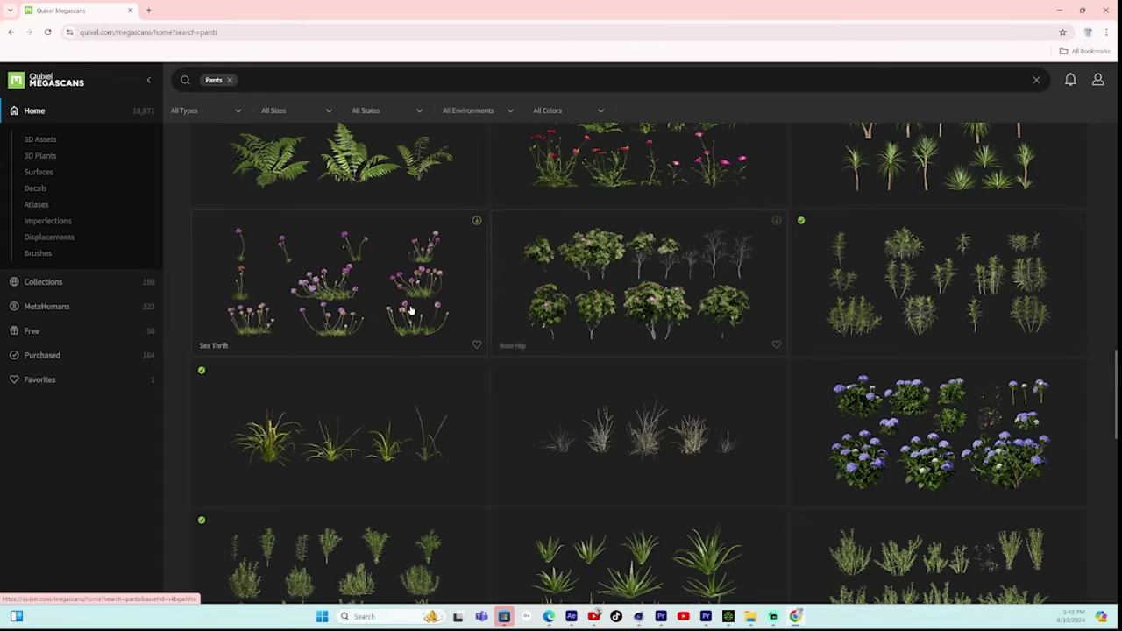
left_click(379, 184)
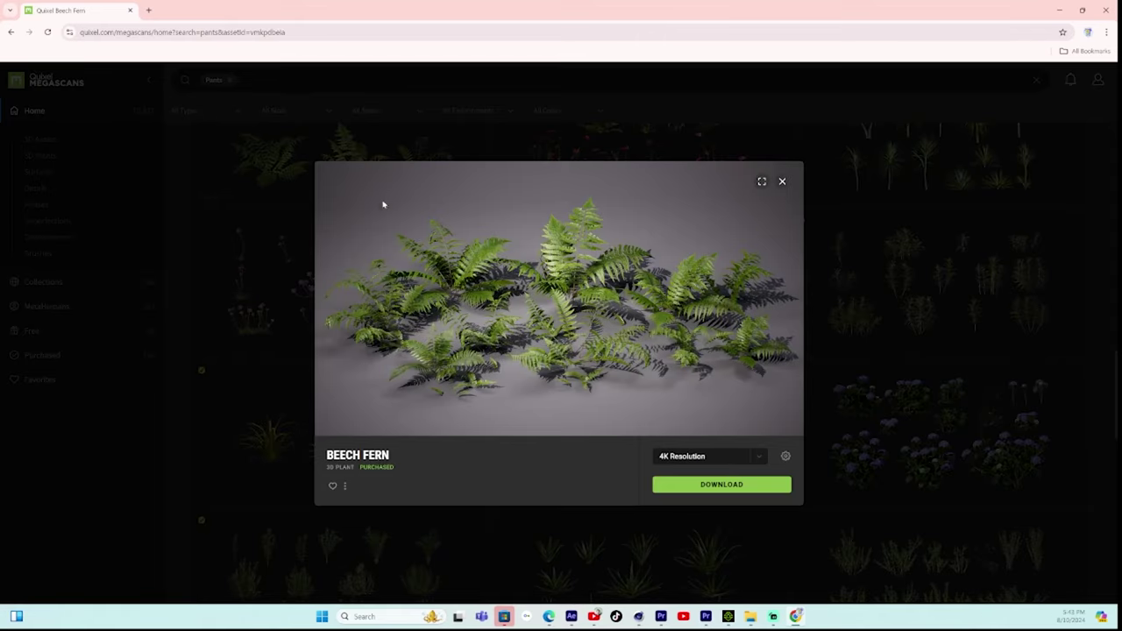
left_click(736, 487)
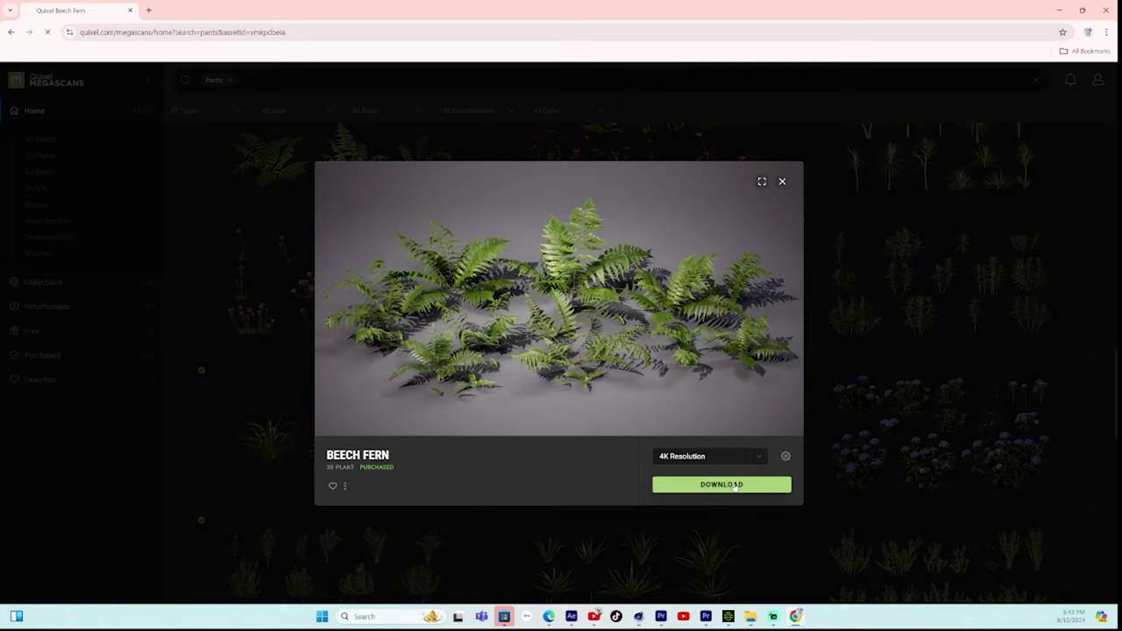
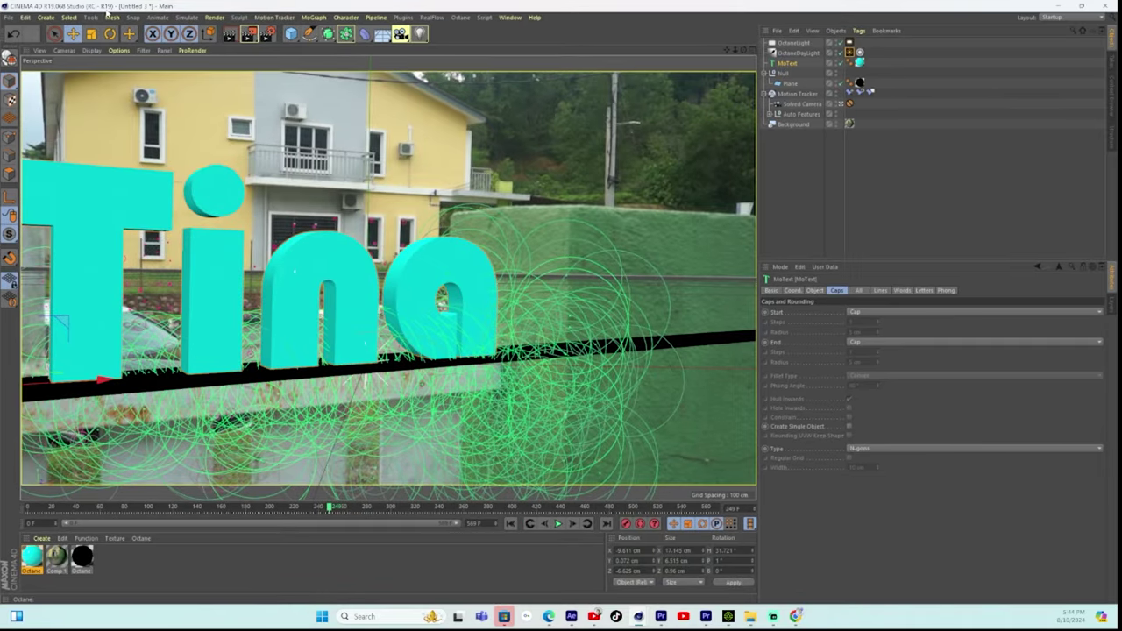
In Cinema 4D, import Var1_LOD0.fbx from the downloaded fern's Var1 folder into the text scene with the default FBX import settings.
left_click(8, 18)
left_click(26, 54)
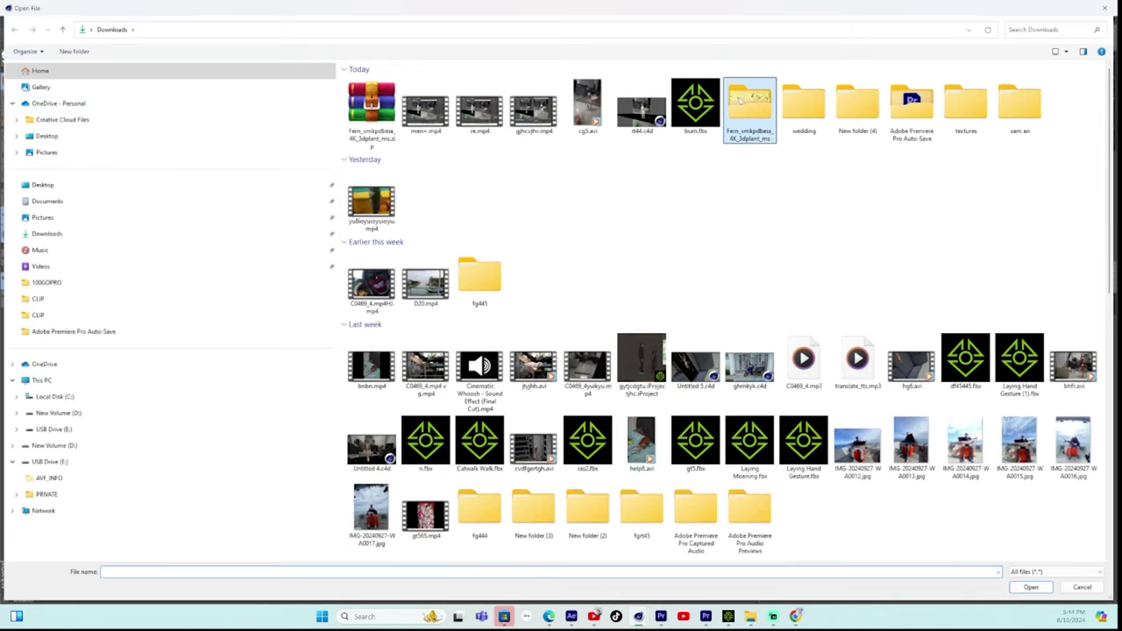
double_click(741, 100)
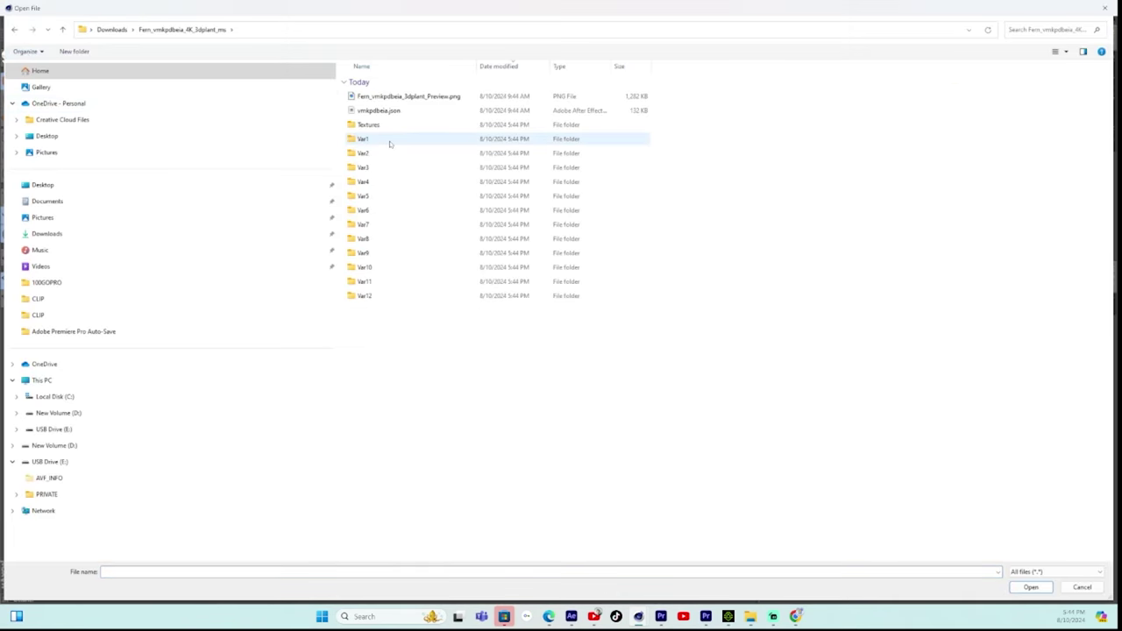
double_click(390, 140)
left_click(386, 97)
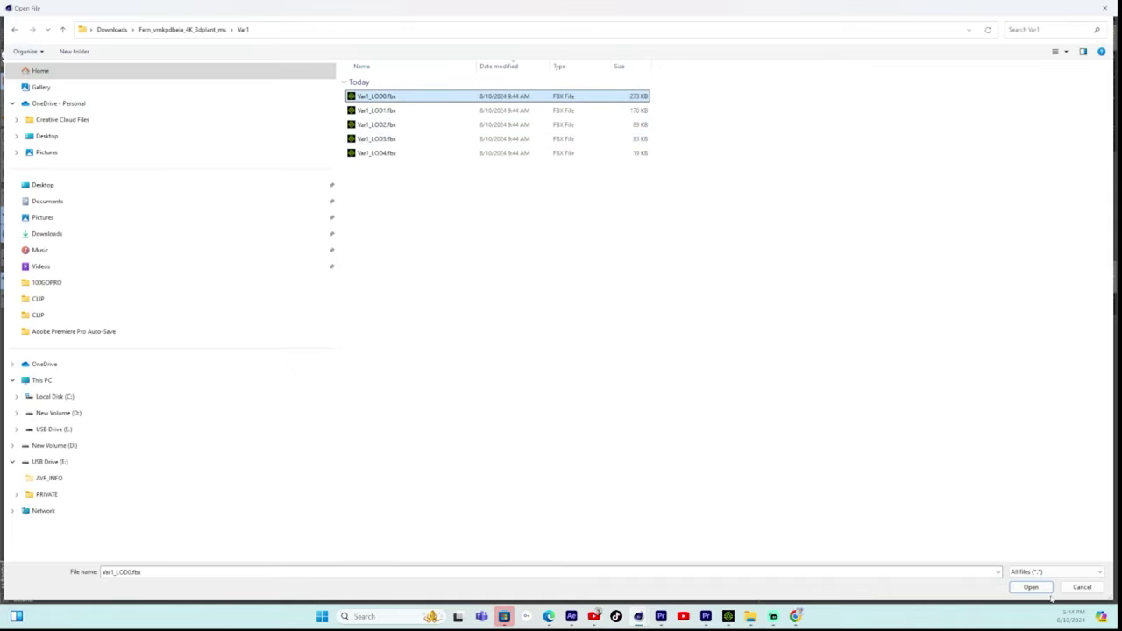
left_click(1045, 590)
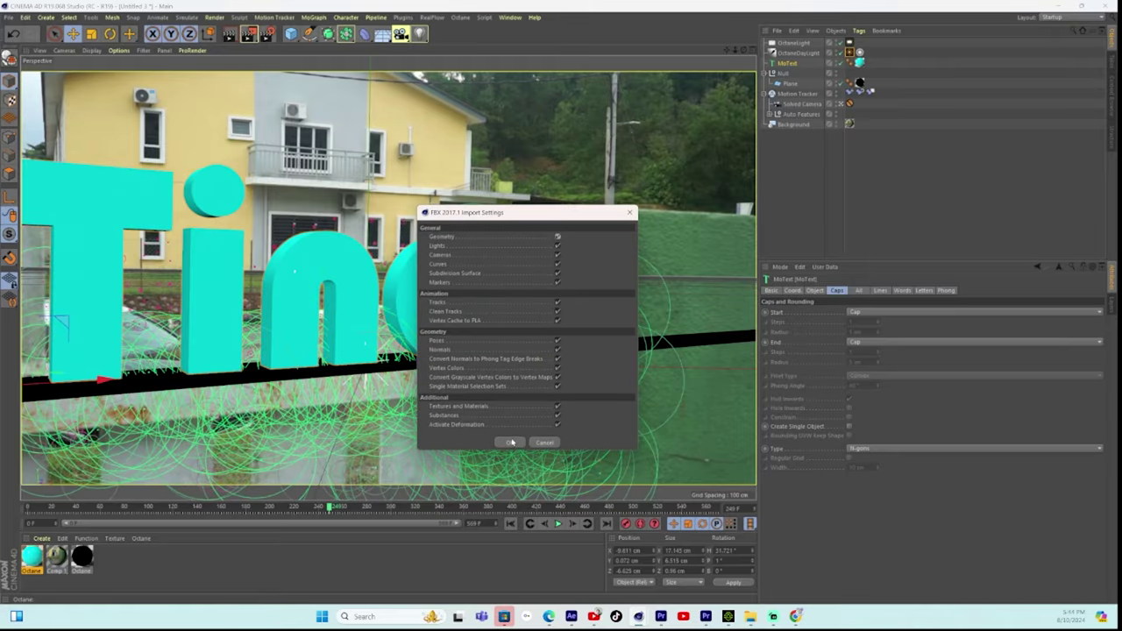
left_click(512, 443)
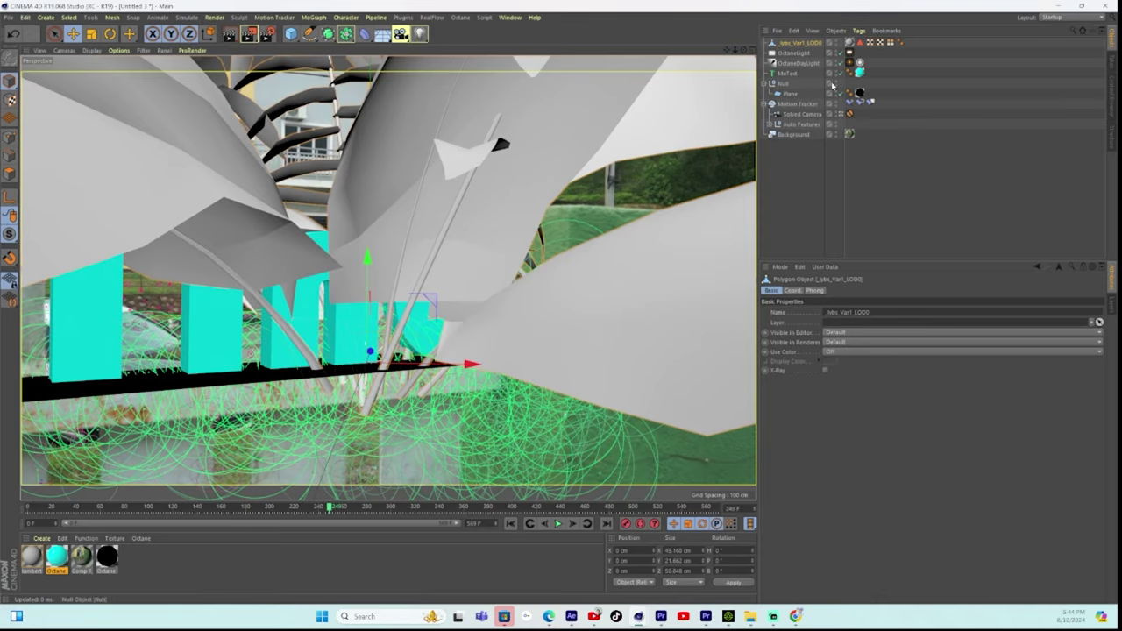
Put the imported fern mesh under a new null and scale the null to 0.49 on X, Y and Z.
left_click_drag(291, 33, 311, 45)
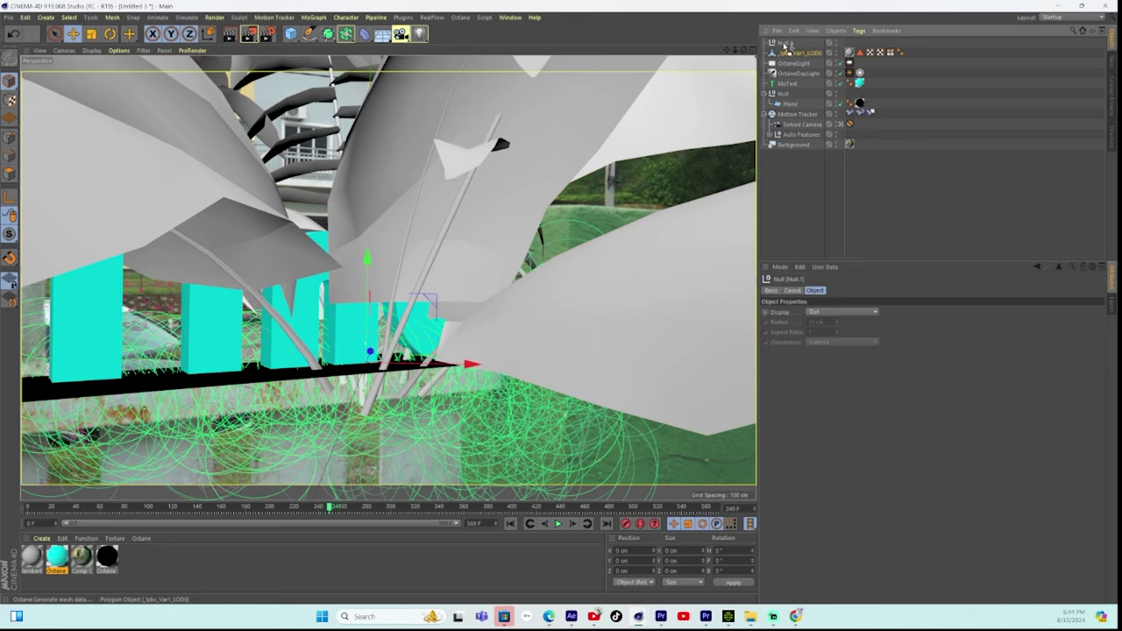
left_click_drag(784, 46, 784, 44)
left_click(783, 44)
left_click(791, 291)
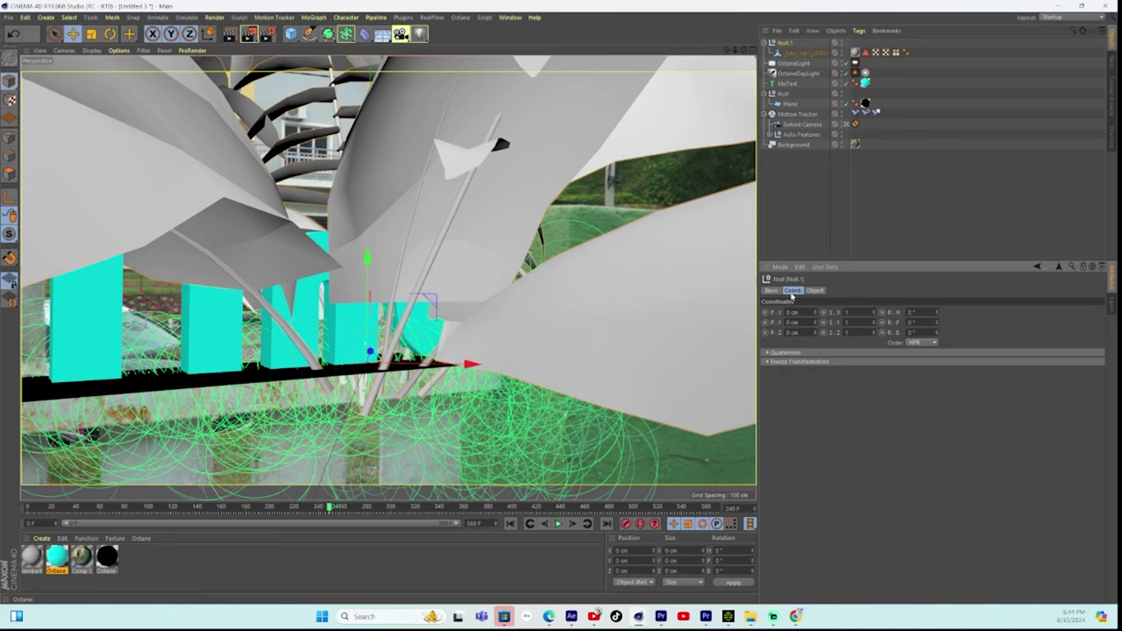
left_click_drag(875, 324, 875, 361)
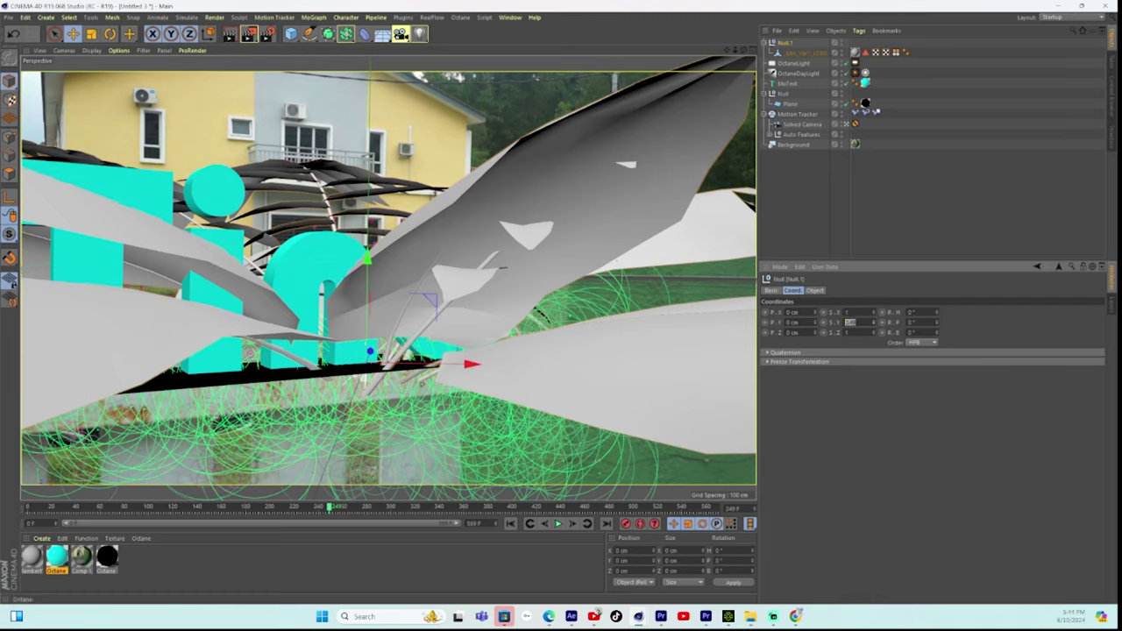
left_click(860, 339)
double_click(847, 332)
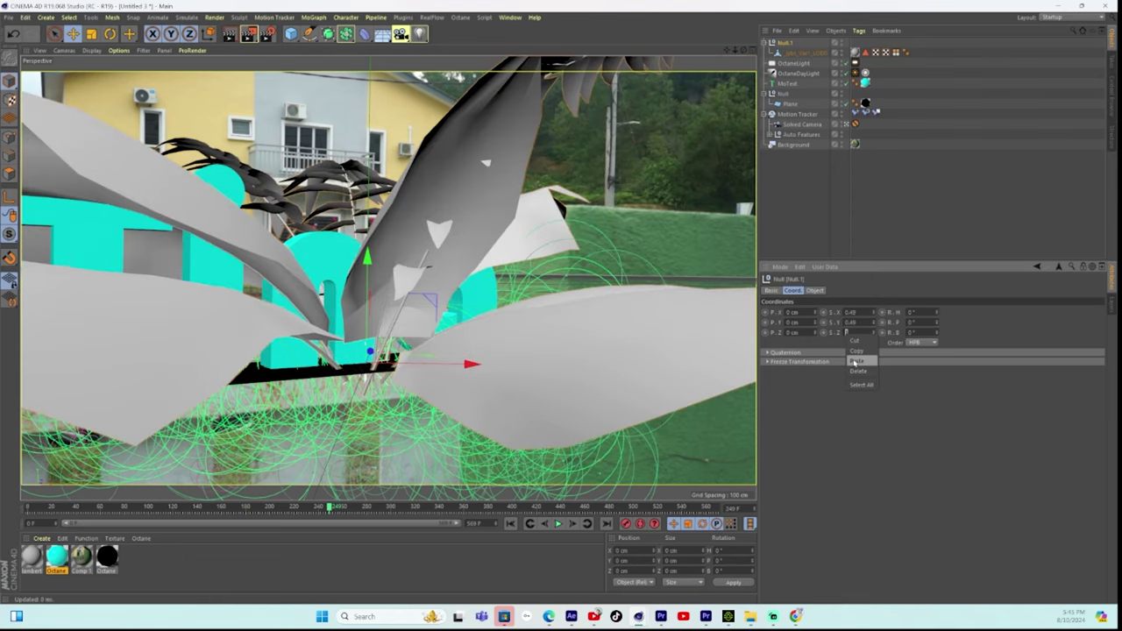
left_click(855, 362)
Raise the fern's null to about 0.49 cm in Y and rotate its pitch to about 52°.
mouse_move(363, 280)
left_mouse_down()
mouse_move(359, 245)
mouse_move(361, 280)
left_mouse_up()
left_click(110, 33)
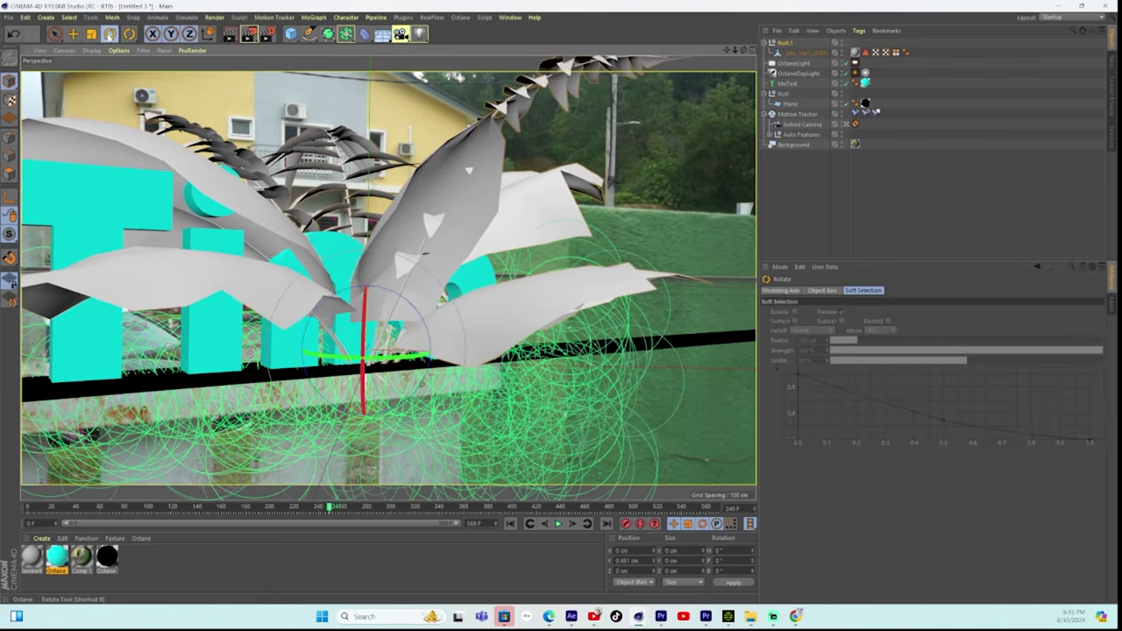
left_click_drag(364, 358, 365, 344)
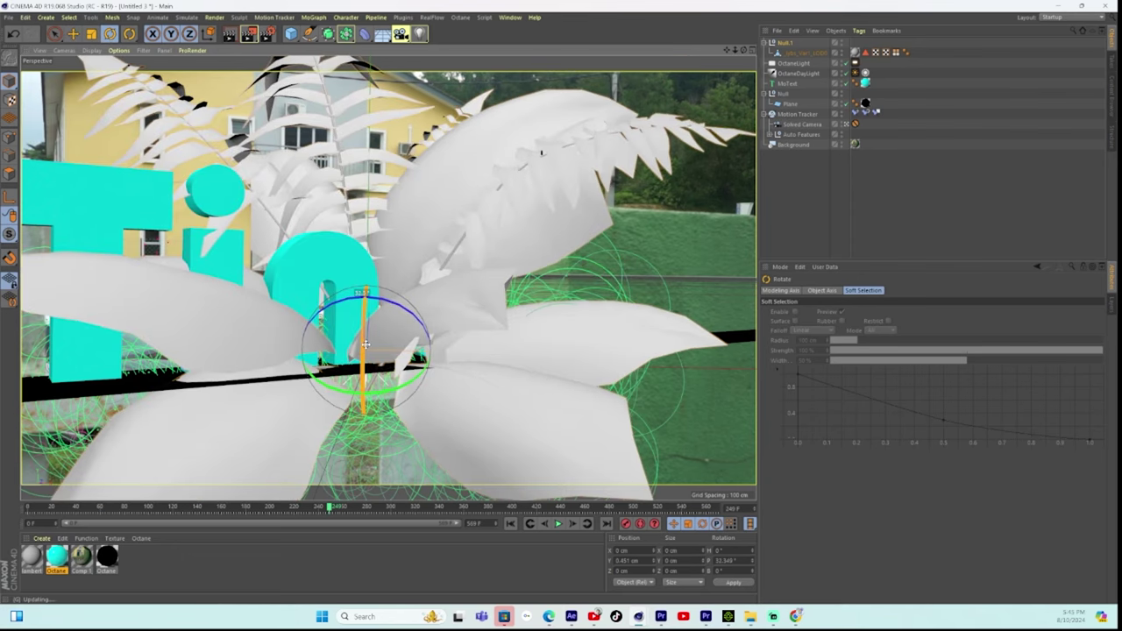
Move the fern's null beyond the last letter, to about 7.5 cm in X and 3.3 cm in Z, and reduce its pitch.
left_click(73, 34)
left_click_drag(468, 353, 654, 351)
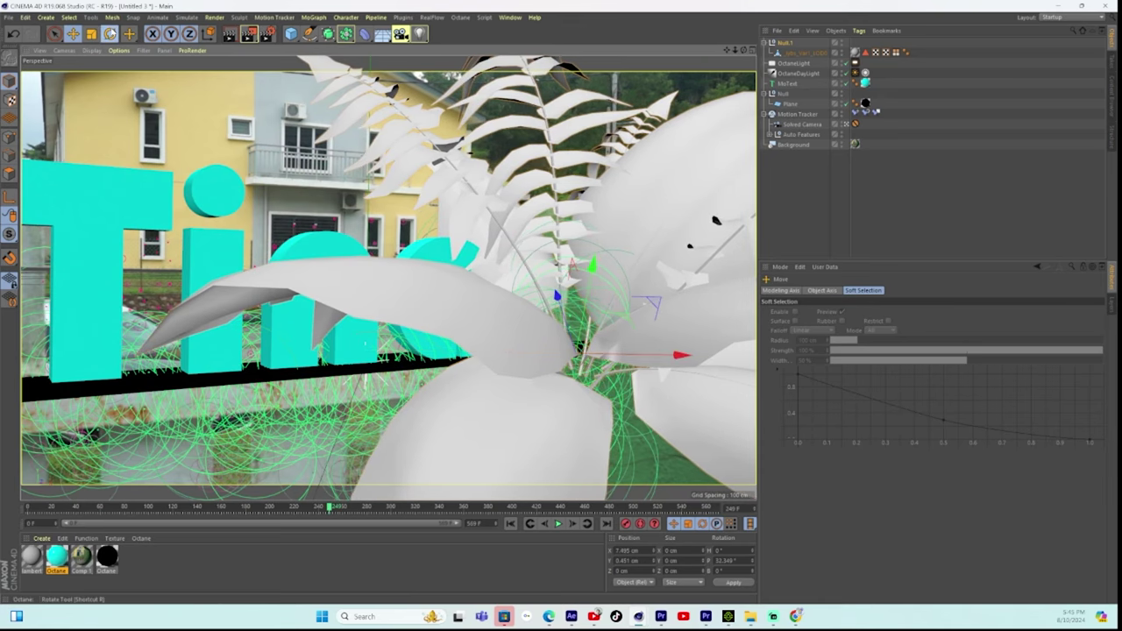
left_click(109, 34)
mouse_move(588, 355)
left_mouse_down()
mouse_move(589, 307)
mouse_move(590, 338)
left_mouse_up()
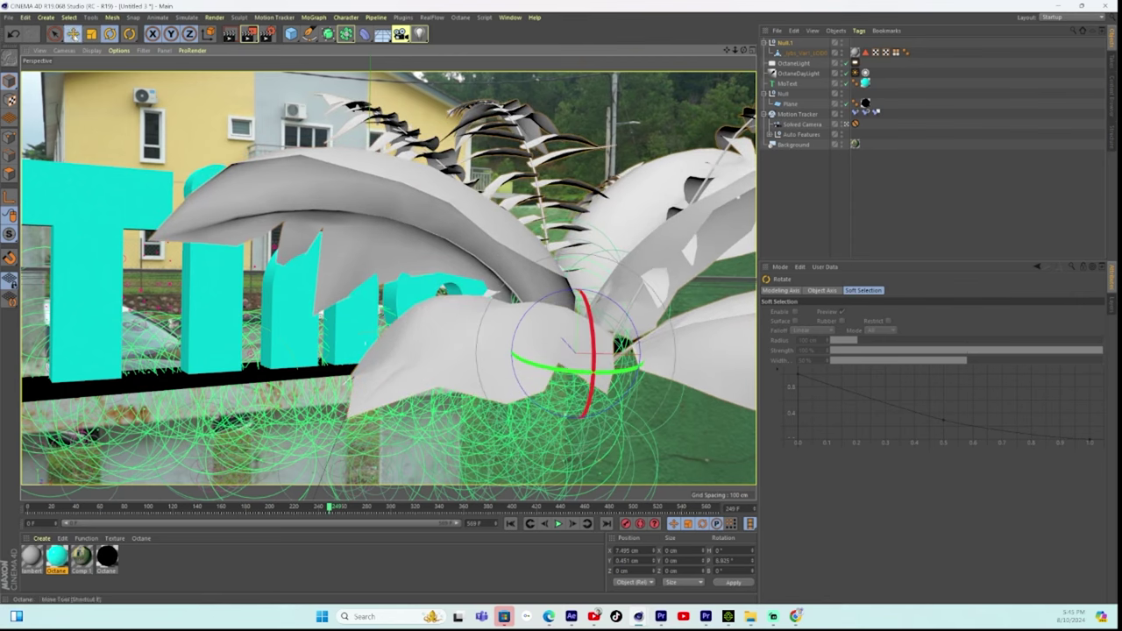
left_click(72, 33)
scroll(551, 333, "up", 3)
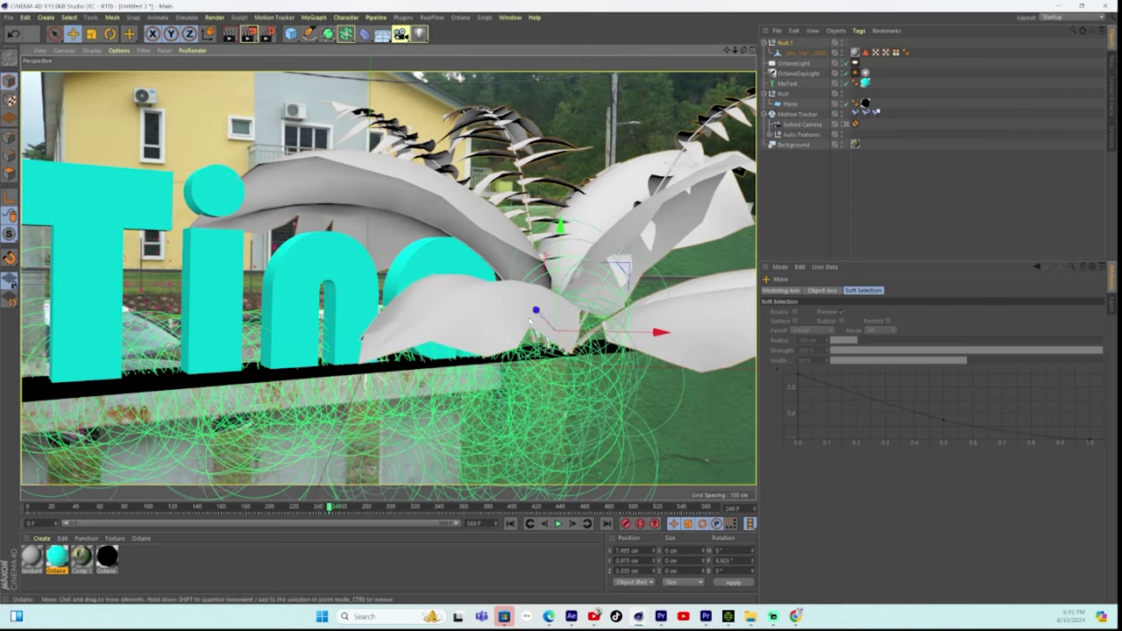
Go to frame 166, create a new Octane material and set its material type to Glossy.
left_click_drag(38, 508, 229, 507)
left_click(41, 540)
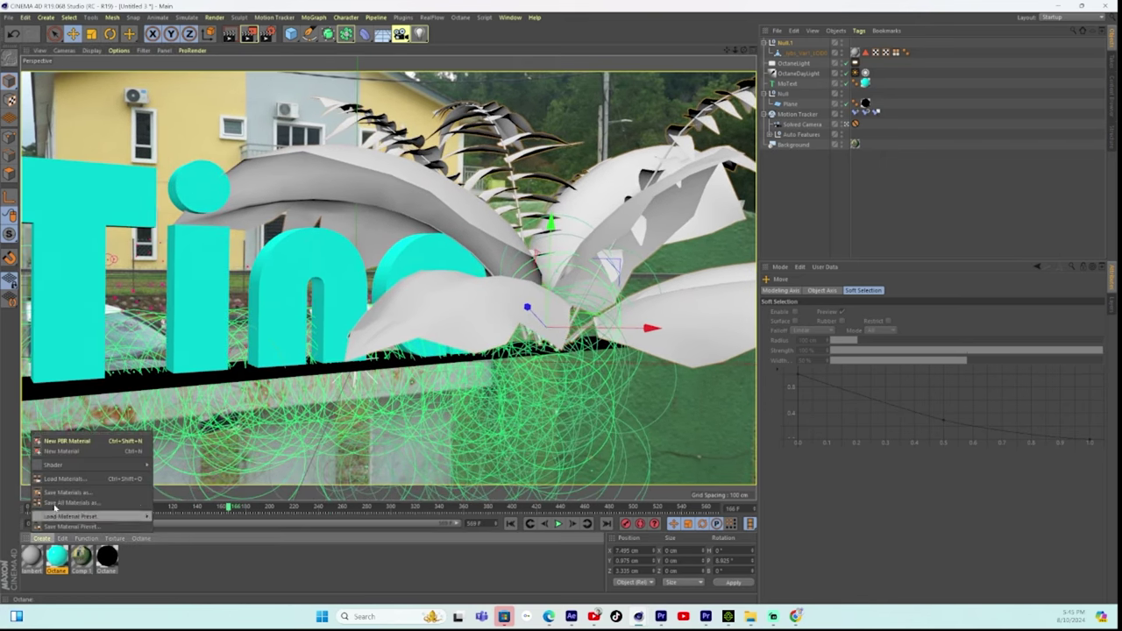
mouse_move(52, 464)
mouse_move(188, 445)
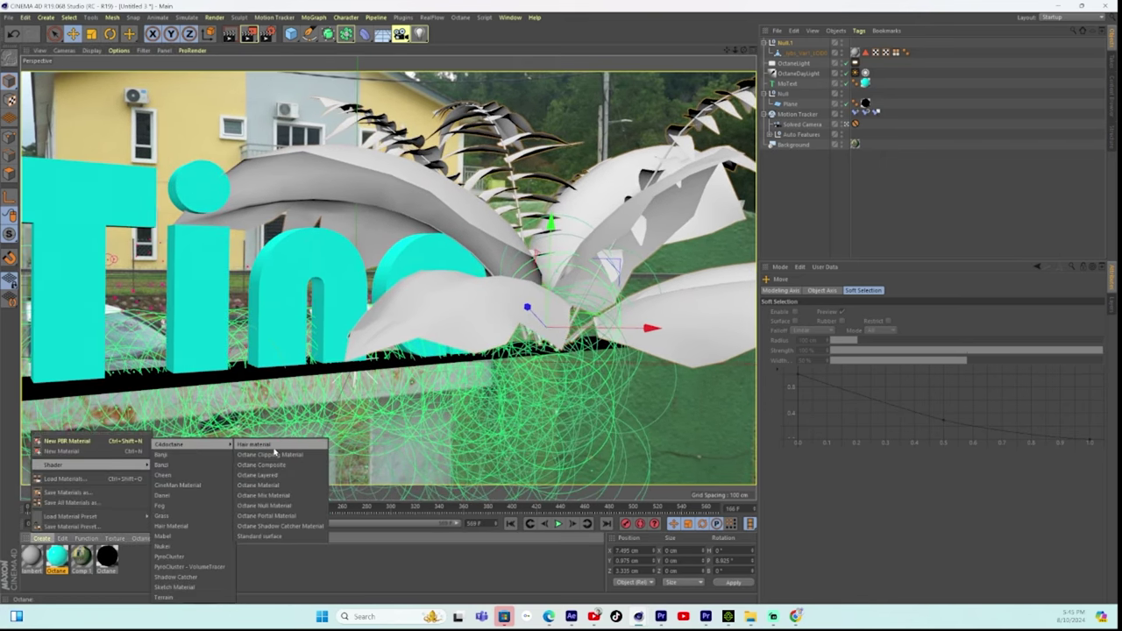
left_click(258, 485)
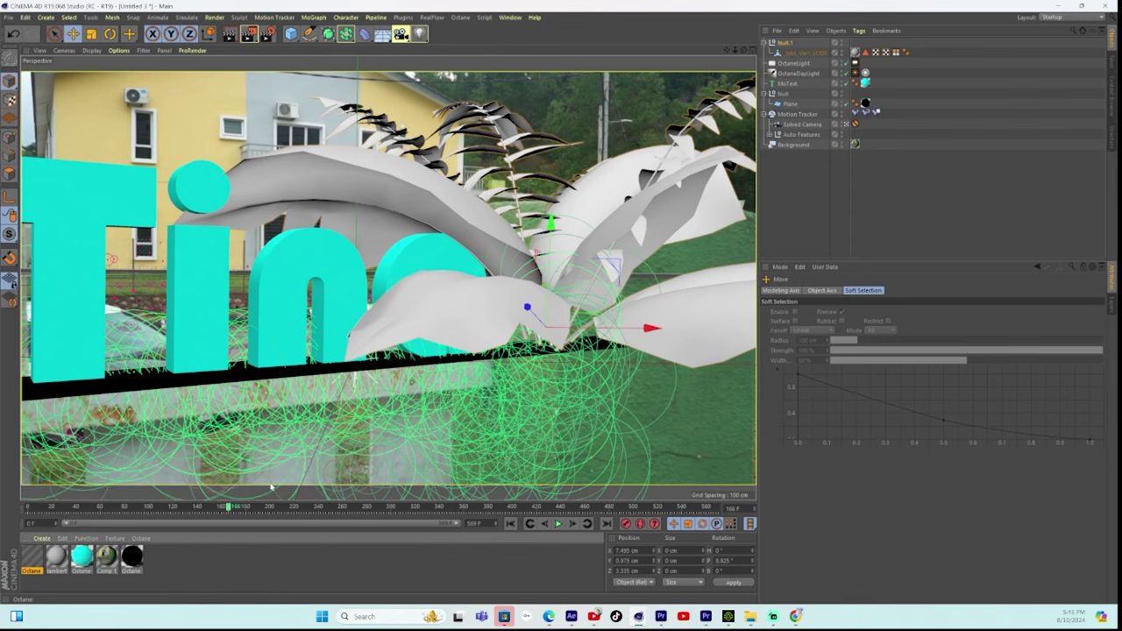
double_click(32, 556)
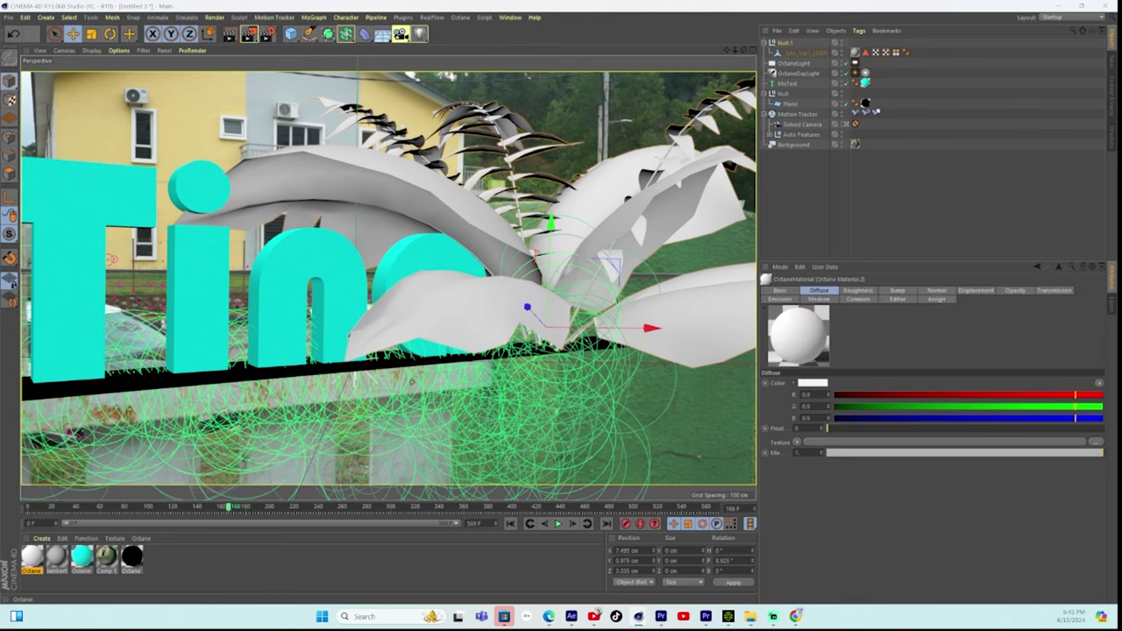
left_click(270, 298)
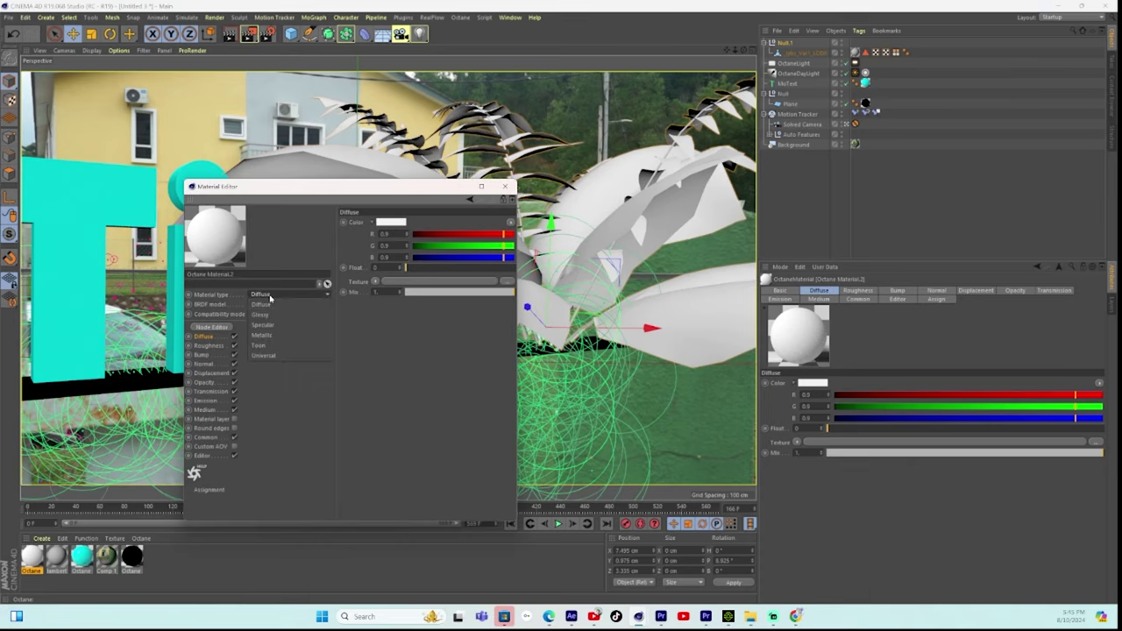
left_click(272, 315)
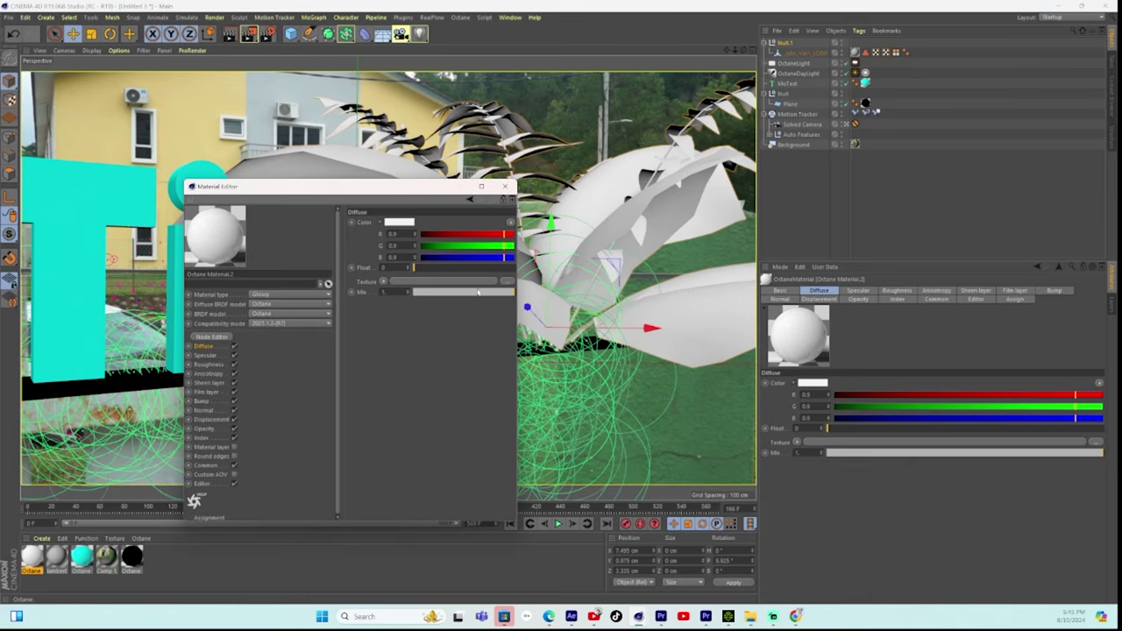
Load vmkpdbeia_4K_Albedo.jpg from the fern's Textures/Atlas folder as the Diffuse texture, without copying it to the project location.
left_click(505, 281)
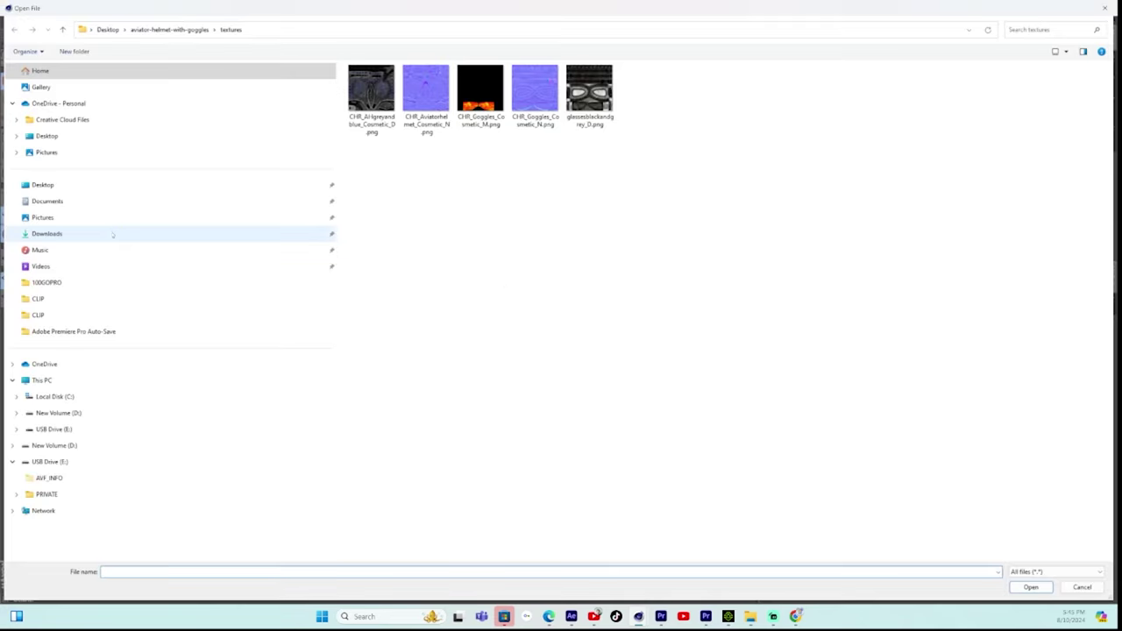
left_click(83, 234)
double_click(741, 114)
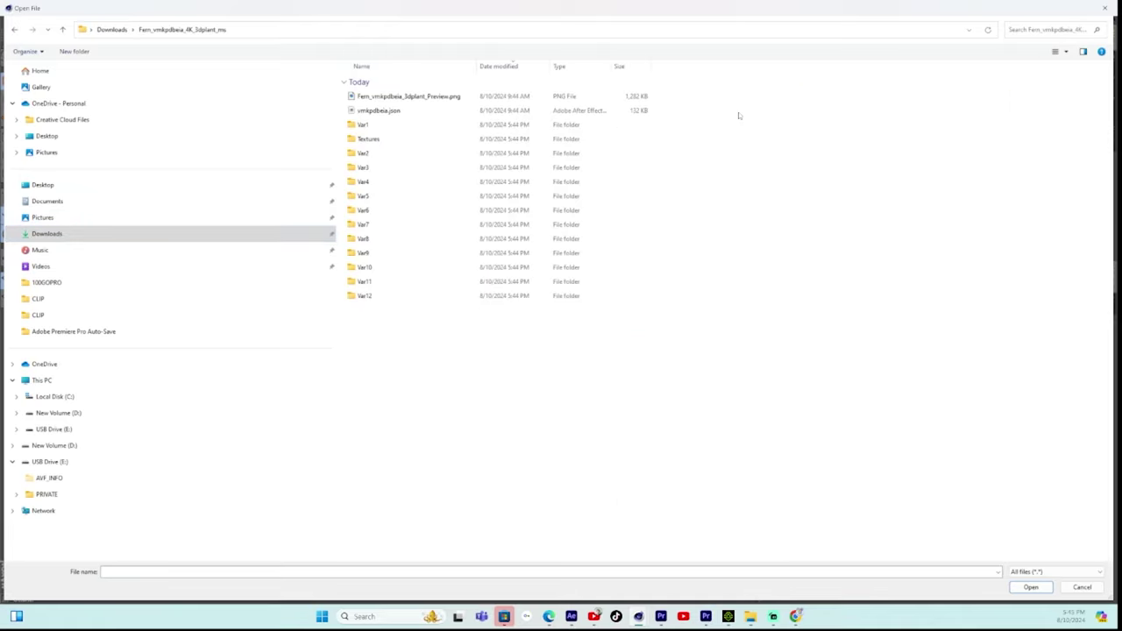
double_click(411, 138)
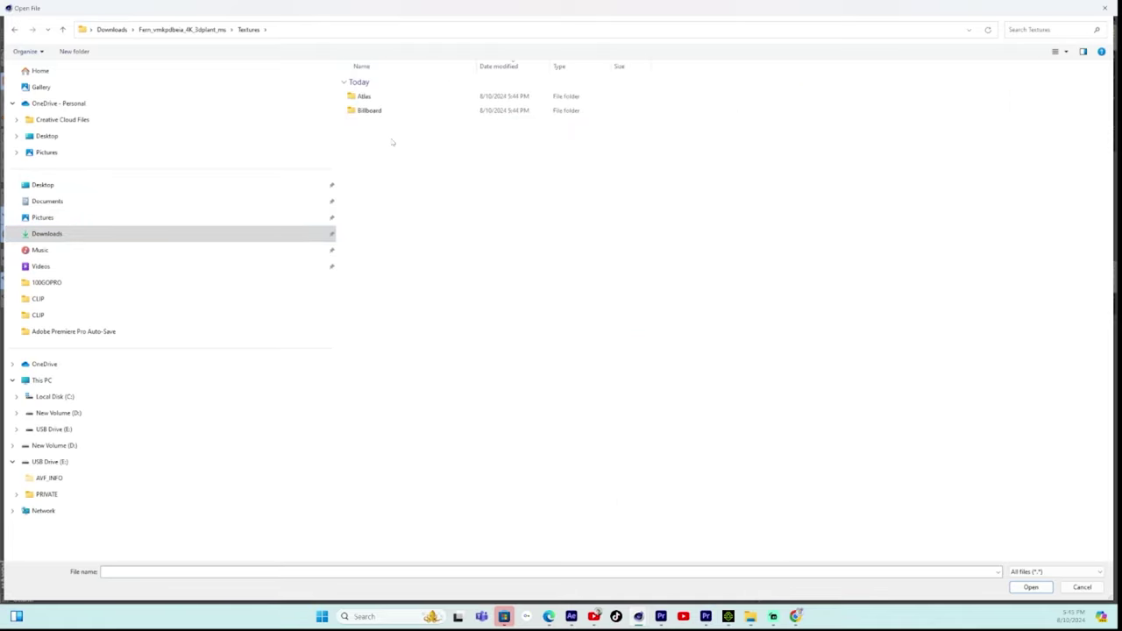
double_click(364, 97)
right_click(429, 328)
mouse_move(491, 331)
left_click(586, 332)
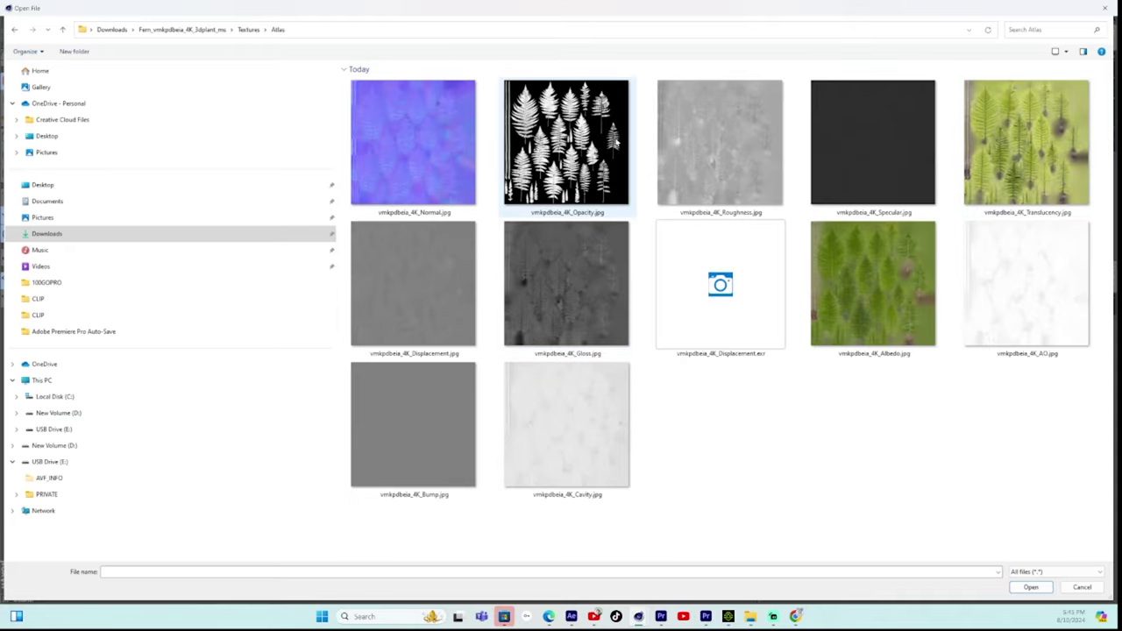
left_click(882, 296)
left_click(1026, 585)
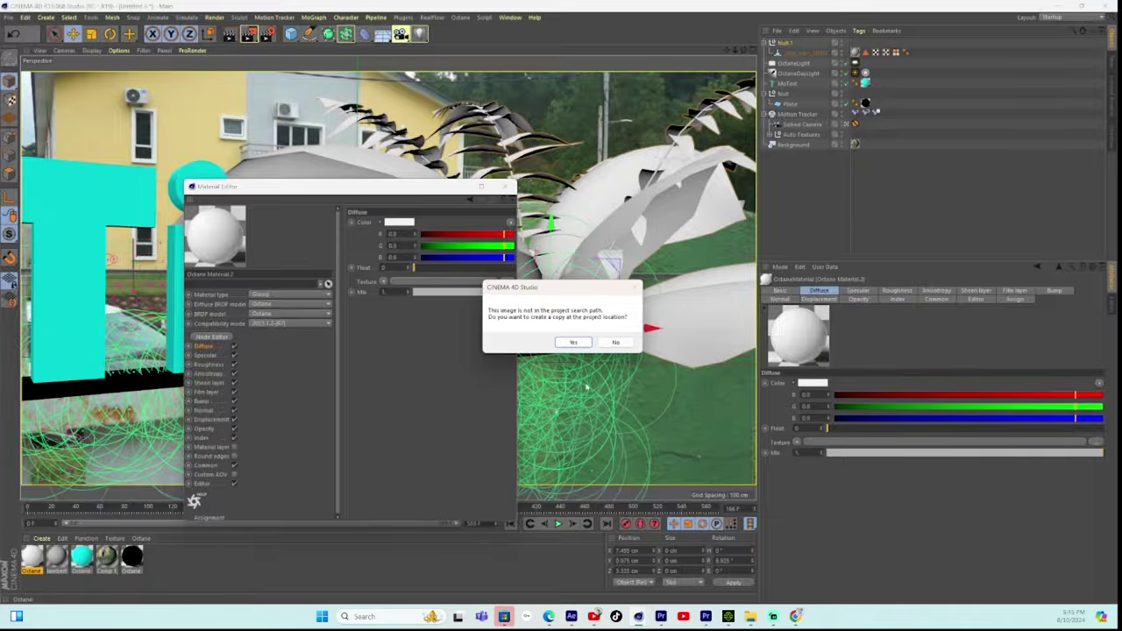
left_click(616, 343)
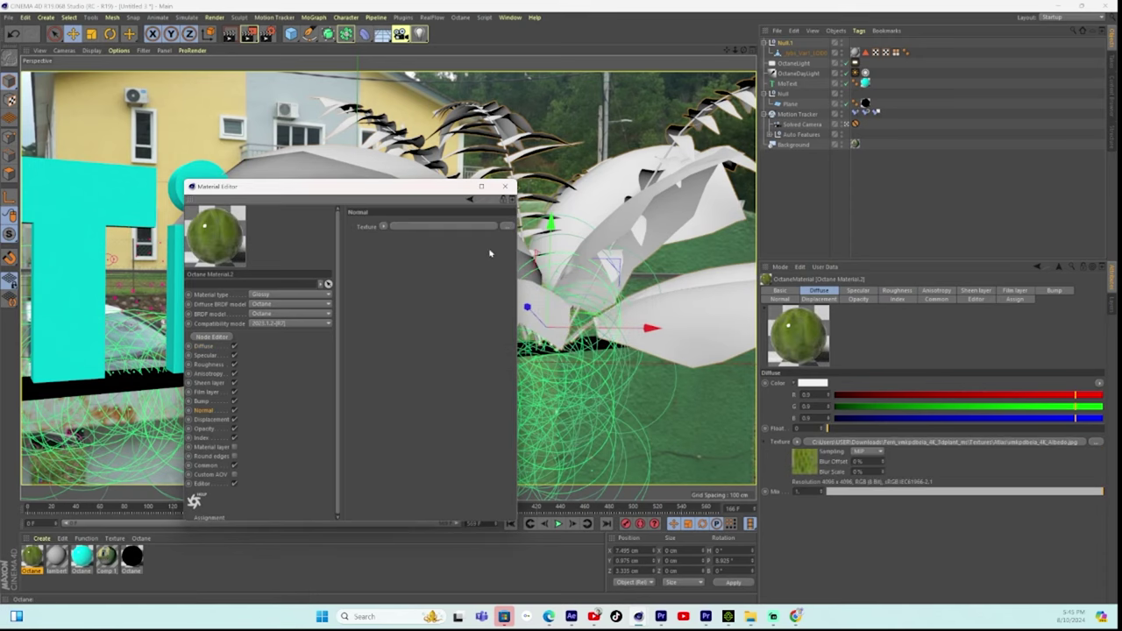
Load vmkpdbeia_4K_Normal.jpg as the material's Normal texture, without copying it to the project location.
left_click(505, 227)
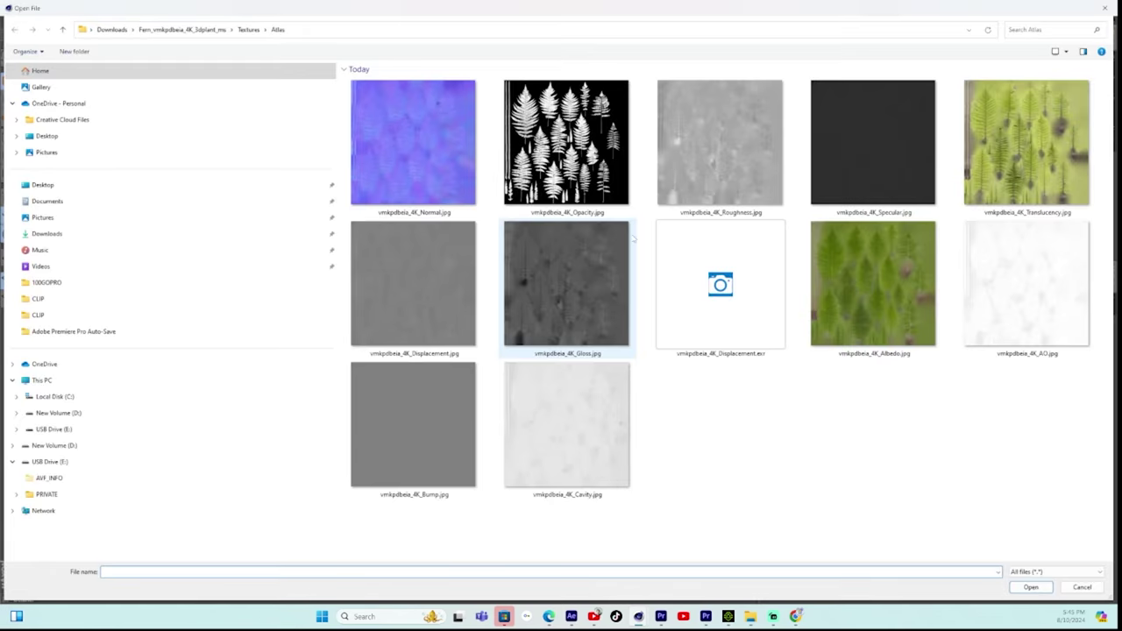
left_click(433, 185)
left_click(1031, 587)
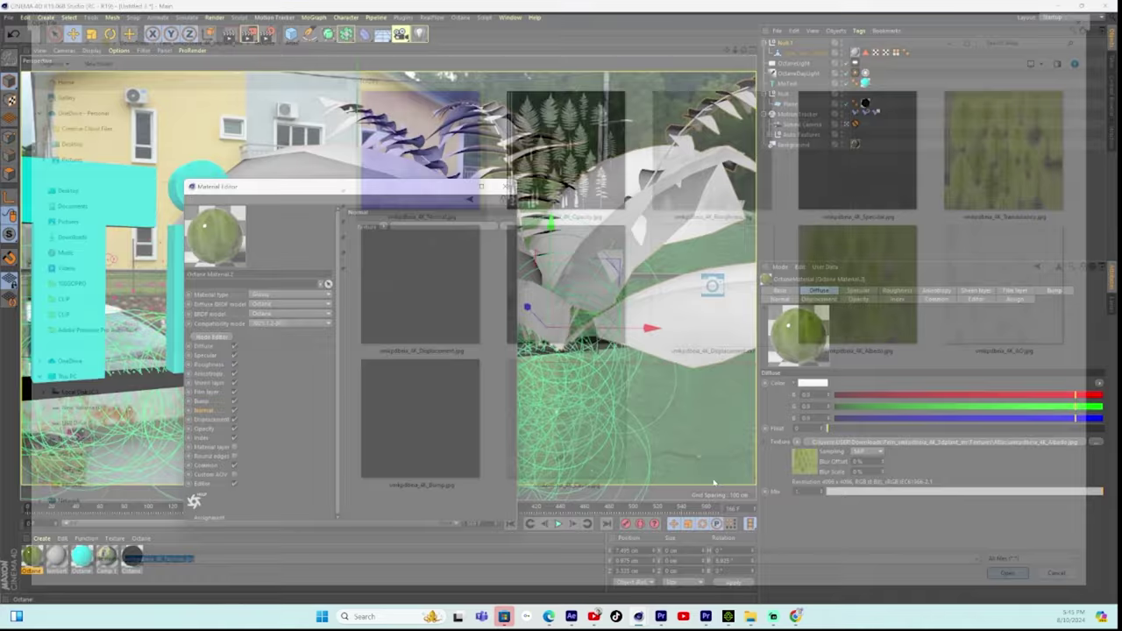
left_click(616, 342)
Load vmkpdbeia_4K_Opacity.jpg as the fern material's Opacity texture, without copying it to the project location, and close the editor.
left_click(207, 429)
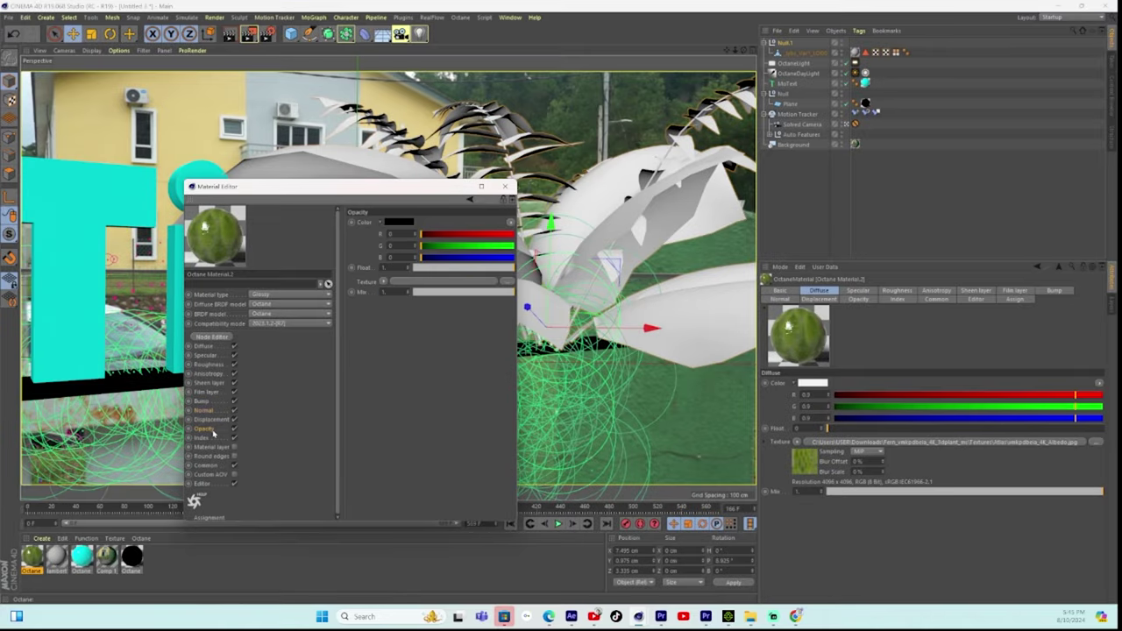
left_click(508, 280)
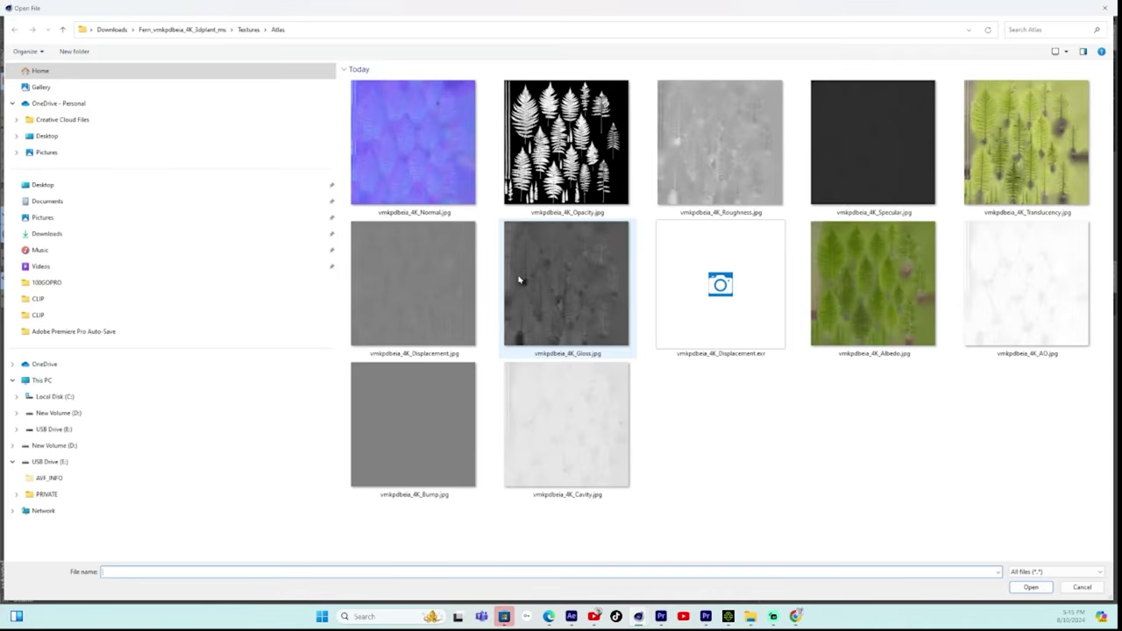
left_click(567, 142)
left_click(1030, 587)
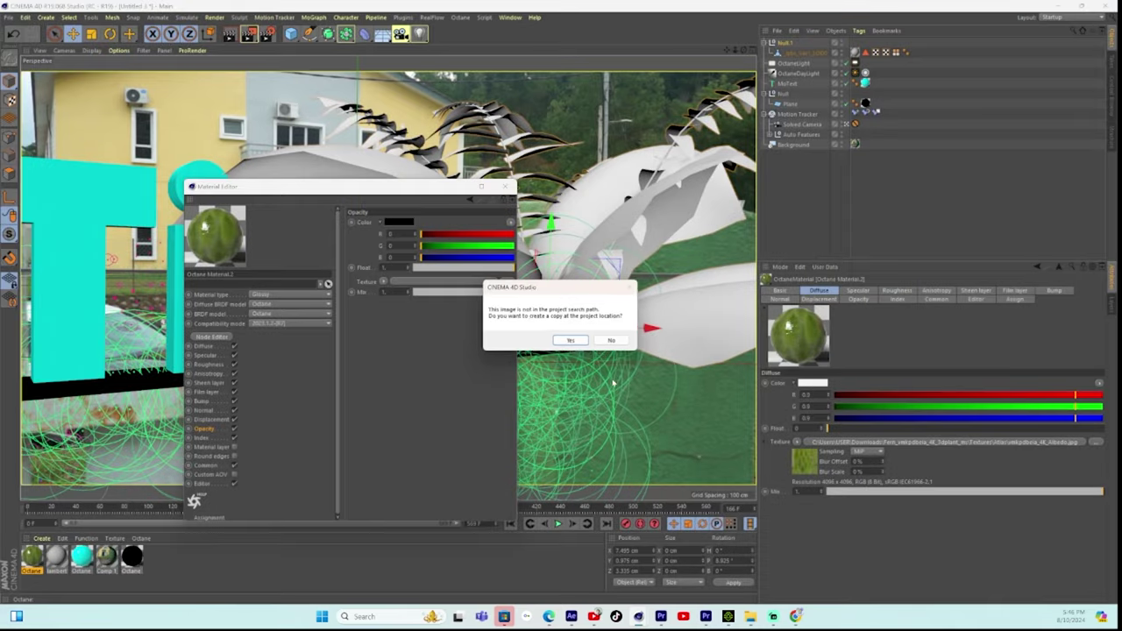
left_click(617, 343)
left_click(506, 187)
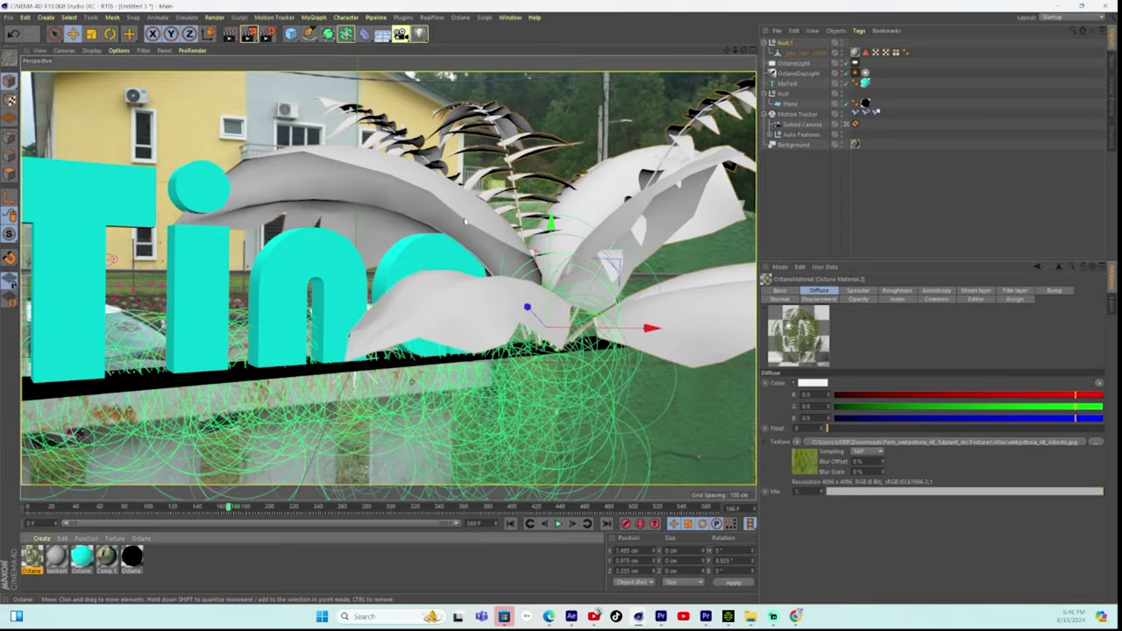
Apply the new Octane material to the fern mesh and delete its original lambert1 texture tag.
left_click_drag(474, 221, 473, 221)
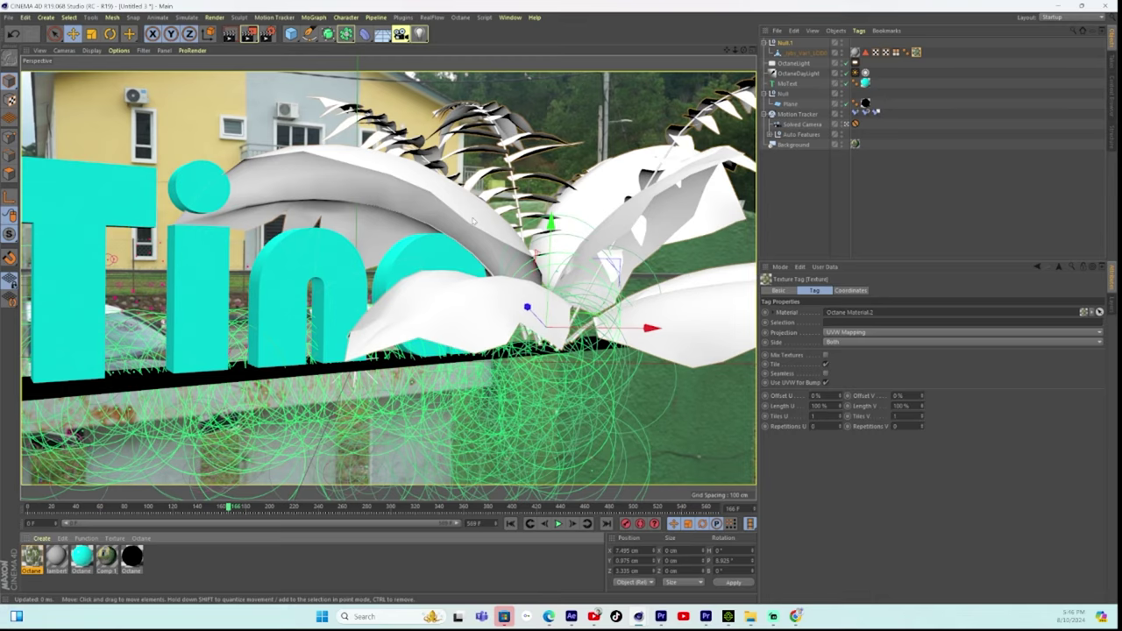
left_click(854, 53)
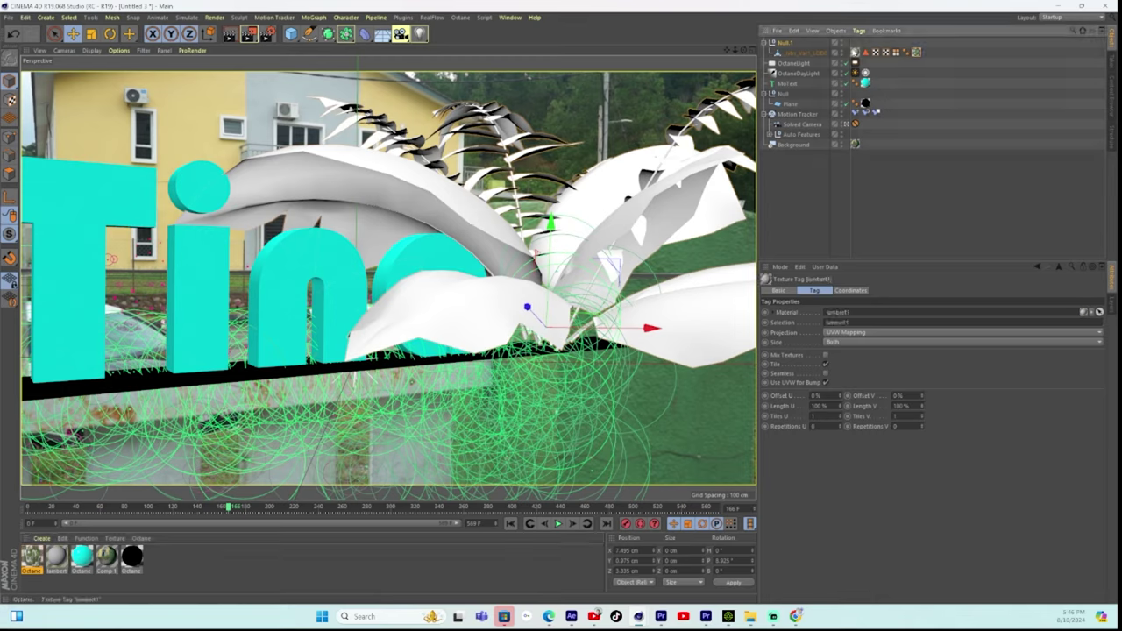
key("Delete")
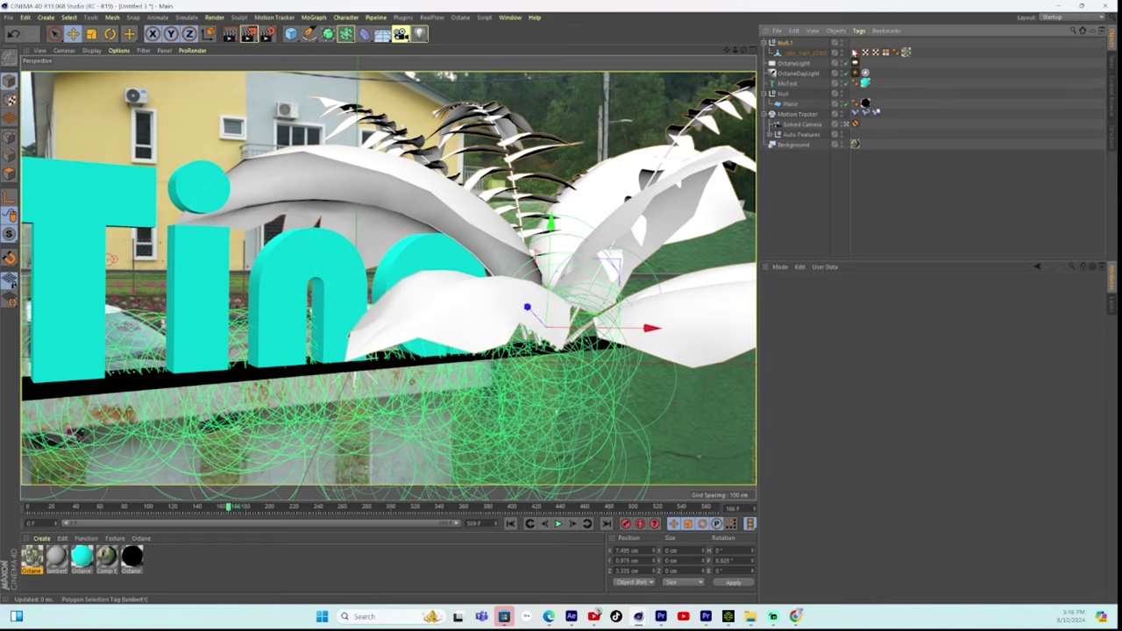
left_click(793, 54)
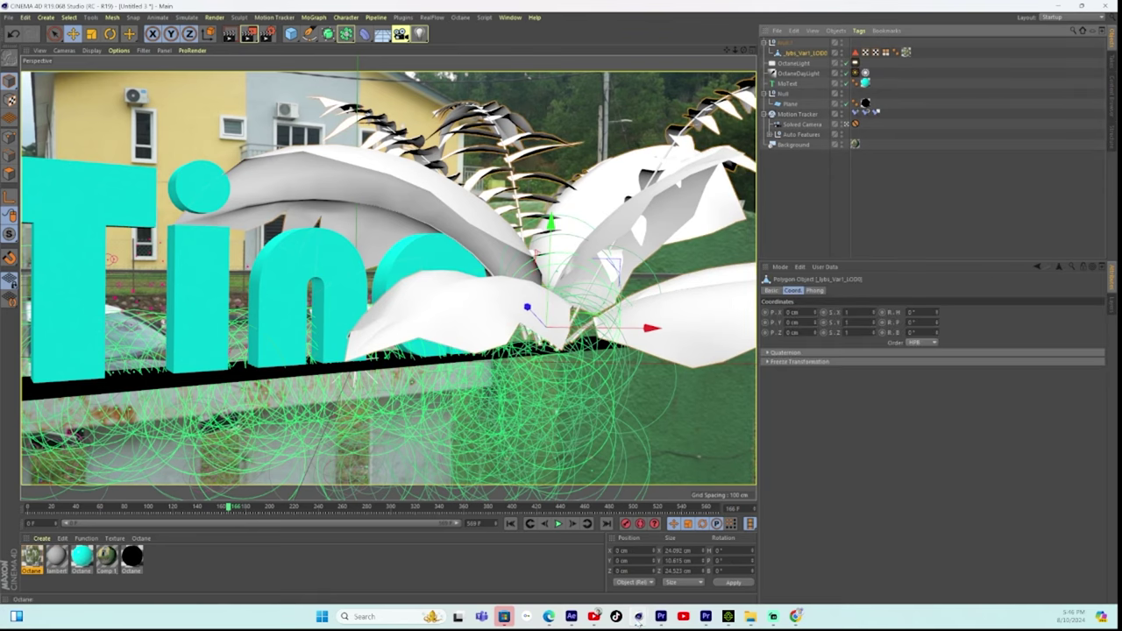
Bring up the Octane Live Viewer and dock it beside the perspective viewport, giving the viewport slightly more width.
mouse_move(639, 617)
left_click(716, 576)
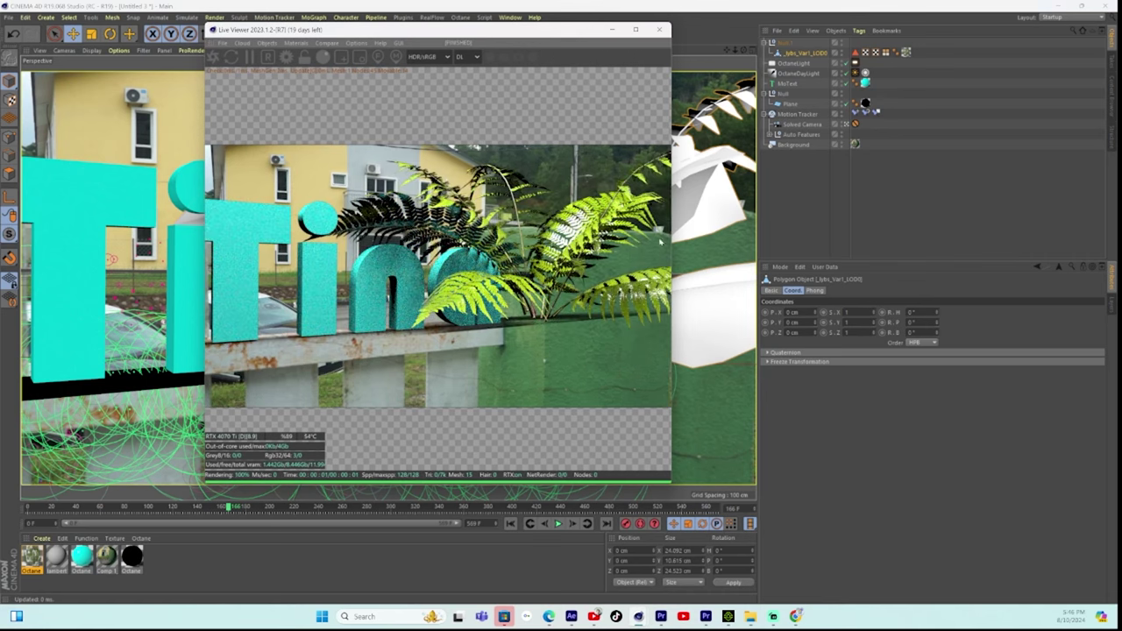
left_click_drag(565, 34, 1120, 114)
left_click(79, 109)
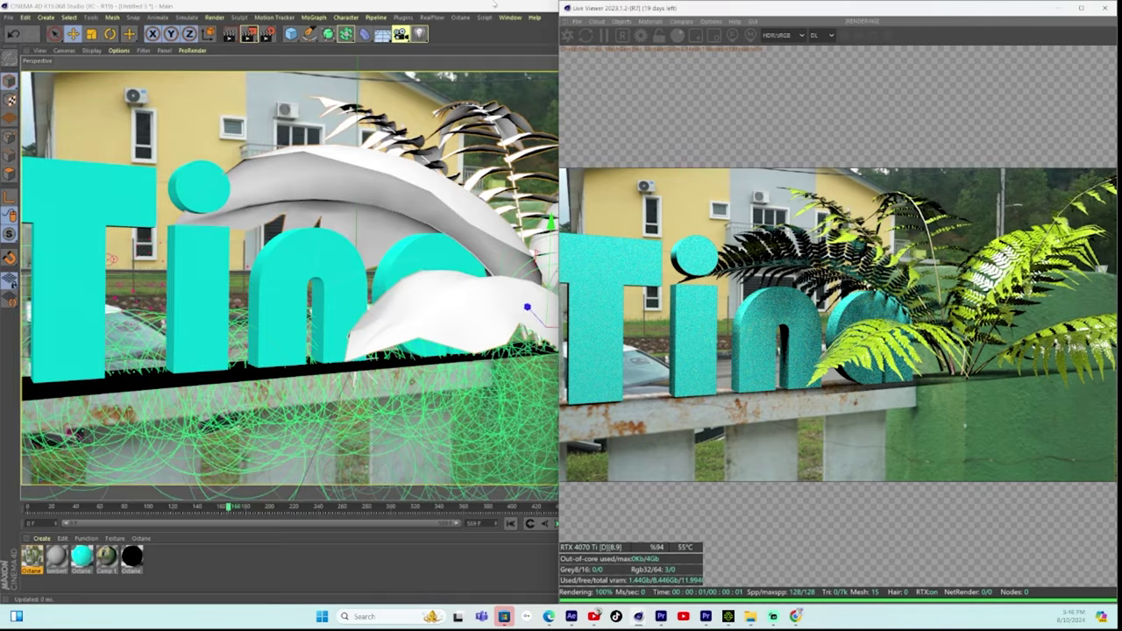
left_click(1081, 8)
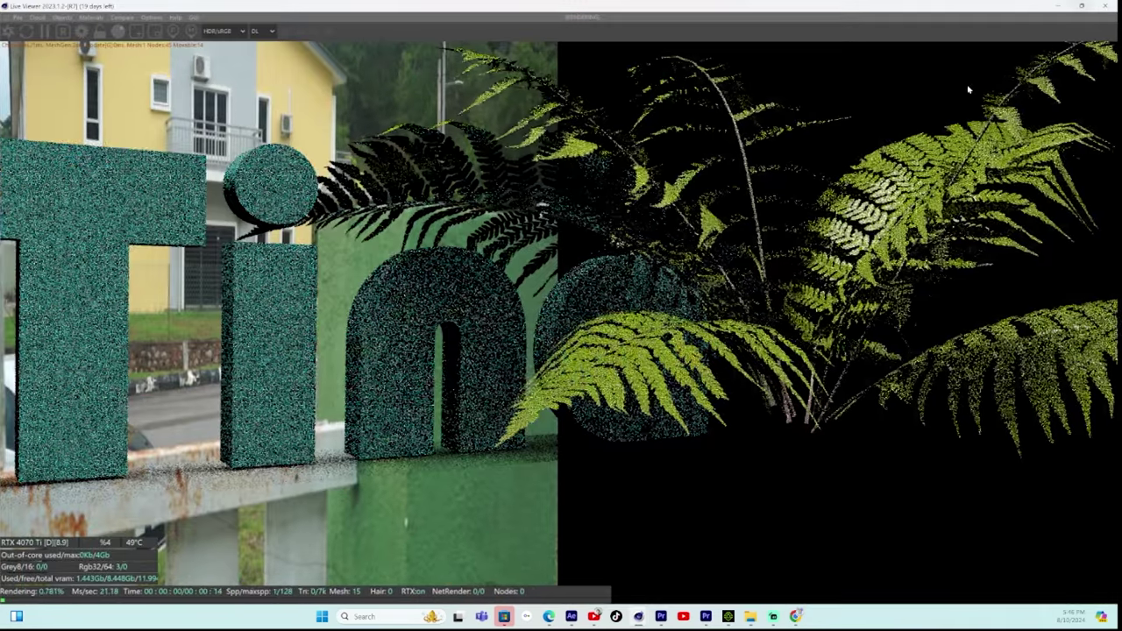
left_click(1082, 8)
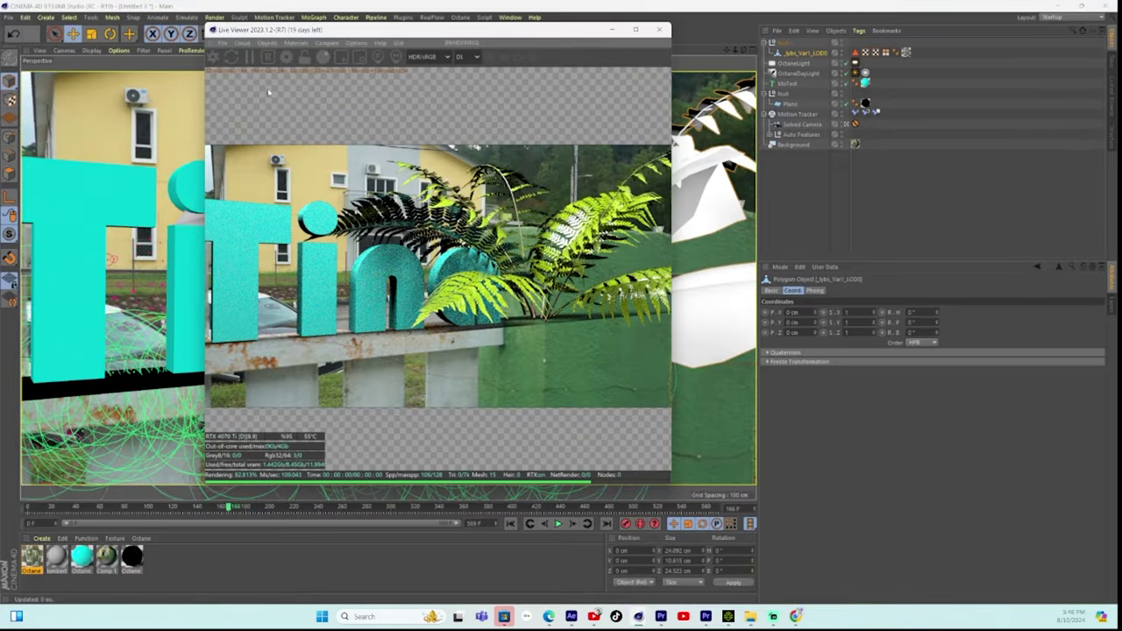
left_click_drag(719, 155, 748, 160)
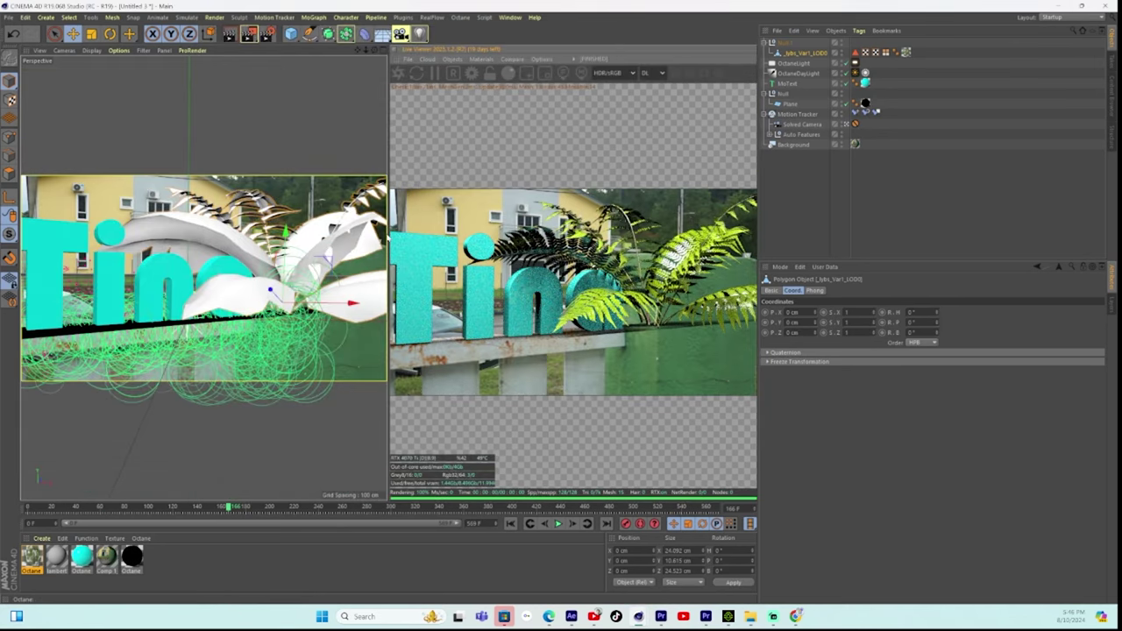
left_click_drag(387, 237, 422, 238)
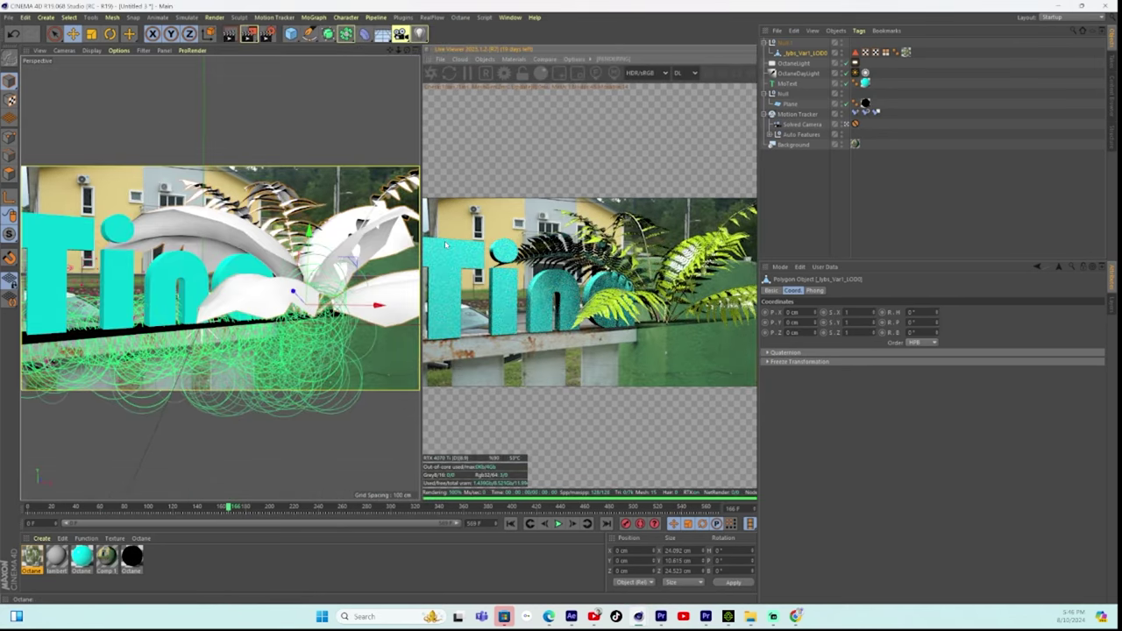
Move the fern mesh to about -5.7 cm in X and rotate its pitch to about 46°.
left_click_drag(386, 310, 347, 312)
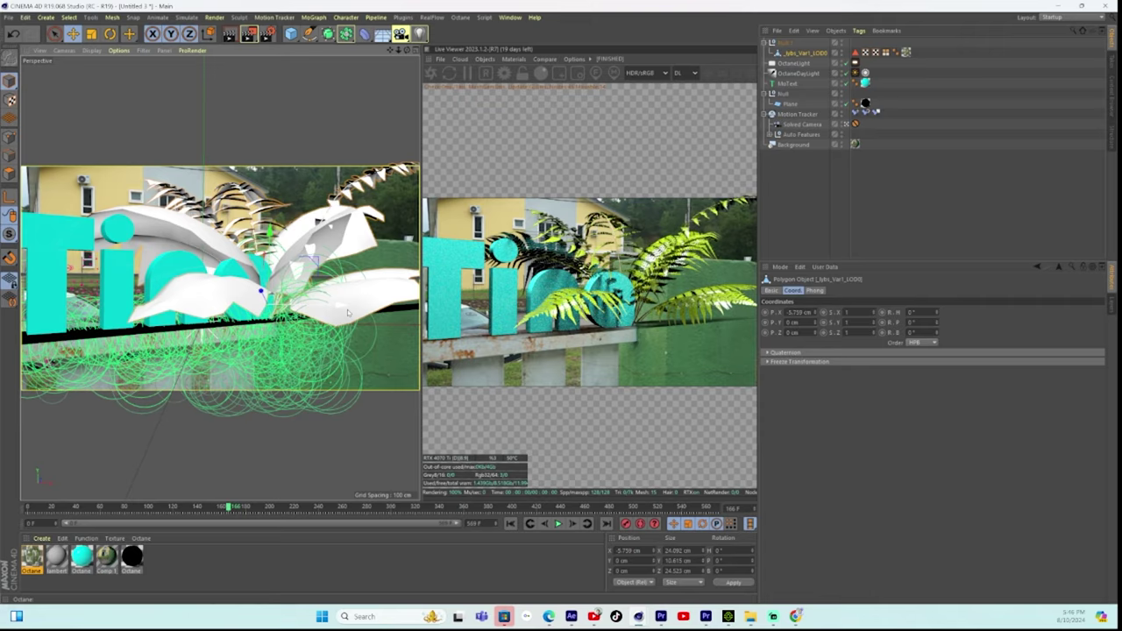
key("r")
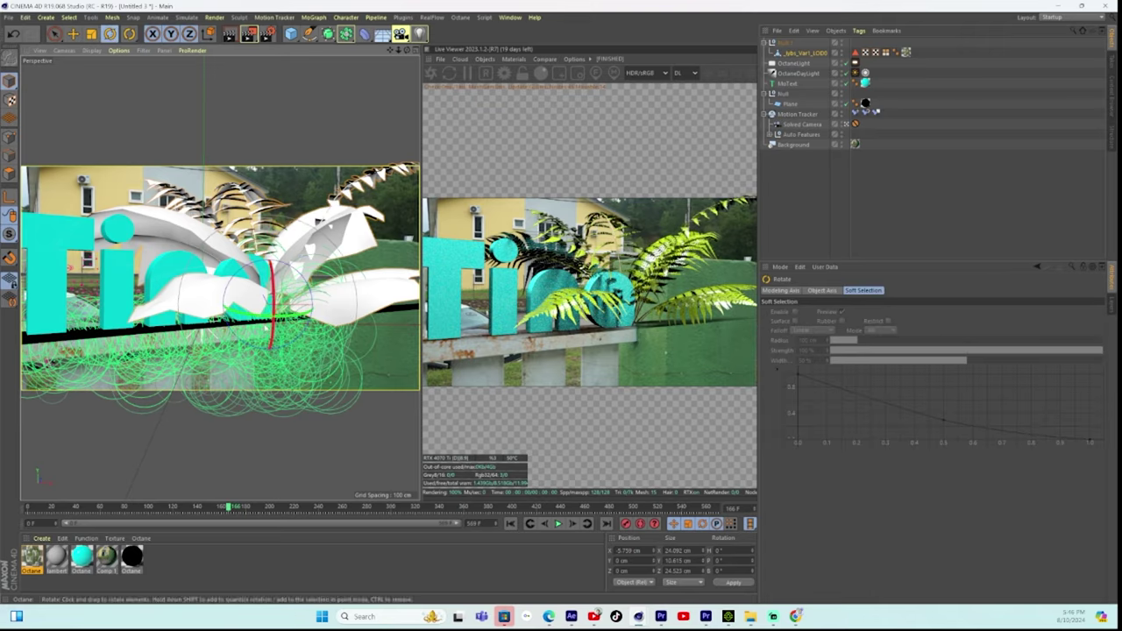
left_click_drag(276, 282, 282, 340)
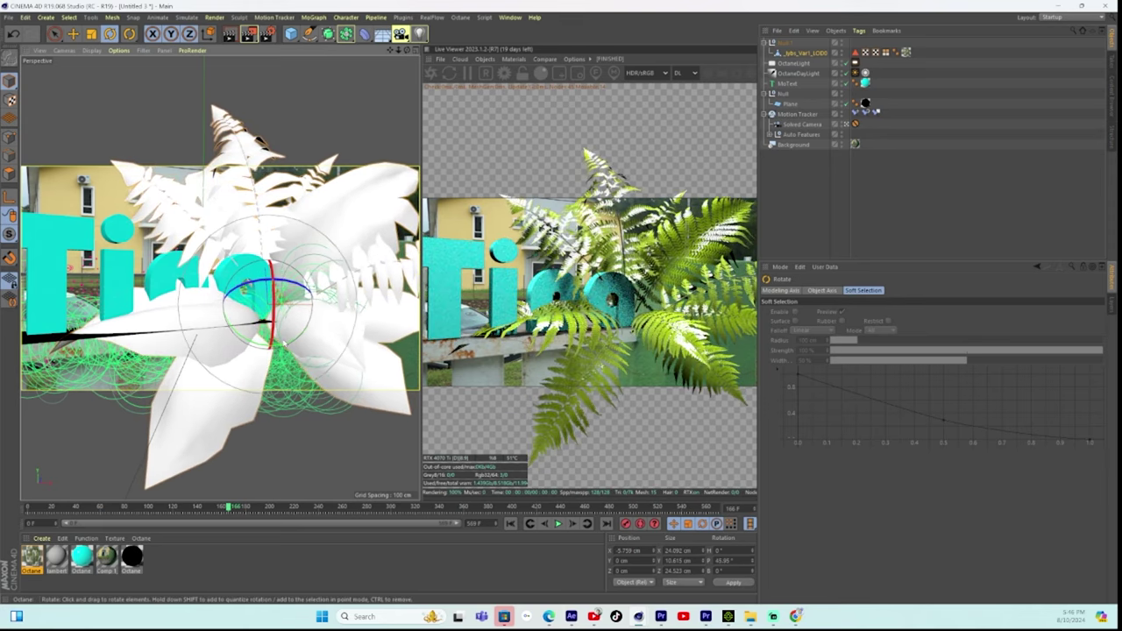
Raise the Octane daylight's power to about 3.48.
left_click(855, 74)
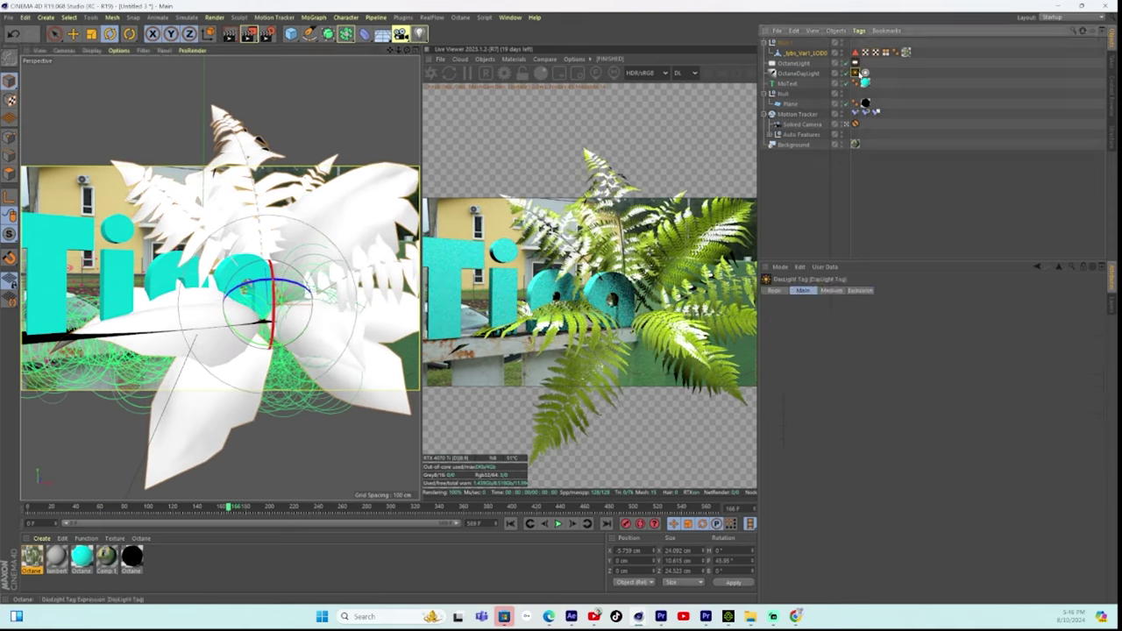
left_click_drag(861, 329, 962, 332)
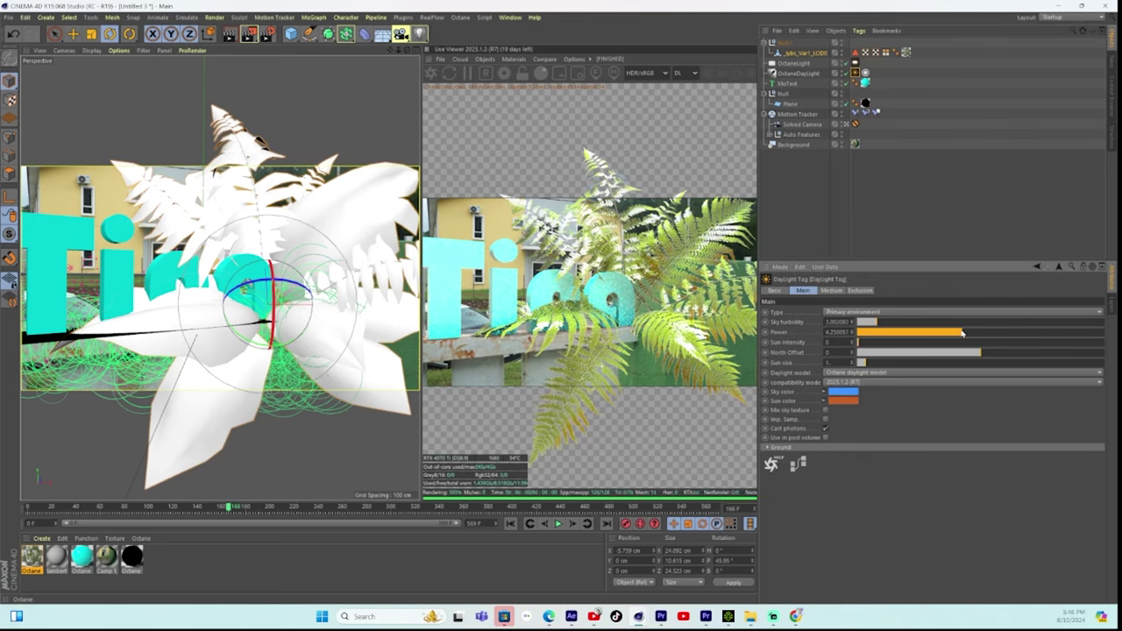
left_click_drag(962, 332, 904, 338)
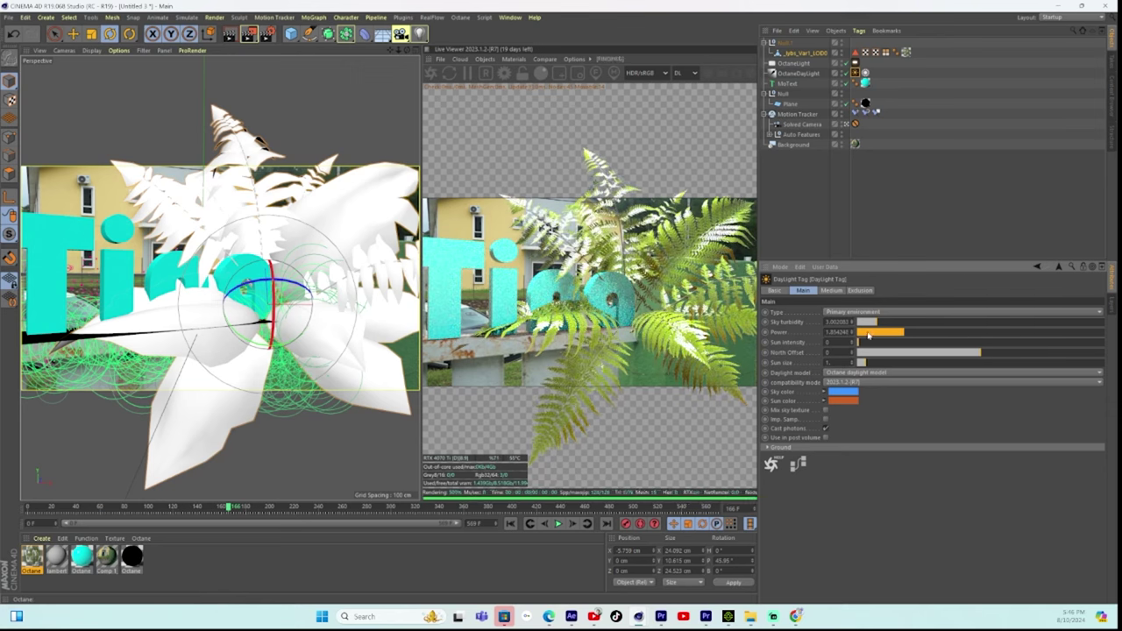
left_click_drag(861, 334, 927, 333)
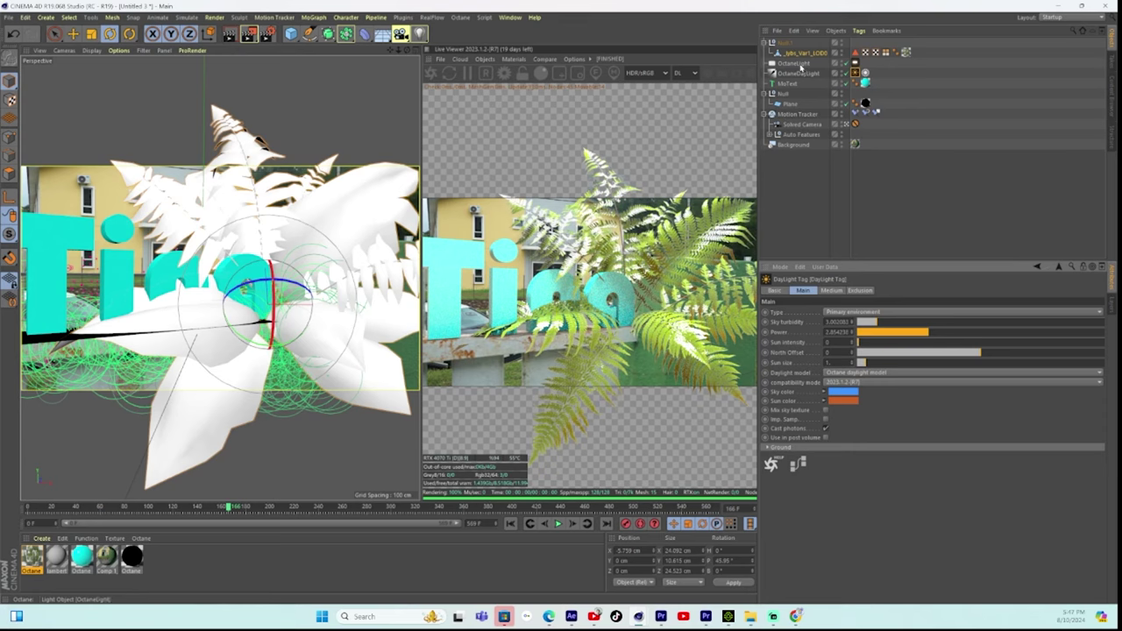
left_click_drag(942, 338, 943, 336)
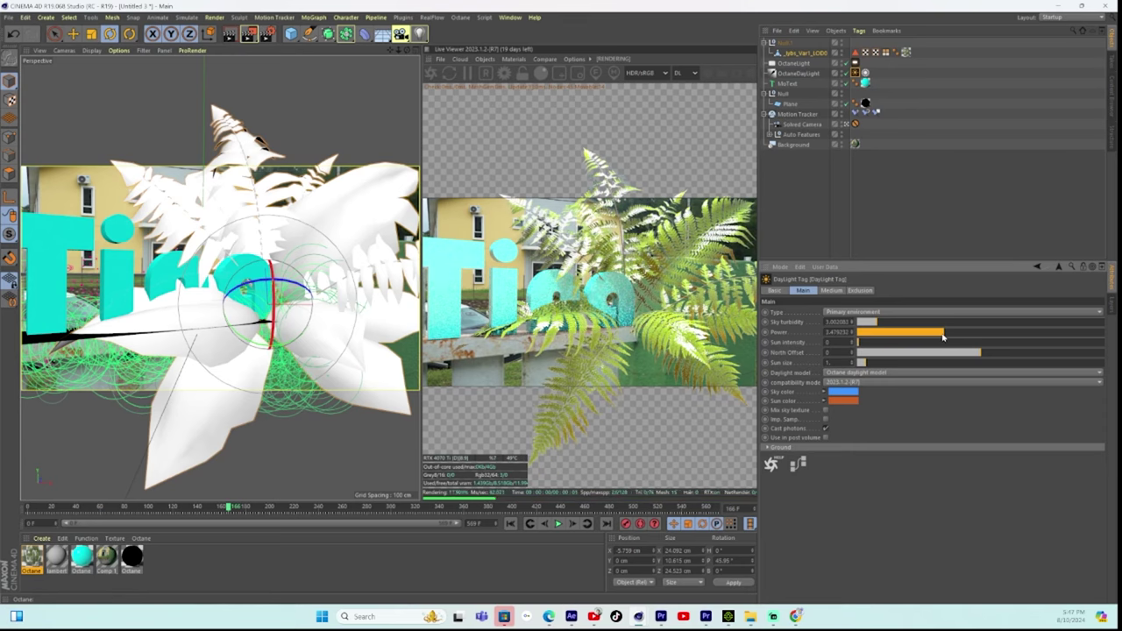
Move the Octane area light to about 18 cm in Z and go to frame 374.
left_click(796, 64)
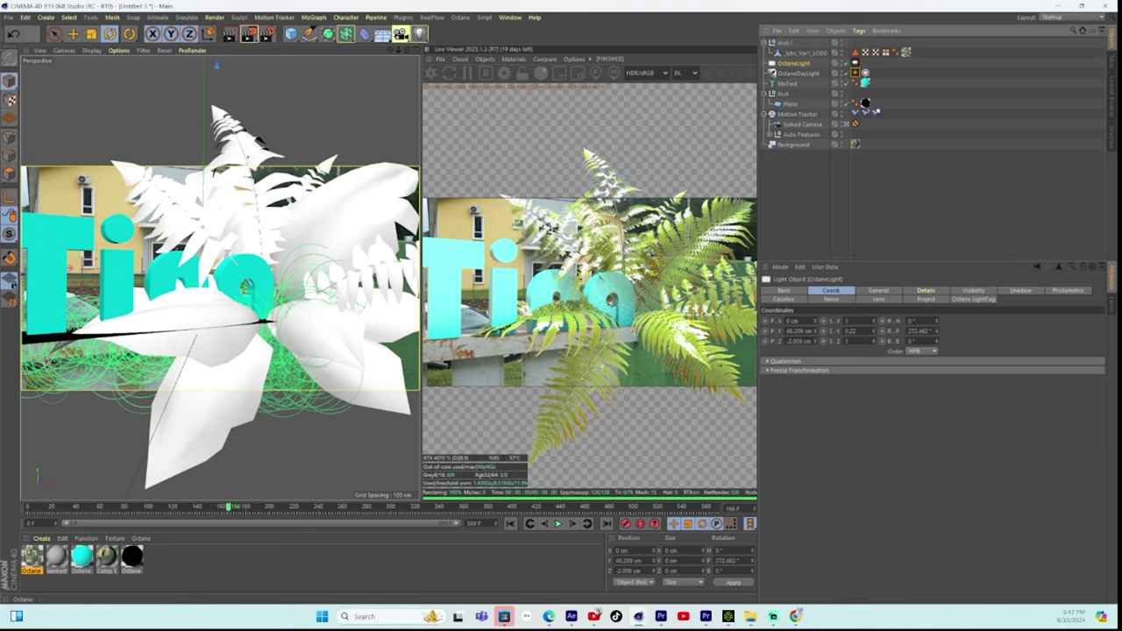
mouse_move(817, 342)
left_mouse_down()
mouse_move(817, 324)
mouse_move(817, 353)
mouse_move(817, 313)
left_mouse_up()
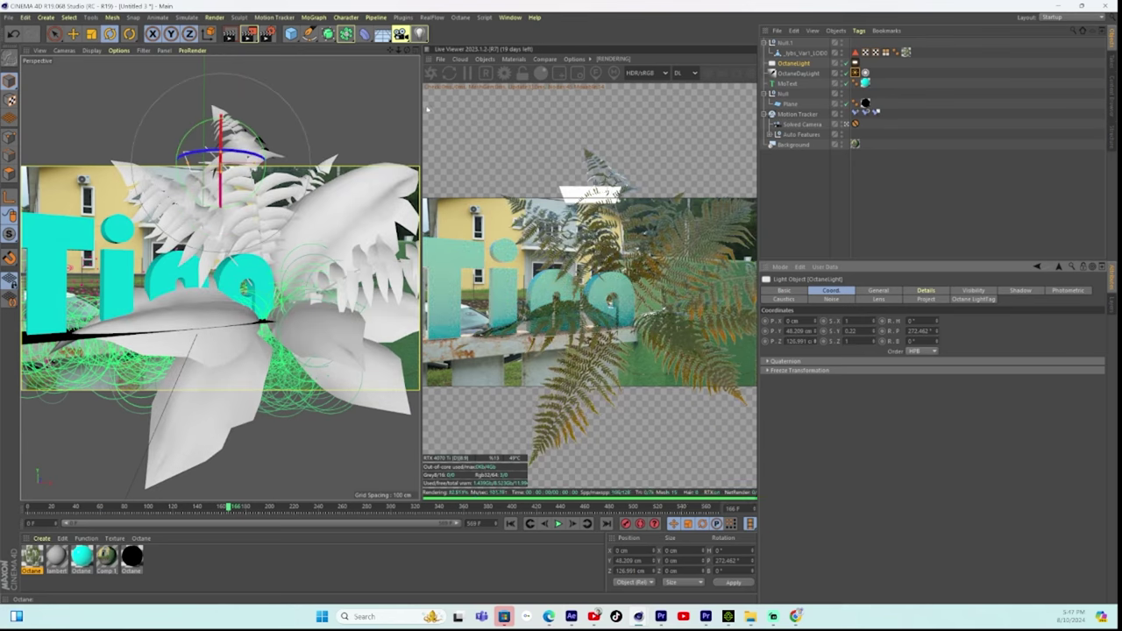
left_click_drag(817, 341, 815, 370)
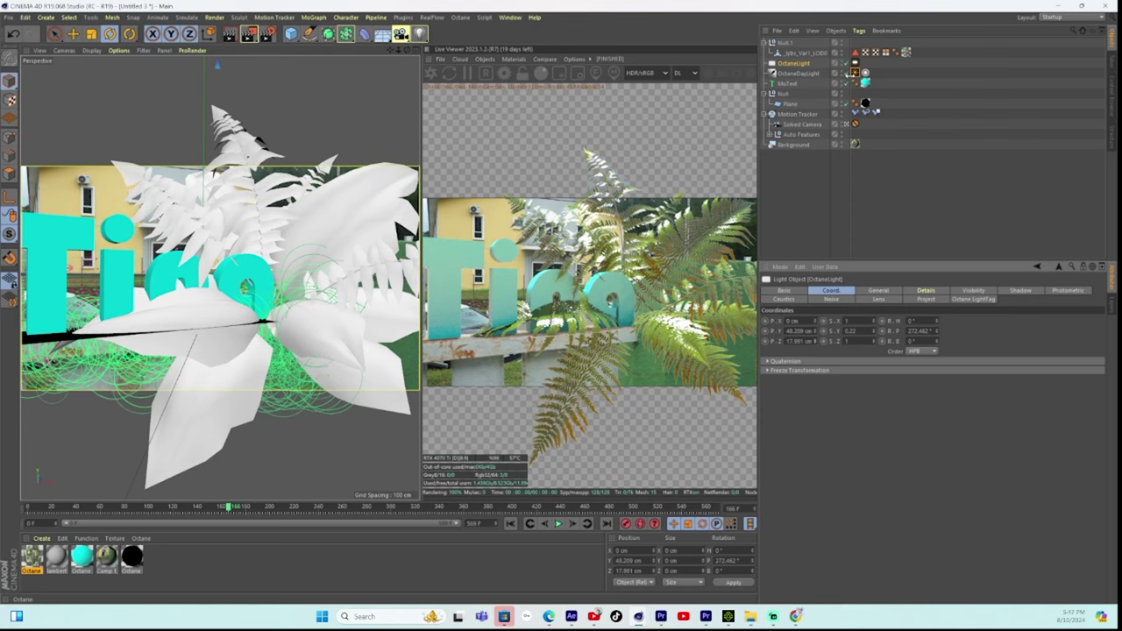
left_click_drag(52, 509, 482, 508)
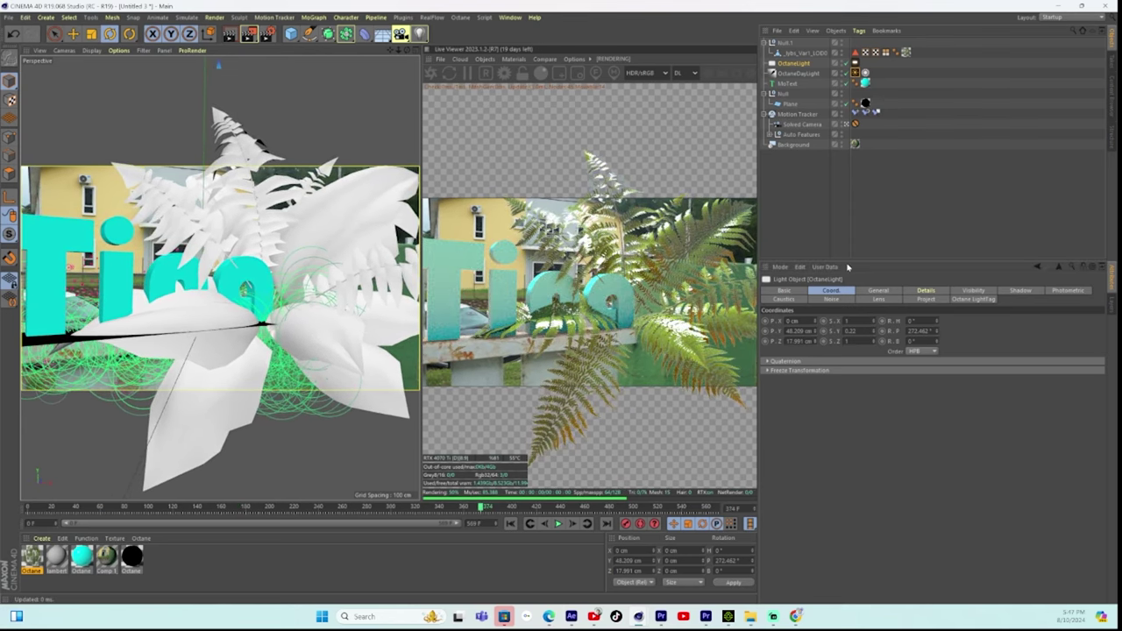
Try raising the Octane area light to about 148 cm in Y, and bring it back down.
key("e")
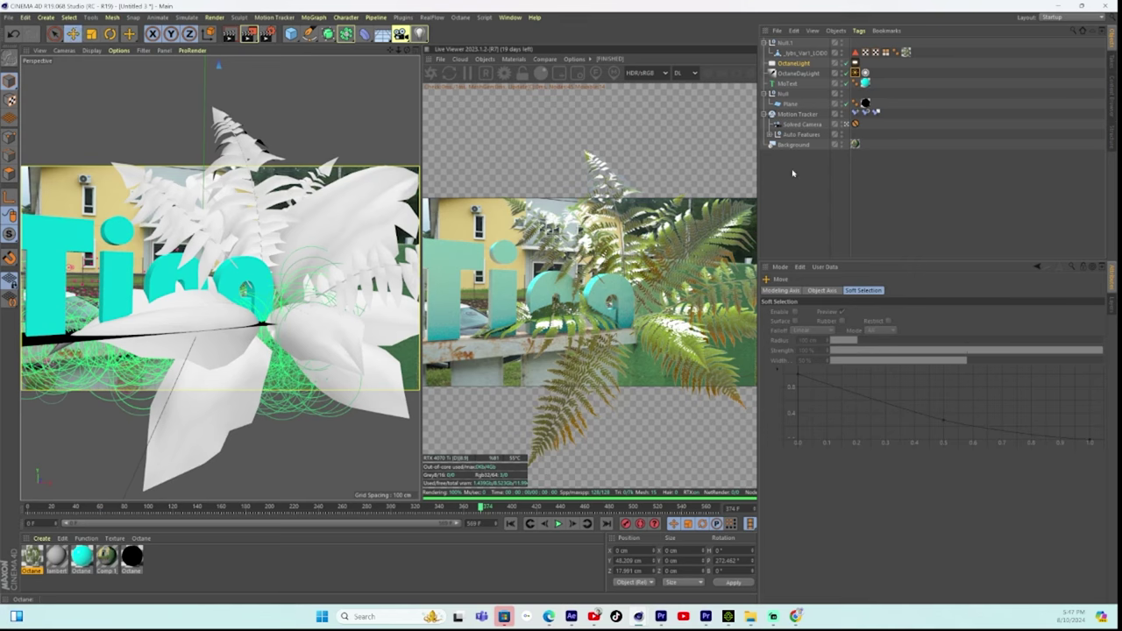
left_click(803, 63)
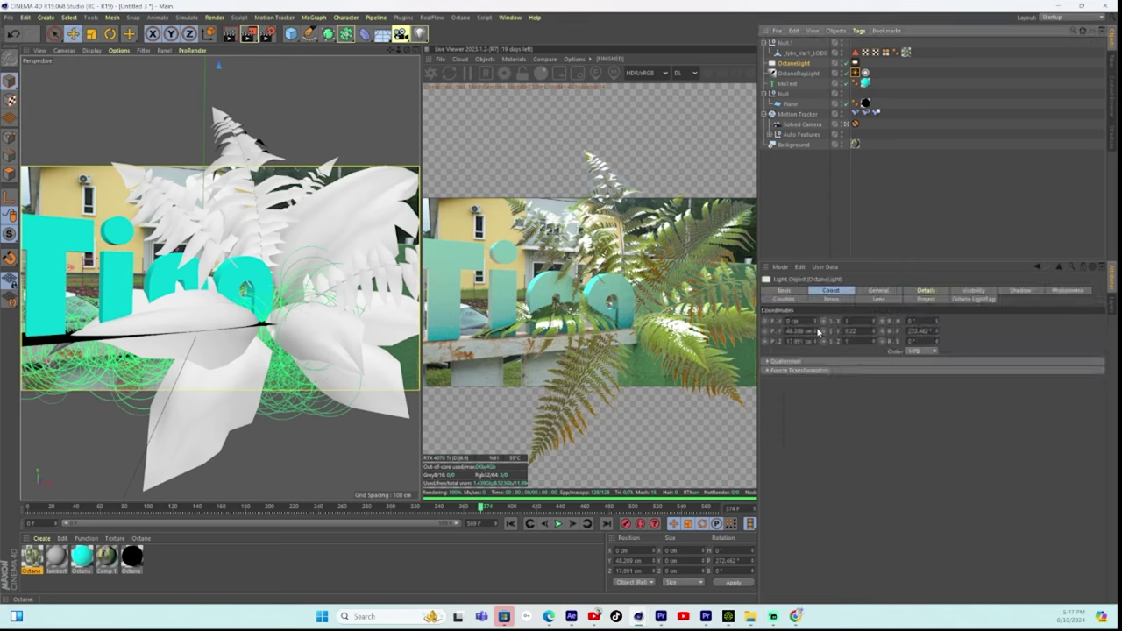
left_click_drag(817, 331, 817, 298)
left_click_drag(881, 331, 943, 331)
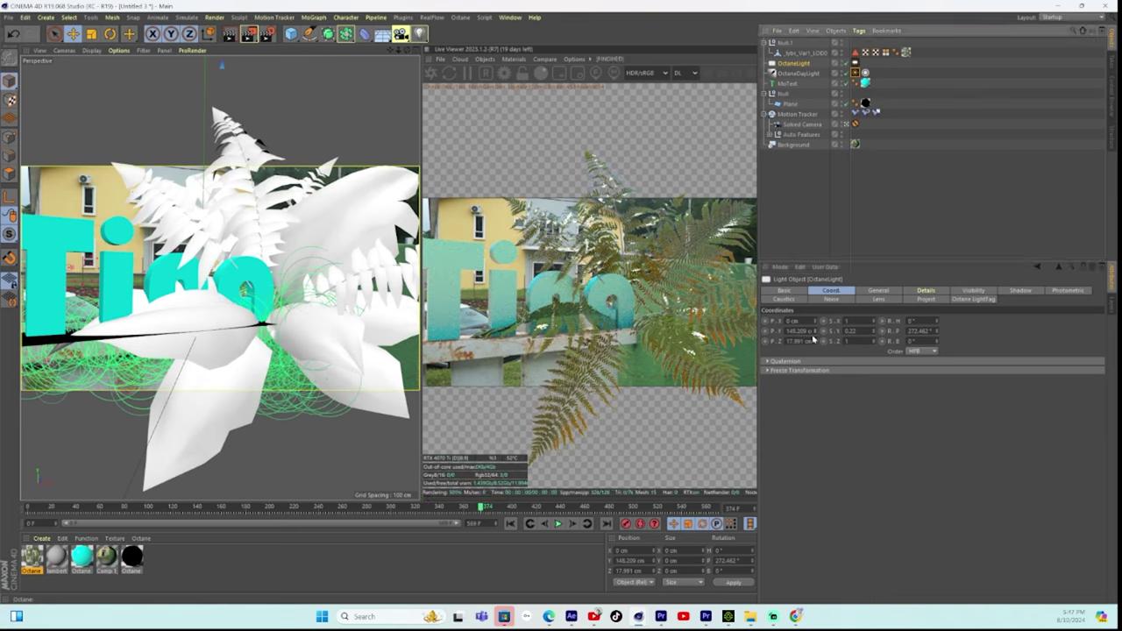
left_click_drag(816, 332, 816, 423)
left_click(838, 214)
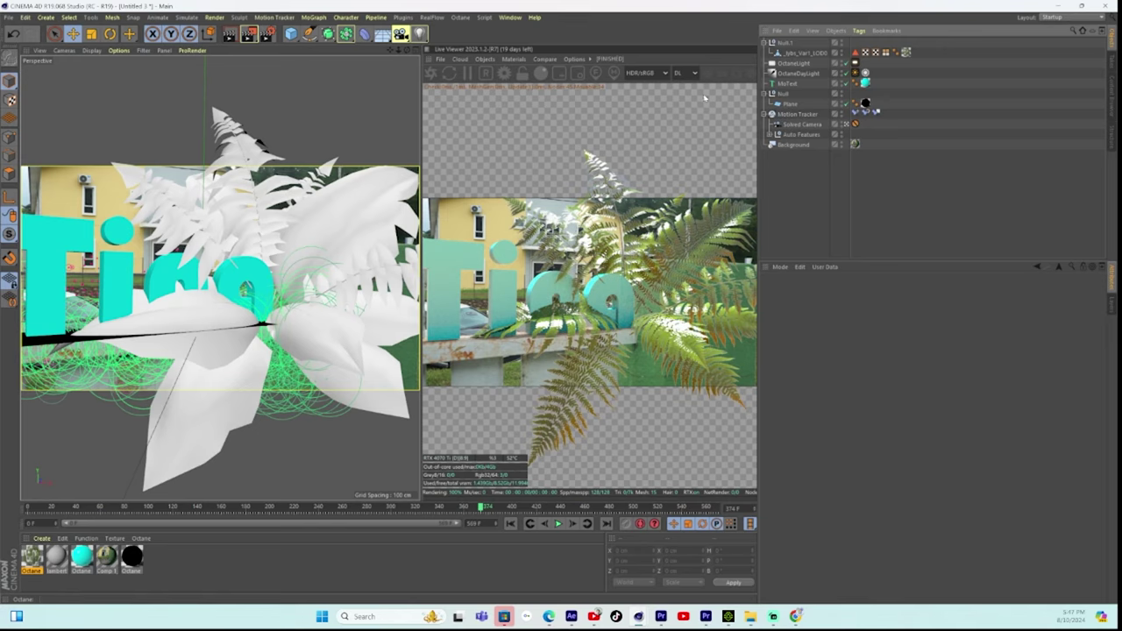
Reposition the fern mesh at the text's end, about 1.5 cm in X and -1.8 cm in Y, with a pitch of about 39°.
left_click(793, 54)
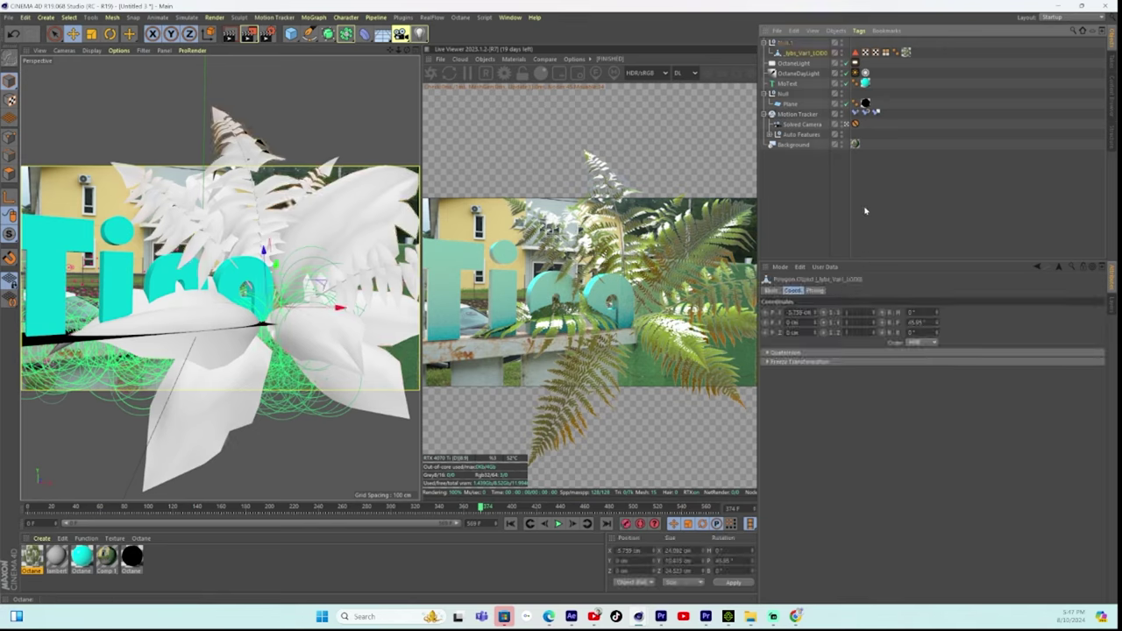
left_click(875, 323)
key("r")
left_click_drag(271, 274, 277, 296)
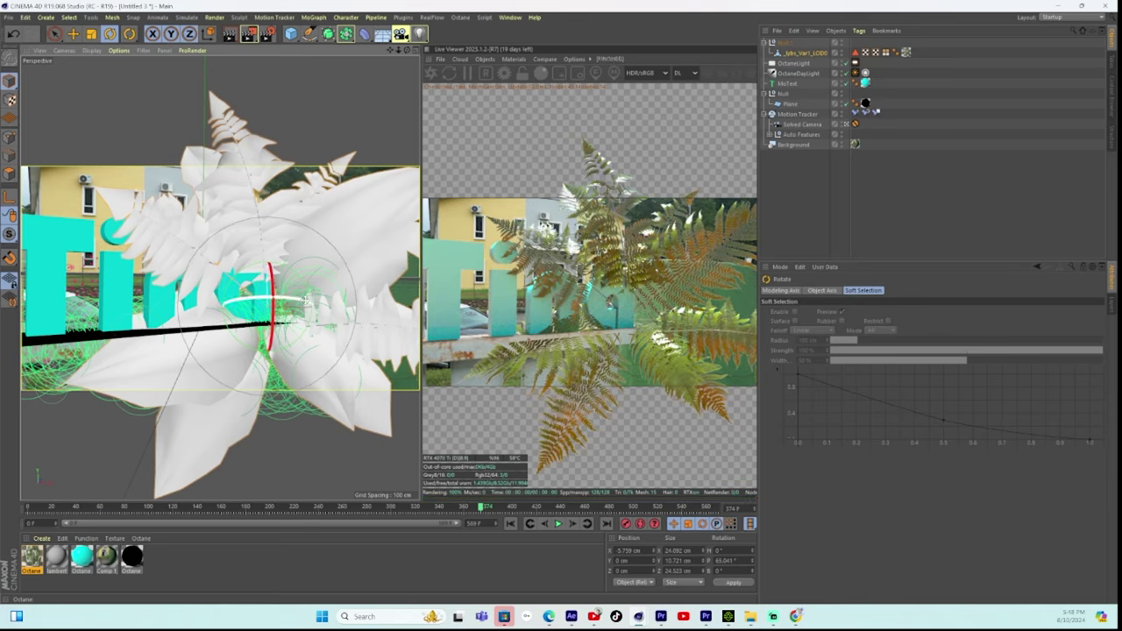
left_click_drag(294, 300, 336, 333)
key("e")
left_click_drag(314, 299, 361, 321)
key("r")
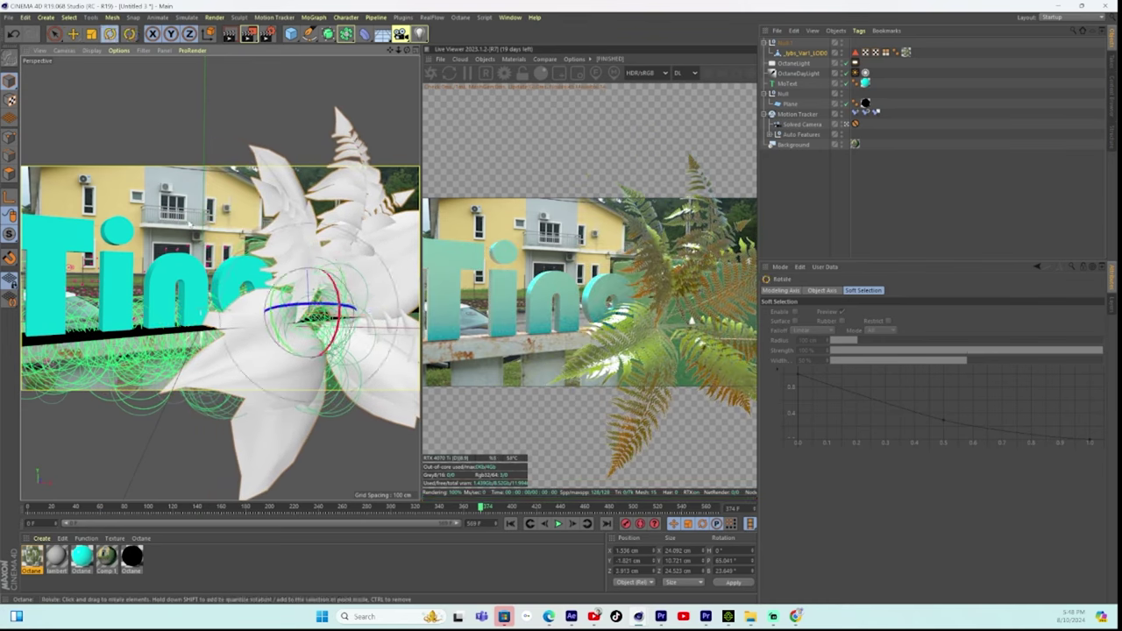
left_click_drag(312, 305, 318, 262)
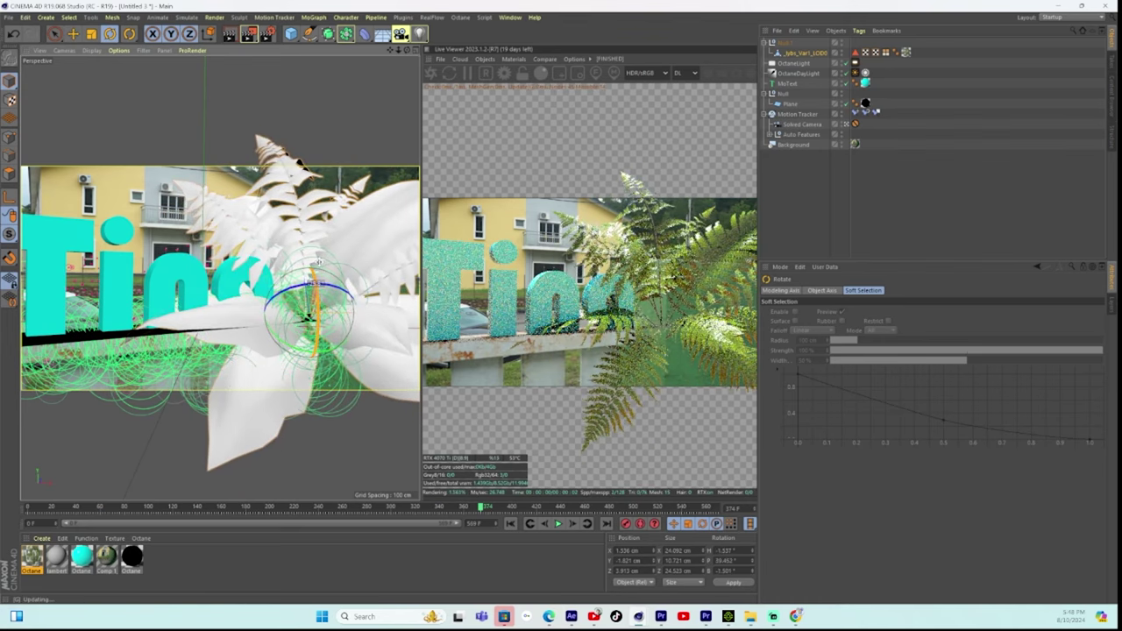
Load the Specular map from the fern's Atlas textures into its Octane material's specular channel, without copying it to the project.
left_click(30, 563)
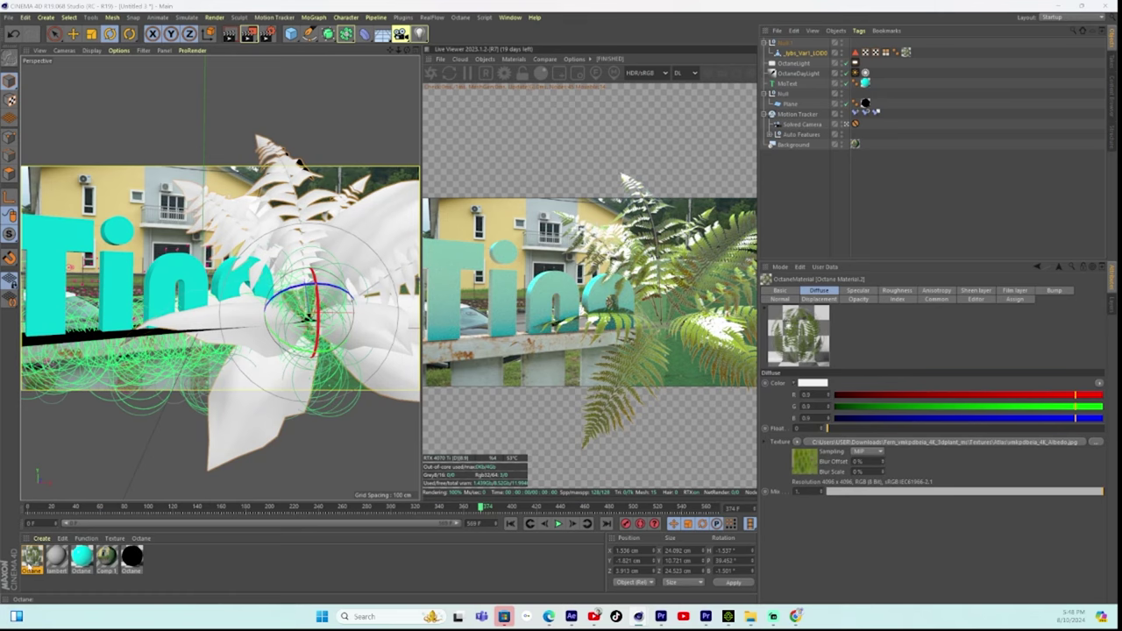
double_click(31, 558)
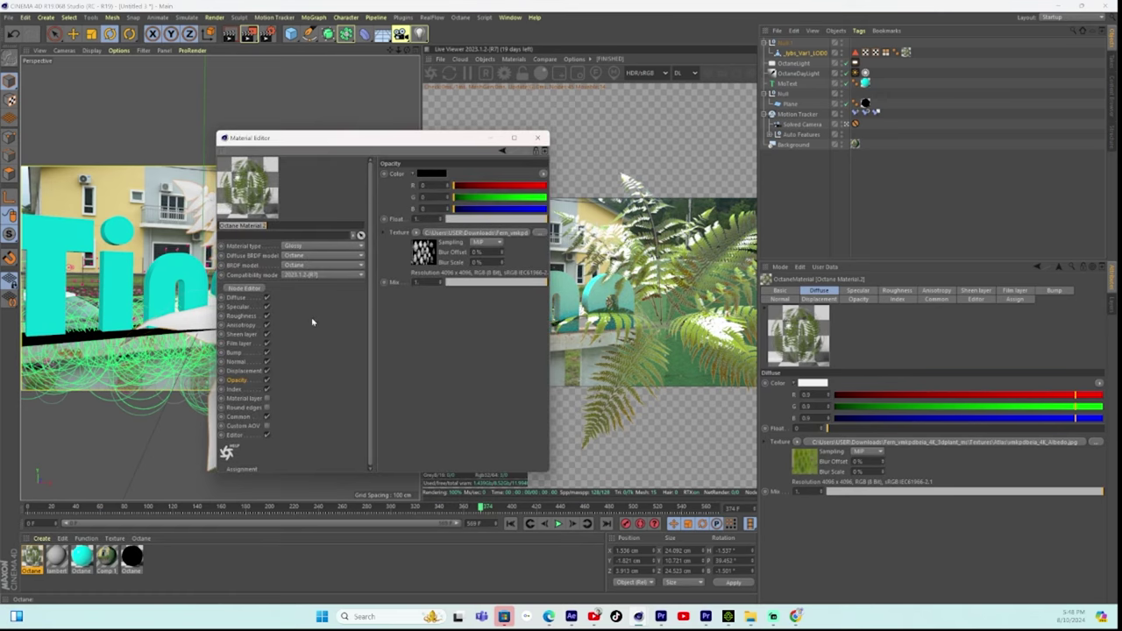
left_click(237, 307)
left_click(545, 233)
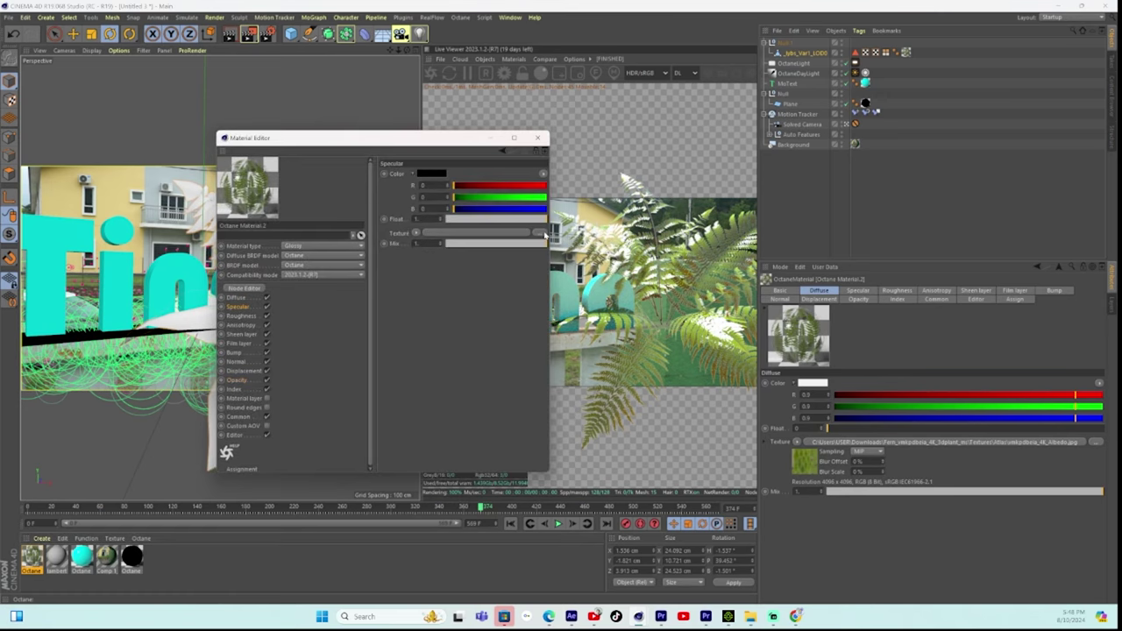
left_click(909, 173)
left_click(1030, 587)
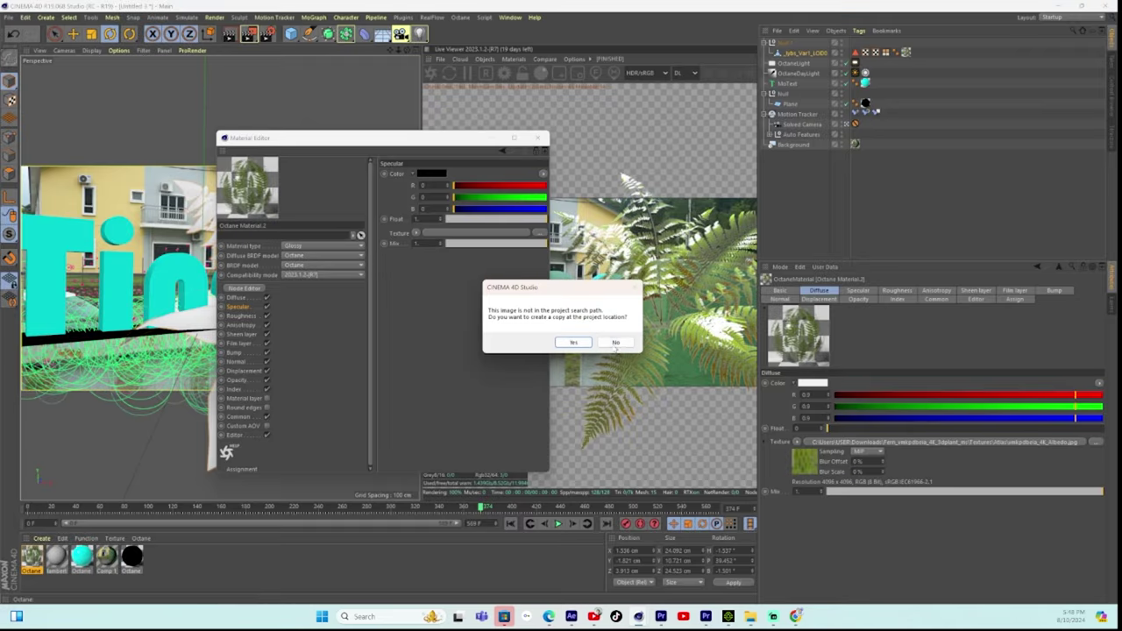
left_click(614, 345)
Load vmkpdbeia_4K_Roughness.jpg as the fern material's roughness texture, without copying it to the project.
left_click(244, 317)
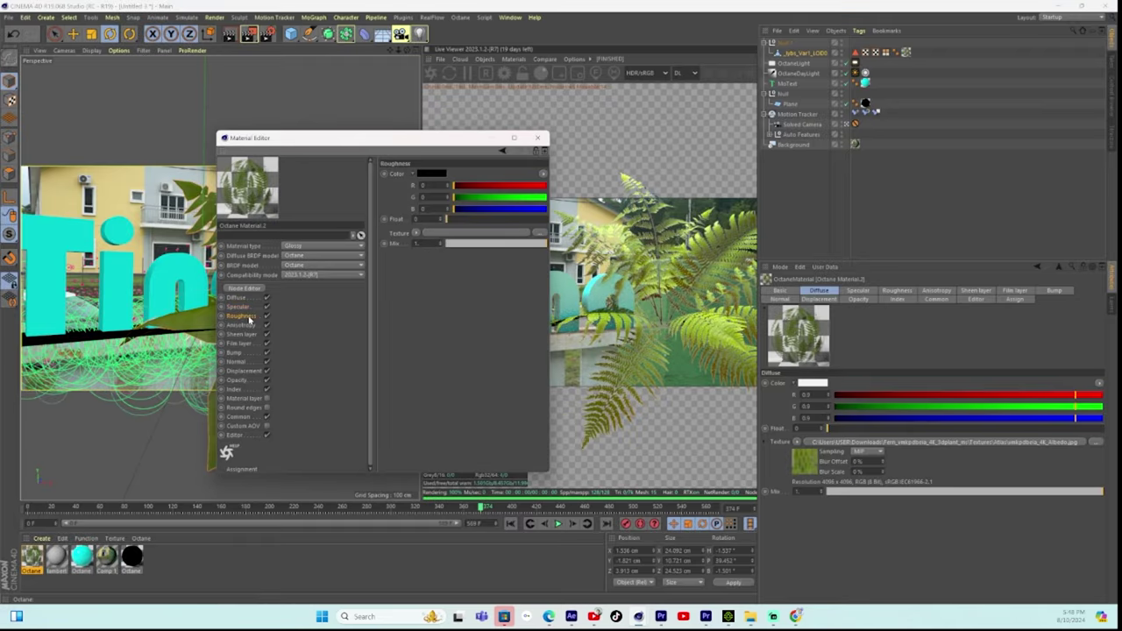
left_click(541, 232)
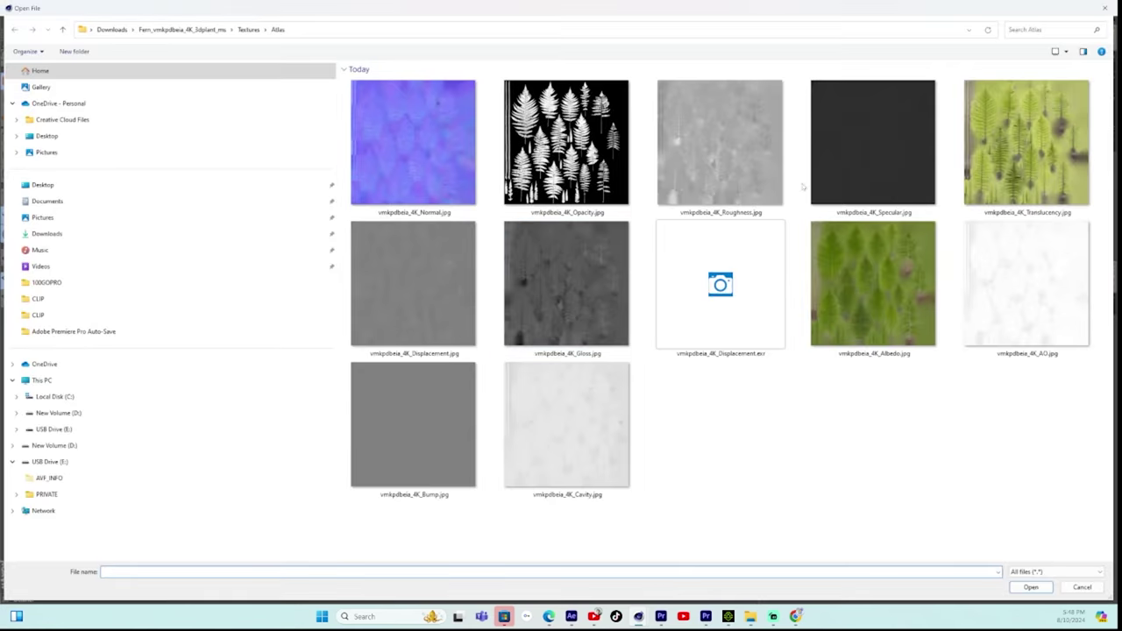
left_click(780, 158)
left_click(1031, 587)
left_click(615, 344)
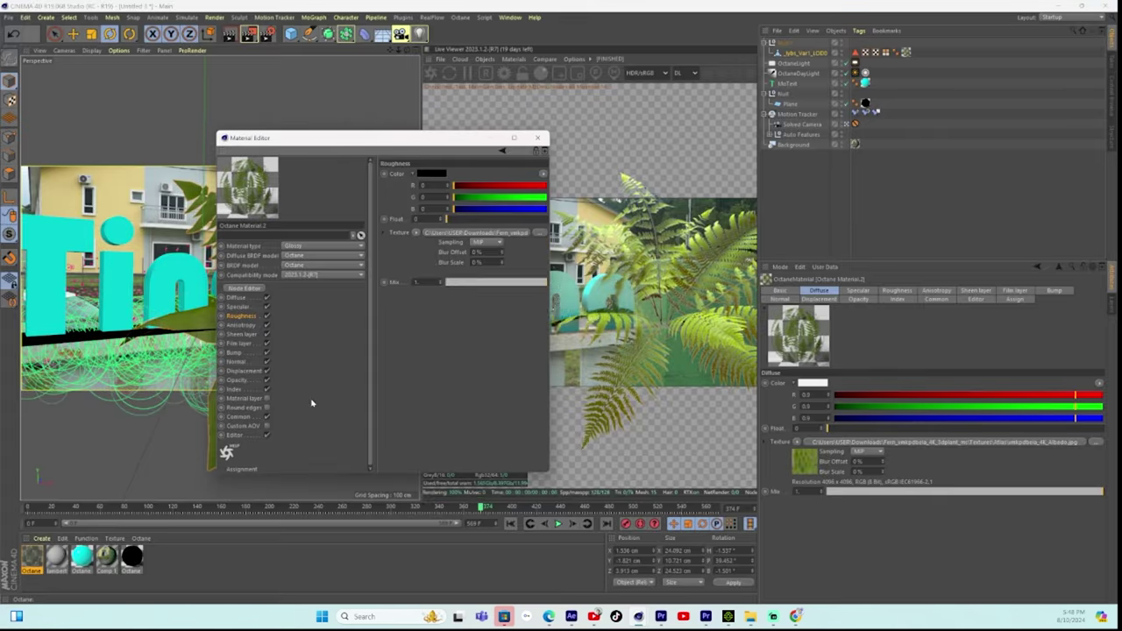
Load vmkpdbeia_4K_Bump.jpg as the fern material's bump texture, without copying it to the project.
left_click(234, 352)
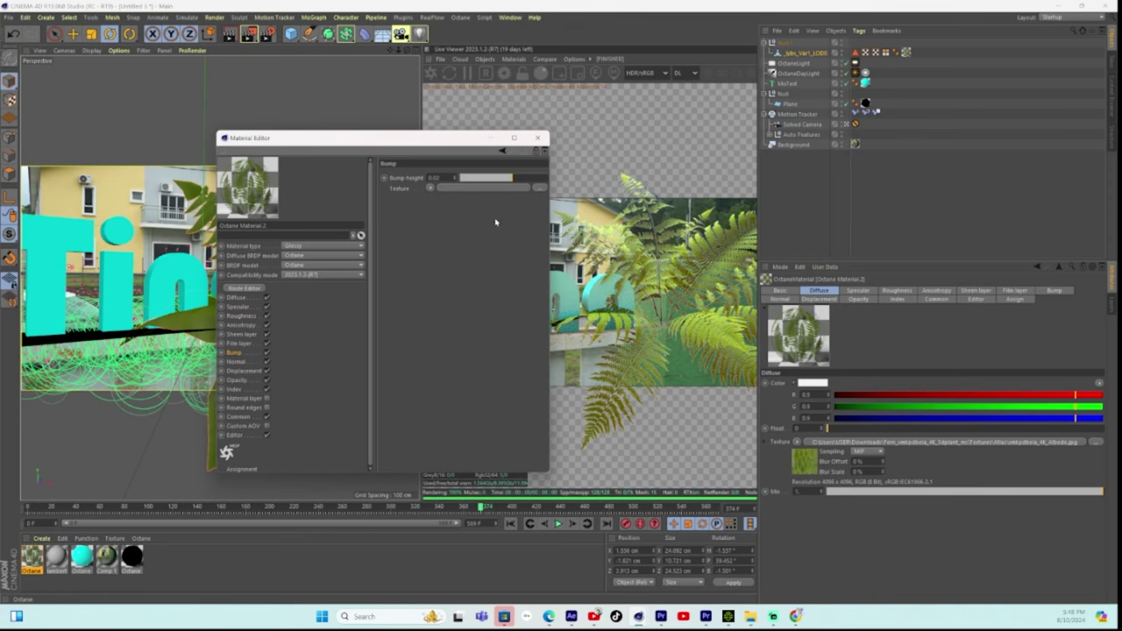
left_click(539, 188)
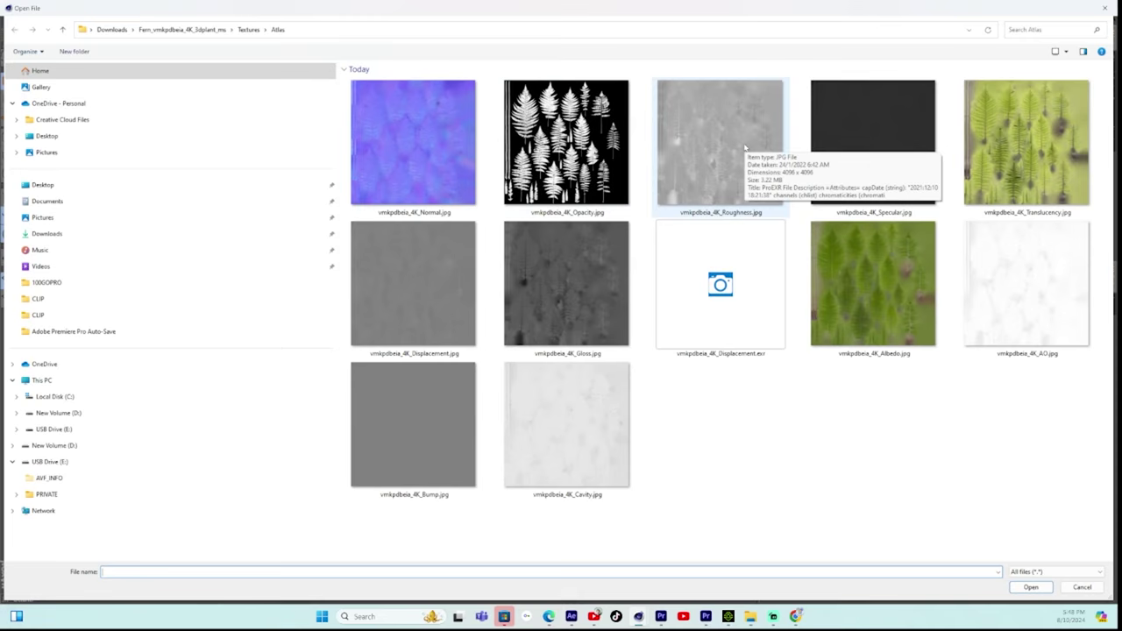
left_click(400, 435)
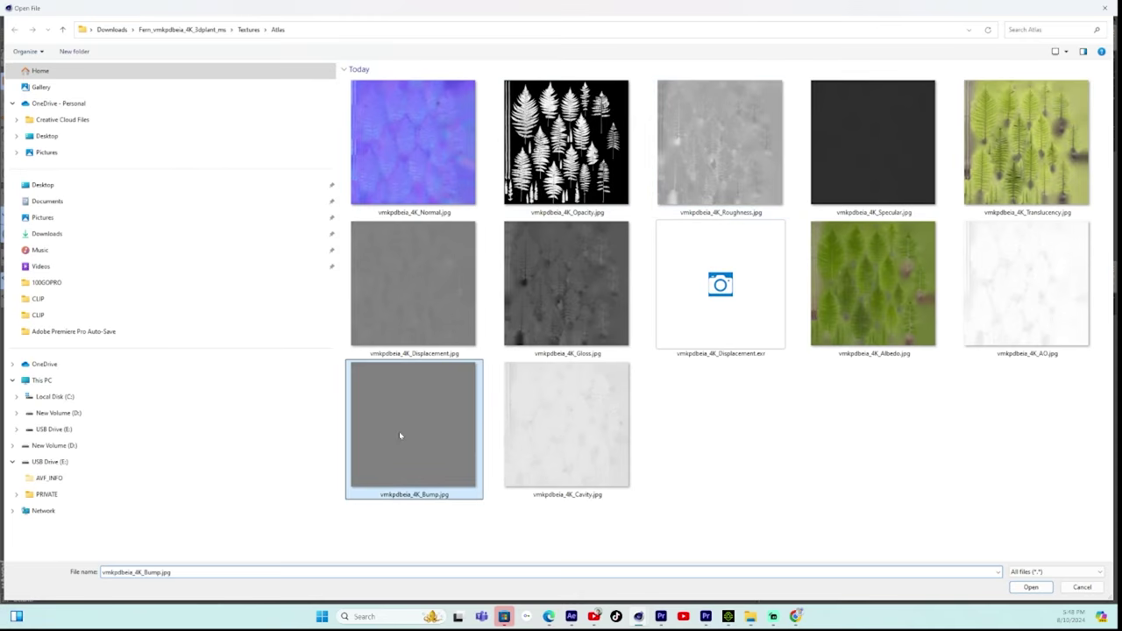
left_click(1026, 588)
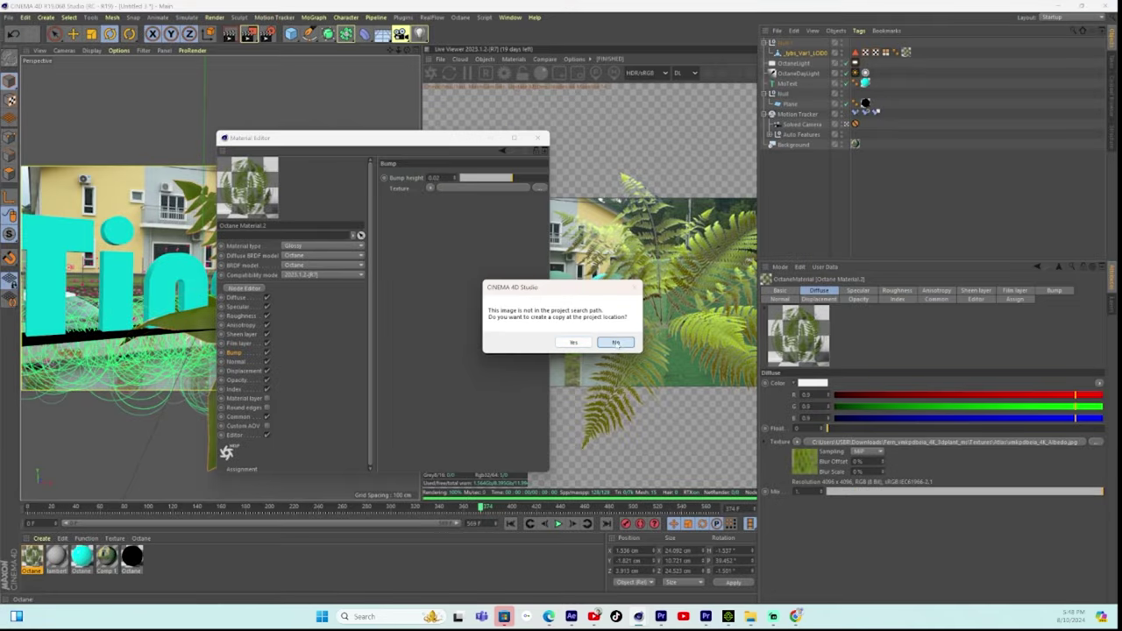
left_click(617, 345)
Open the fern material in a maximized node editor and move its material node well away from the Bitmap node.
left_click(246, 371)
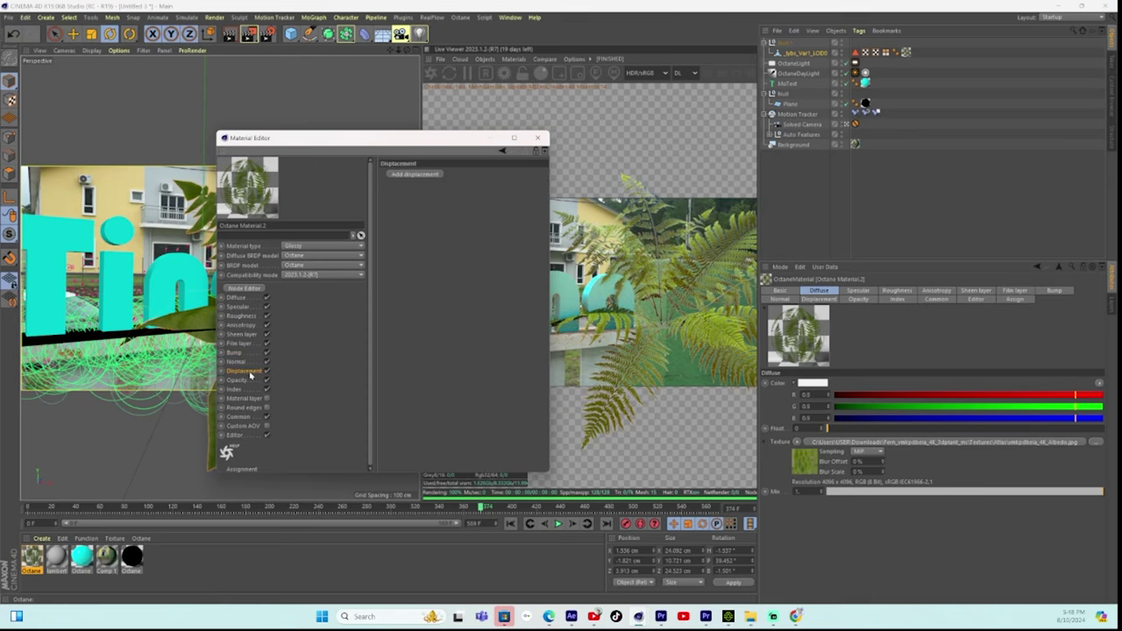
left_click(246, 288)
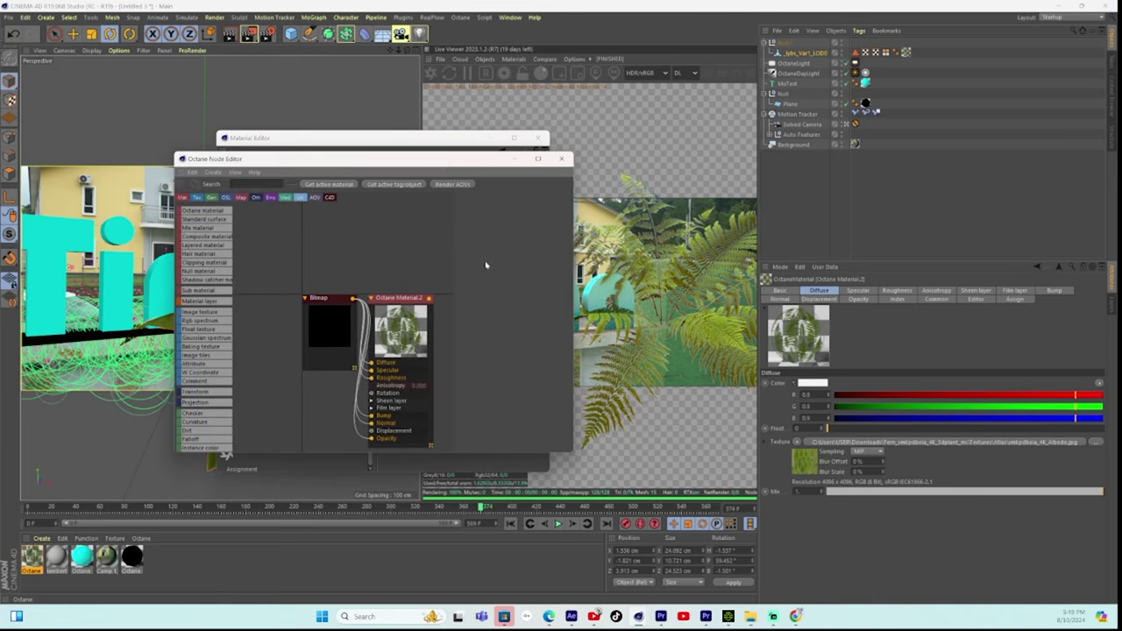
left_click(538, 160)
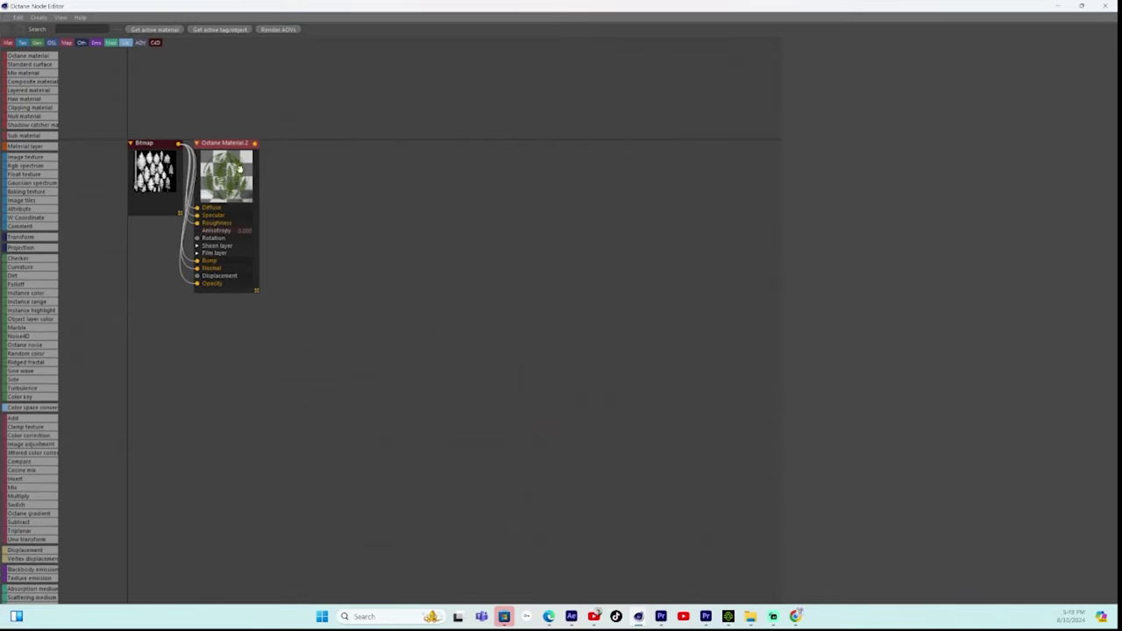
left_click_drag(235, 169, 547, 161)
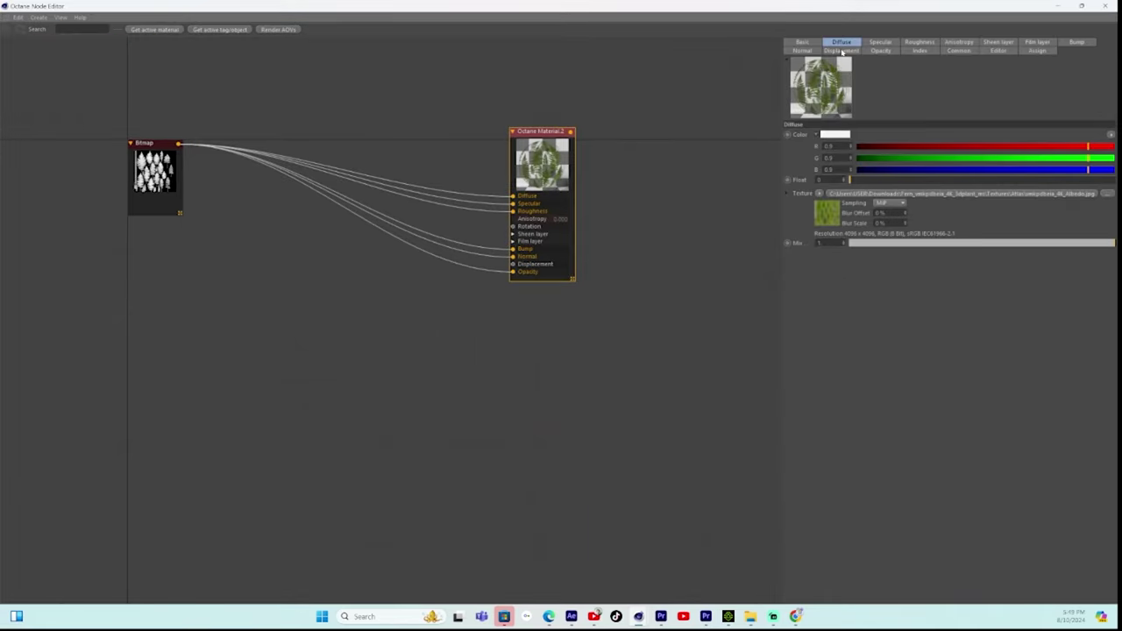
Load vmkpdbeia_4K_Displacement.jpg into a new bitmap node for the fern material, without copying it to the project.
left_click(841, 51)
left_click(825, 136)
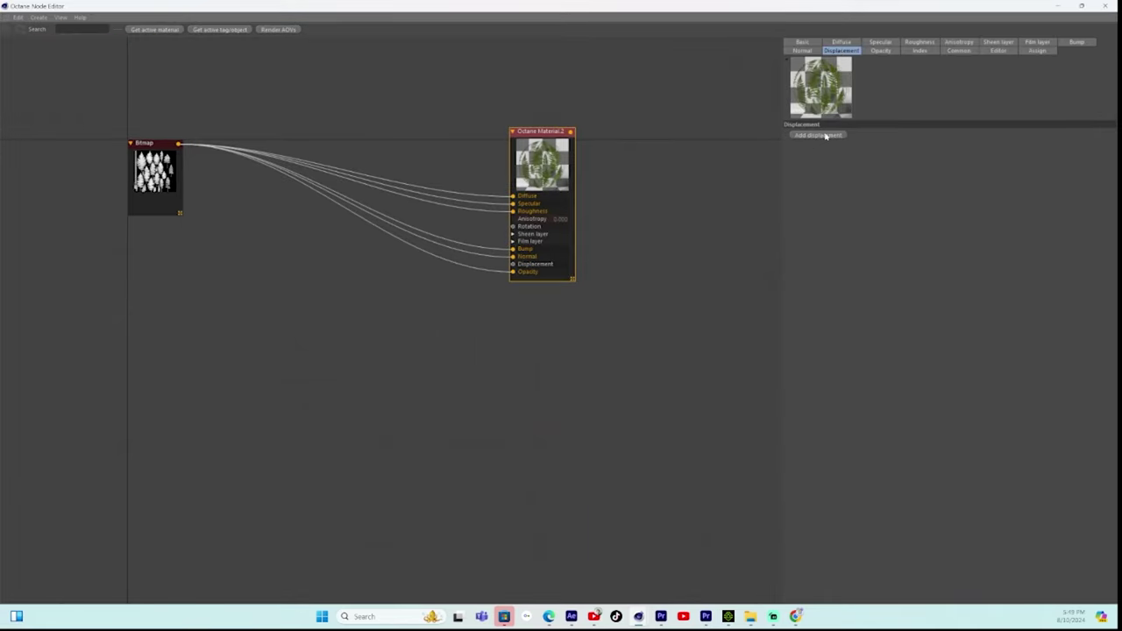
left_click(1108, 137)
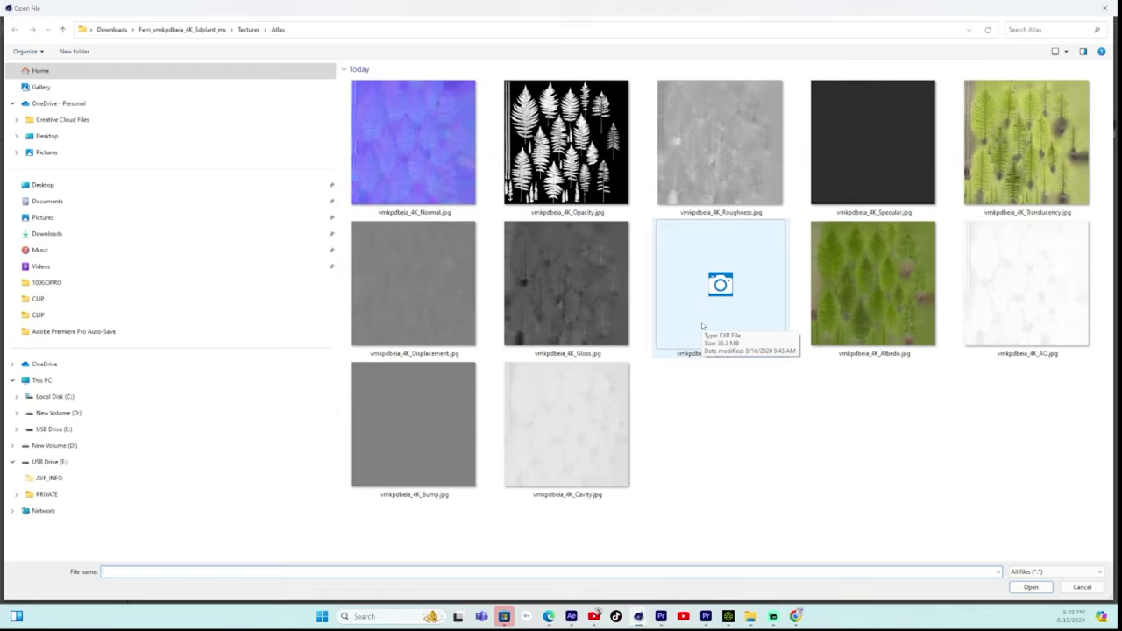
left_click(724, 338)
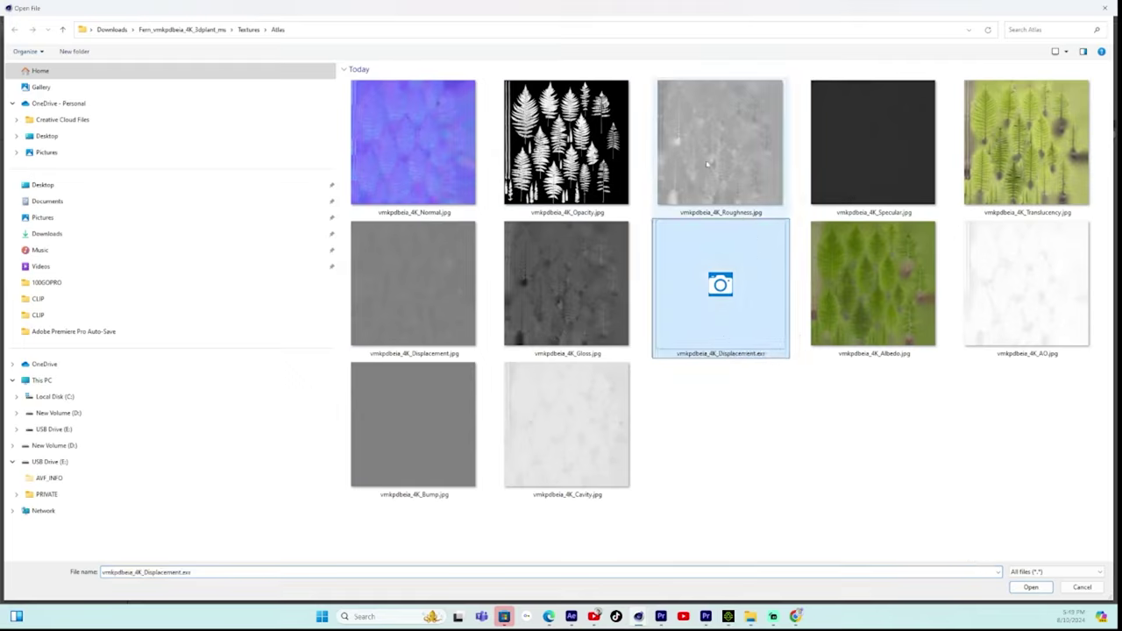
left_click(438, 276)
left_click(1019, 586)
left_click(613, 344)
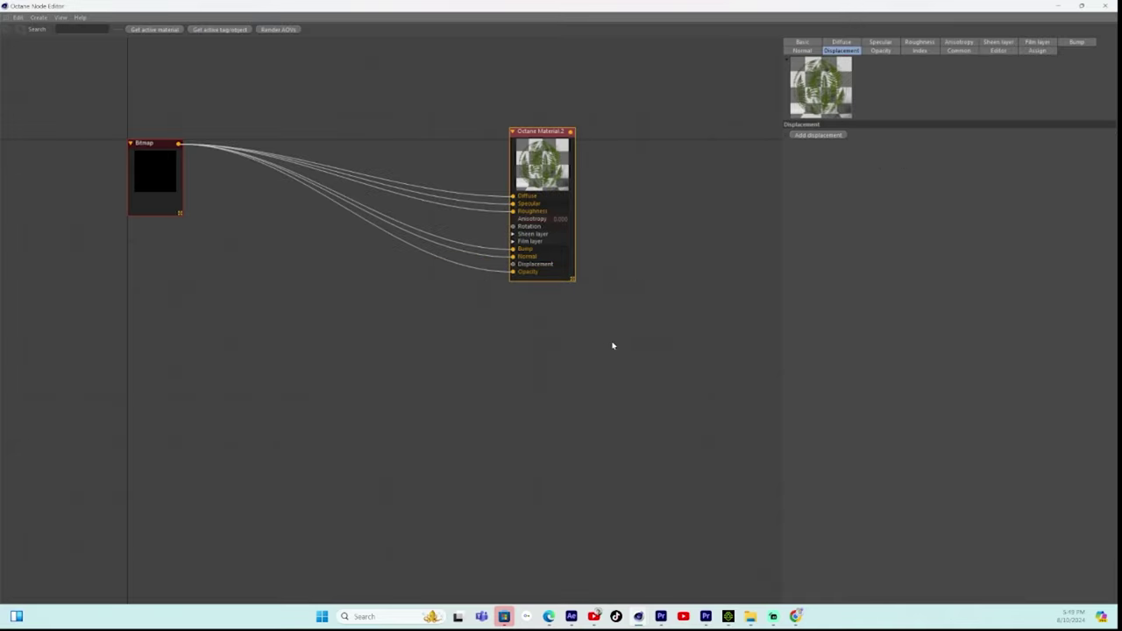
Add a displacement node to the fern material, connect the new bitmap to its texture input, and close both editors.
left_click_drag(156, 165, 252, 336)
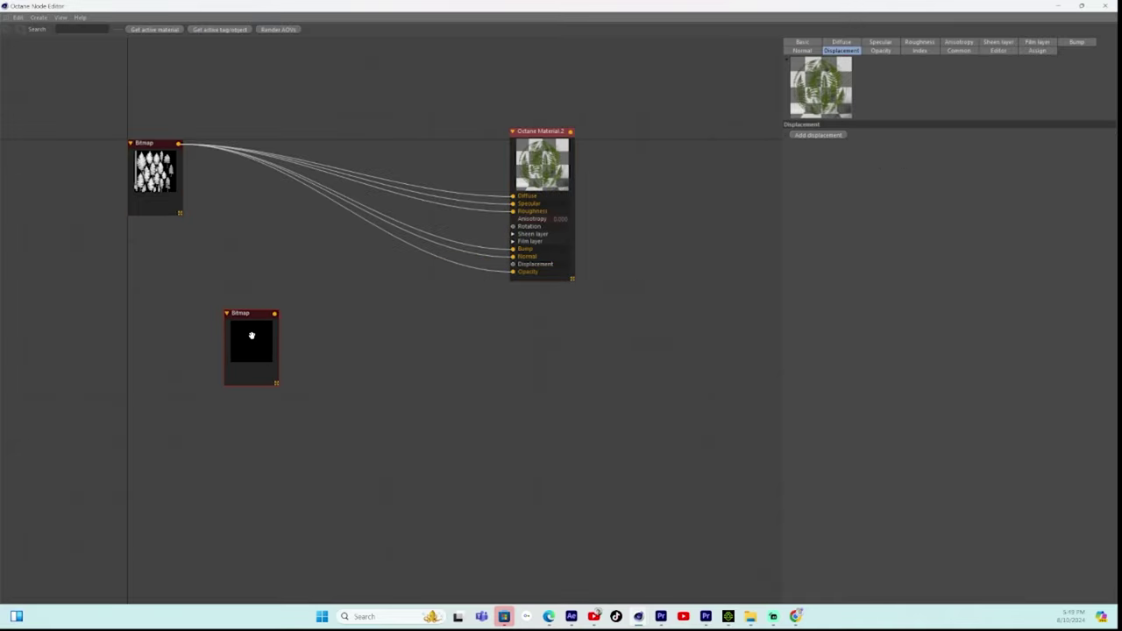
left_click(251, 336)
left_click(554, 167)
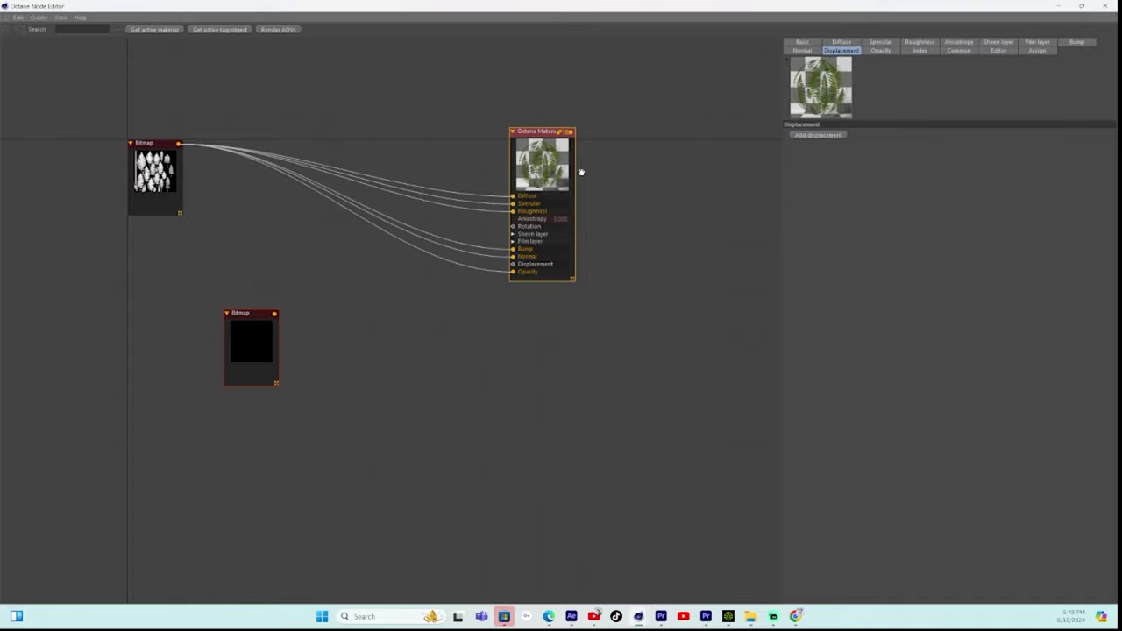
left_click(807, 138)
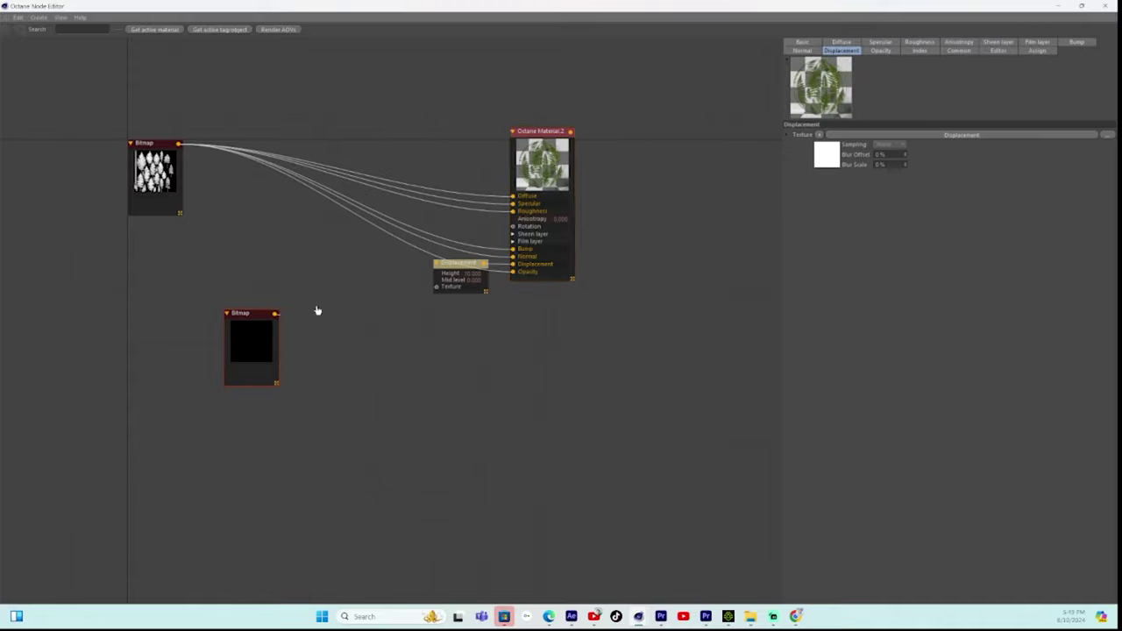
left_click_drag(274, 313, 437, 286)
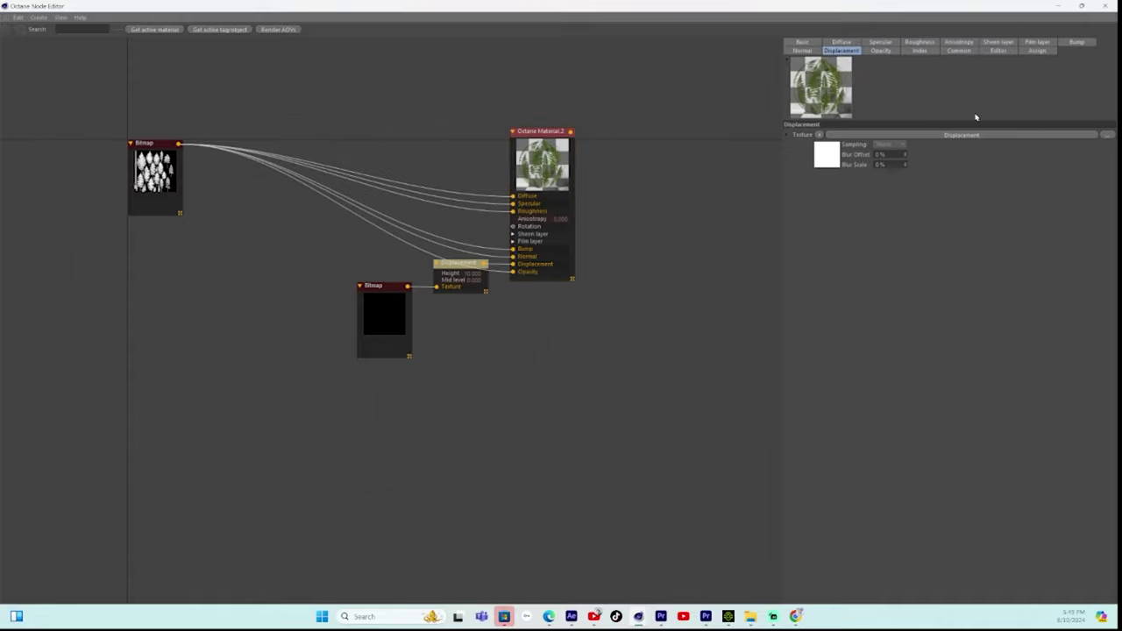
left_click(1105, 6)
left_click(539, 139)
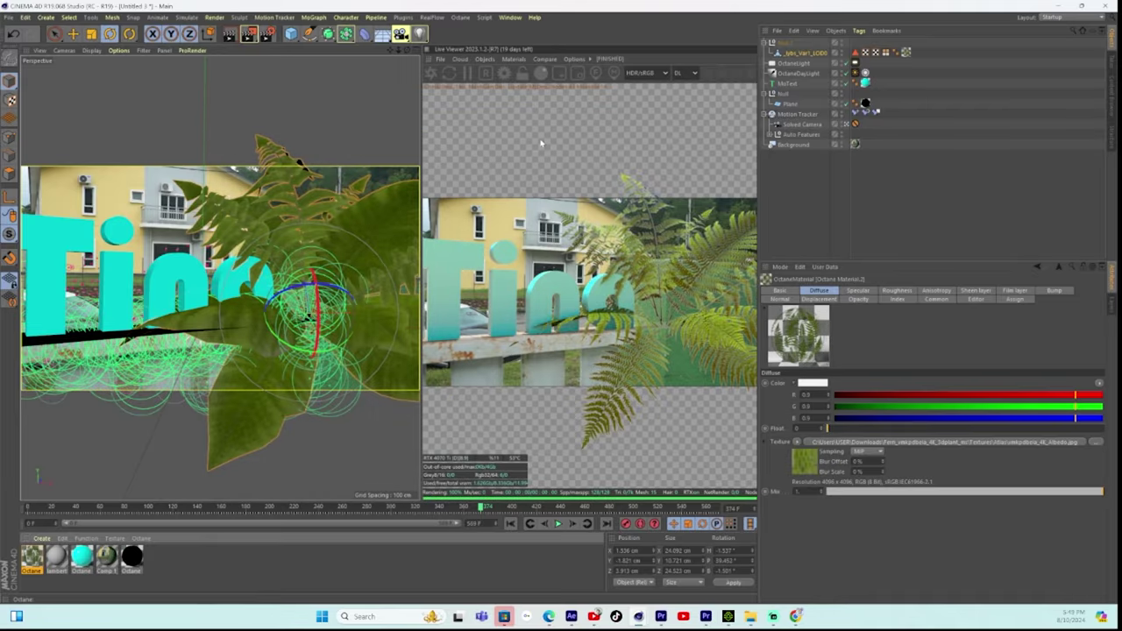
Go to frame 402 and tilt the fern mesh to a pitch of about 16°.
left_click_drag(32, 510, 515, 508)
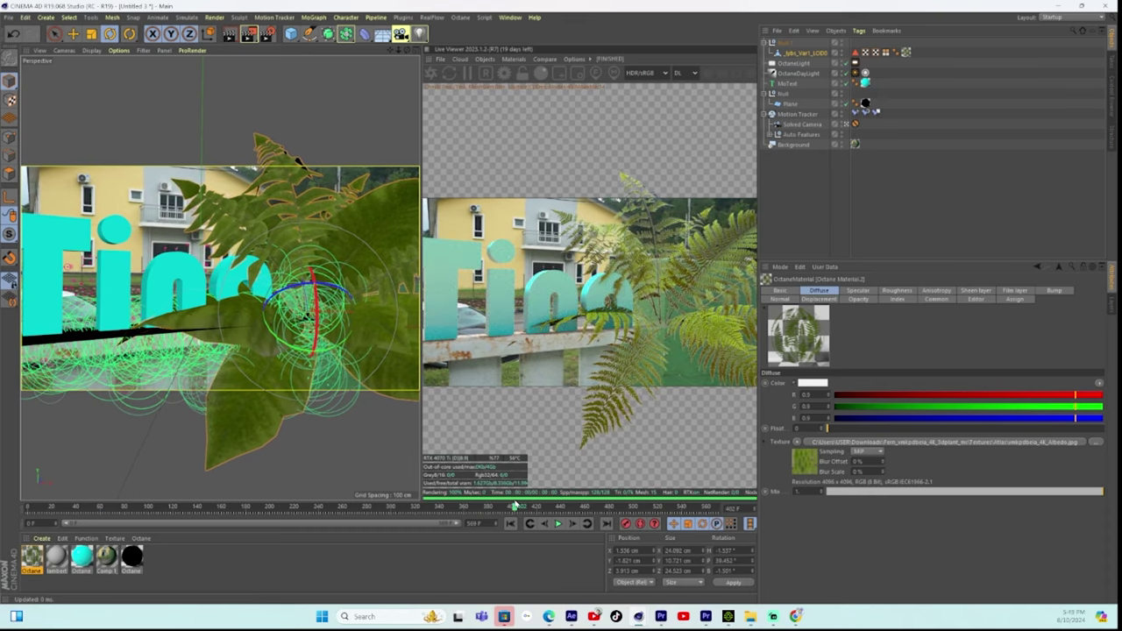
left_click_drag(313, 312, 311, 279)
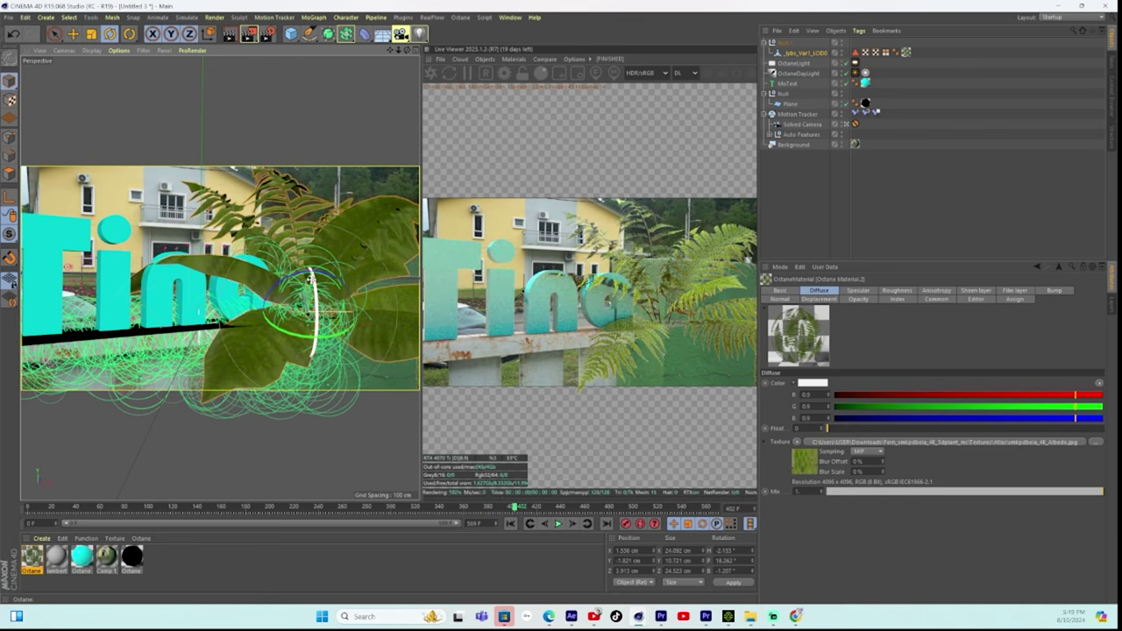
Add a MoGraph Random effector and make it a child of the fern mesh.
left_click(316, 17)
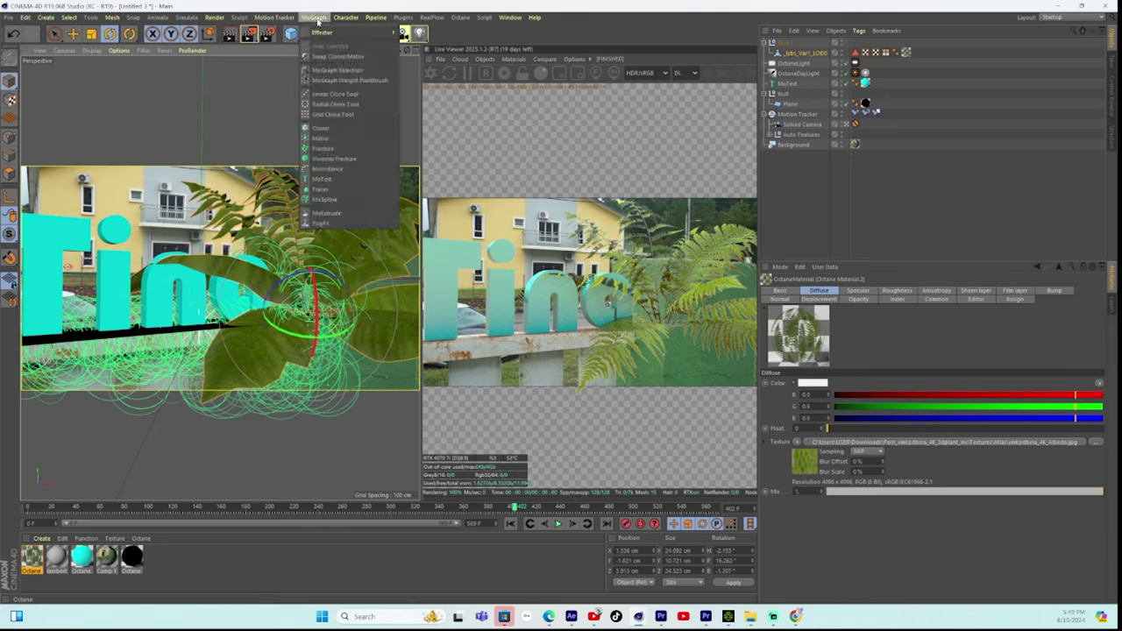
mouse_move(351, 32)
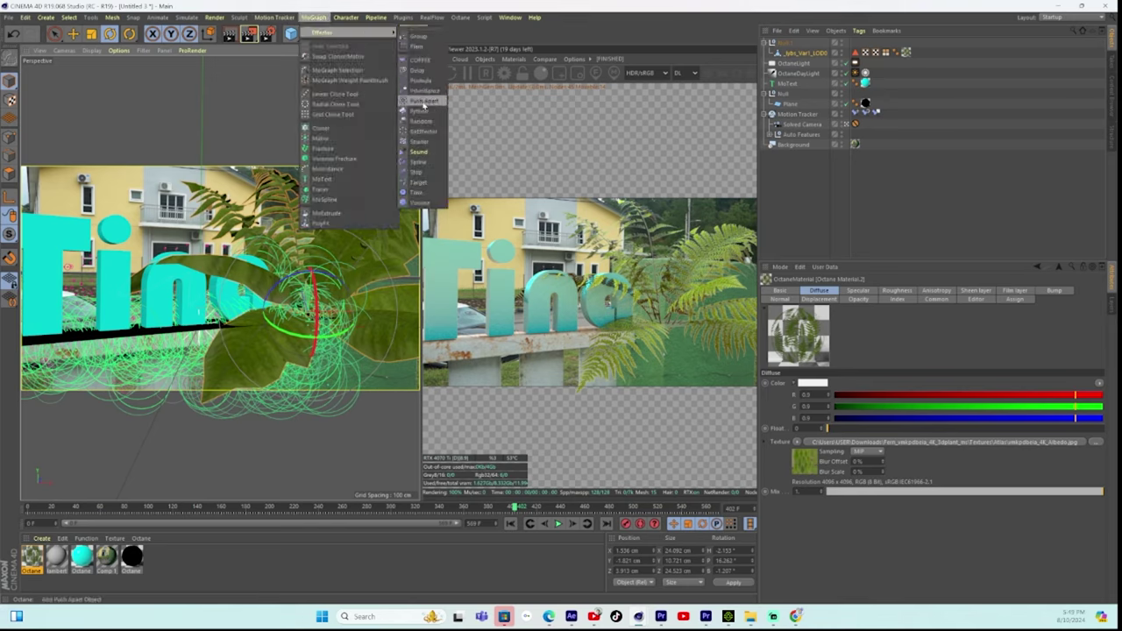
left_click(424, 121)
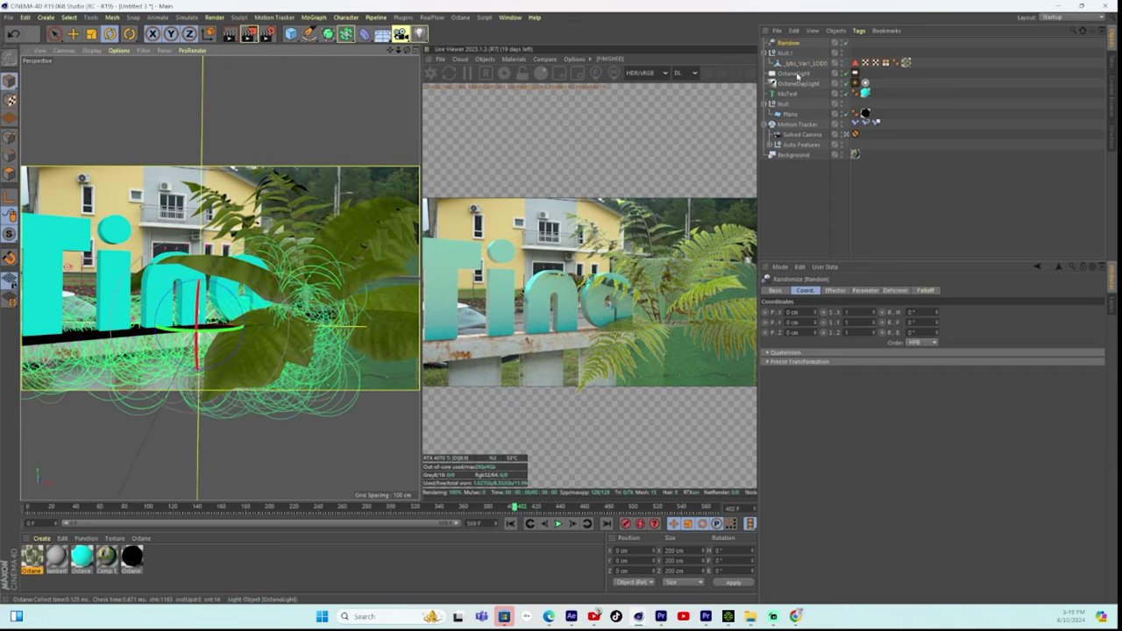
left_click_drag(814, 66, 814, 65)
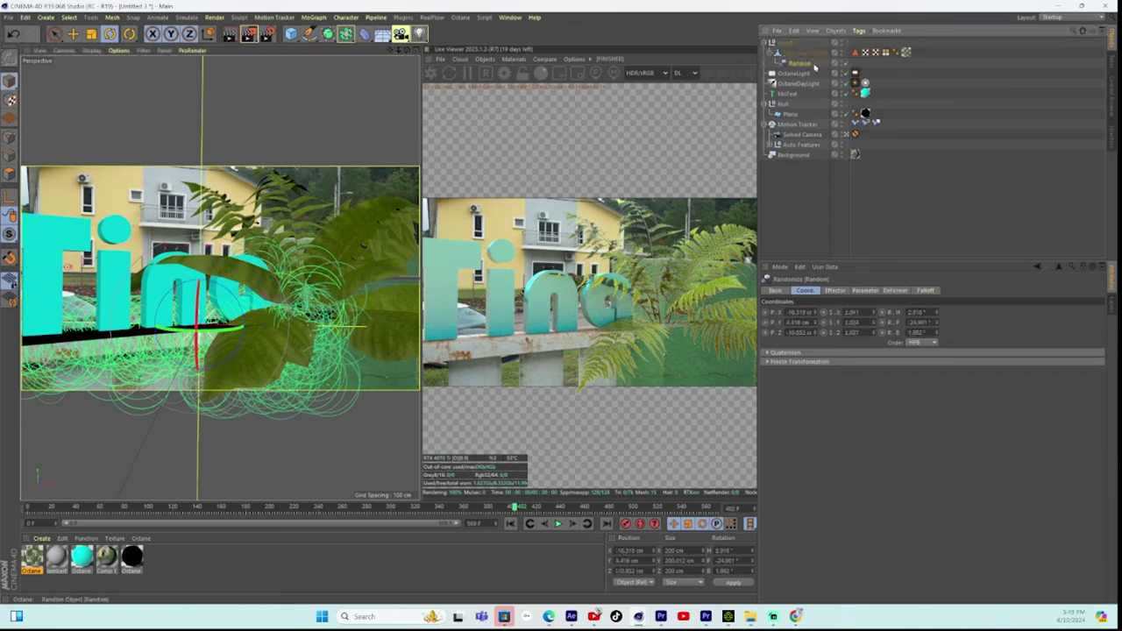
Turn off the Random effector's position variation and enable rotation with 15° heading and 15° pitch.
left_click(834, 291)
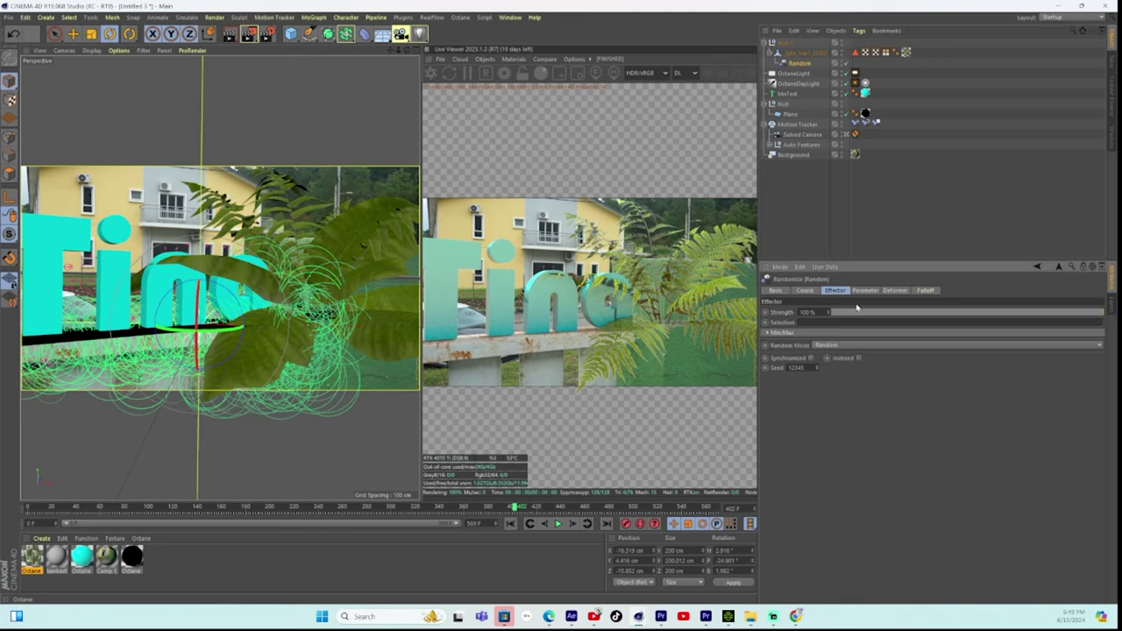
left_click(864, 290)
left_click(801, 331)
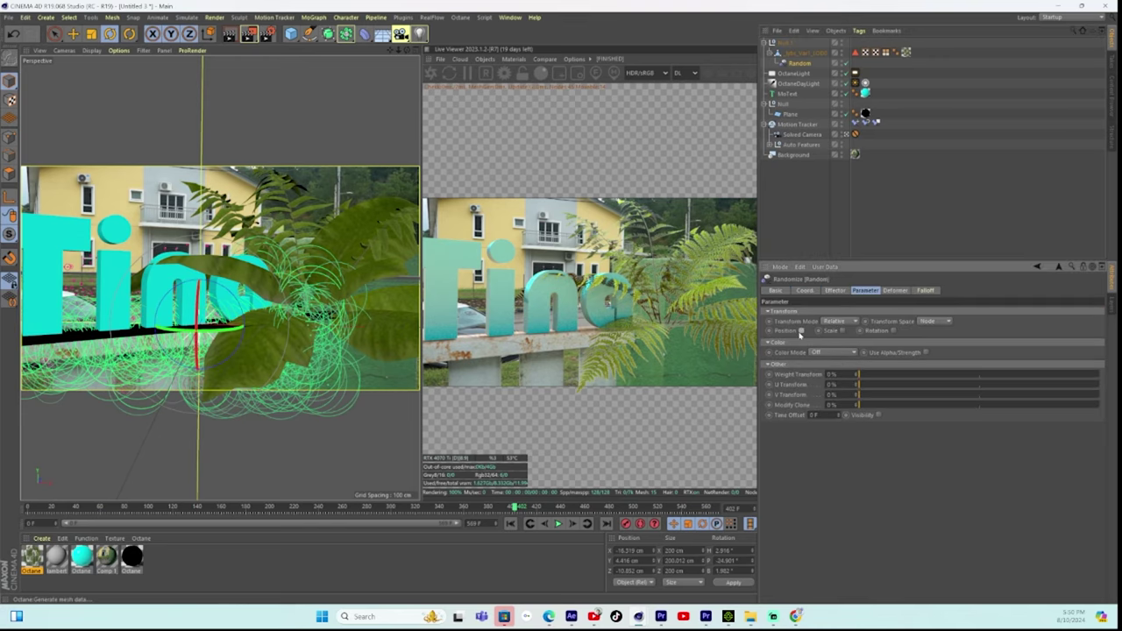
left_click(894, 331)
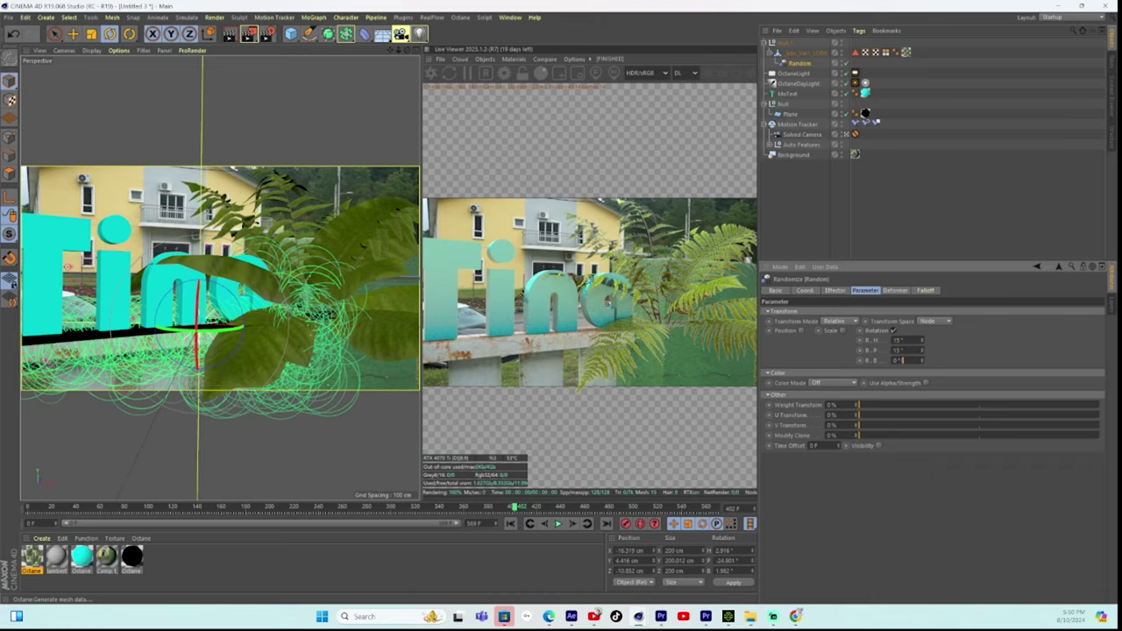
Set the Random effector's deformation to Object and scrub the animation to frame 192.
left_click(895, 290)
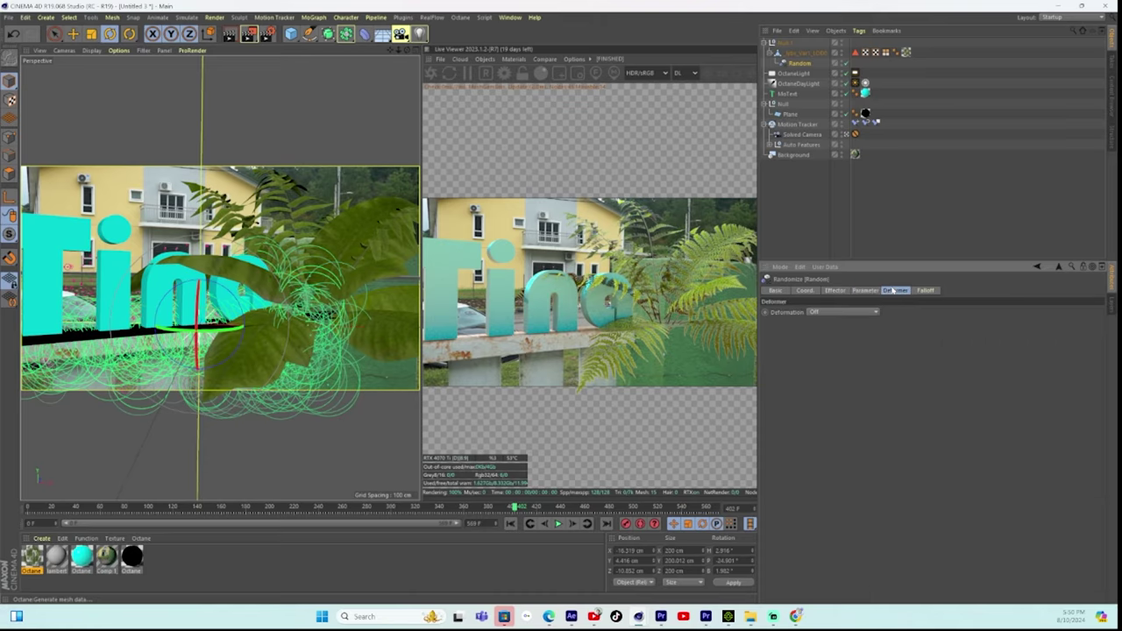
left_click(842, 313)
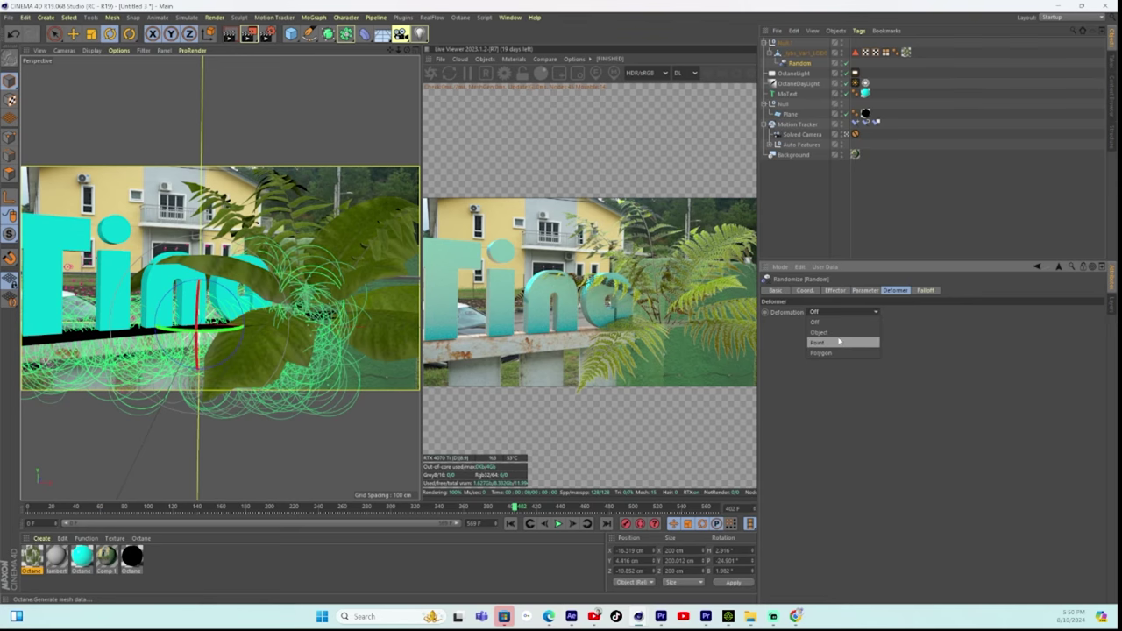
left_click(819, 332)
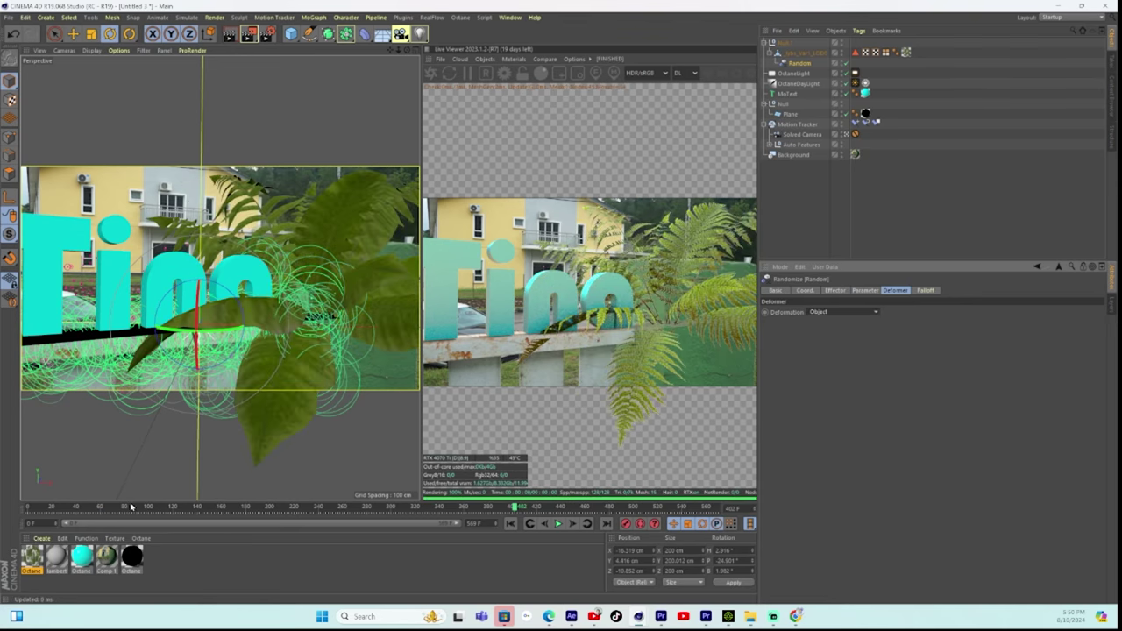
left_click_drag(131, 507, 263, 508)
Switch the Random effector's random mode to Turbulence, then scrub and play the animation to preview the fern's movement.
left_click(835, 291)
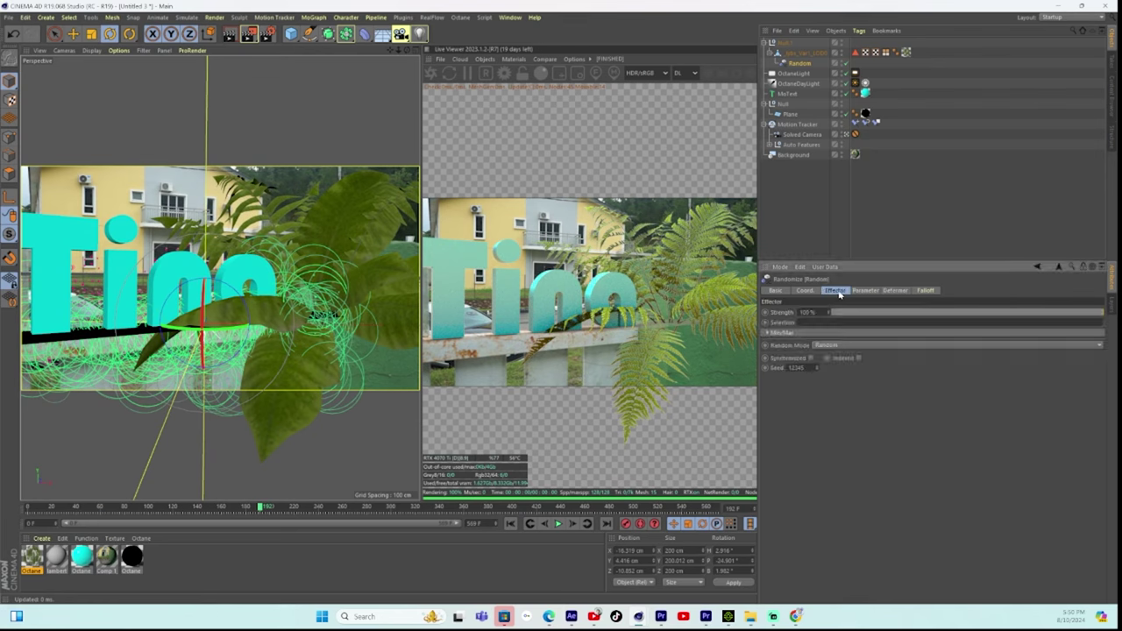
left_click(837, 346)
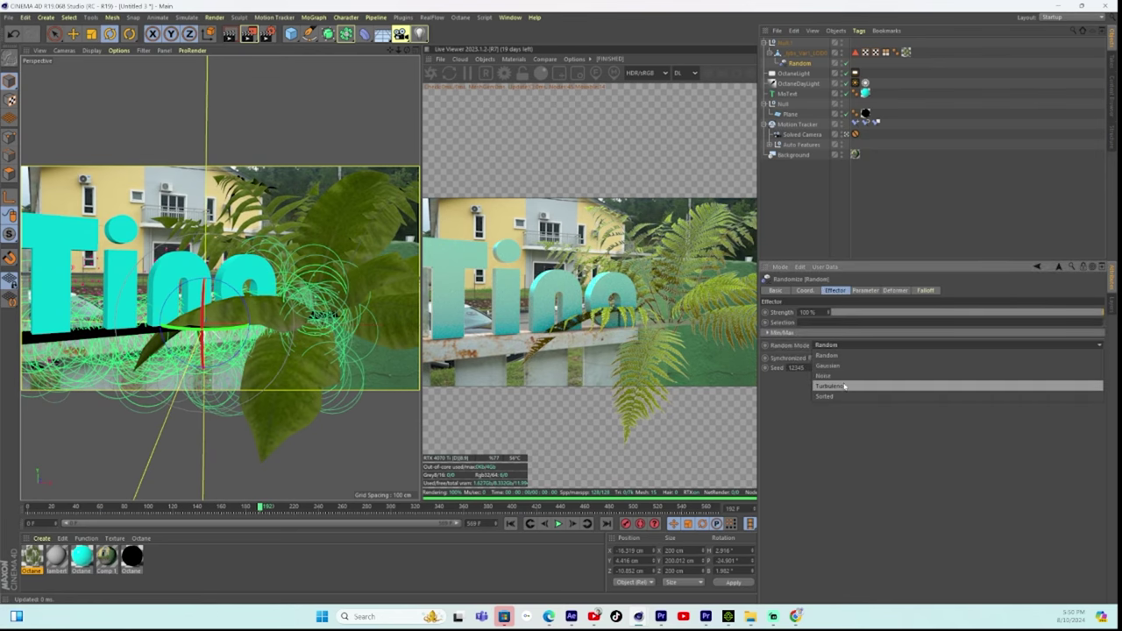
left_click(828, 386)
left_click_drag(216, 508, 368, 509)
left_click(558, 523)
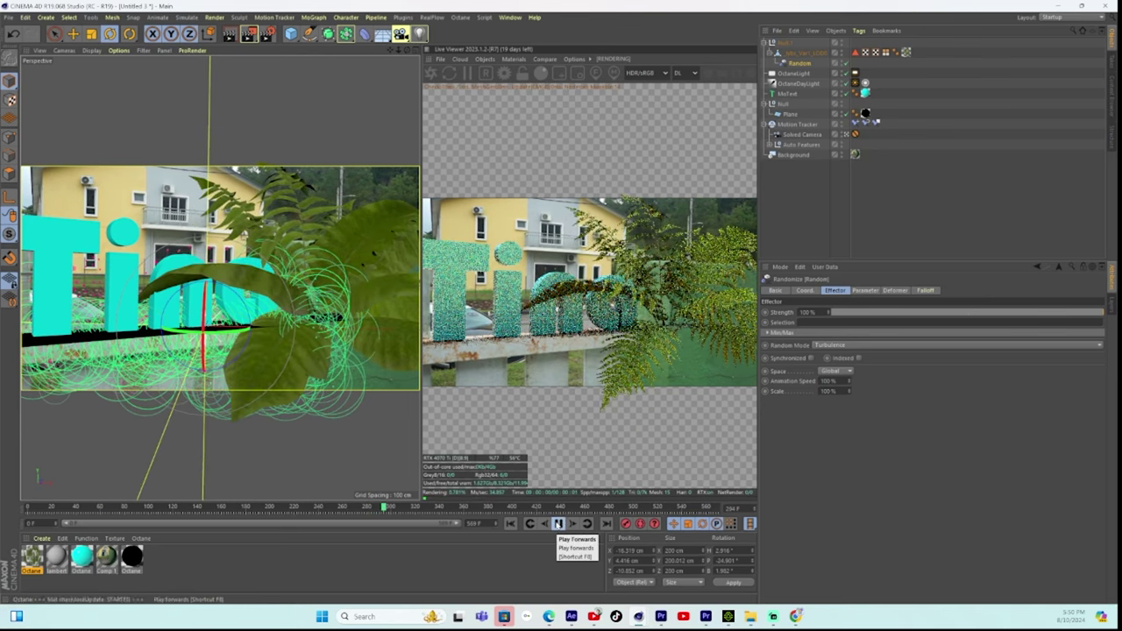
Move the Random effector to about X -20.5 cm and slide the fern mesh to about X -5.1 cm.
key("e")
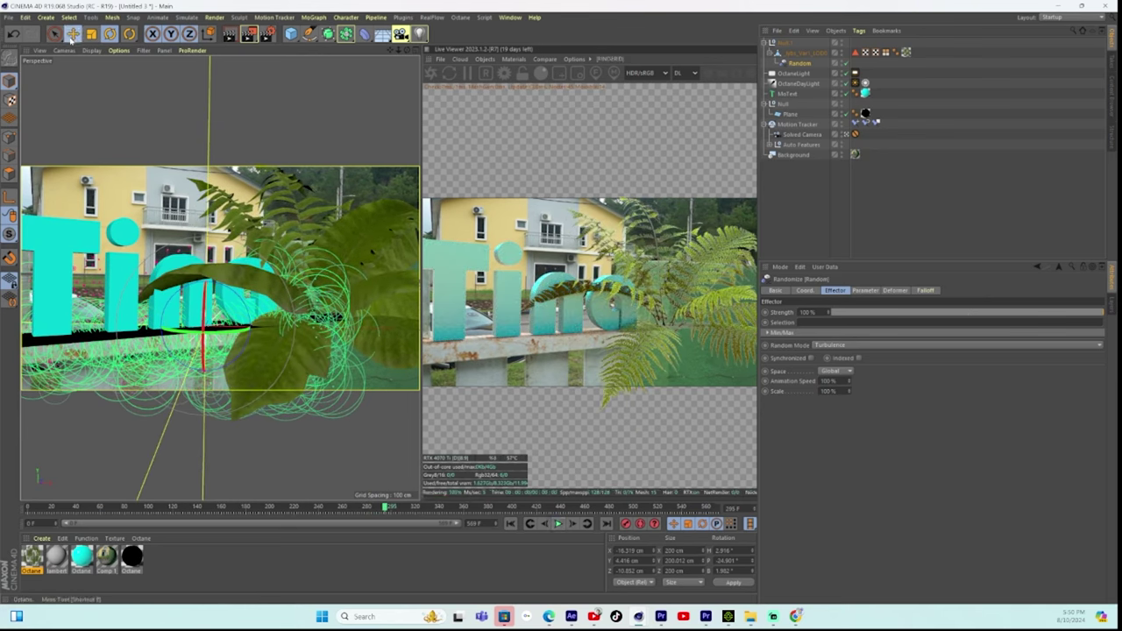
left_click_drag(277, 329, 250, 328)
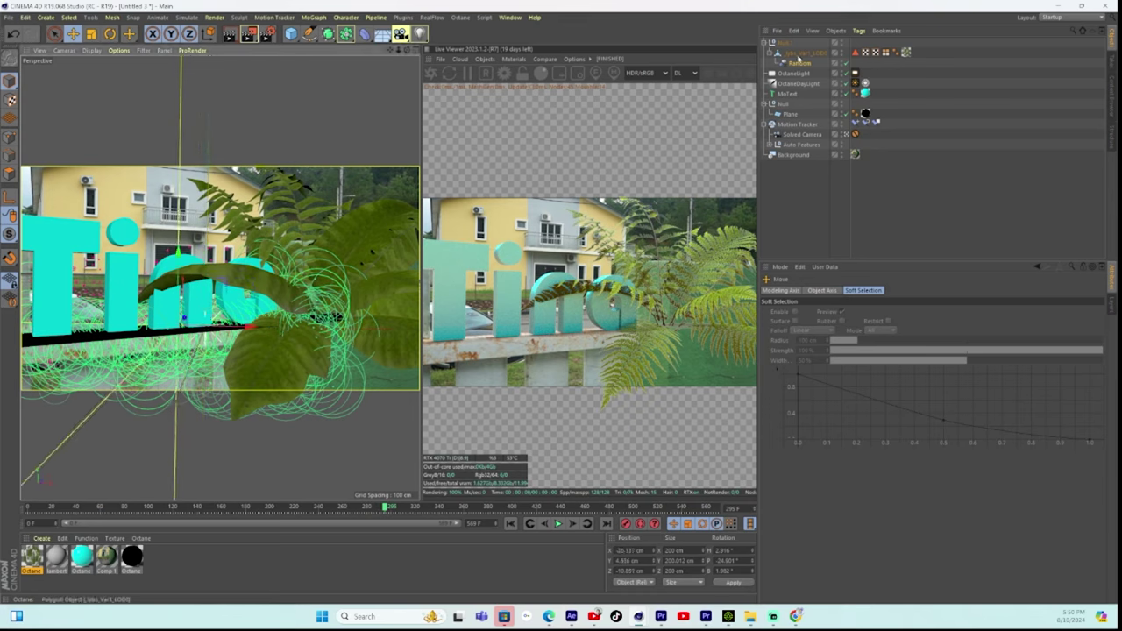
left_click(798, 54)
left_click_drag(391, 316, 347, 321)
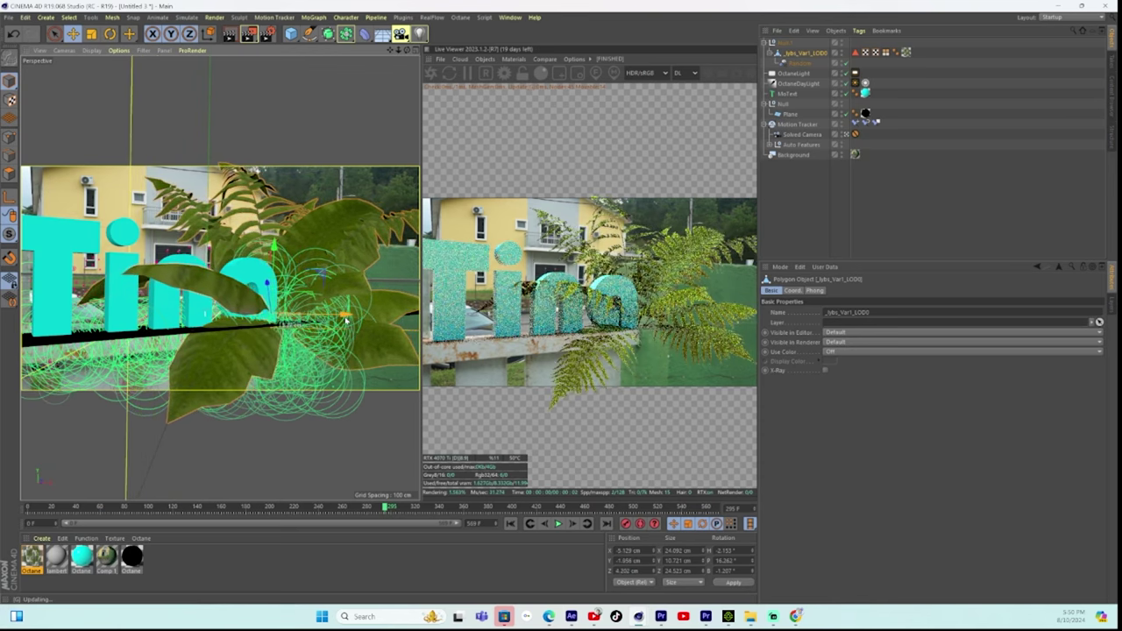
Rotate the fern mesh to a pitch of about 40° and go to frame 405.
left_click(110, 33)
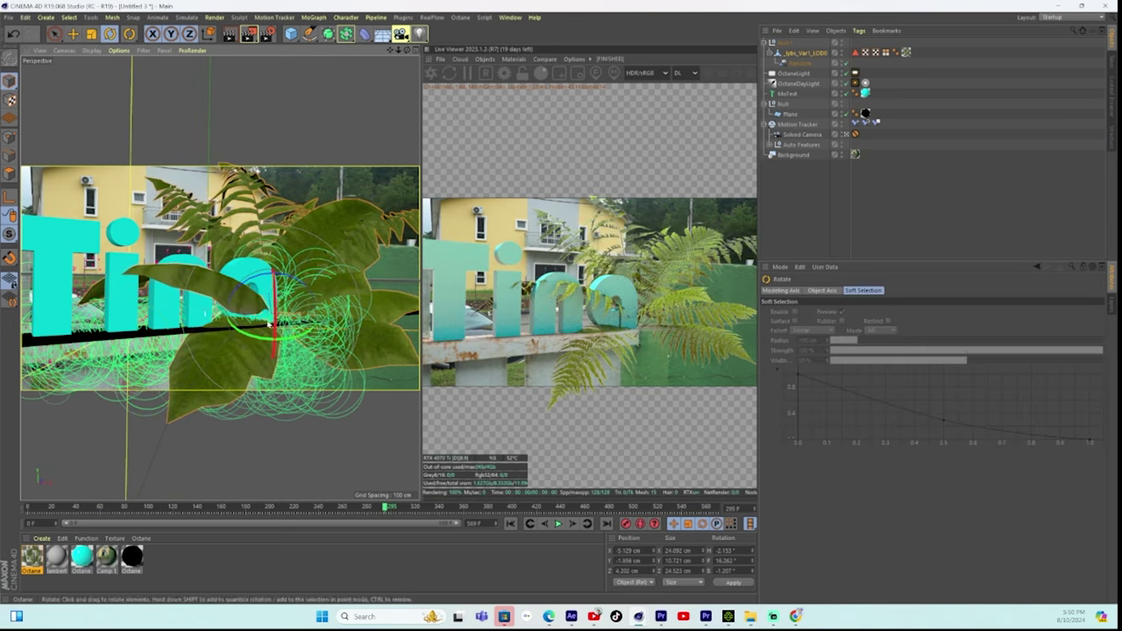
left_click_drag(272, 324, 275, 326)
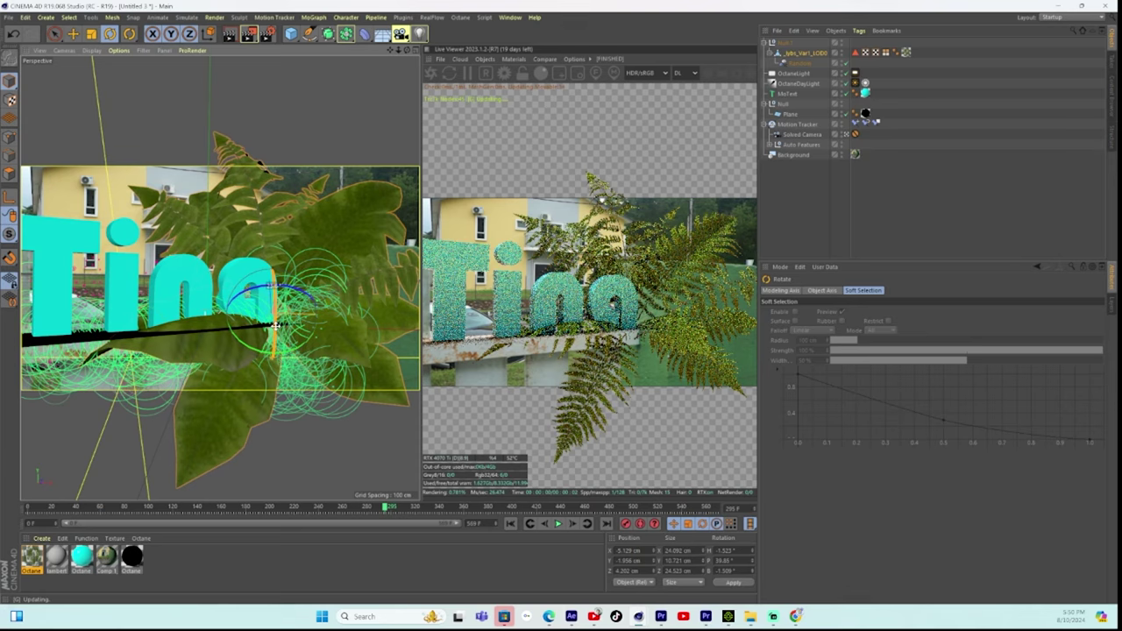
left_click_drag(47, 506, 517, 545)
Open the fern's Octane material and turn off its Specular and Roughness channels.
left_click(33, 559)
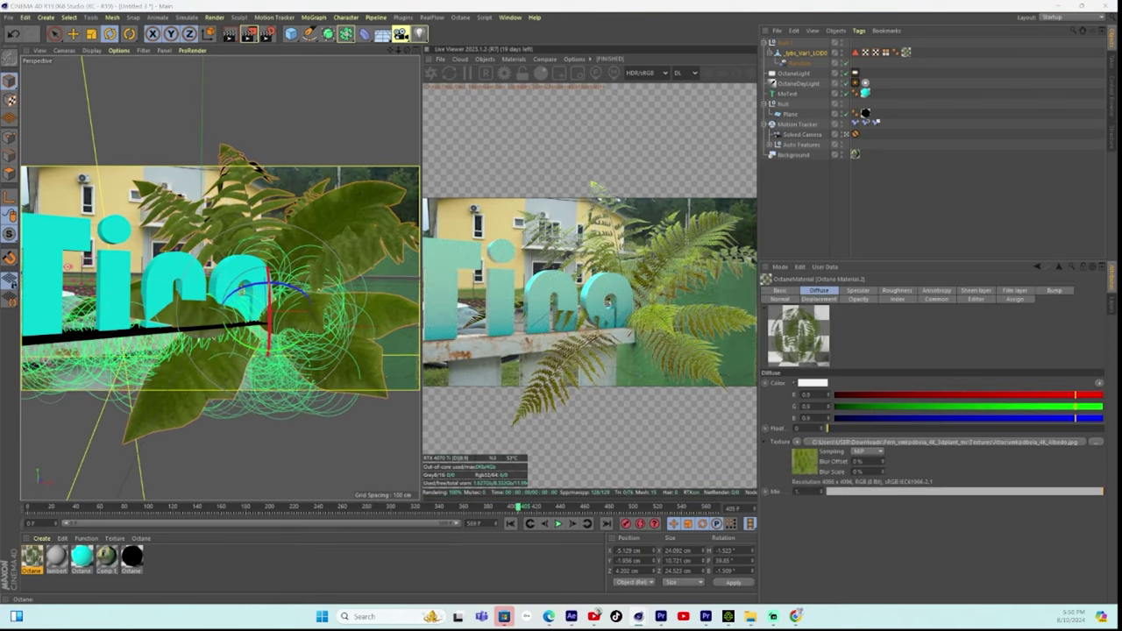
double_click(32, 558)
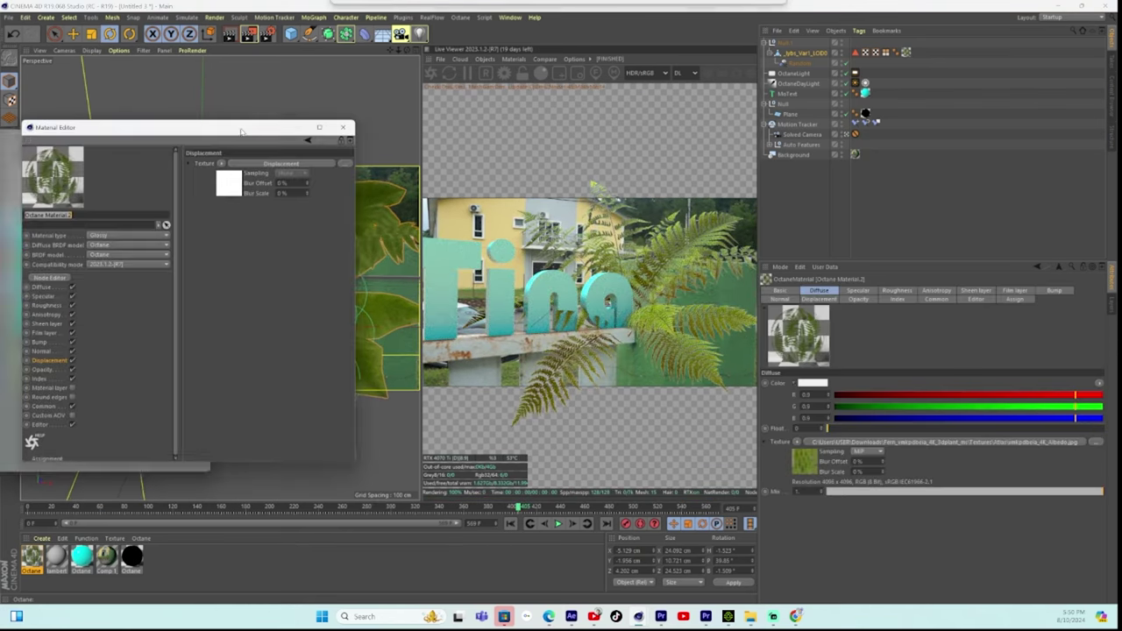
left_click(72, 297)
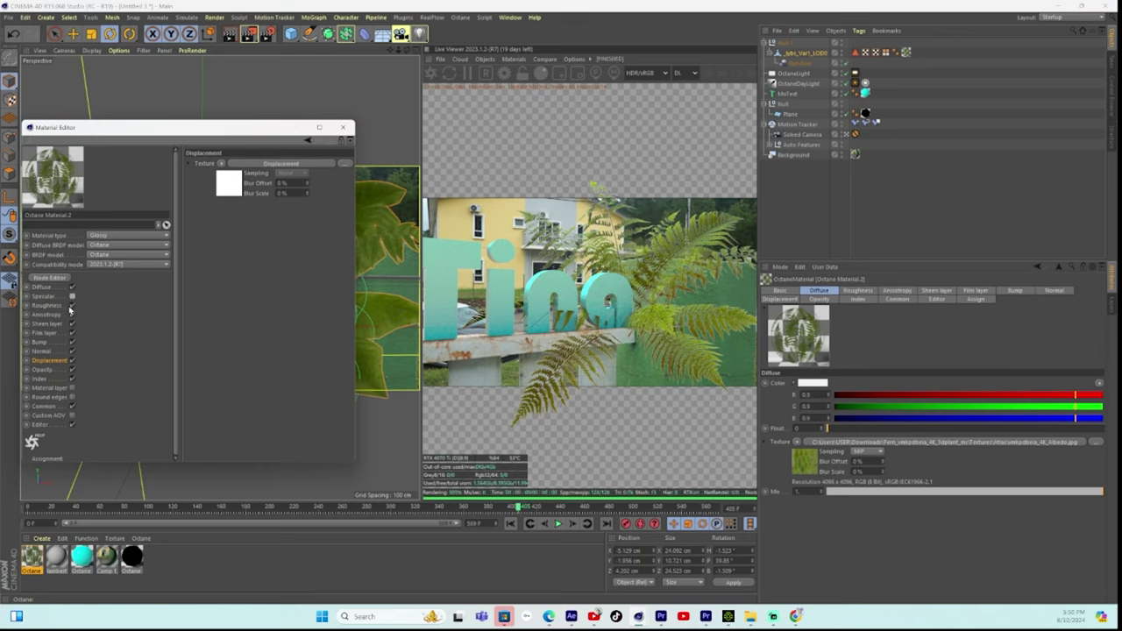
left_click(72, 305)
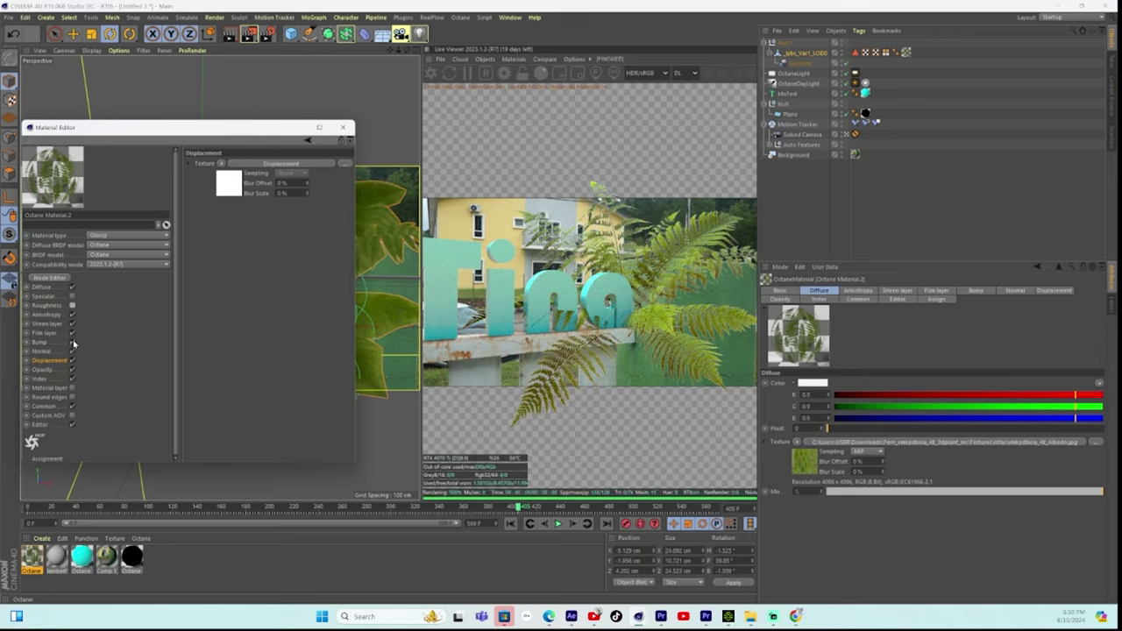
Toggle the fern material's Bump and Displacement channels off and on to compare the render, and close the material editor.
left_click(72, 342)
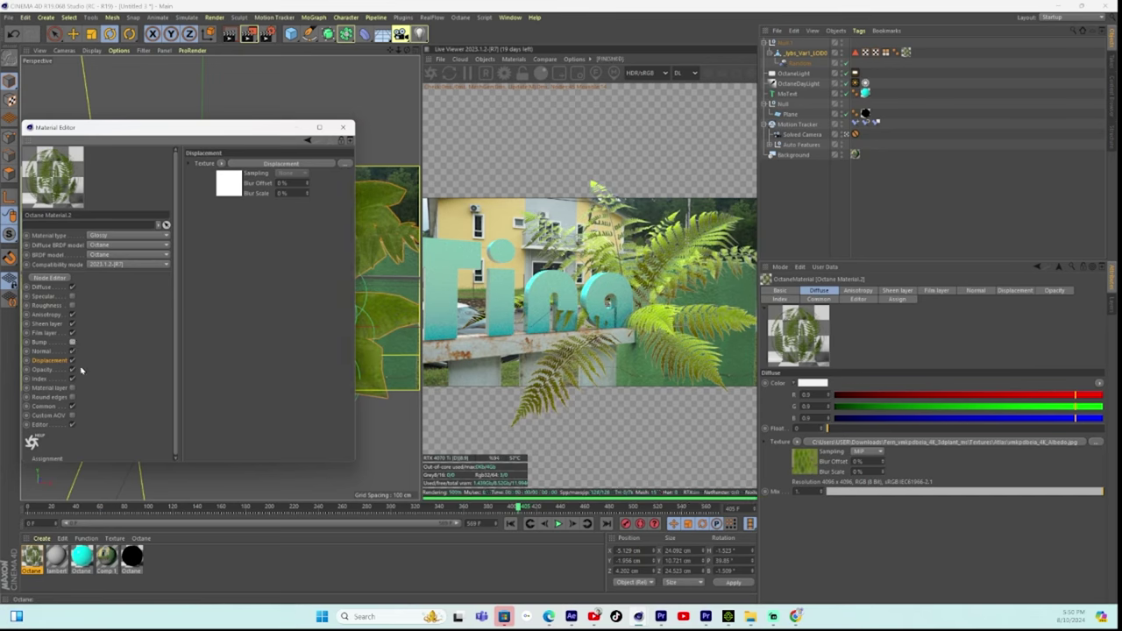
left_click(72, 361)
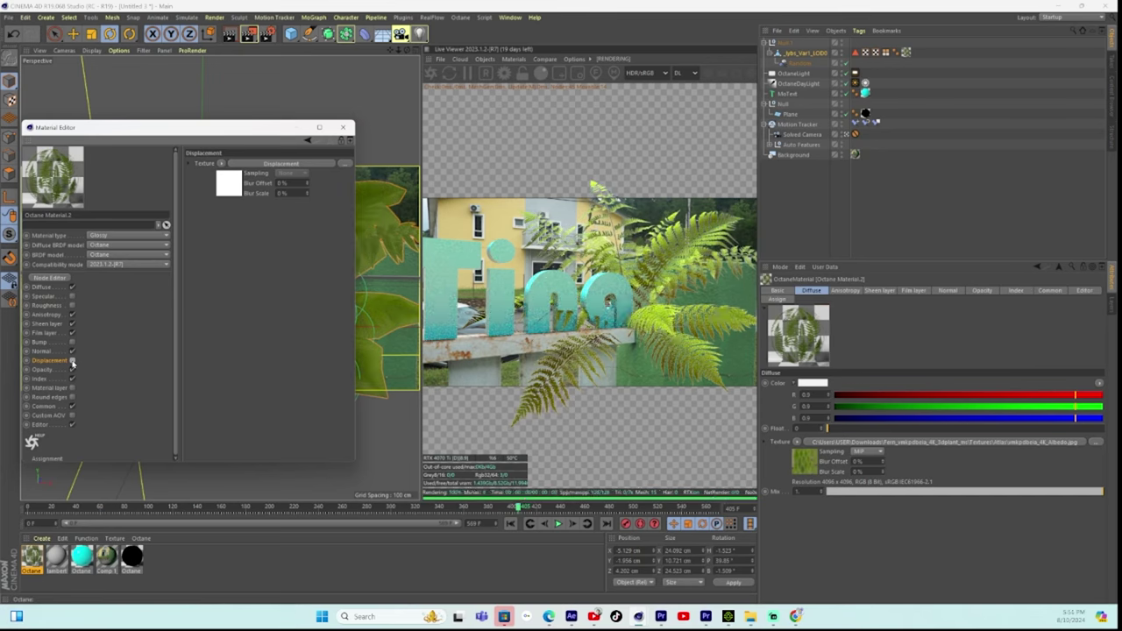
left_click(72, 361)
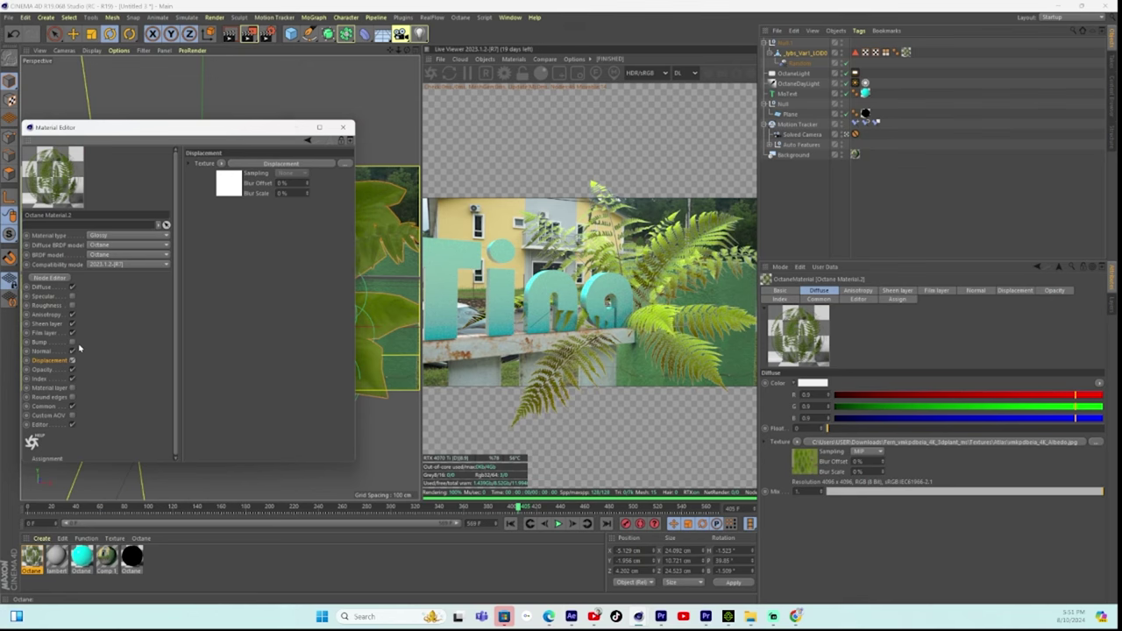
left_click(72, 342)
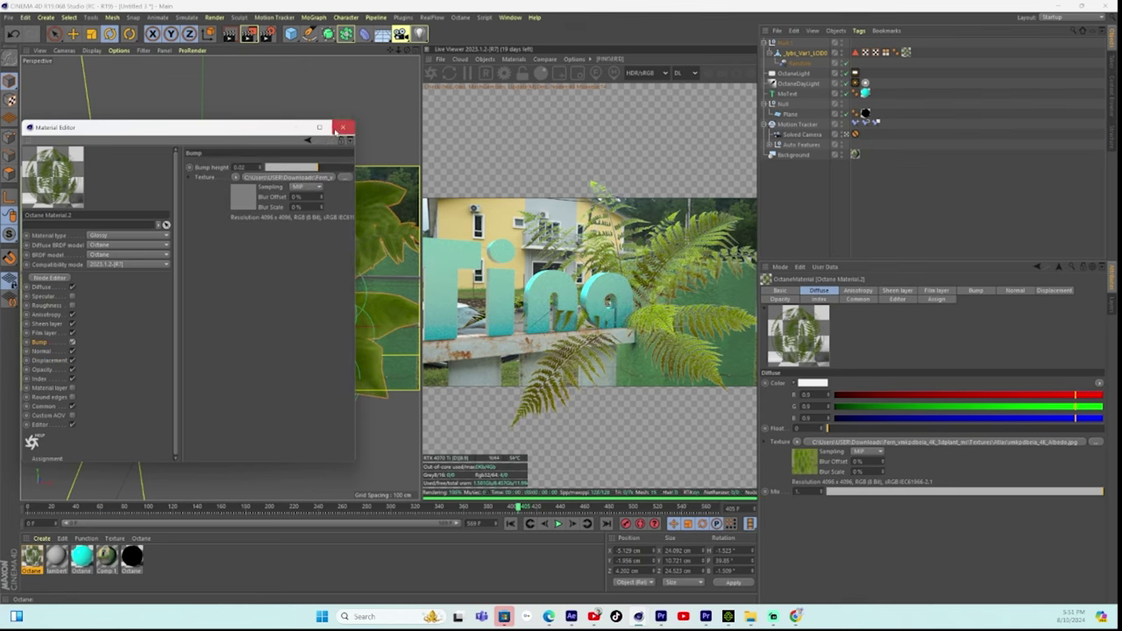
left_click(340, 128)
Go to frame 137 and move the OctaneLight to about X -59 cm, Y 182 cm and Z -77 cm.
left_click_drag(114, 508, 193, 513)
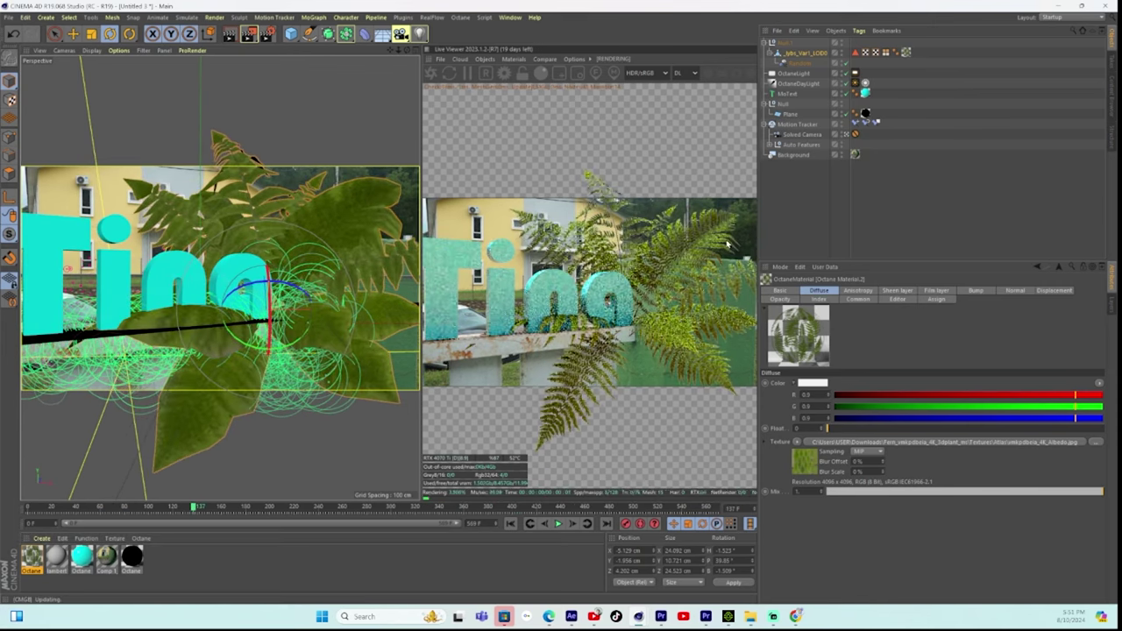
left_click(794, 72)
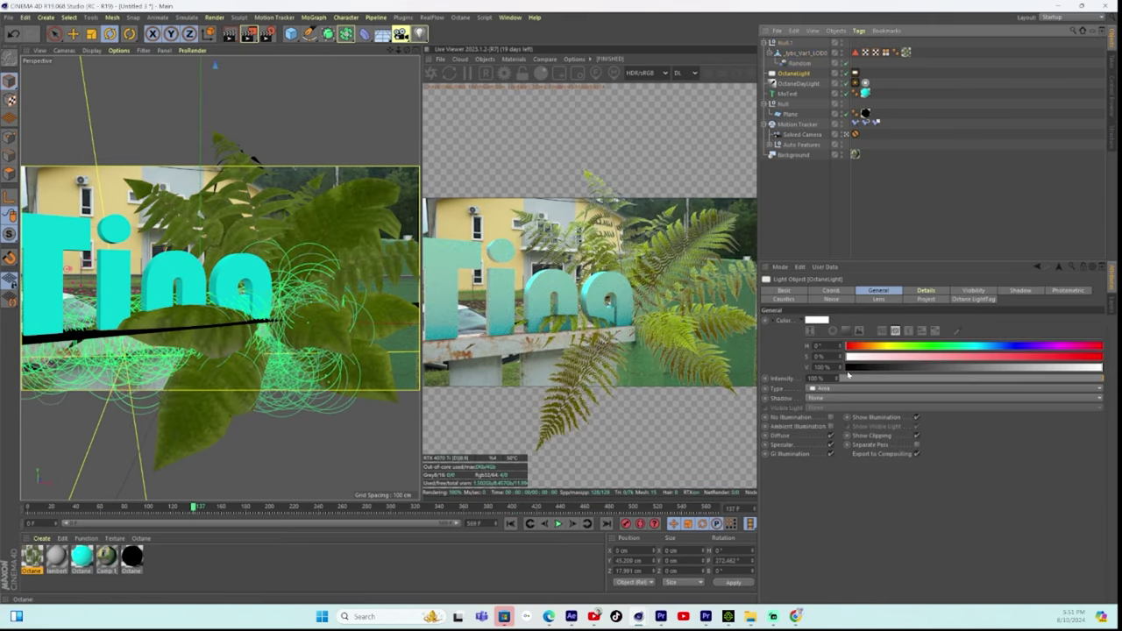
left_click(828, 290)
key("e")
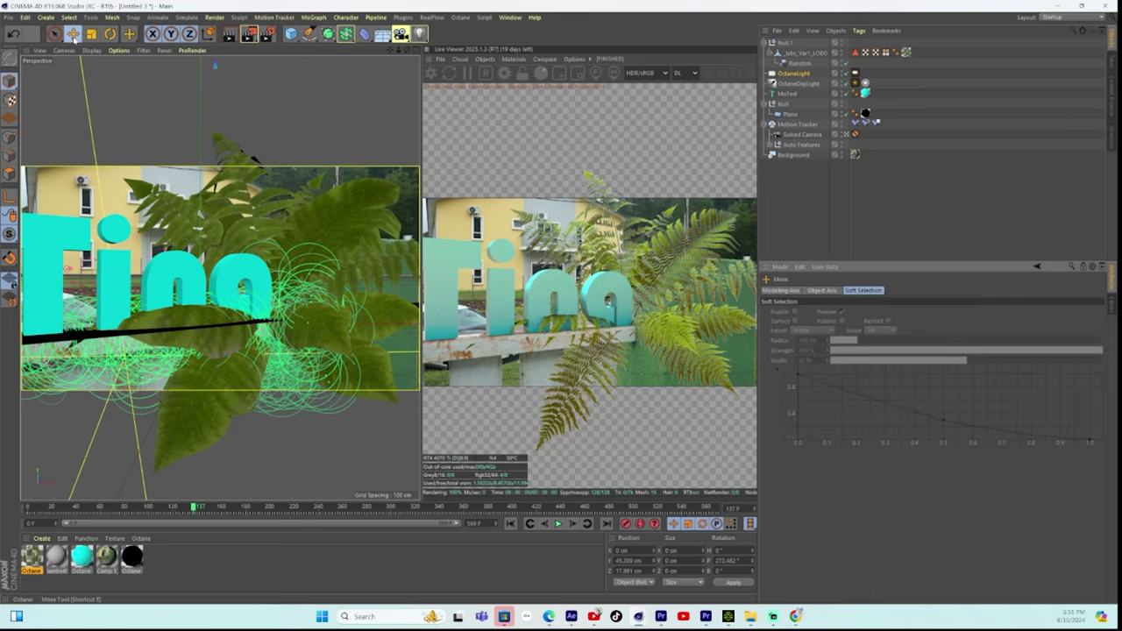
left_click(789, 74)
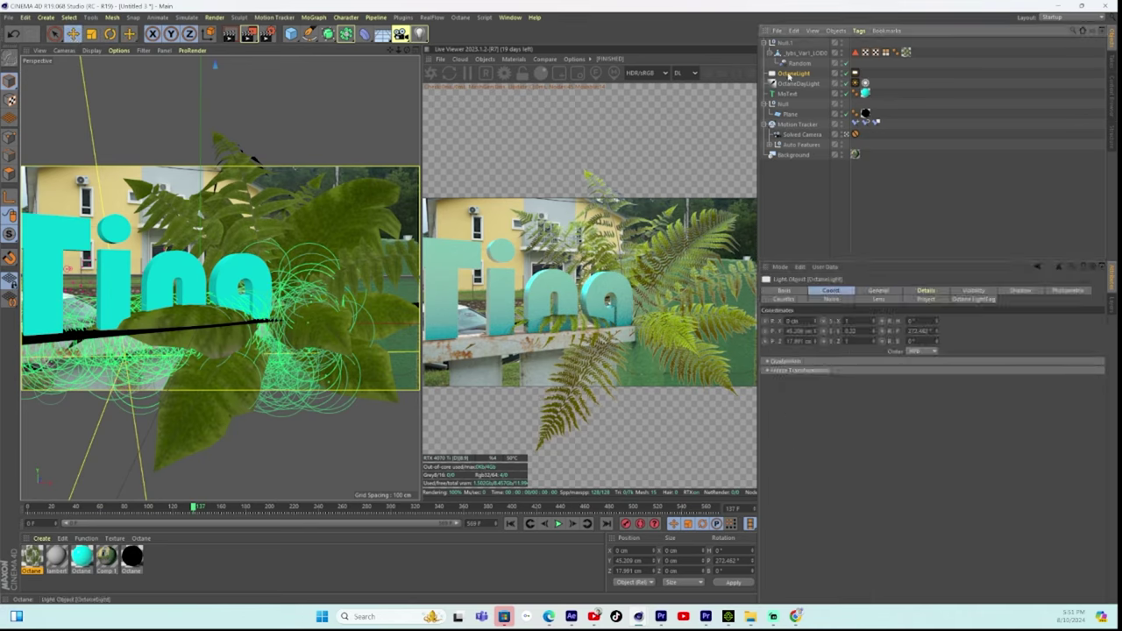
left_click_drag(815, 331, 896, 330)
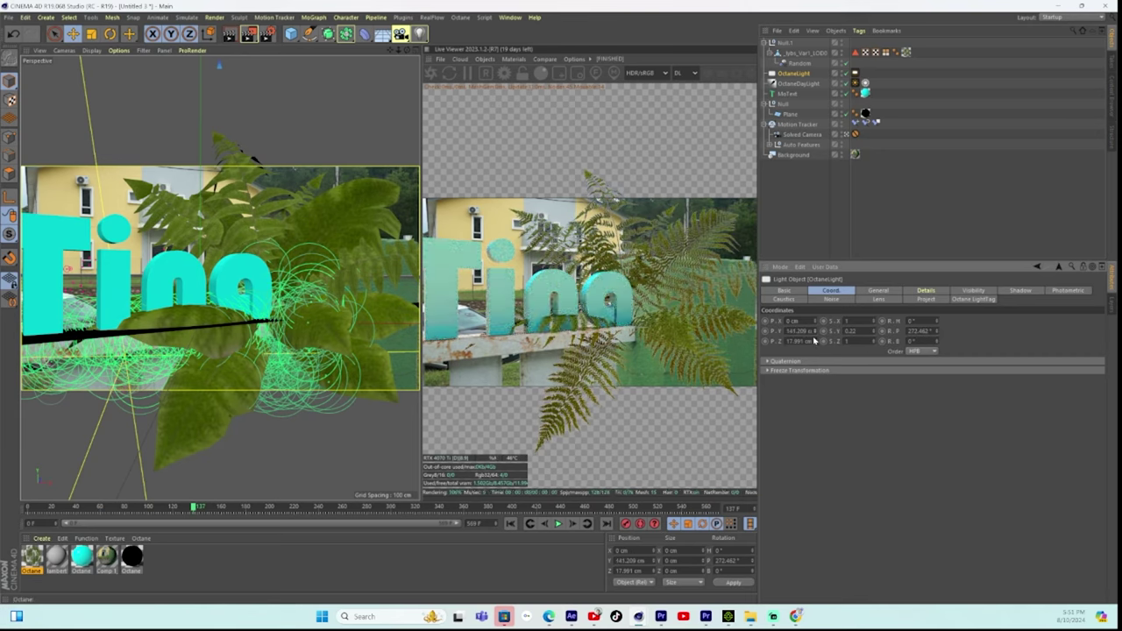
mouse_move(815, 341)
left_mouse_down()
mouse_move(763, 341)
mouse_move(824, 330)
mouse_move(816, 322)
left_mouse_up()
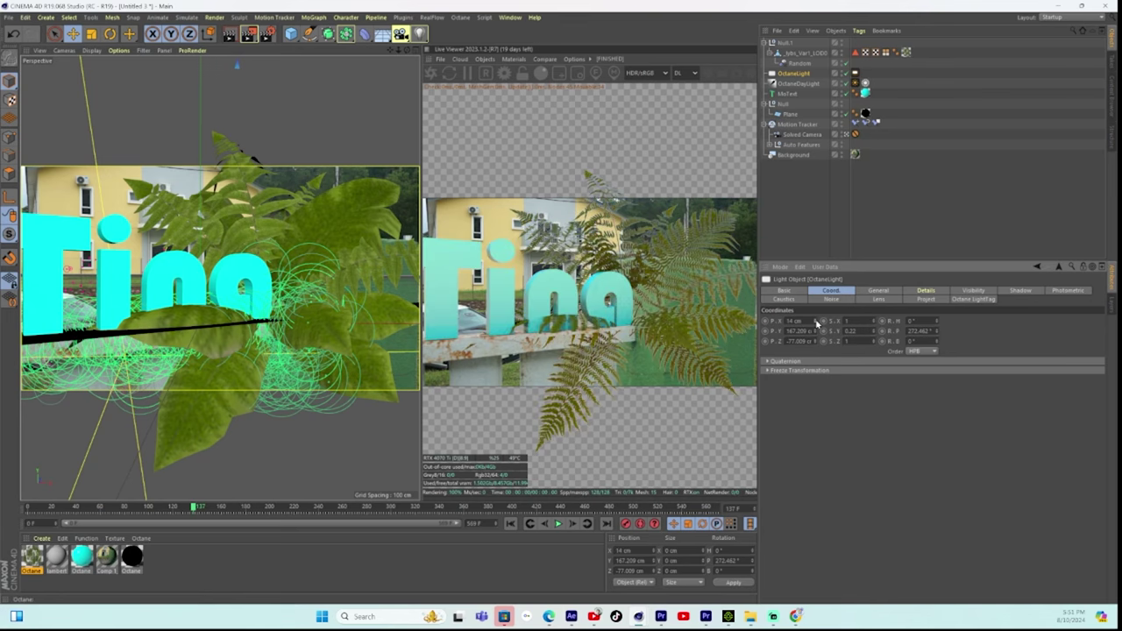
left_click_drag(816, 324, 793, 328)
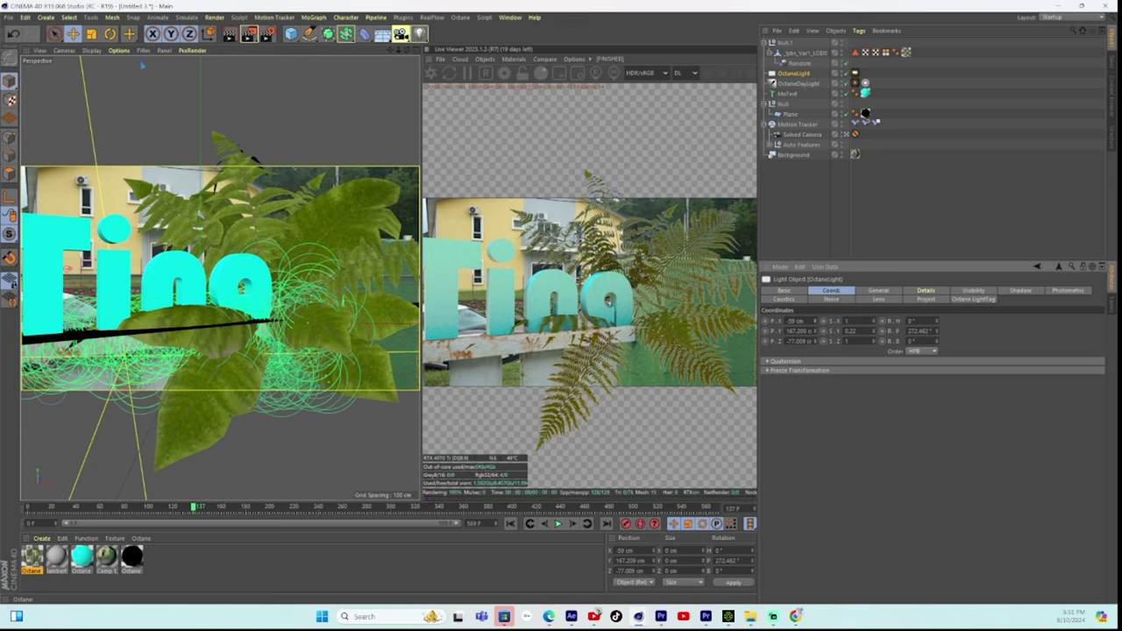
left_click_drag(817, 331, 824, 333)
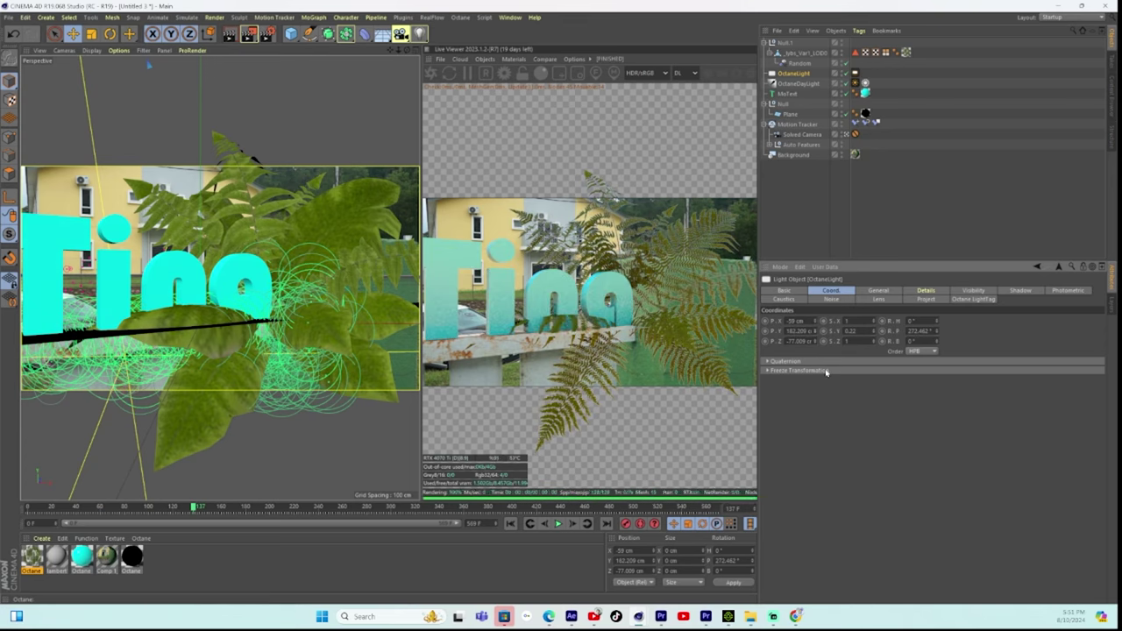
Move the fern's parent null to about X -2.3, Y -1.5, Z -4.7 cm and rotate it to a pitch of about 46°.
left_click(785, 43)
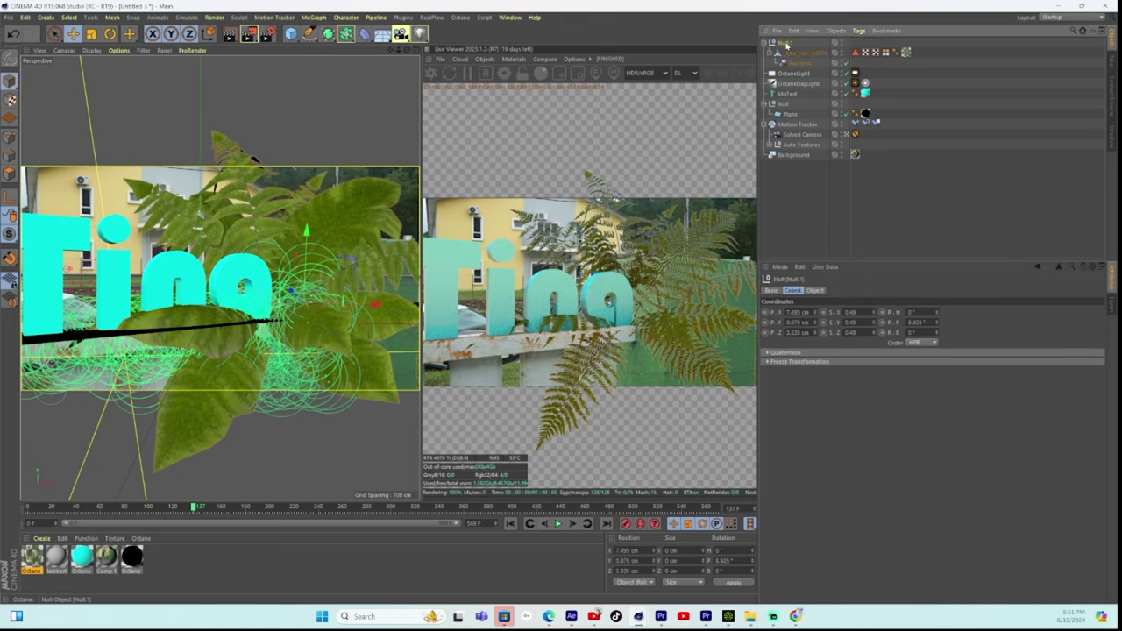
left_click_drag(294, 295, 299, 300)
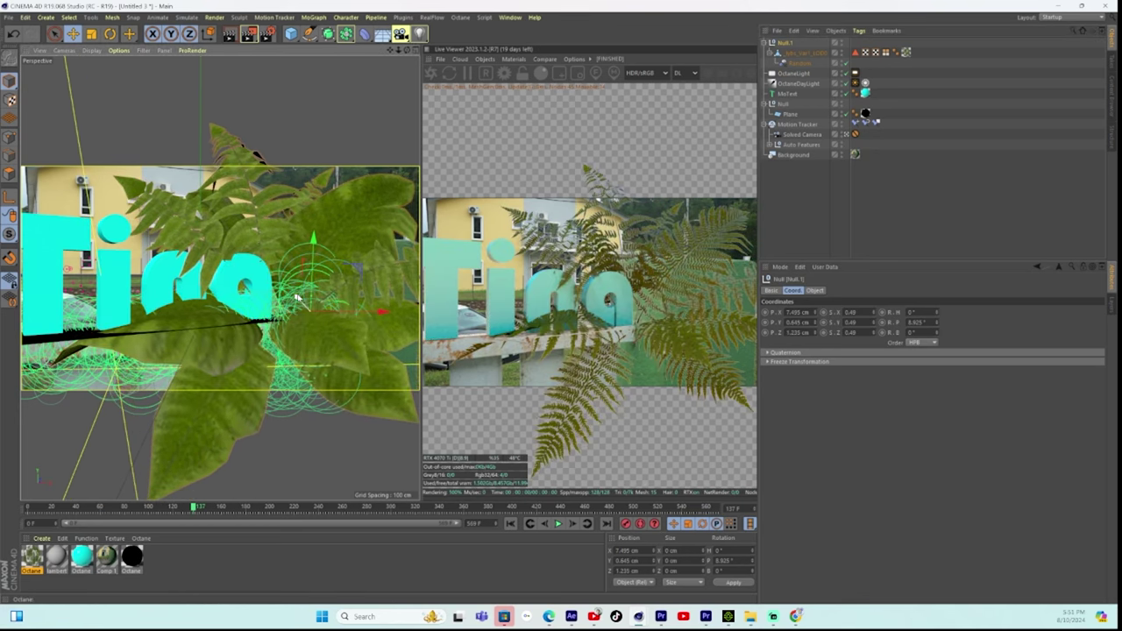
key("r")
mouse_move(323, 313)
left_mouse_down()
mouse_move(329, 320)
mouse_move(317, 303)
left_mouse_up()
key("e")
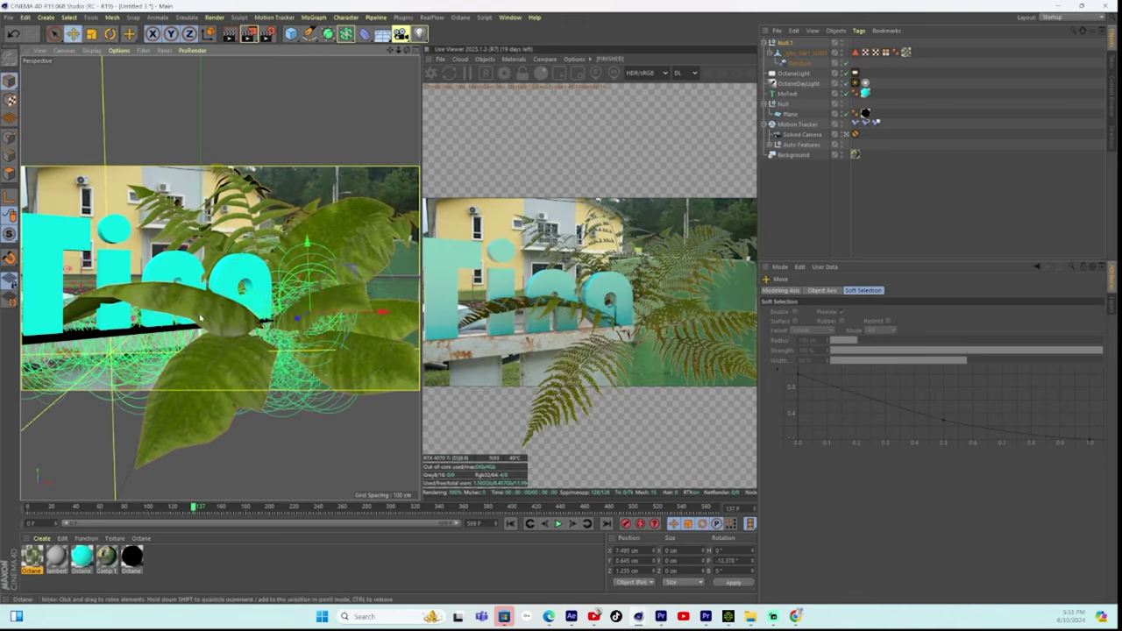
left_click_drag(314, 253, 307, 225)
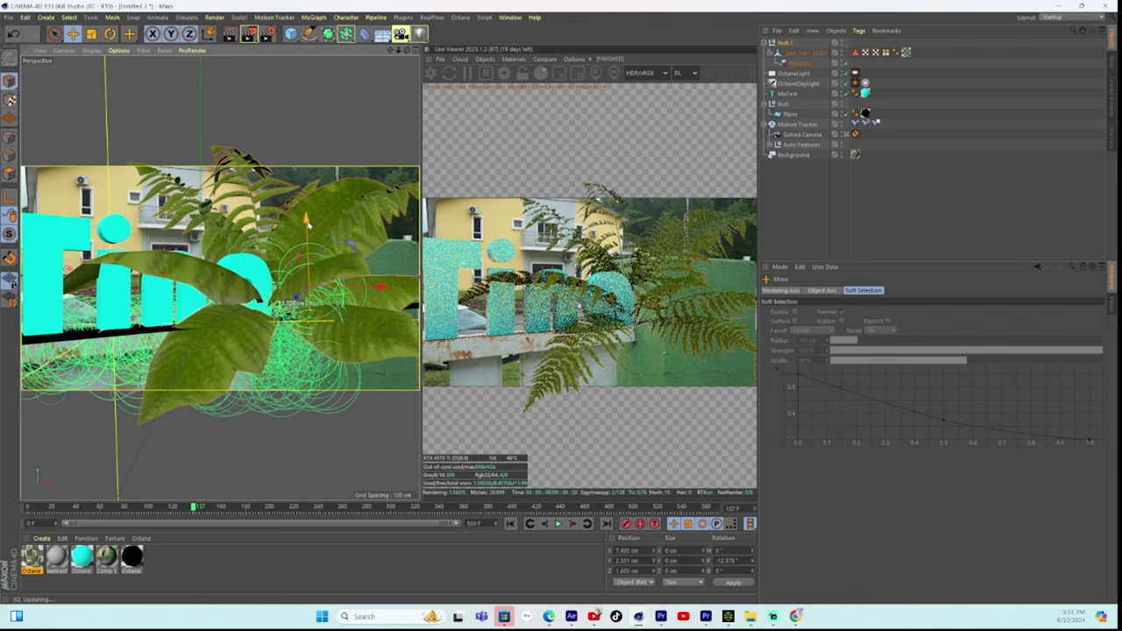
left_click(108, 34)
left_click_drag(317, 263, 315, 293)
key("e")
left_click_drag(298, 239, 163, 314)
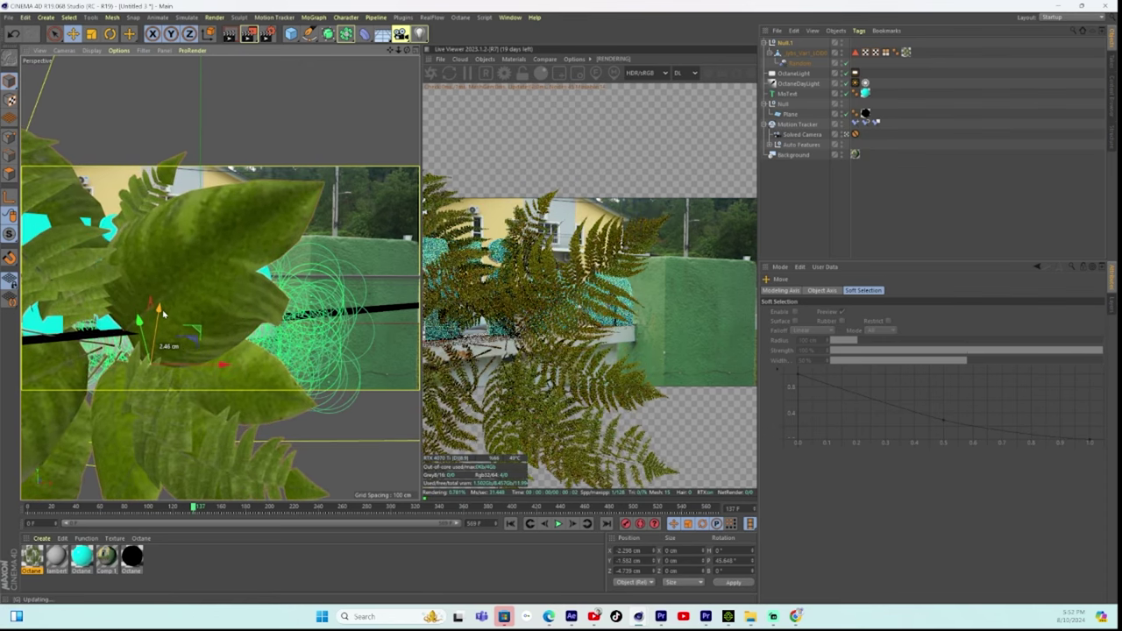
Scale the fern's parent null to 0.2 on all axes and move it to about Y 0.07 cm, Z -6.4 cm.
left_click(784, 43)
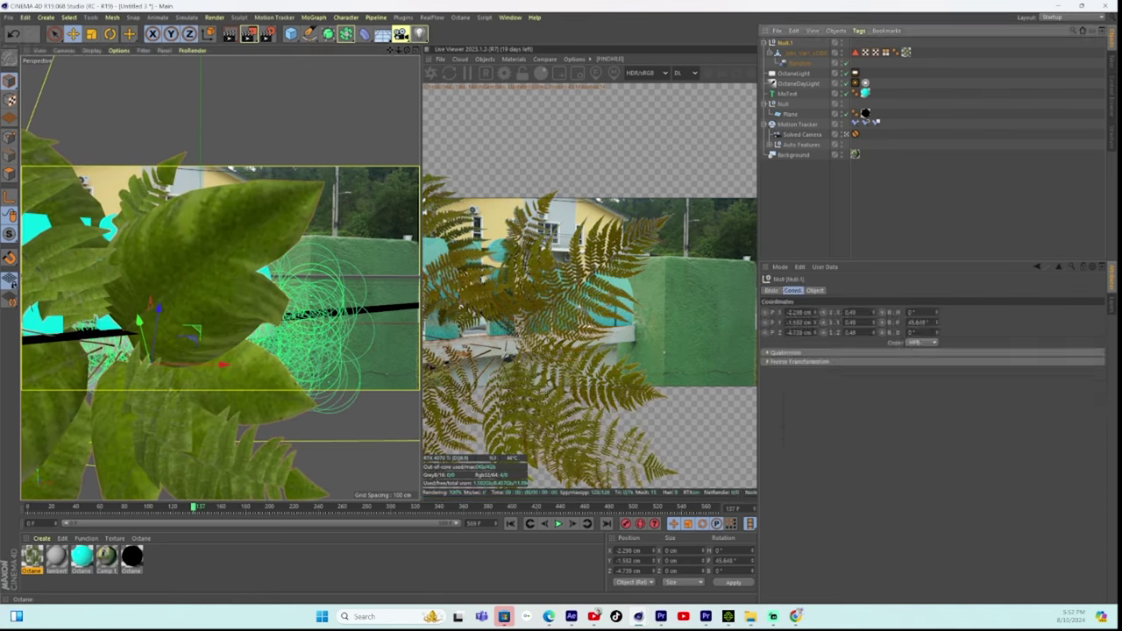
left_click(856, 323)
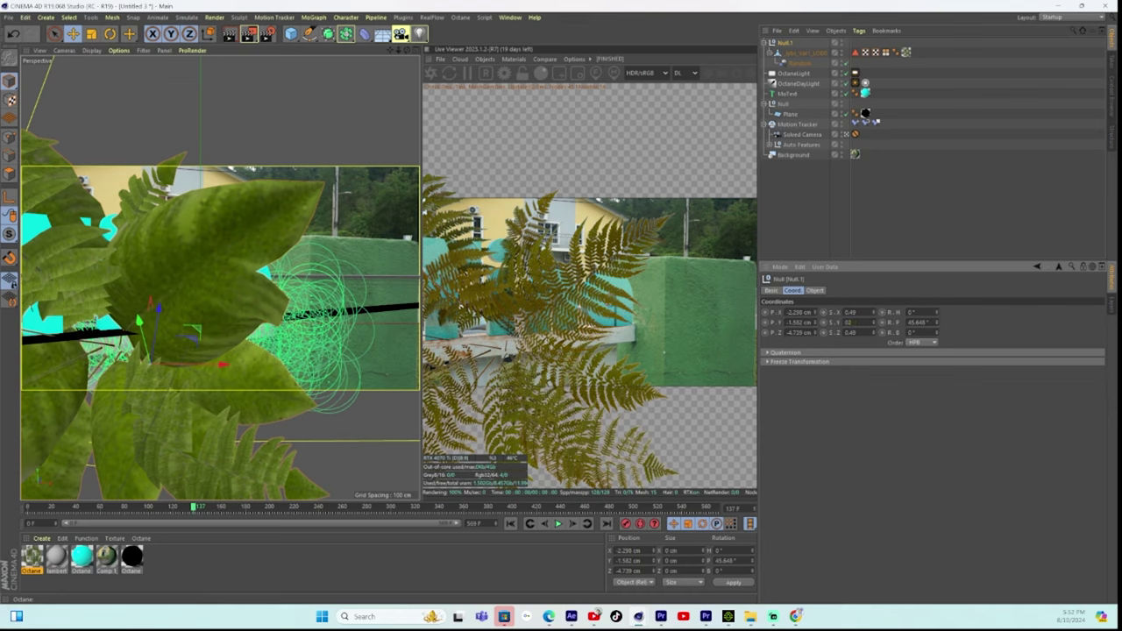
type("2")
key("Return")
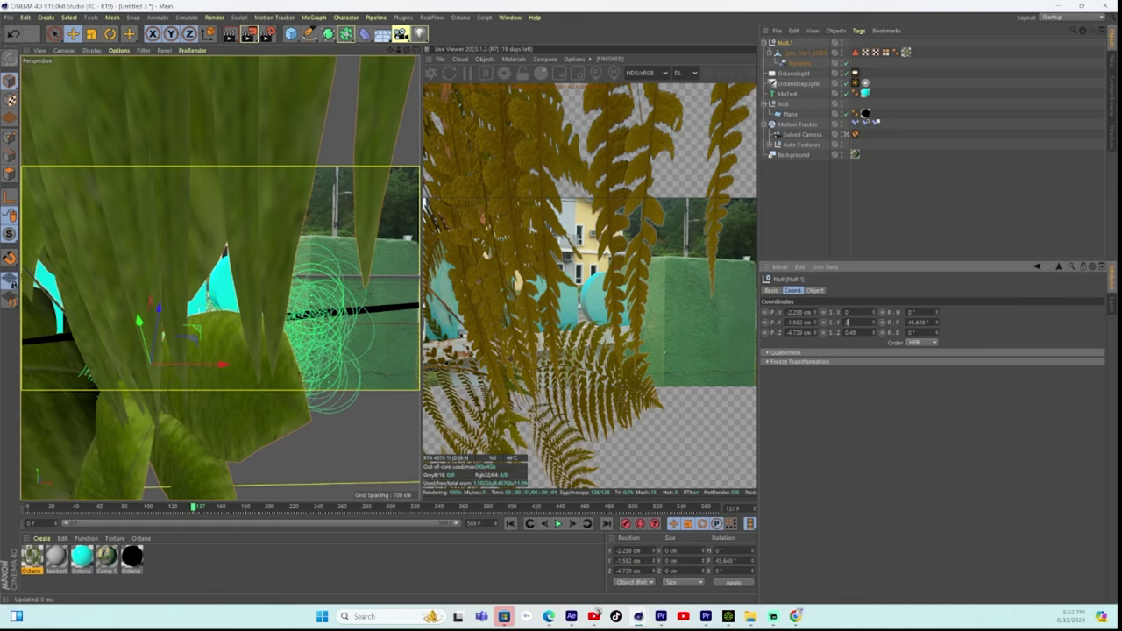
left_click(847, 323)
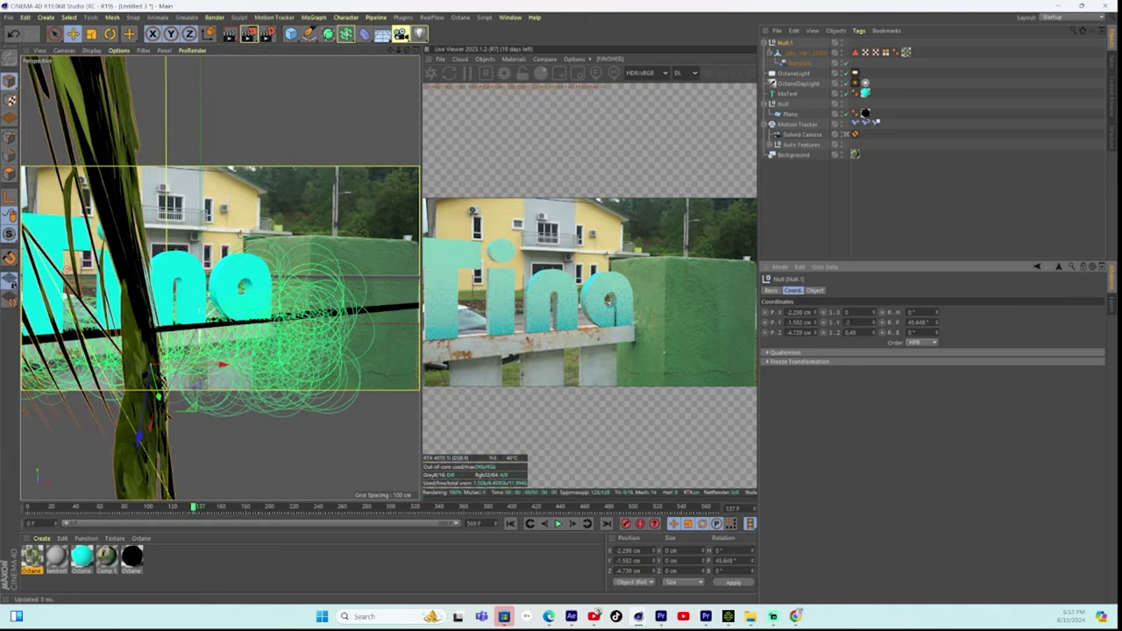
key("Return")
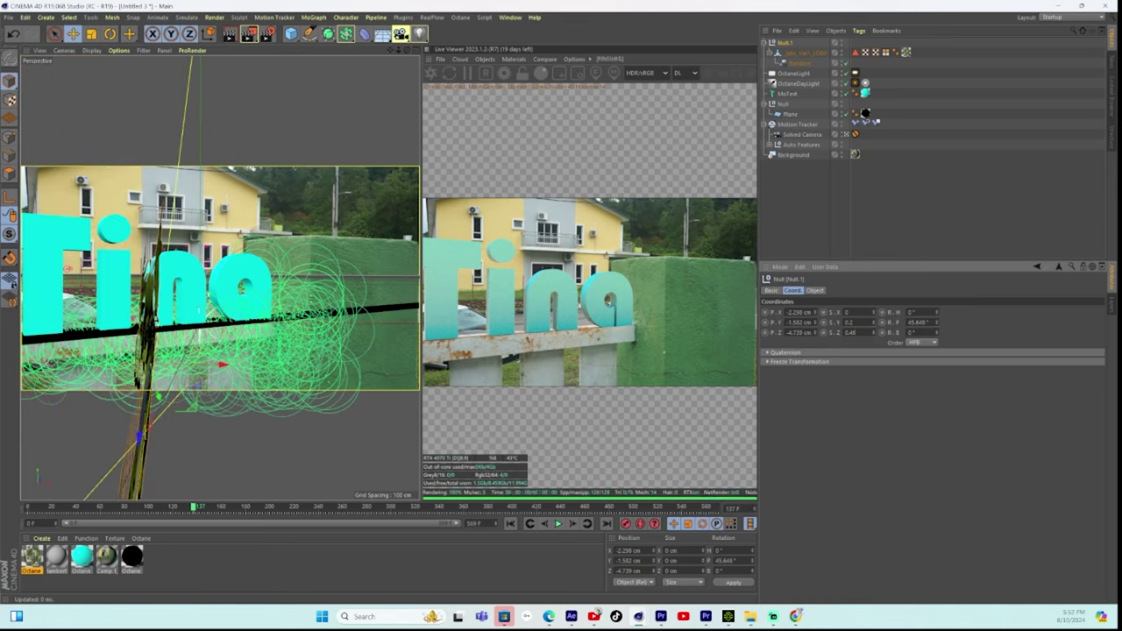
left_click(847, 332)
type("0")
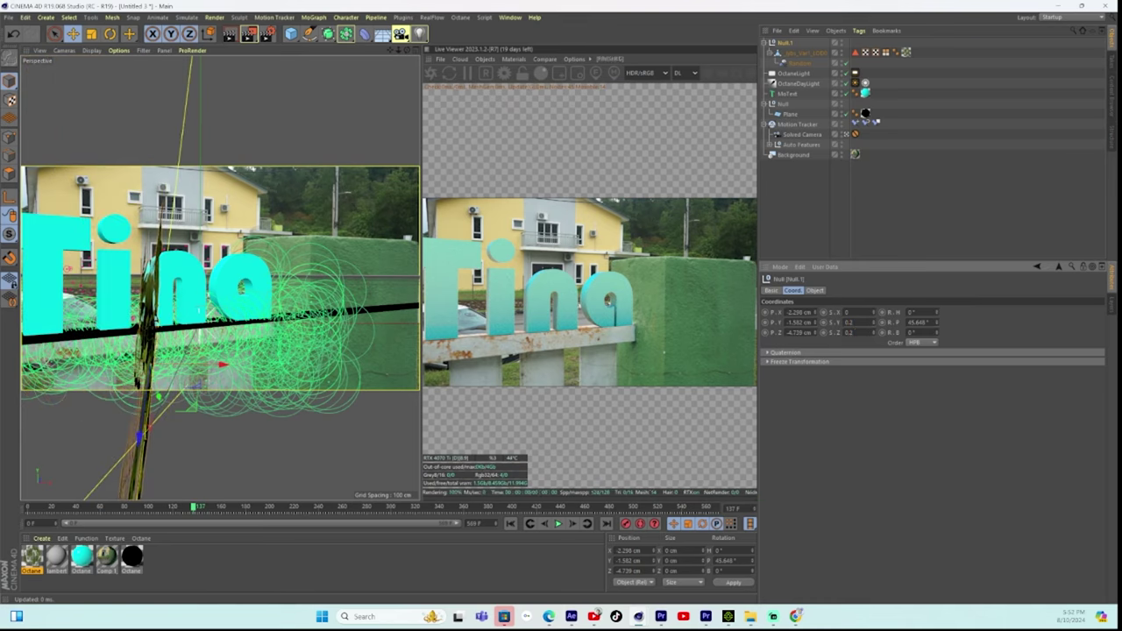
key("Return")
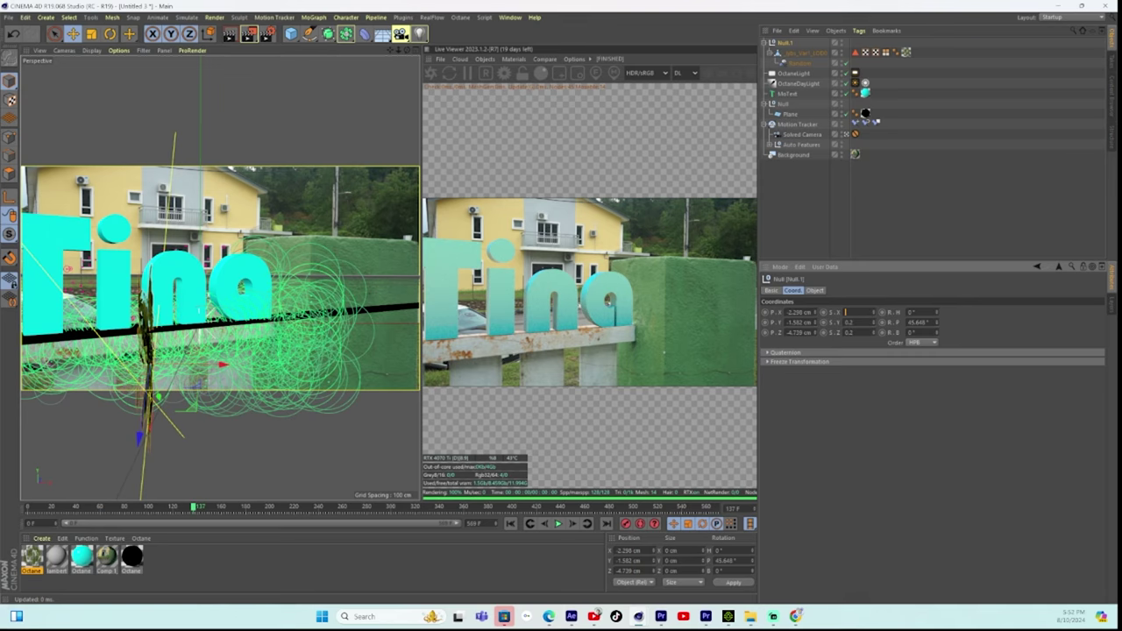
type("0")
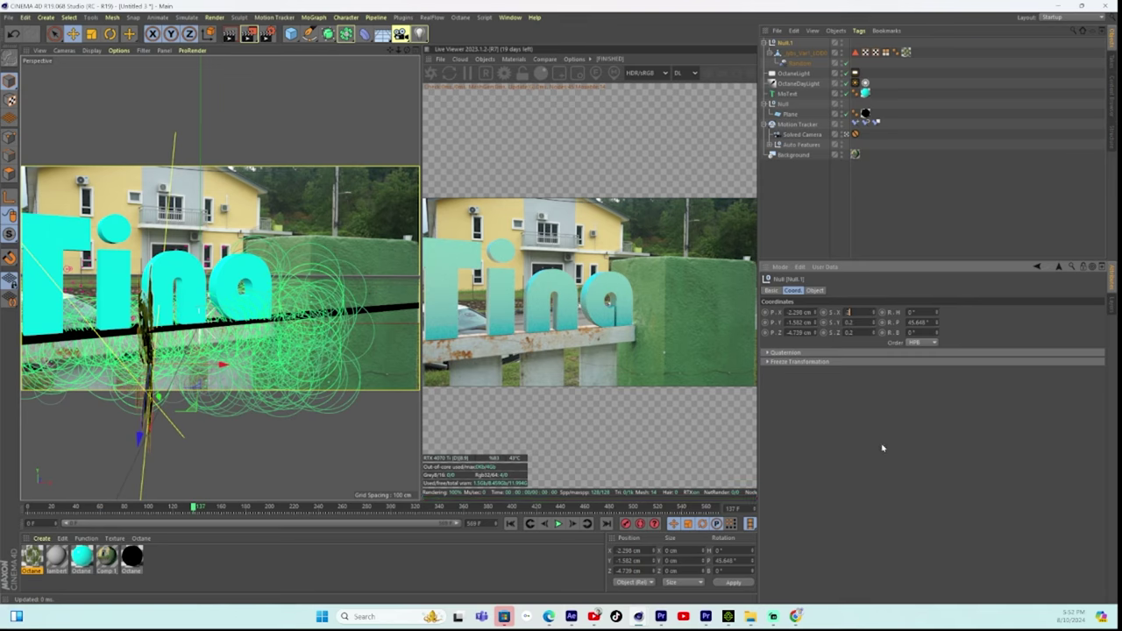
type(".2")
key("Return")
left_click_drag(137, 322, 129, 299)
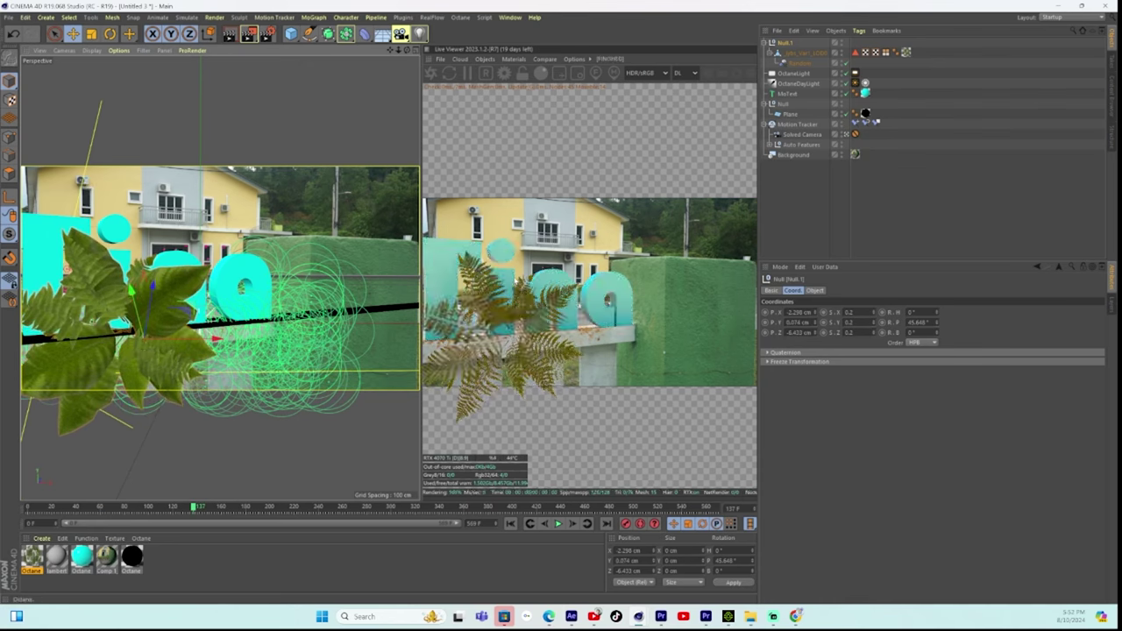
Toggle the OctaneLight off and on to check its effect, and lower the Octane daylight's power to 0.0001.
left_click(845, 75)
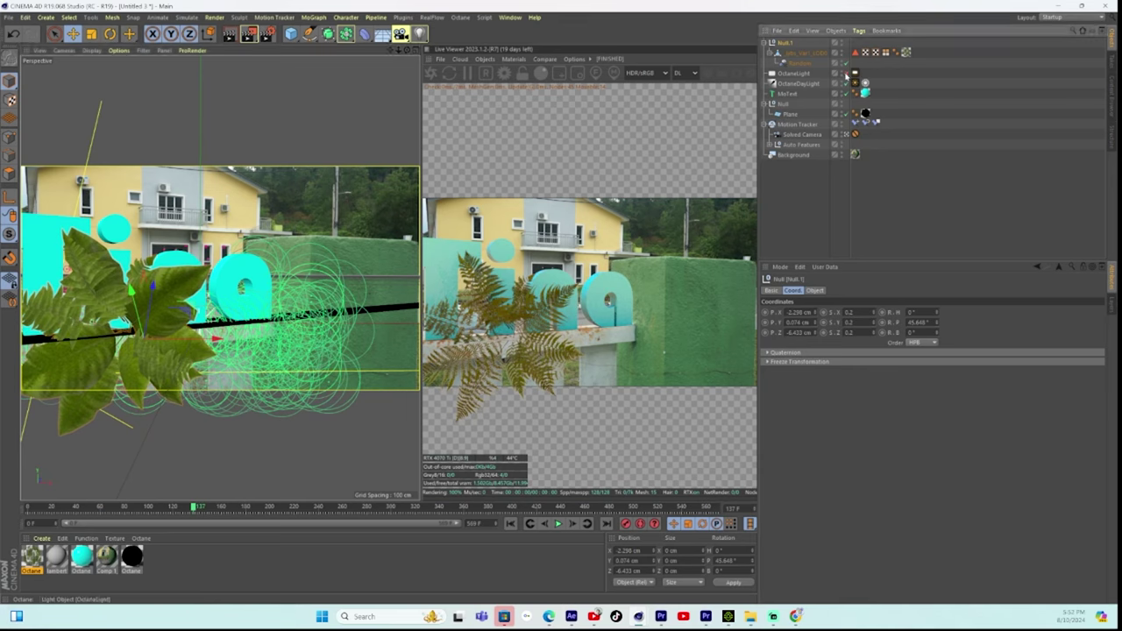
left_click(845, 74)
left_click(855, 84)
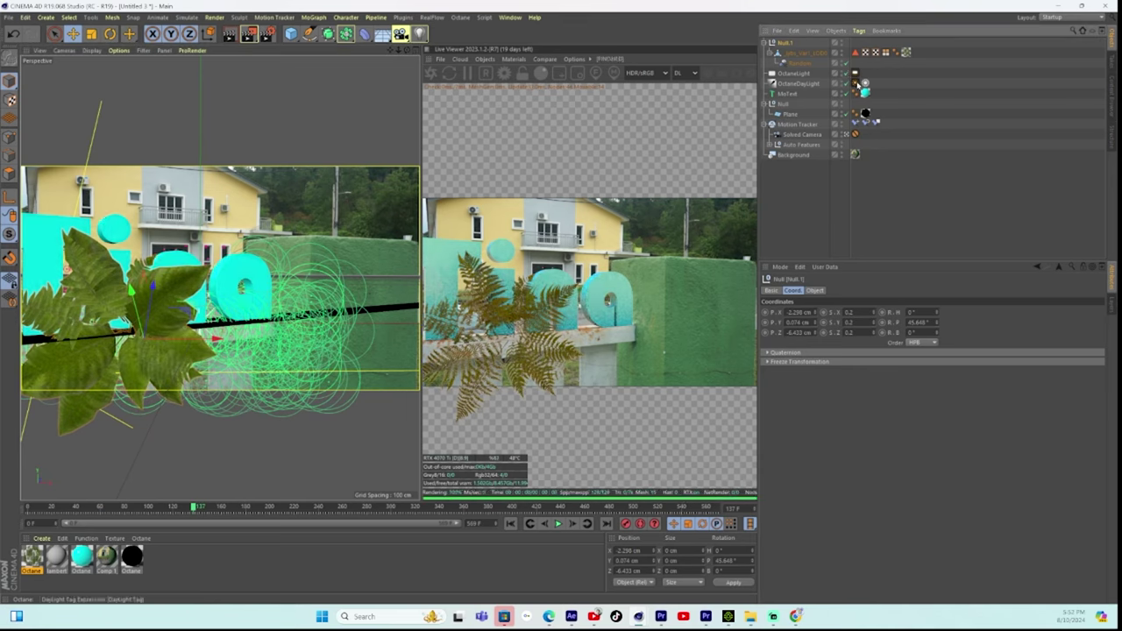
left_click_drag(931, 335, 846, 336)
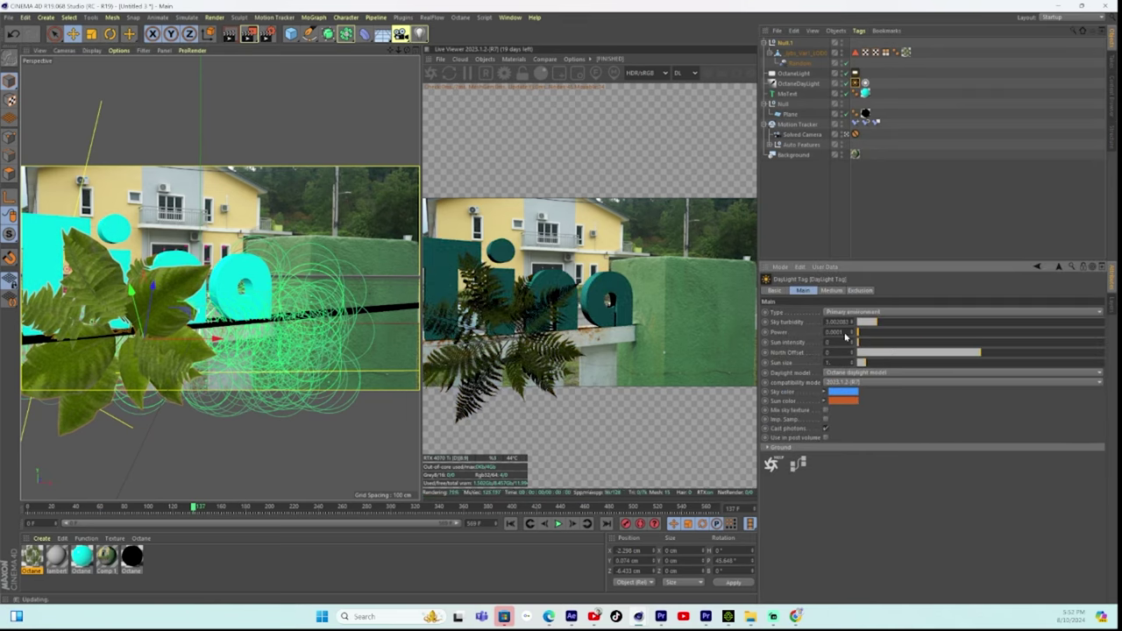
Lower the OctaneLight to a Y position of about 113 cm.
left_click(792, 74)
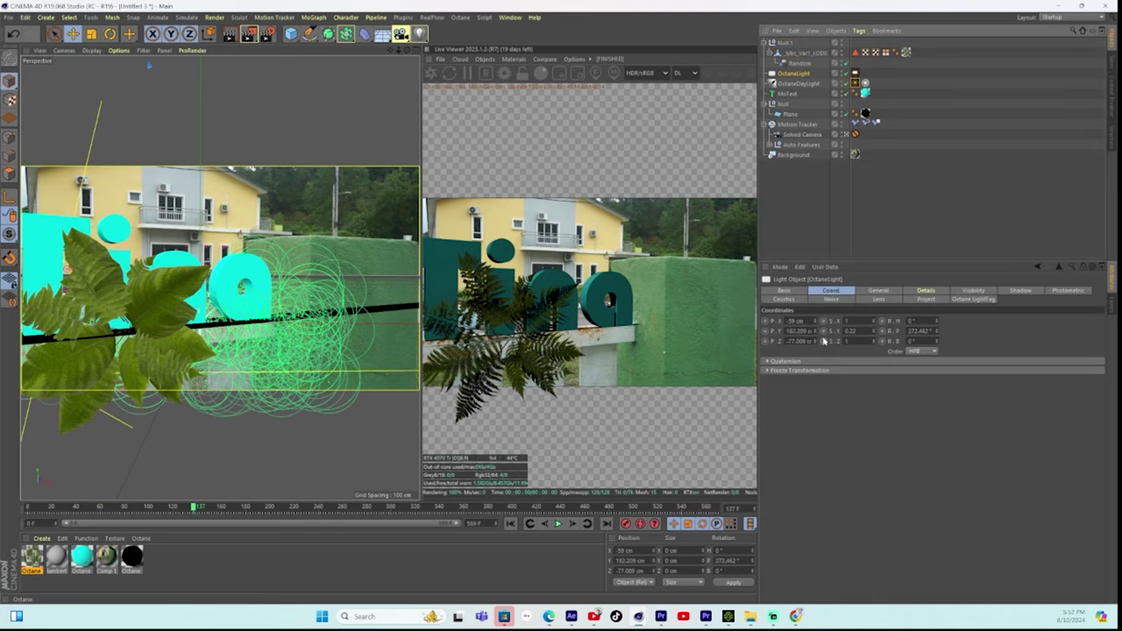
left_click_drag(816, 331, 815, 473)
left_click_drag(24, 64, 52, 64)
left_click_drag(815, 420, 816, 392)
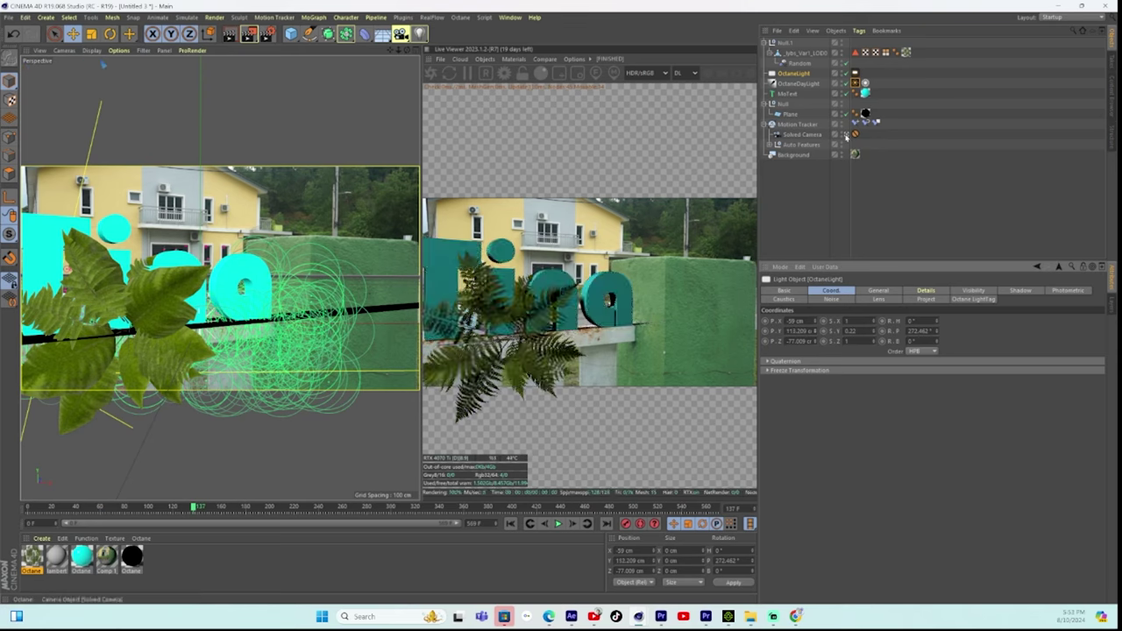
Leave the solved camera view, move the OctaneLight to about X 12, Y 39, Z 2.6 cm, and return to the solved camera.
left_click(846, 136)
left_click_drag(397, 50, 363, 113)
left_click_drag(197, 218, 244, 234)
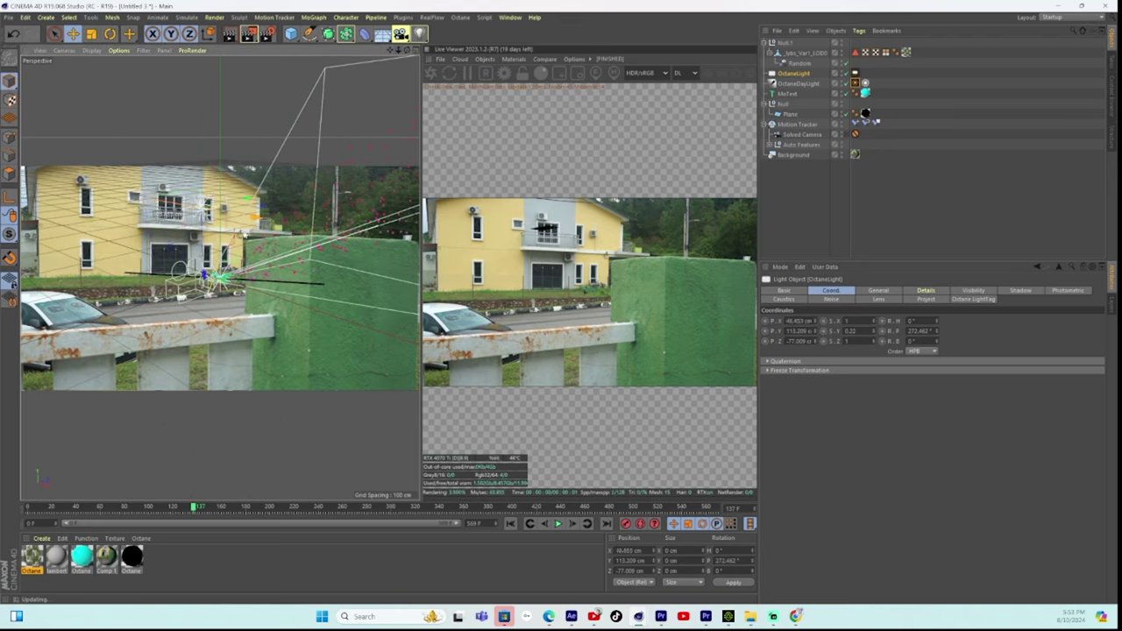
left_click_drag(407, 50, 382, 103)
left_click_drag(237, 288, 278, 261)
left_click_drag(221, 309, 230, 282)
left_click_drag(407, 50, 449, 32)
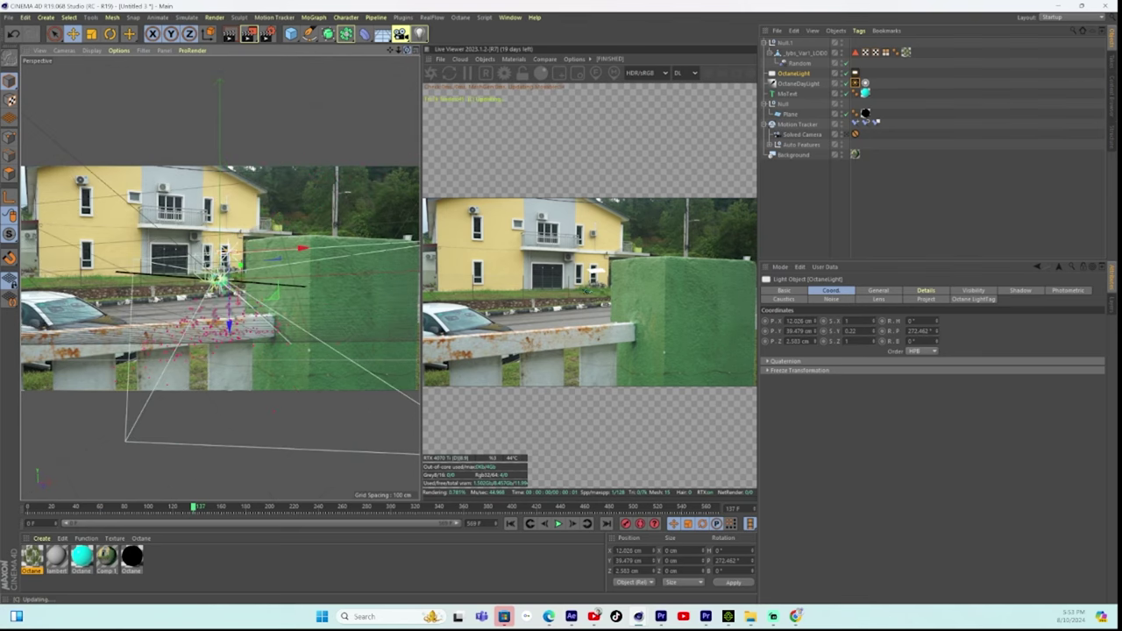
left_click(847, 136)
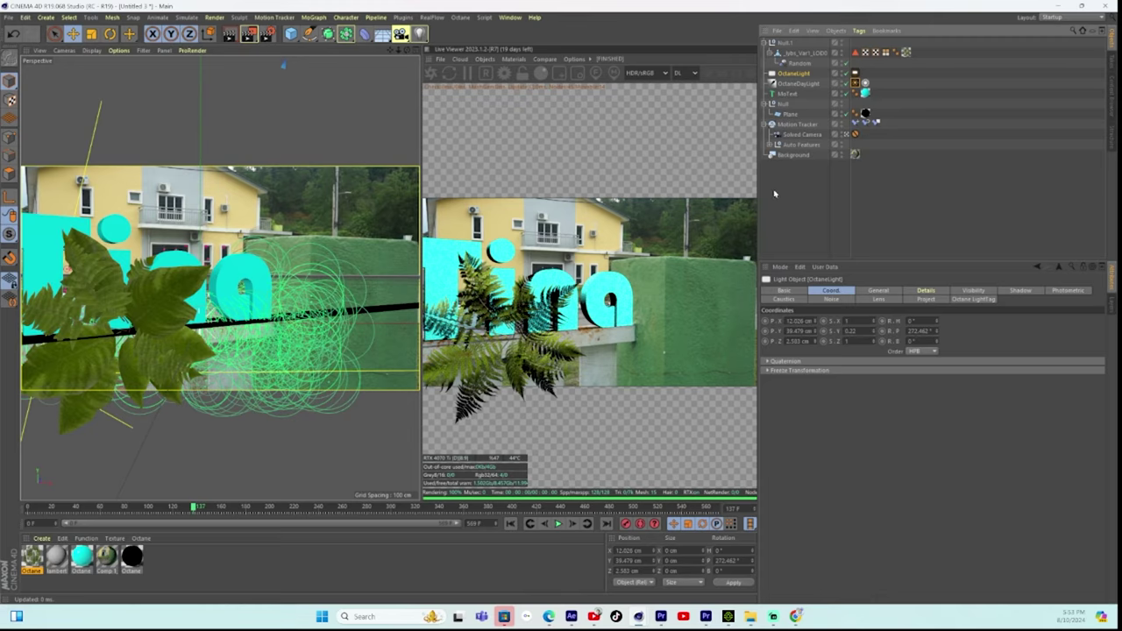
Outside the solved camera view, rotate the OctaneLight to a pitch of about 304° and move it to about X -4, Y 23, Z -21.6 cm.
left_click(848, 136)
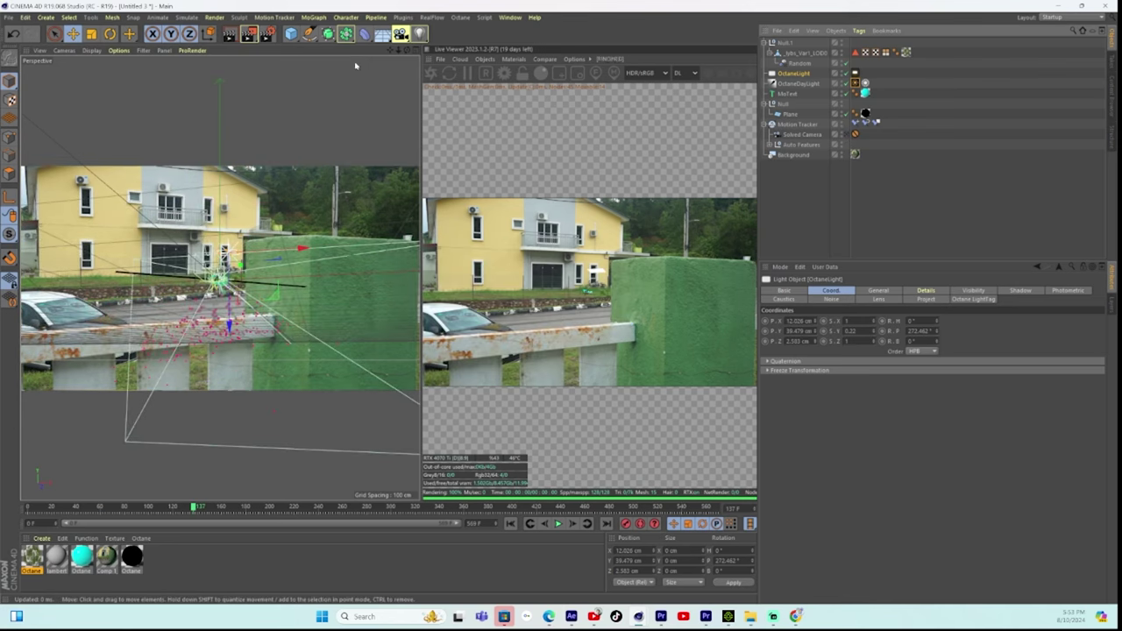
left_click_drag(406, 50, 406, 50)
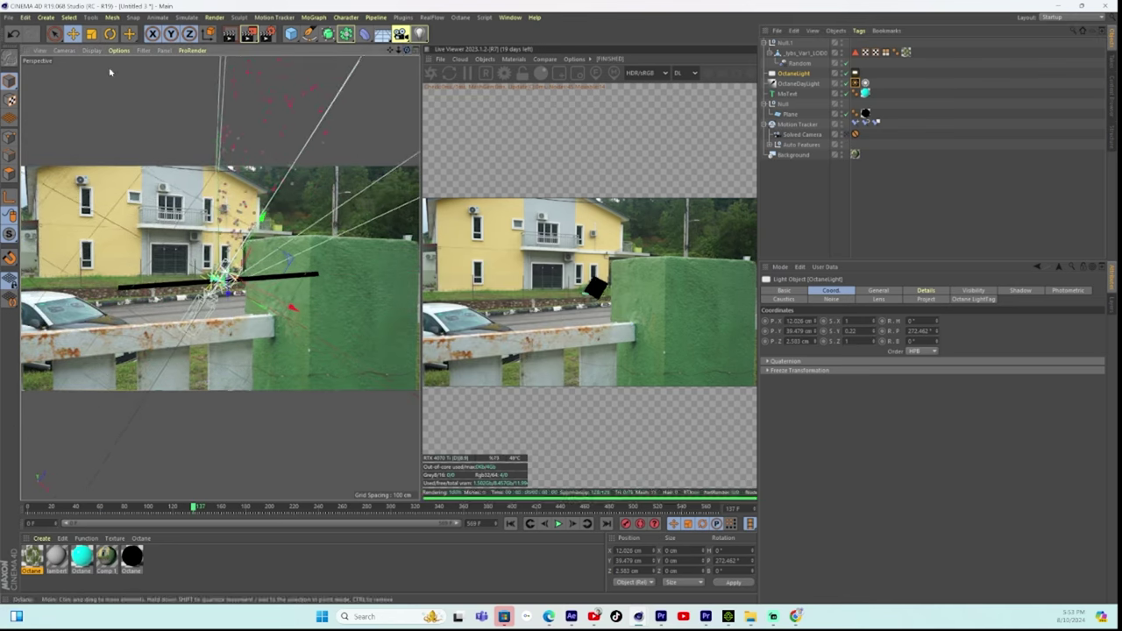
left_click(110, 34)
left_click_drag(215, 278, 204, 298)
left_click(74, 34)
left_click_drag(260, 205, 250, 227)
left_click_drag(282, 327, 272, 321)
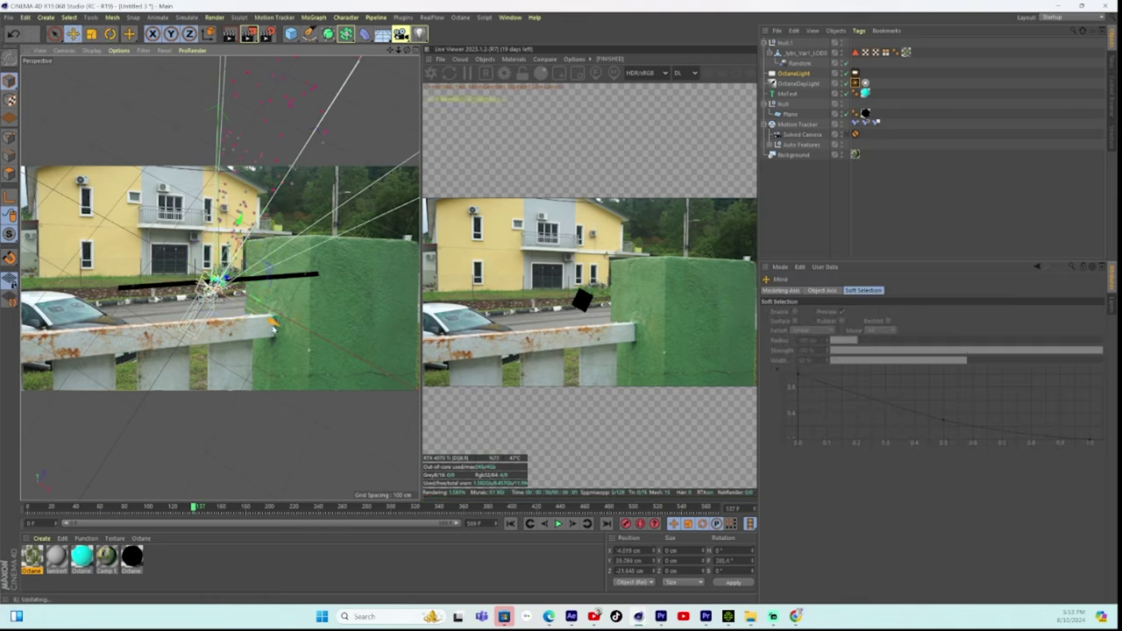
left_click(847, 136)
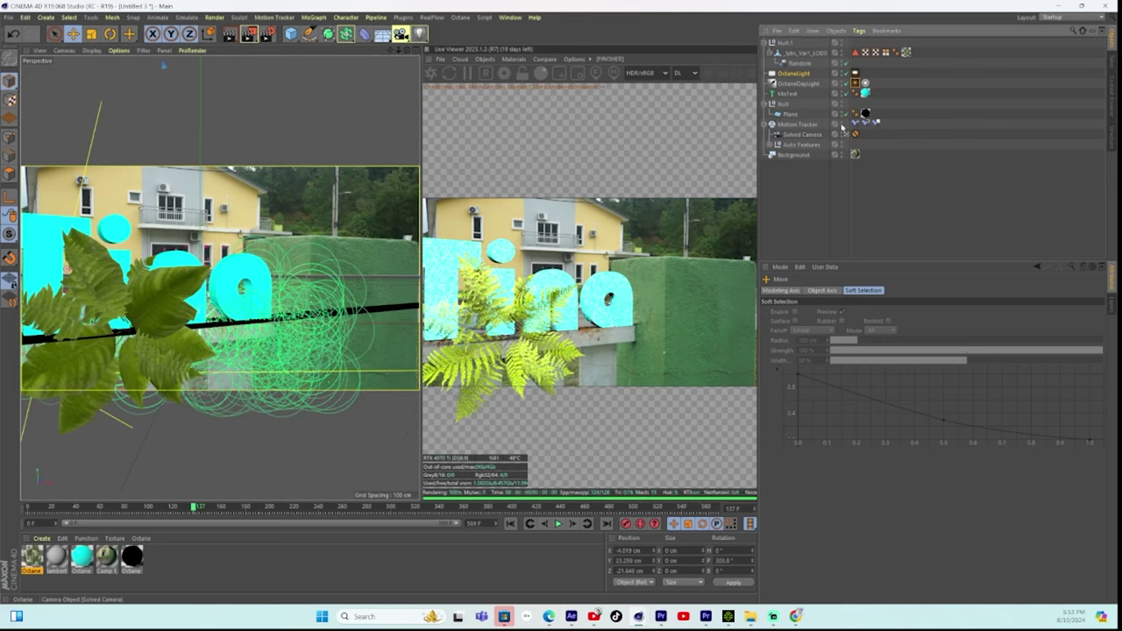
Lower the OctaneLight's power to about 9.04 and raise the Octane daylight's power to about 0.42.
left_click(802, 73)
left_click(880, 290)
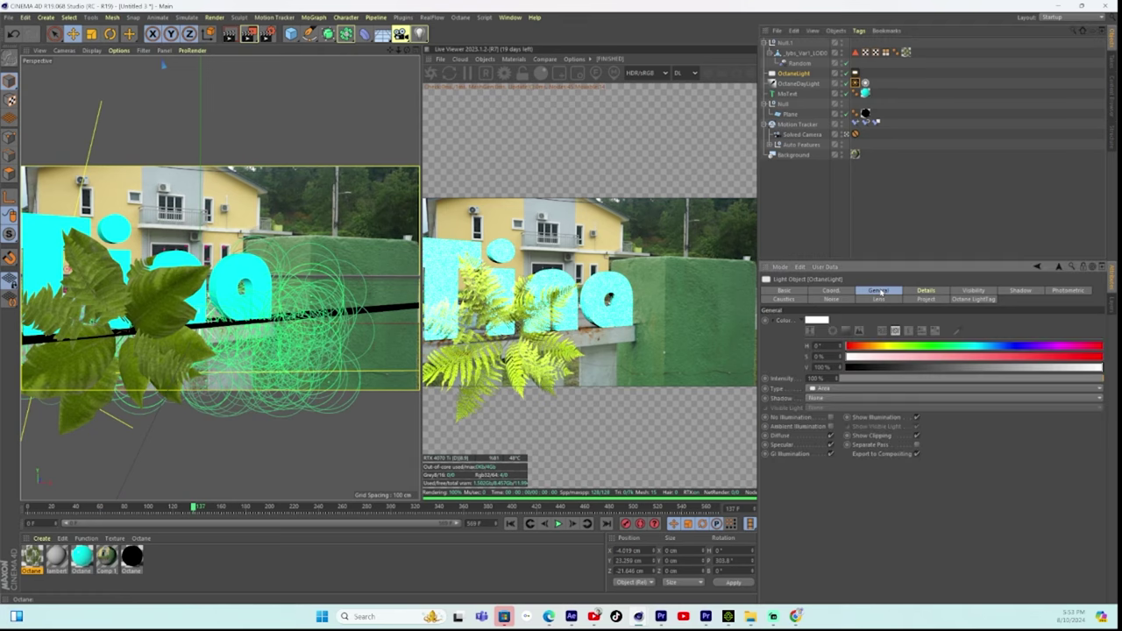
left_click(855, 73)
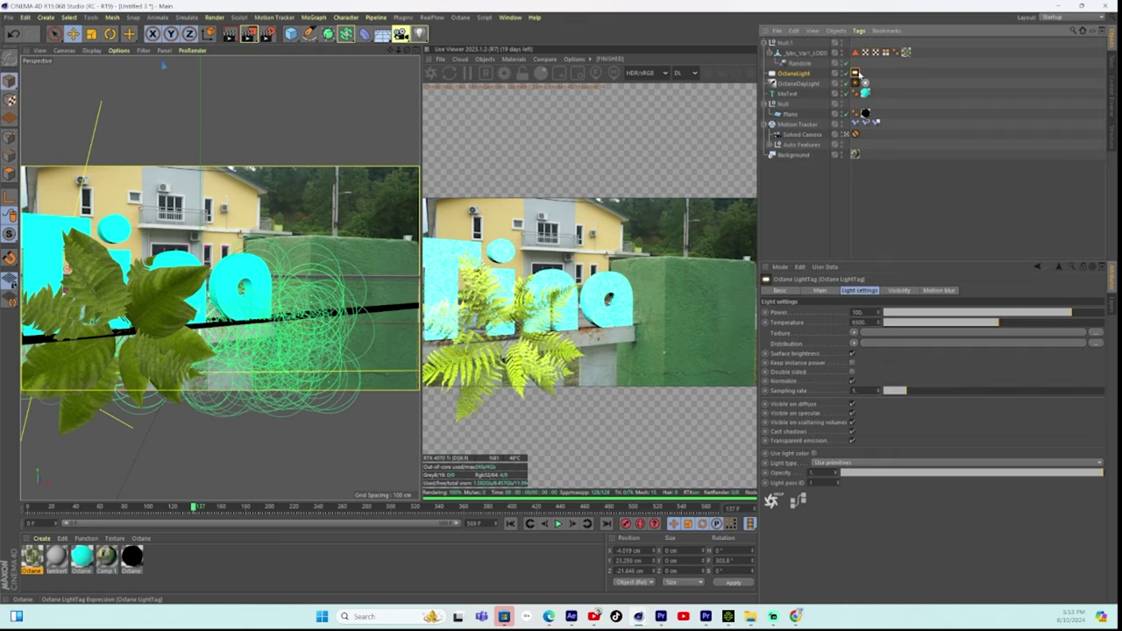
left_click_drag(1073, 314, 1040, 315)
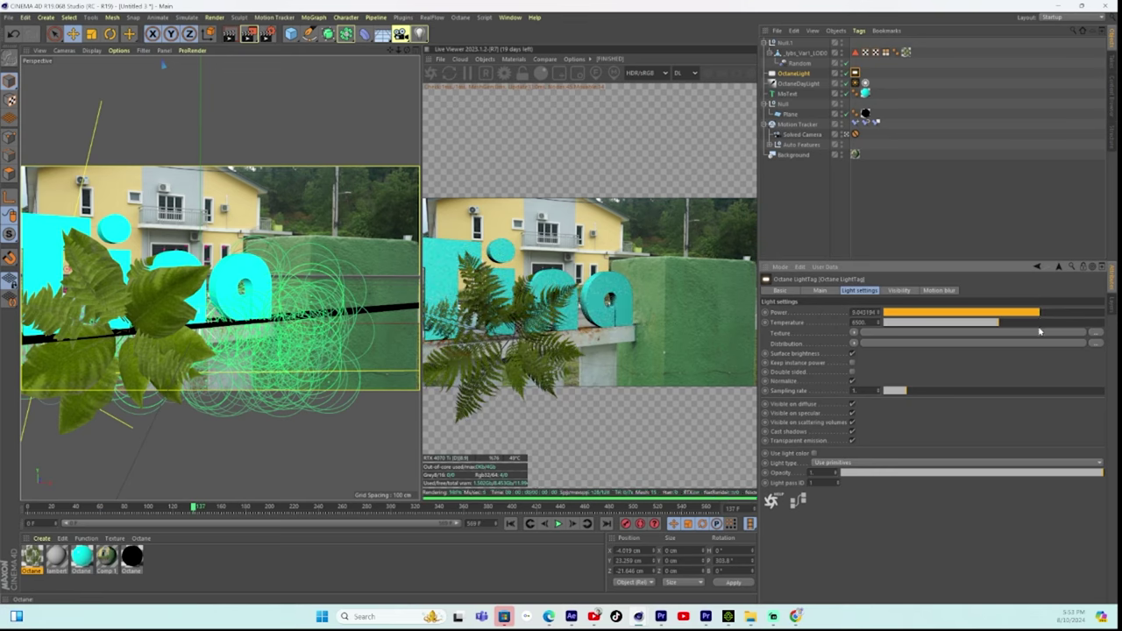
left_click(855, 84)
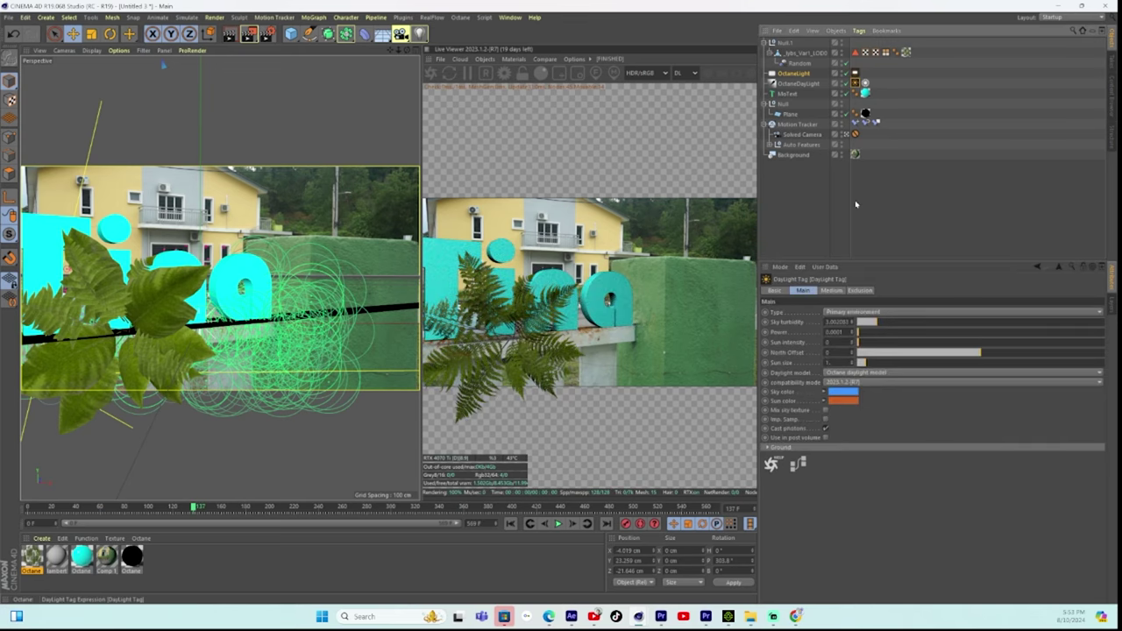
left_click(868, 332)
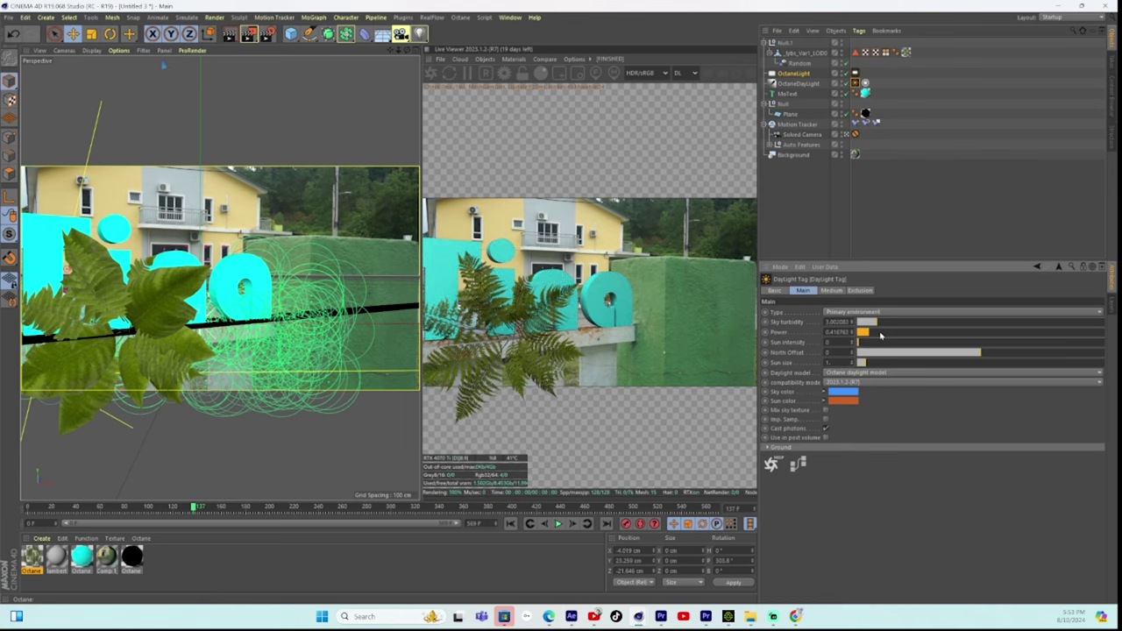
Go to frame 282 and turn off the Bump and Displacement channels in the fern's Octane material.
left_click_drag(35, 513, 369, 521)
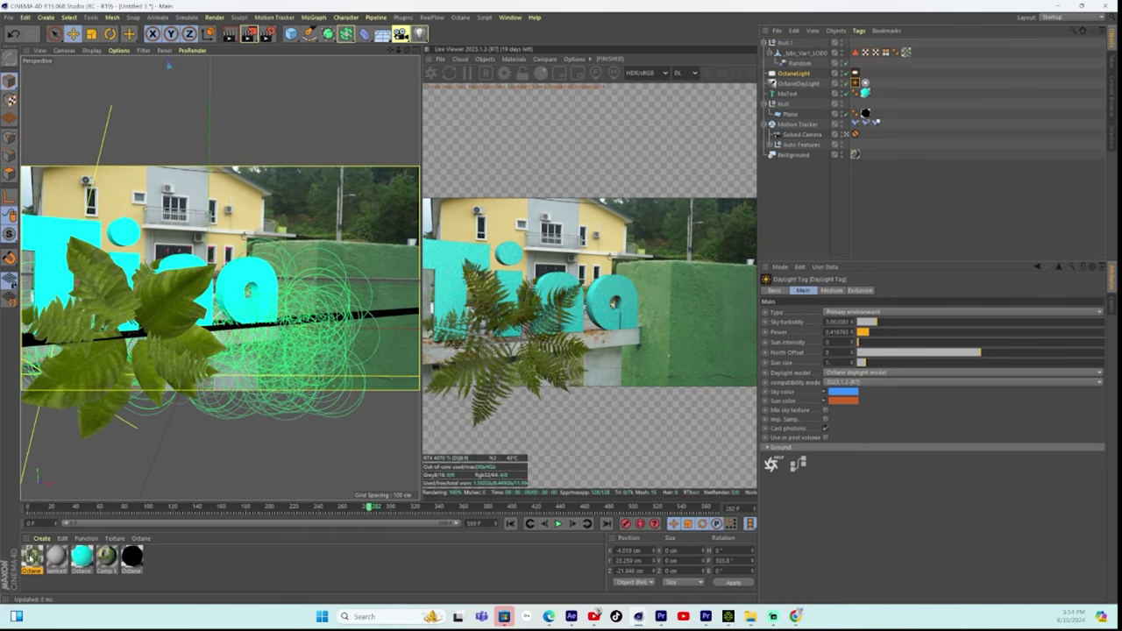
double_click(30, 557)
left_click_drag(79, 190, 343, 170)
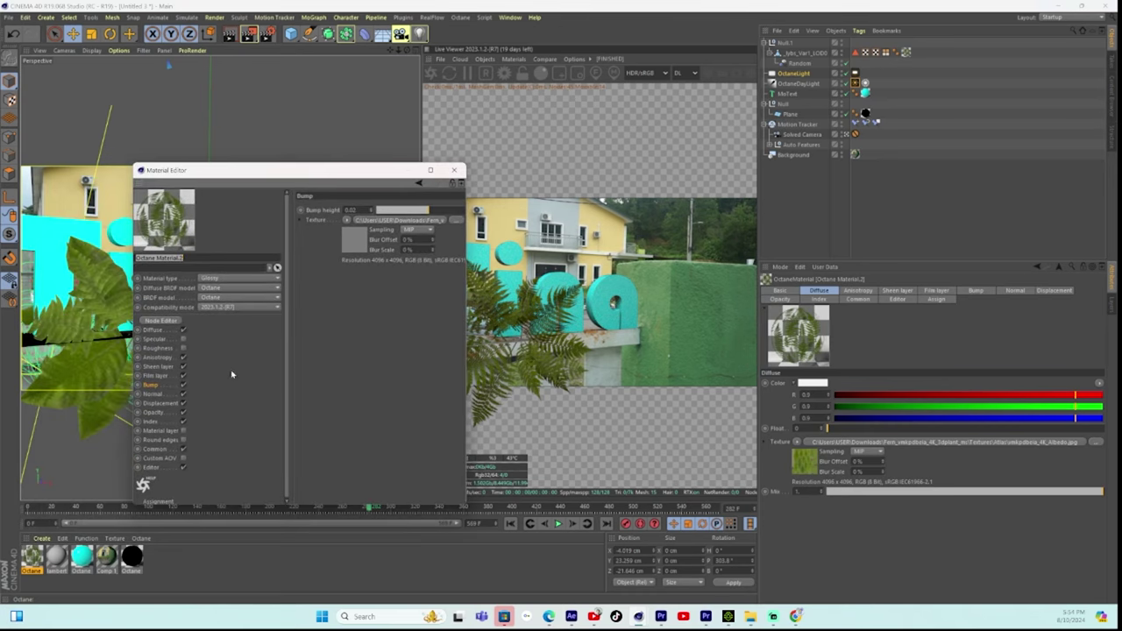
left_click(183, 387)
left_click(184, 404)
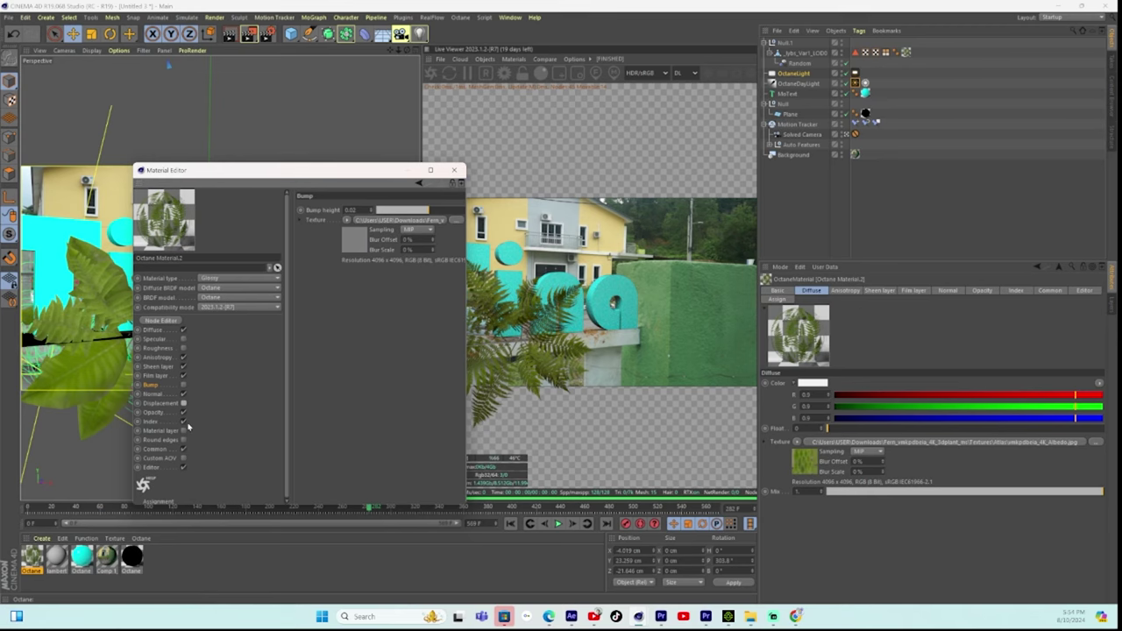
left_click(454, 171)
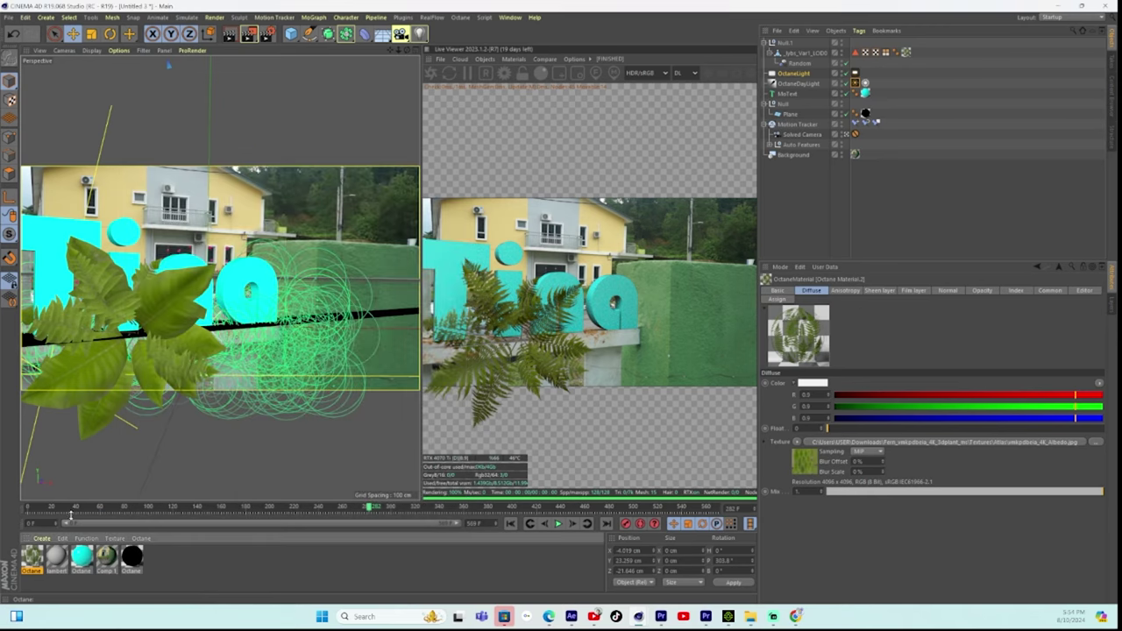
Go back to about frame 138, play the animation to check the fern's movement, and stop at frame 200.
left_click_drag(46, 512, 196, 509)
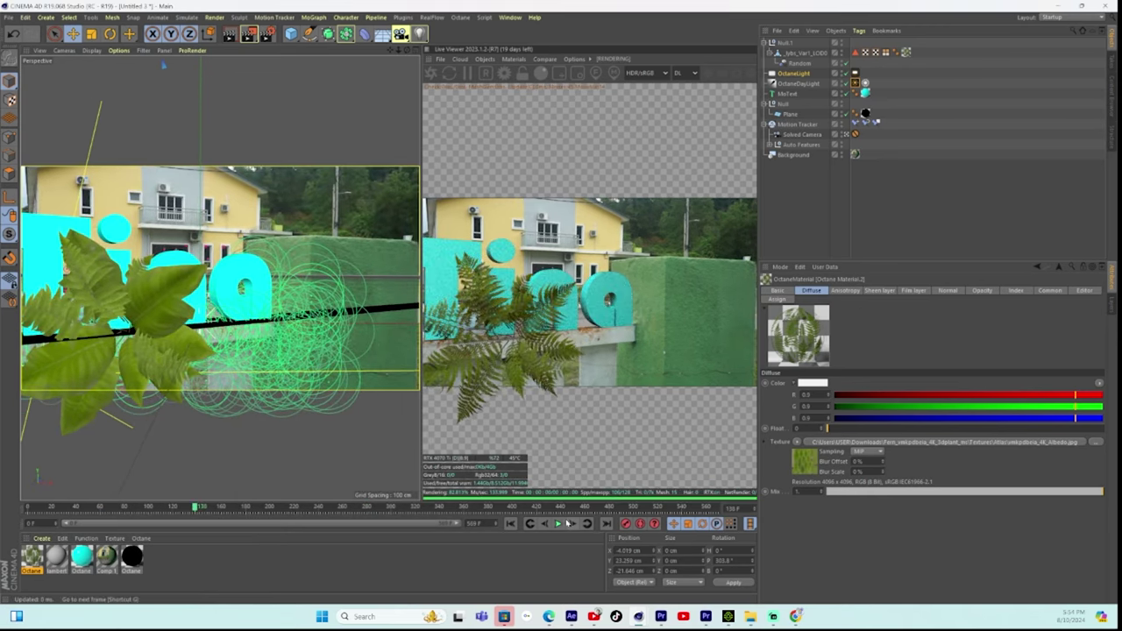
left_click(557, 524)
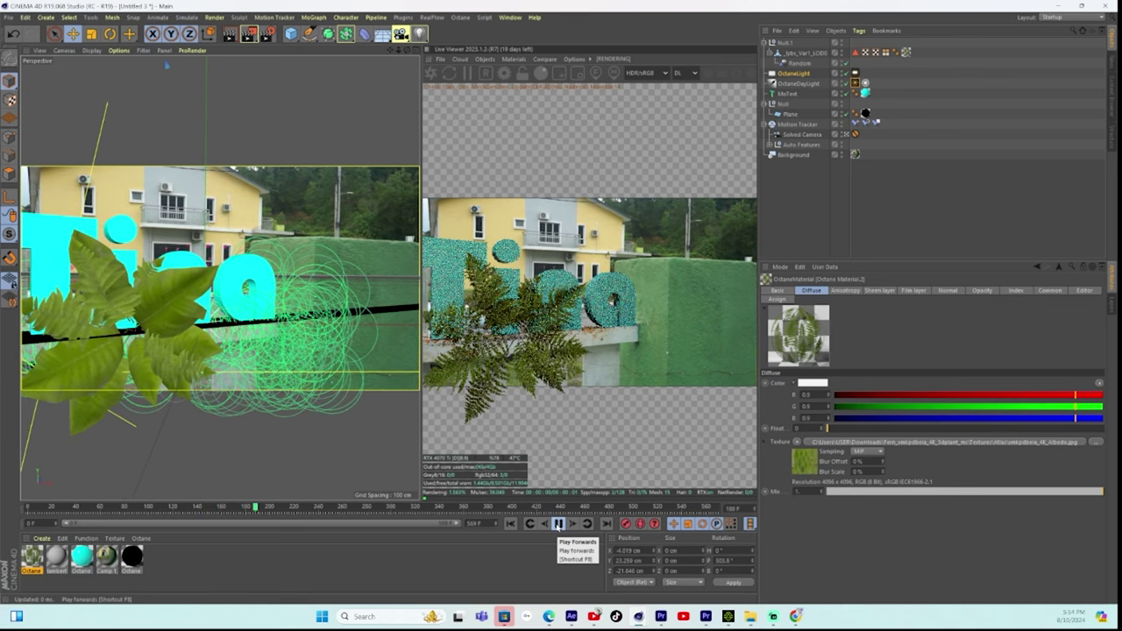
left_click(558, 525)
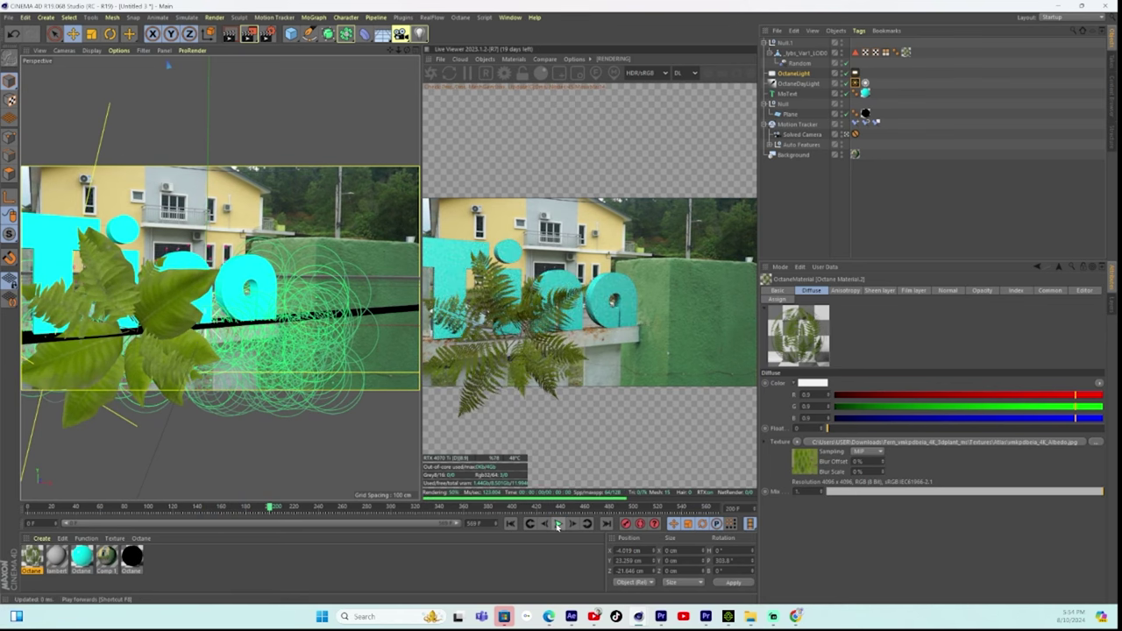
Duplicate the fern polygon object with its Random effector by copying and pasting it into the scene.
left_click(201, 314)
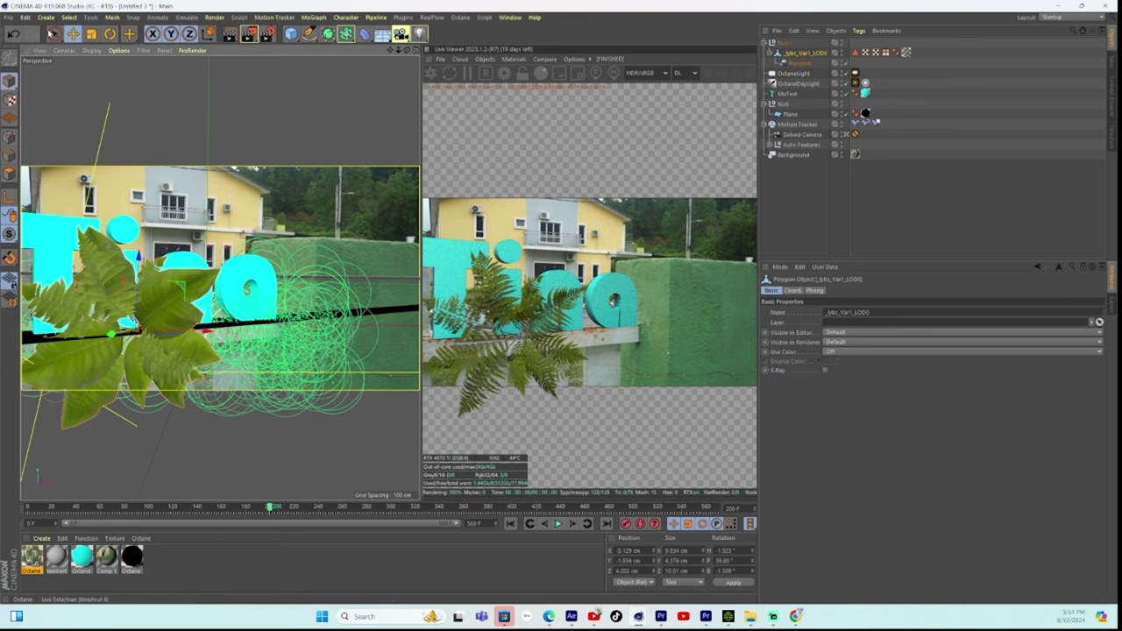
left_click(25, 18)
left_click(27, 19)
left_click(26, 18)
left_click(39, 87)
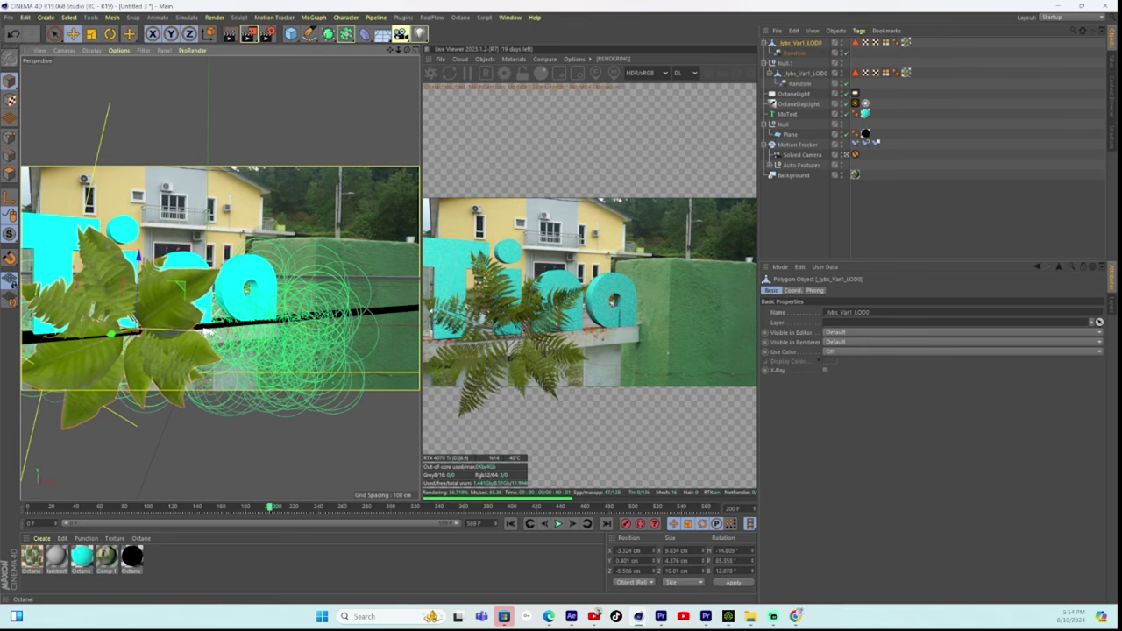
Move the pasted fern to about X 3.4 cm in front of the last letter and rotate it to about 115.3° pitch.
left_click_drag(204, 331, 355, 333)
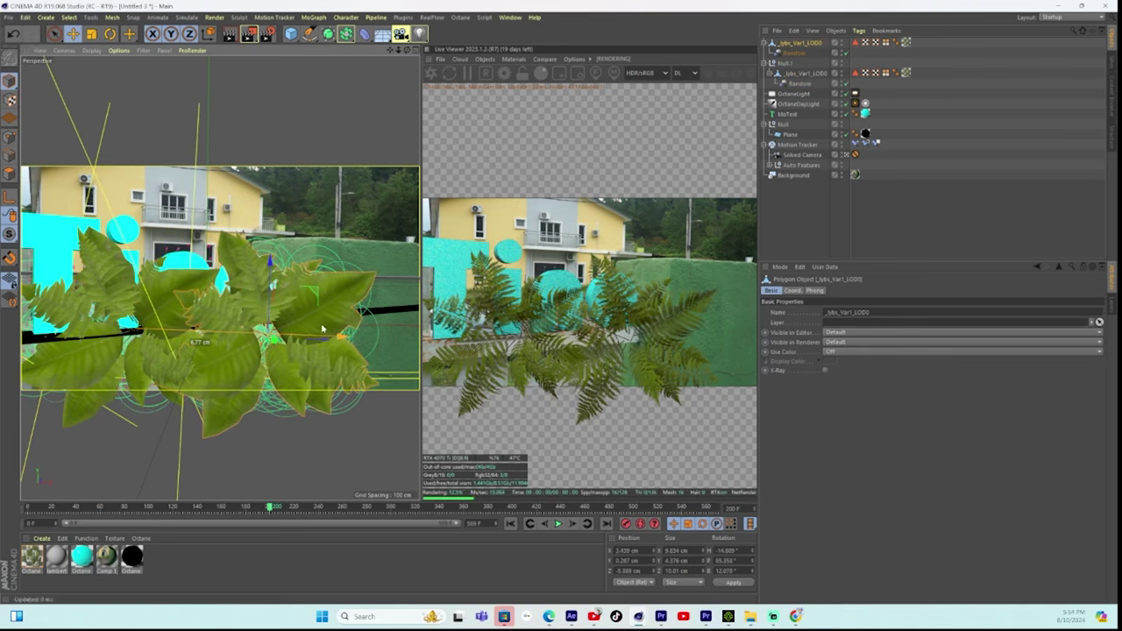
left_click(110, 33)
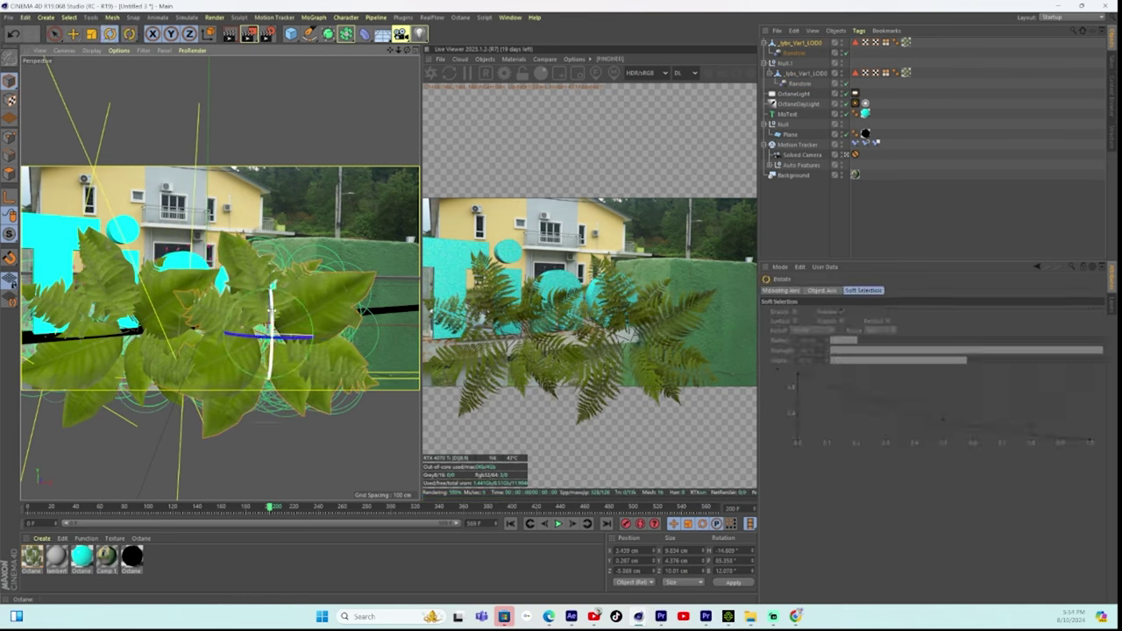
left_click_drag(271, 307, 279, 351)
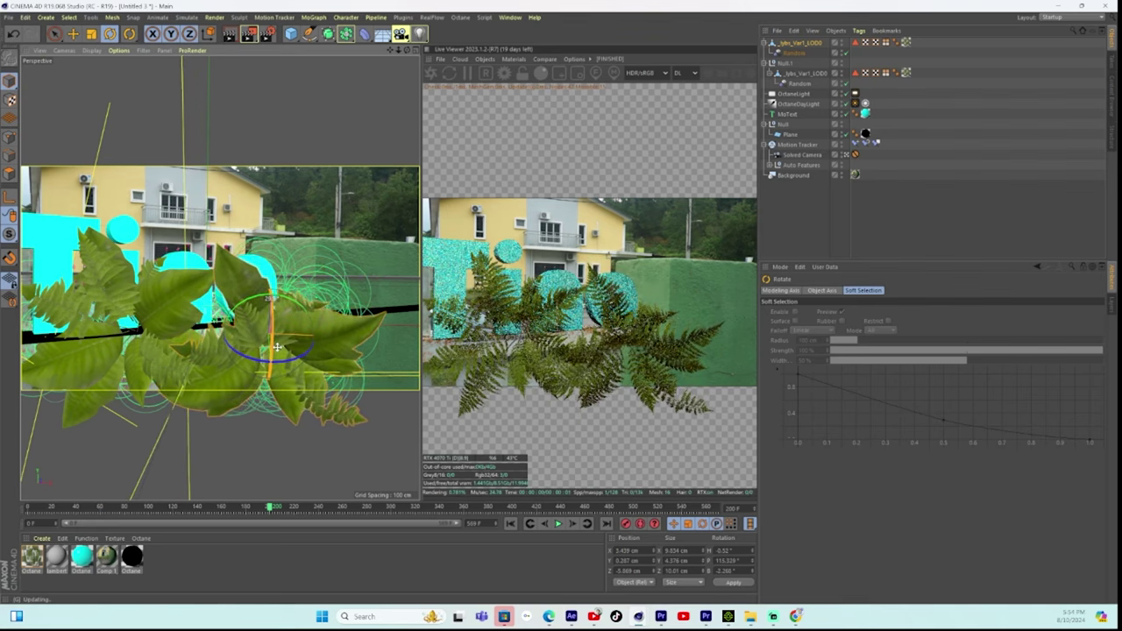
Paste another fern copy, move it above the last letter to about X 4.9, Y 5.1 cm, and tilt it to about 30.6° pitch.
left_click(26, 17)
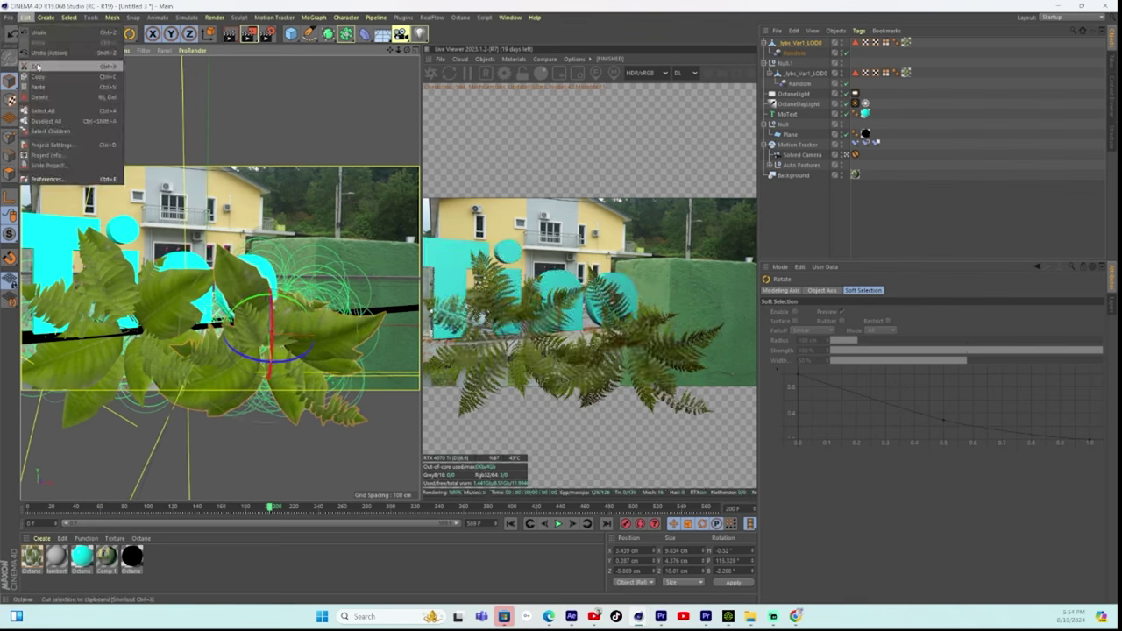
left_click(52, 87)
key("e")
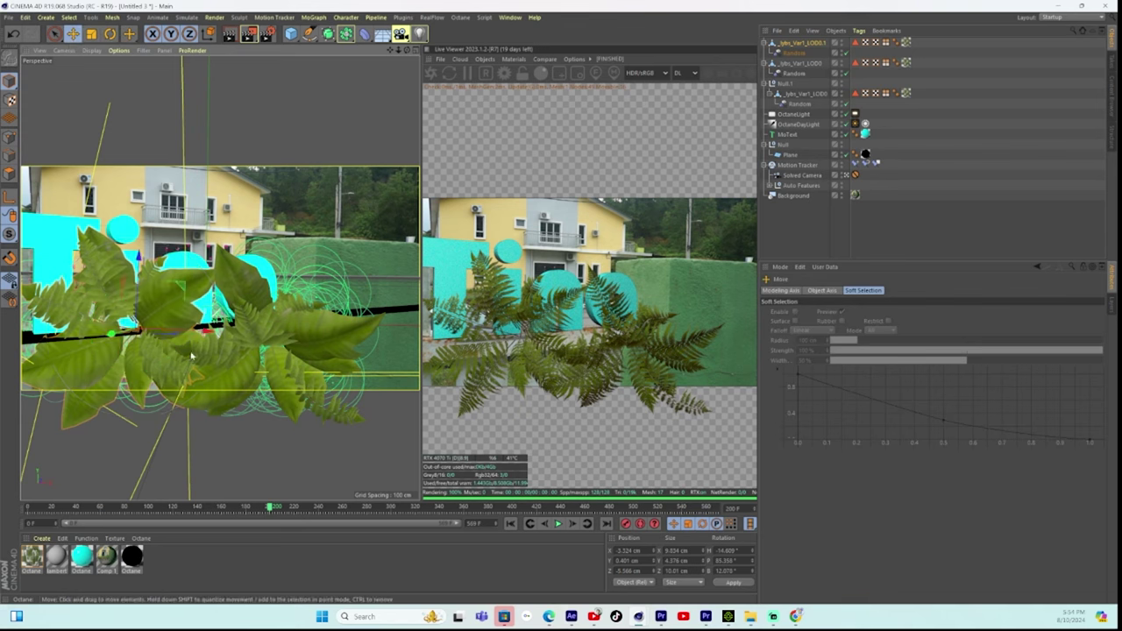
left_click_drag(170, 333, 325, 337)
left_click_drag(298, 290, 309, 178)
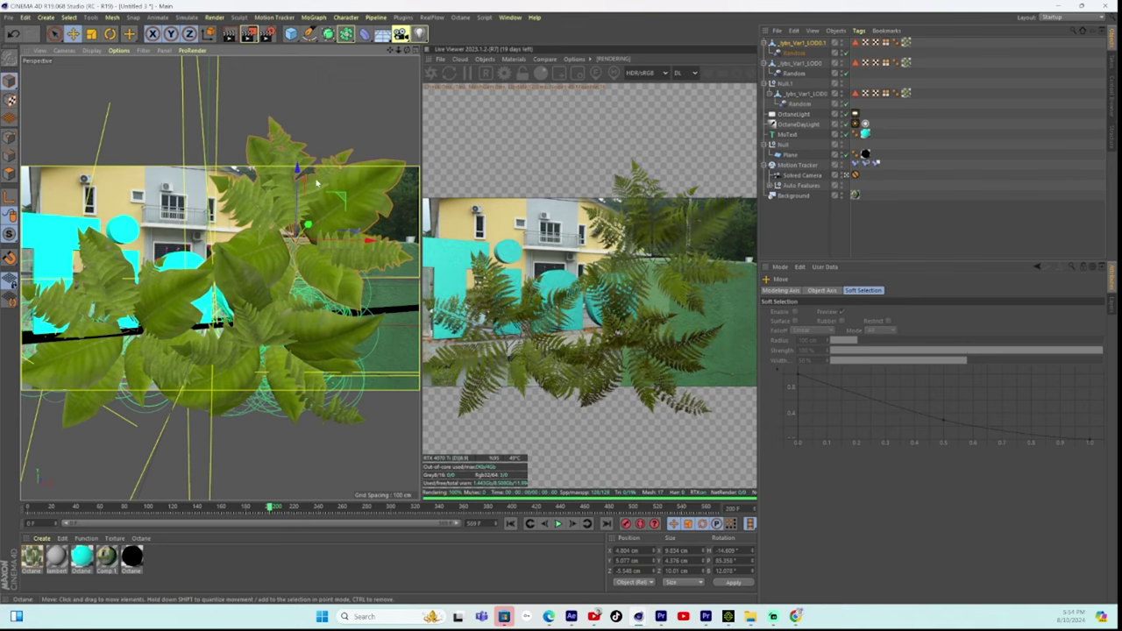
left_click(109, 34)
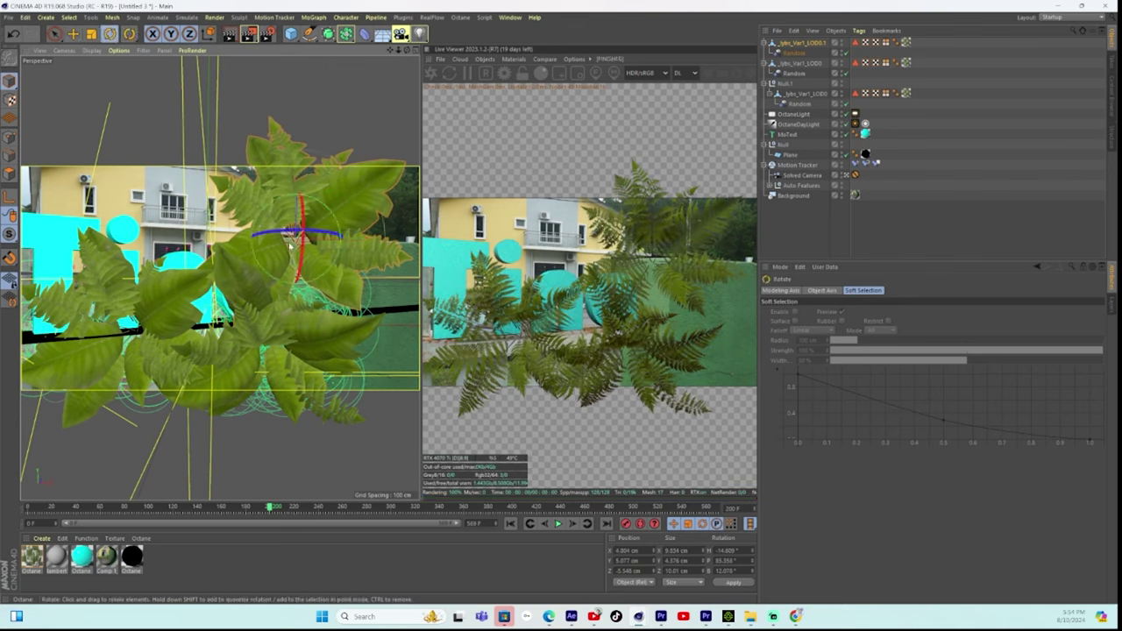
left_click_drag(298, 210, 315, 176)
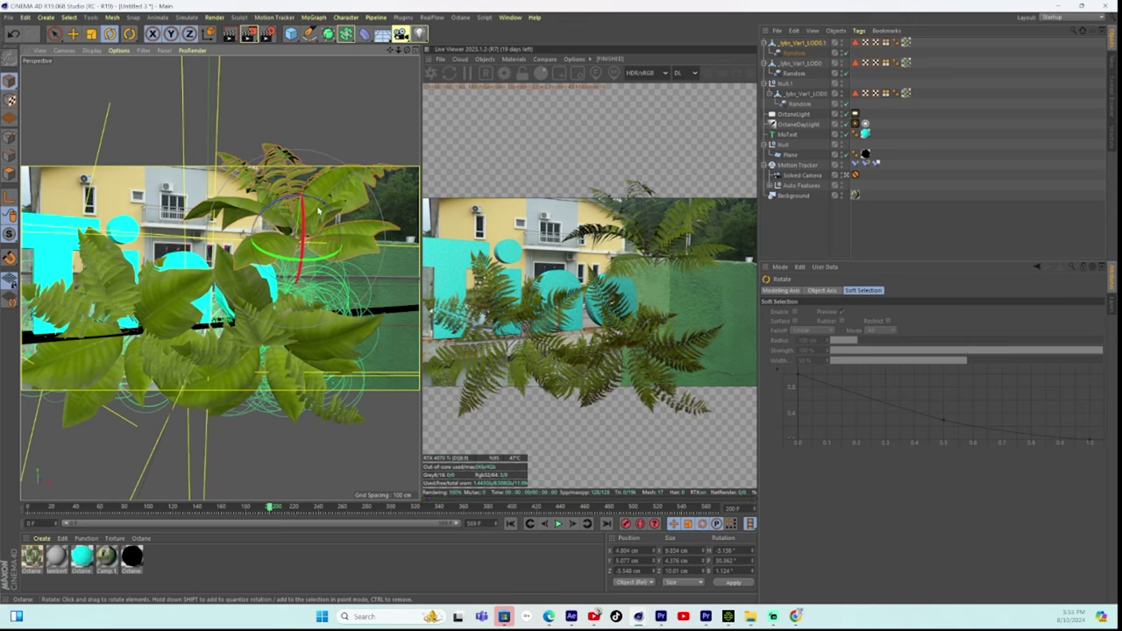
Shift the lower fern copy away from the text to about X 6.2 cm and check the layout at frame 178.
left_click(331, 334)
key("e")
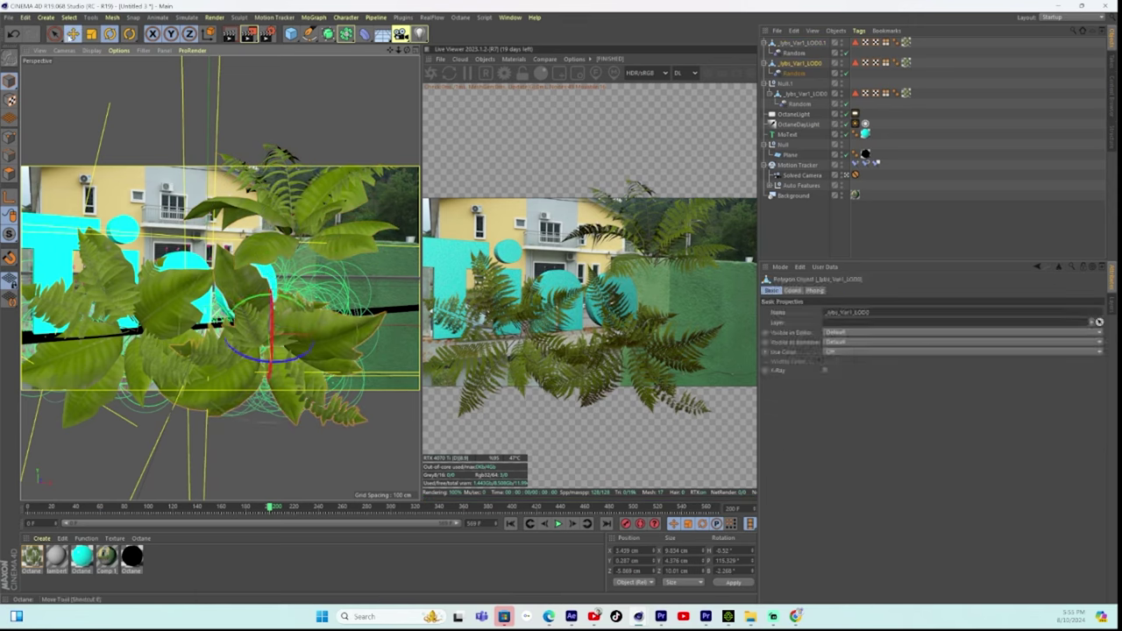
left_click_drag(300, 338, 364, 340)
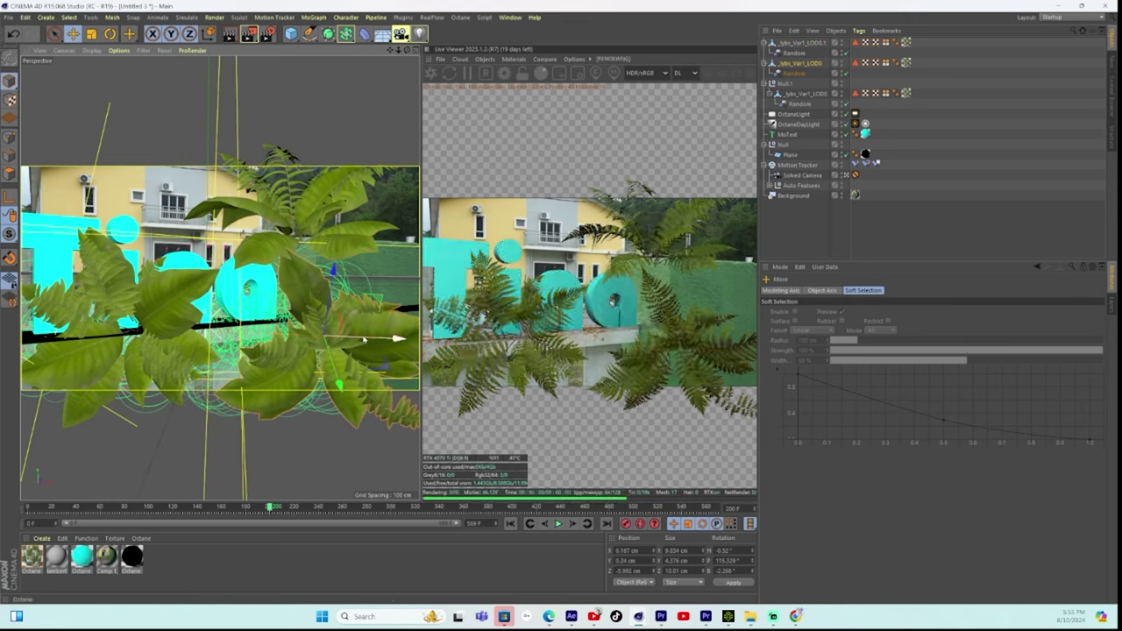
left_click_drag(42, 509, 247, 512)
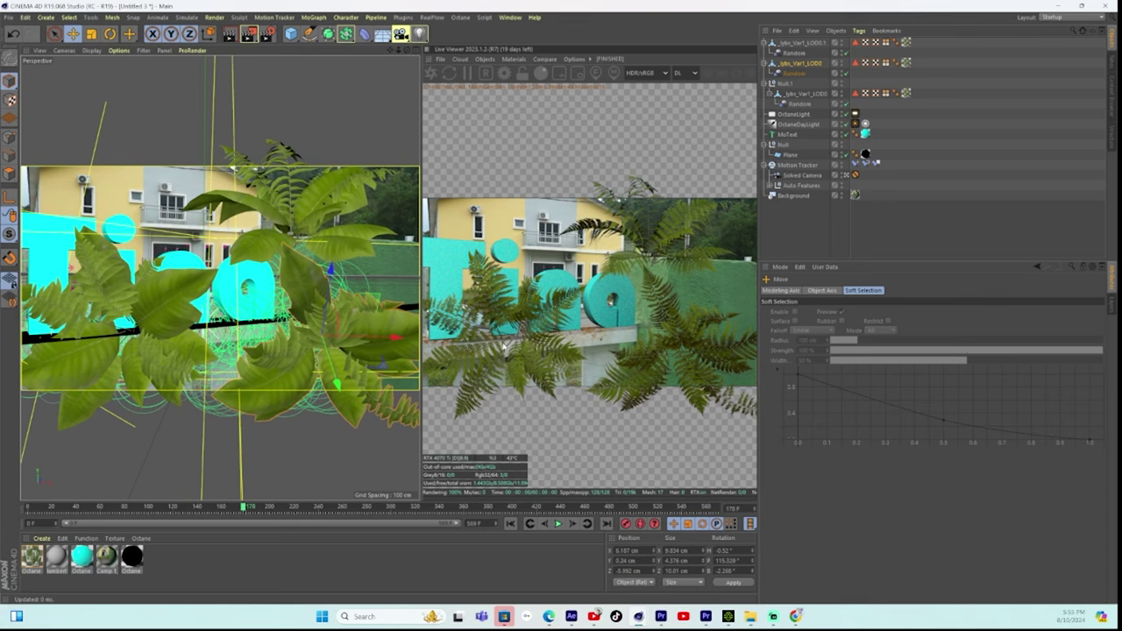
Rotate the original fern in front of the text to about -23° pitch and check the scene at frame 403.
left_click(293, 297)
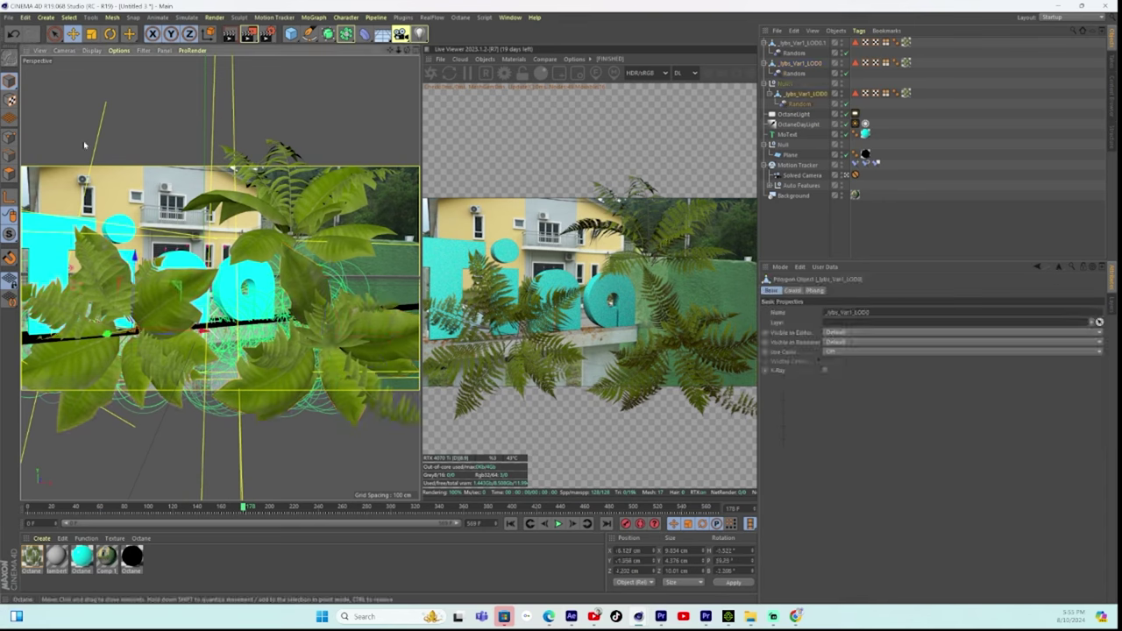
left_click(109, 34)
left_click_drag(126, 293, 143, 251)
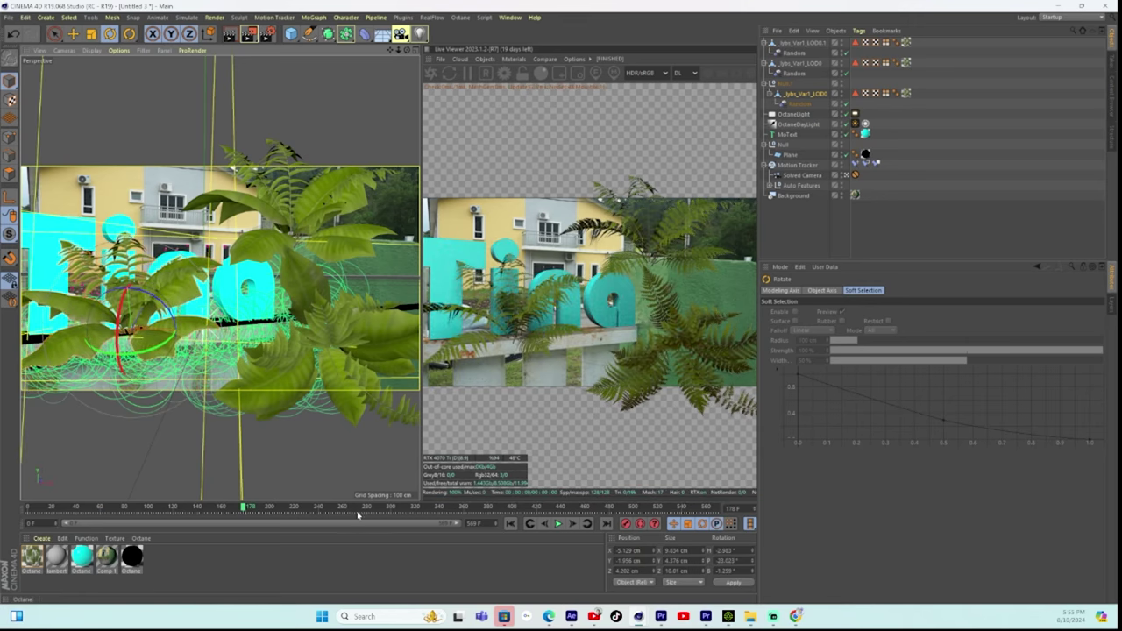
left_click_drag(340, 511, 517, 509)
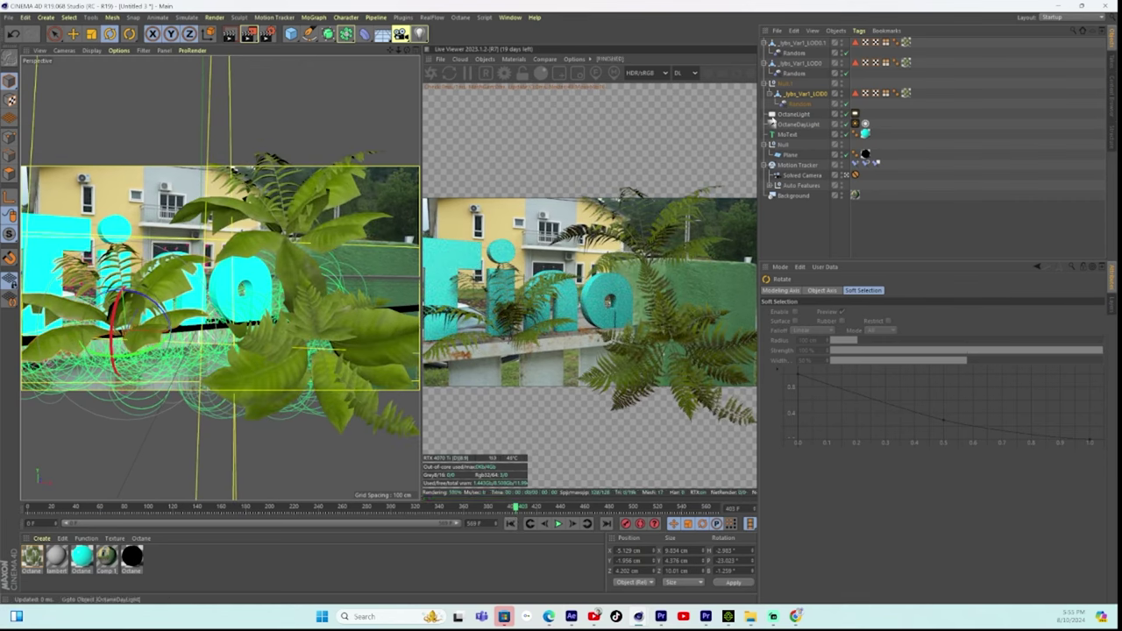
Duplicate the OctaneLight by copying and pasting it into the scene.
left_click(787, 114)
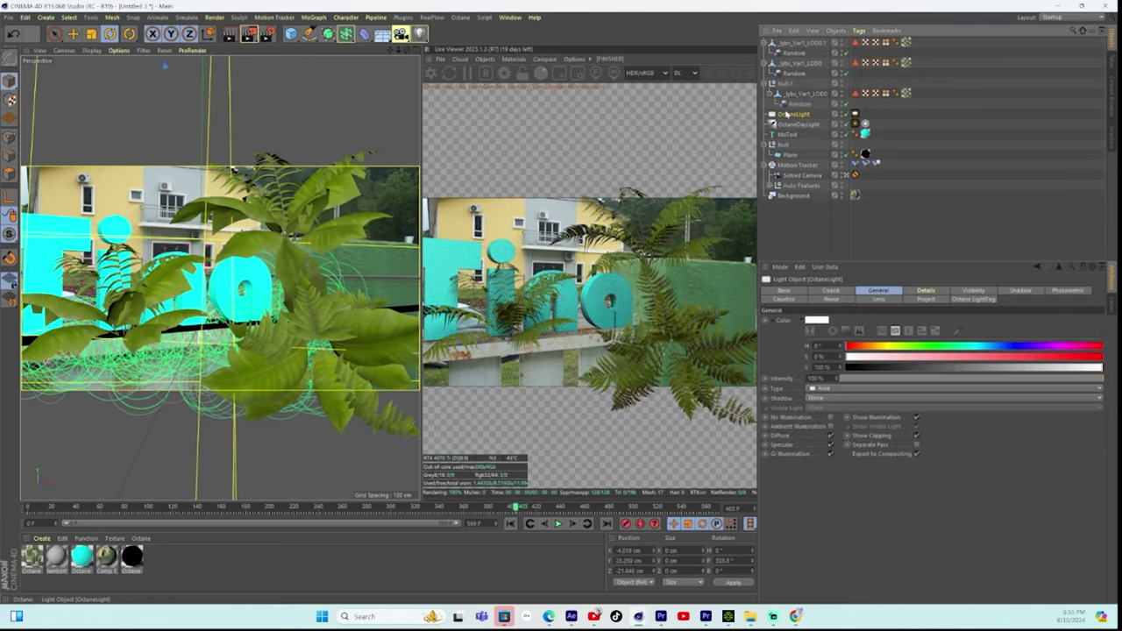
left_click(27, 17)
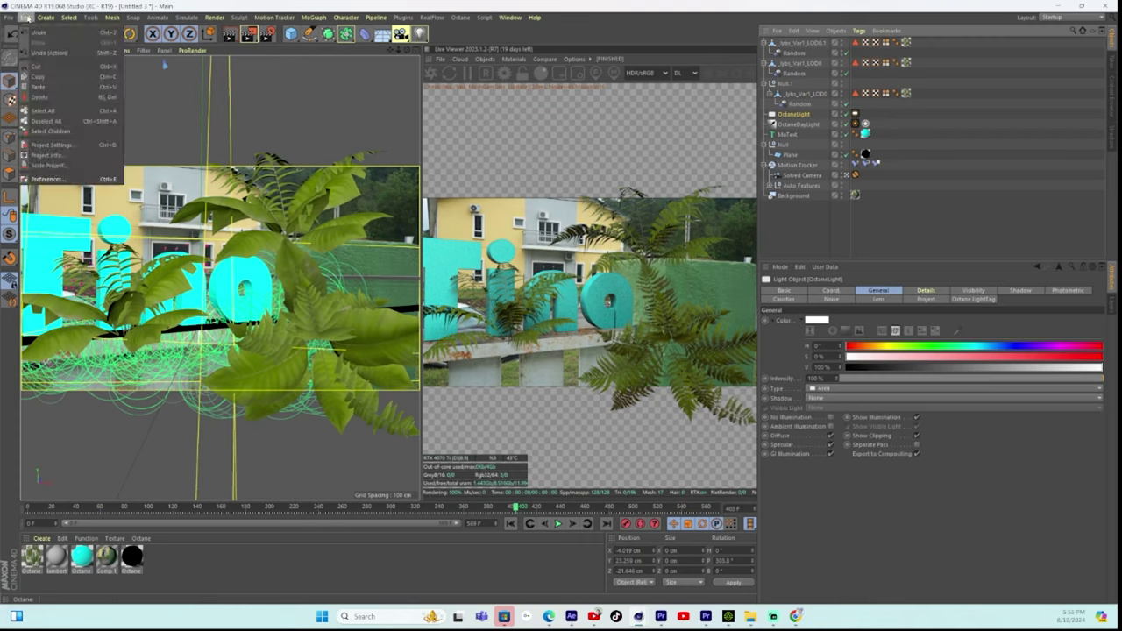
left_click(38, 77)
left_click(27, 18)
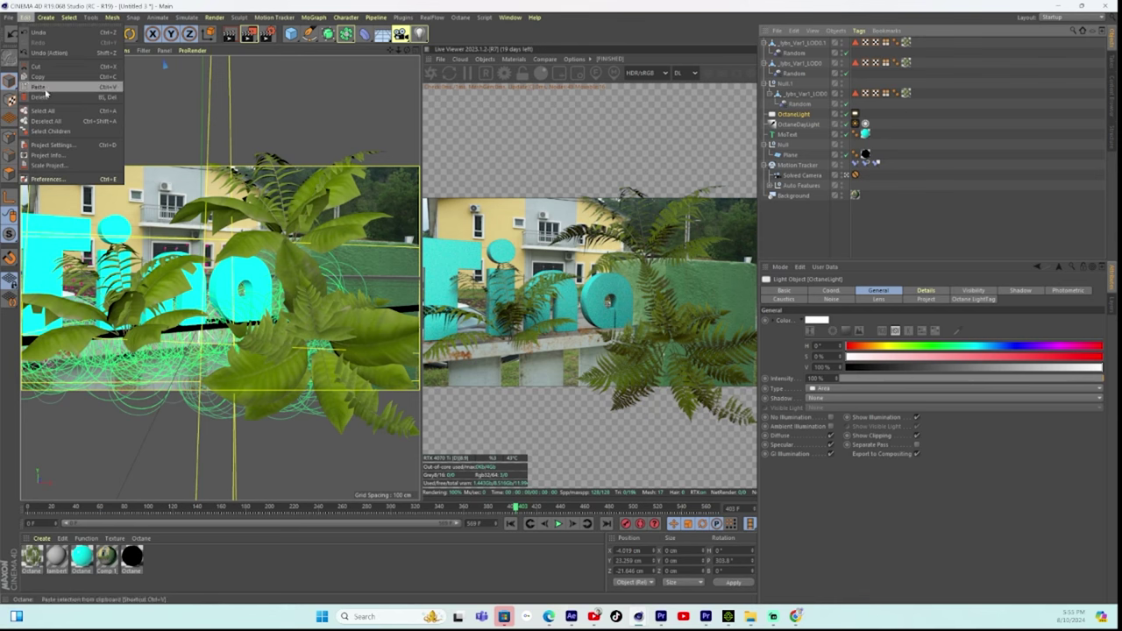
left_click(40, 87)
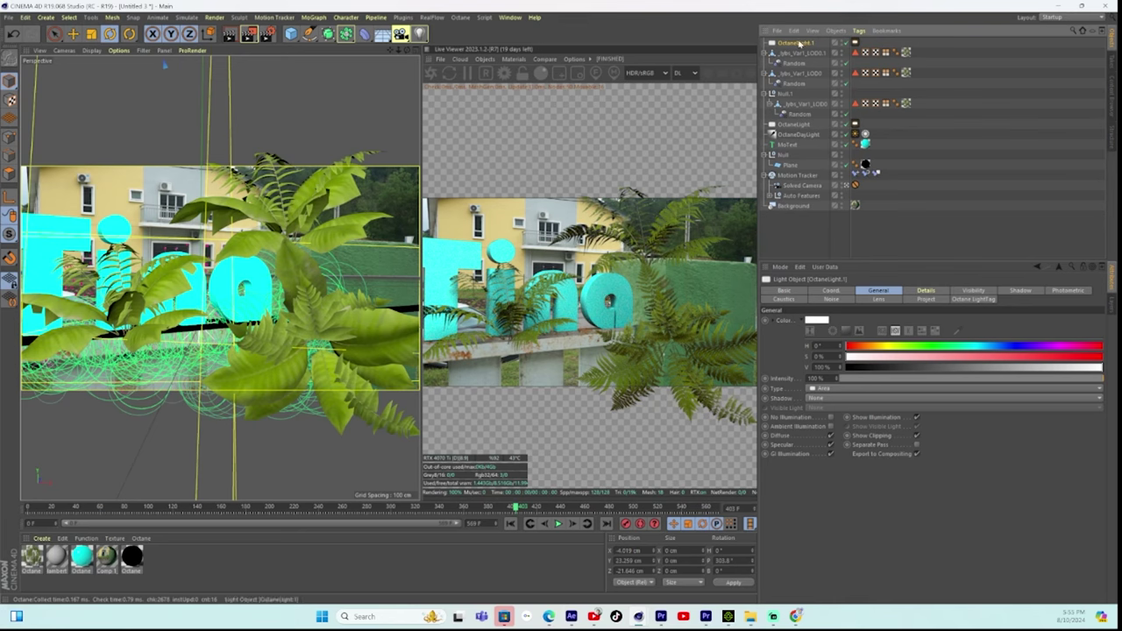
Outside the Solved Camera view, move the duplicate light to about Z -42.4 cm, rotate it to about 334.7° pitch, and return to the camera.
left_click(846, 185)
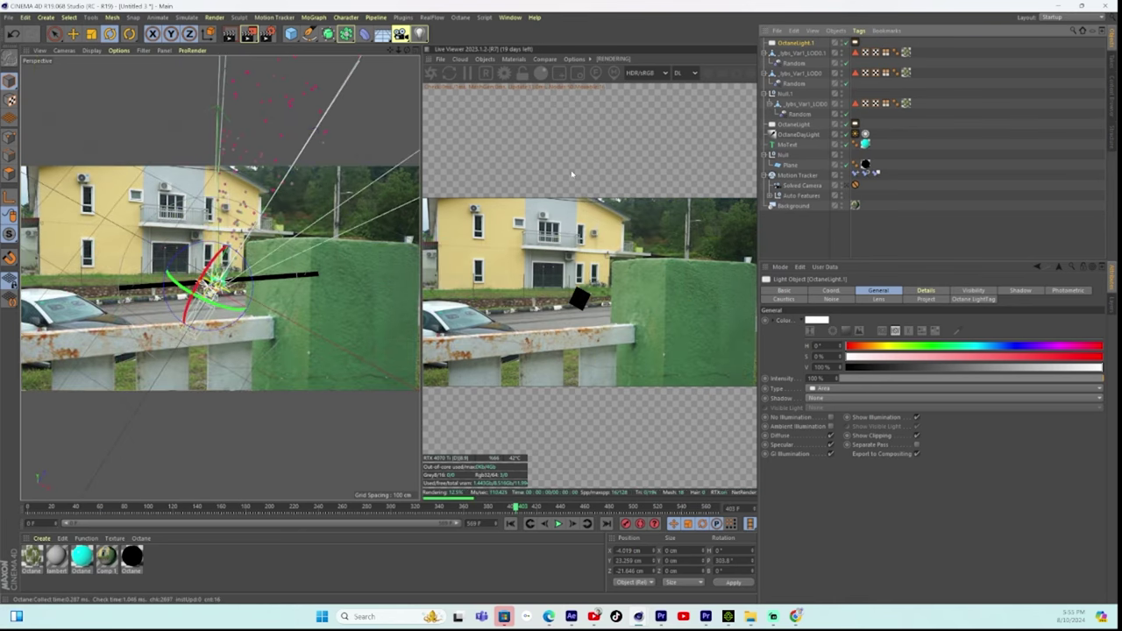
left_click_drag(399, 52, 407, 51)
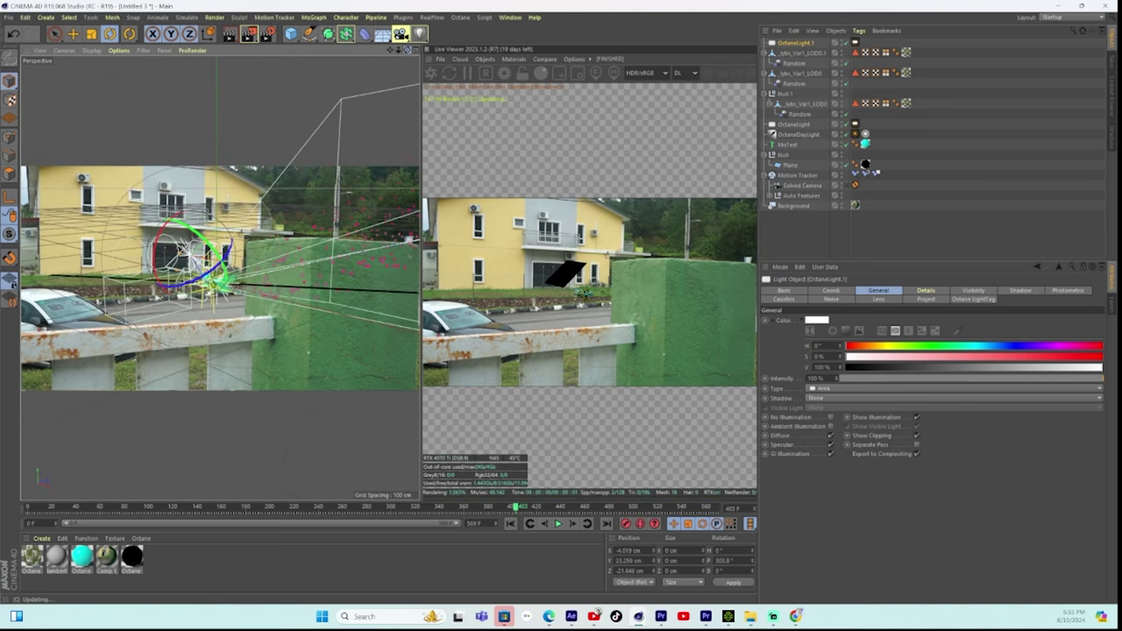
left_click(55, 33)
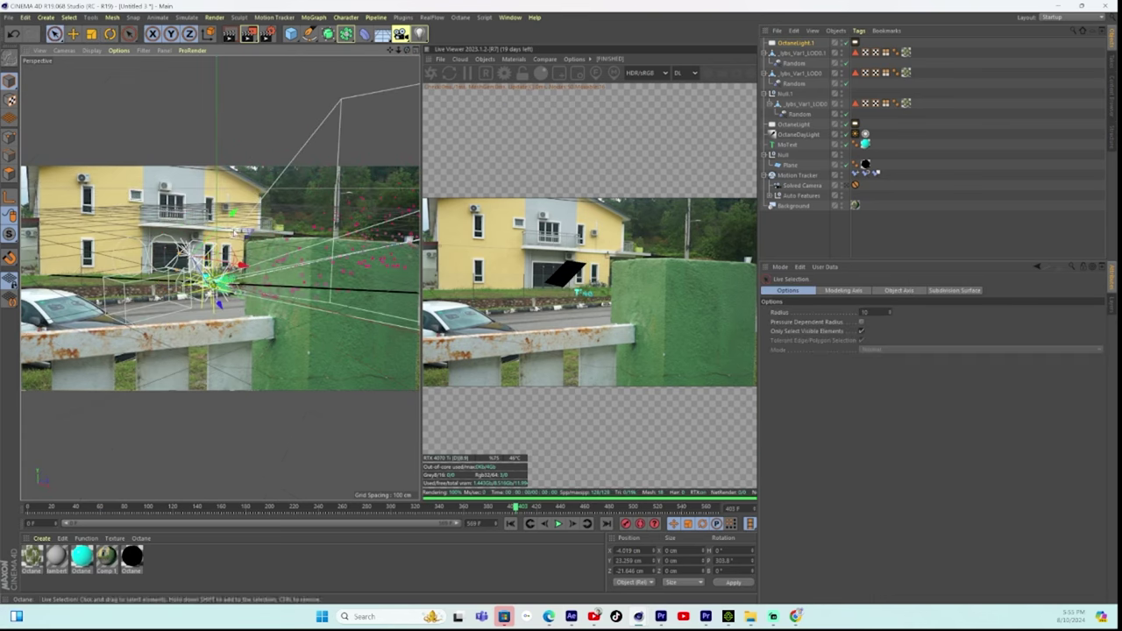
left_click_drag(233, 213, 210, 236)
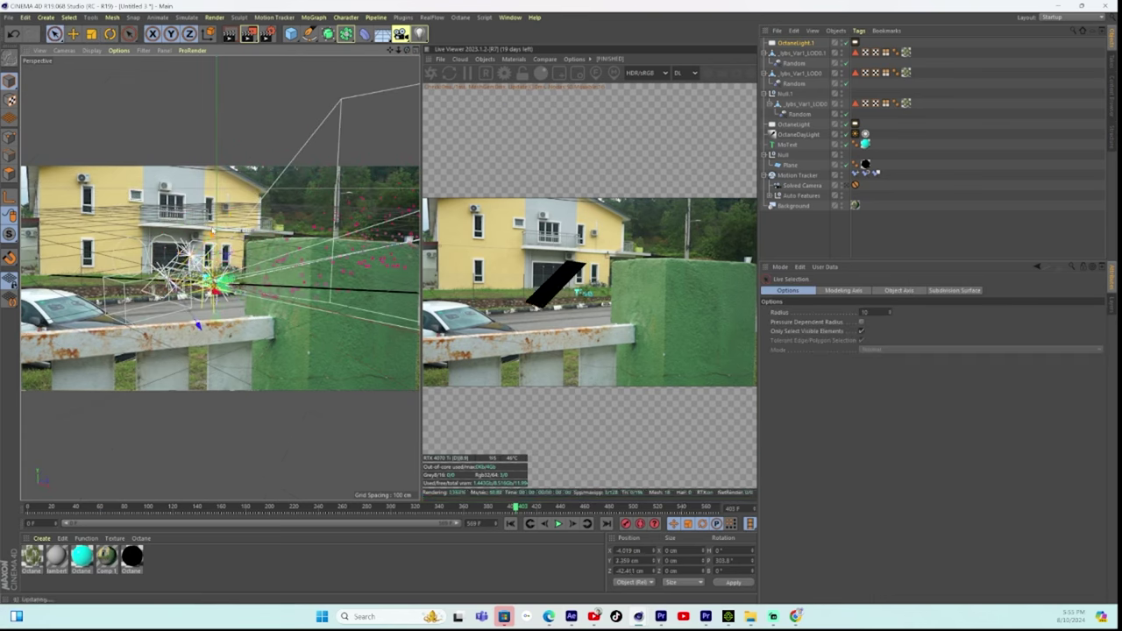
left_click(109, 34)
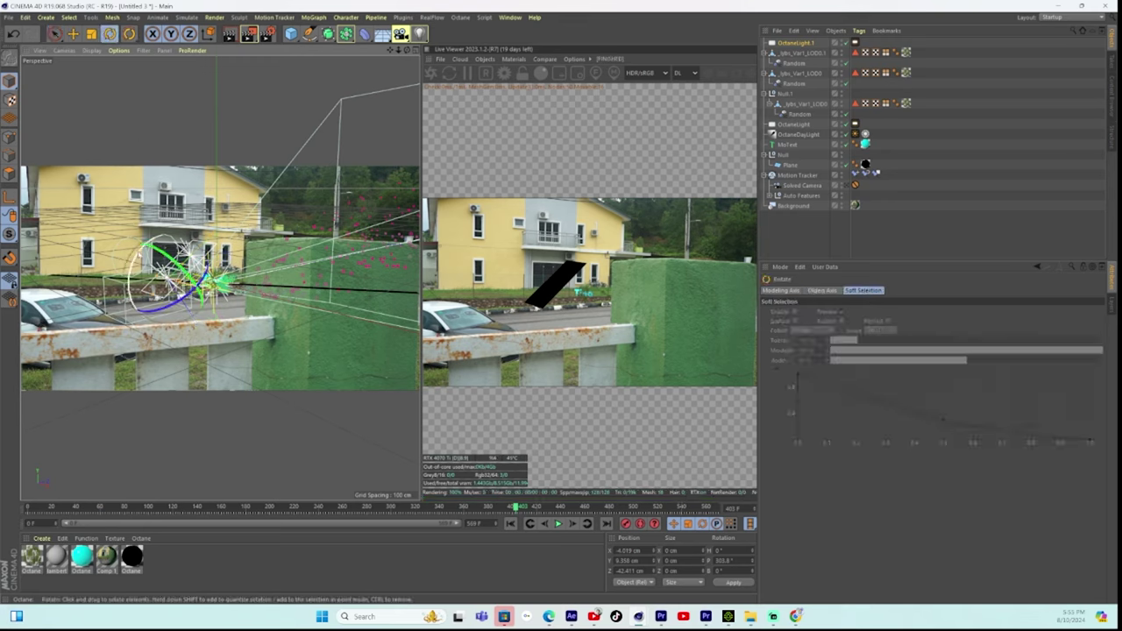
left_click_drag(138, 254, 128, 276)
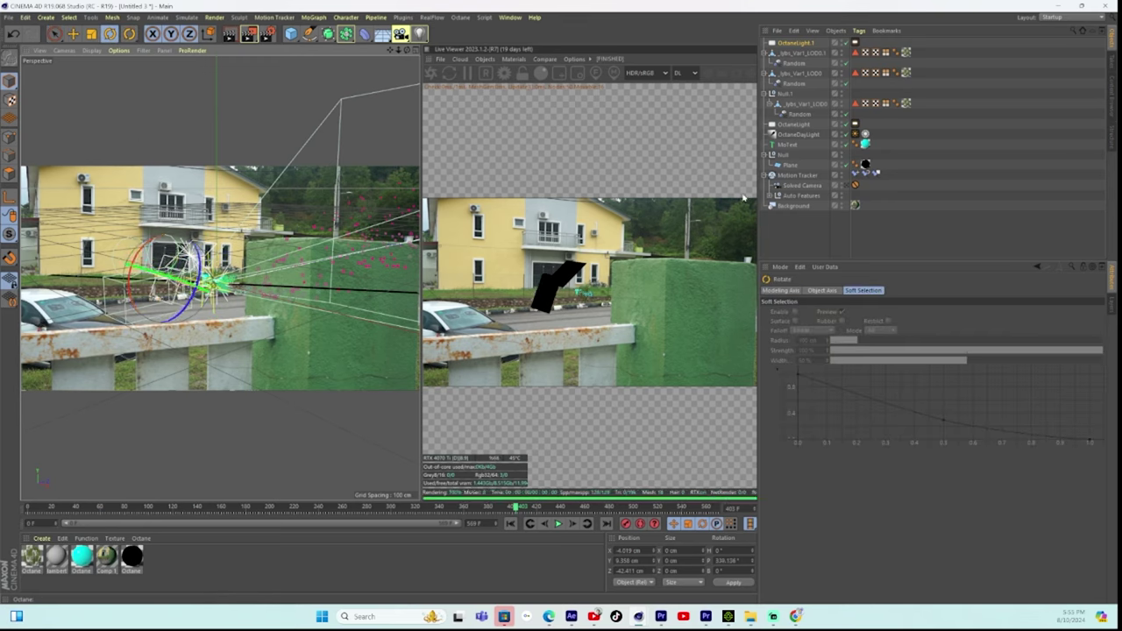
left_click(846, 187)
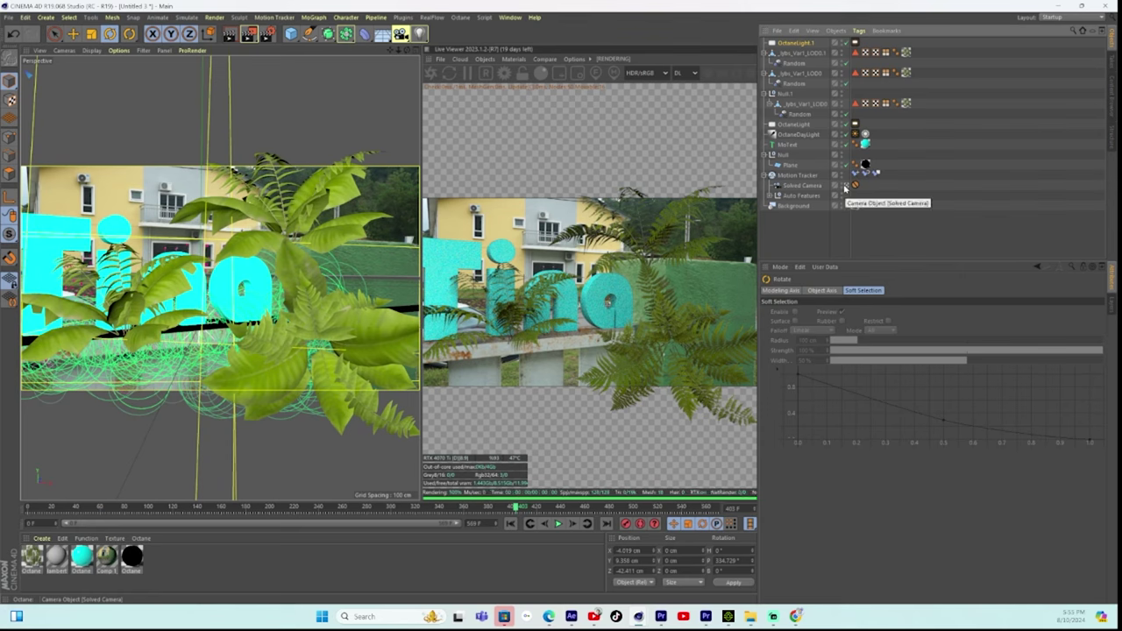
Leave the Solved Camera and reposition the duplicate light to about X 15.2, Y 20.5, Z -37.1 cm, with about 22.4° heading and 338.4° pitch.
left_click(846, 186)
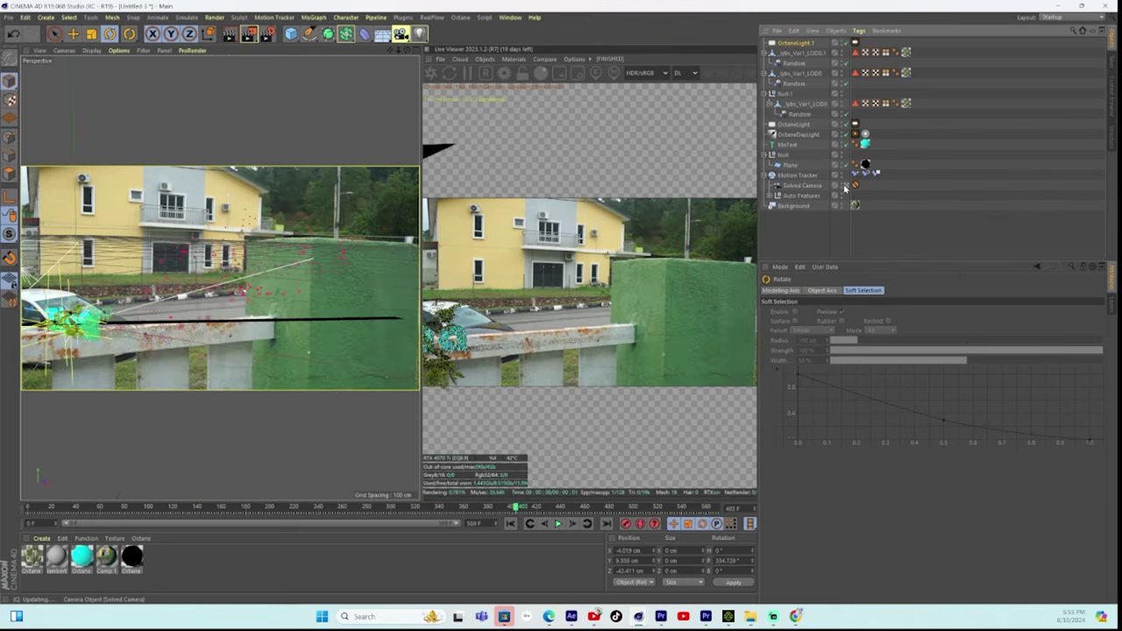
left_click_drag(406, 51, 406, 49)
left_click_drag(325, 79, 311, 84)
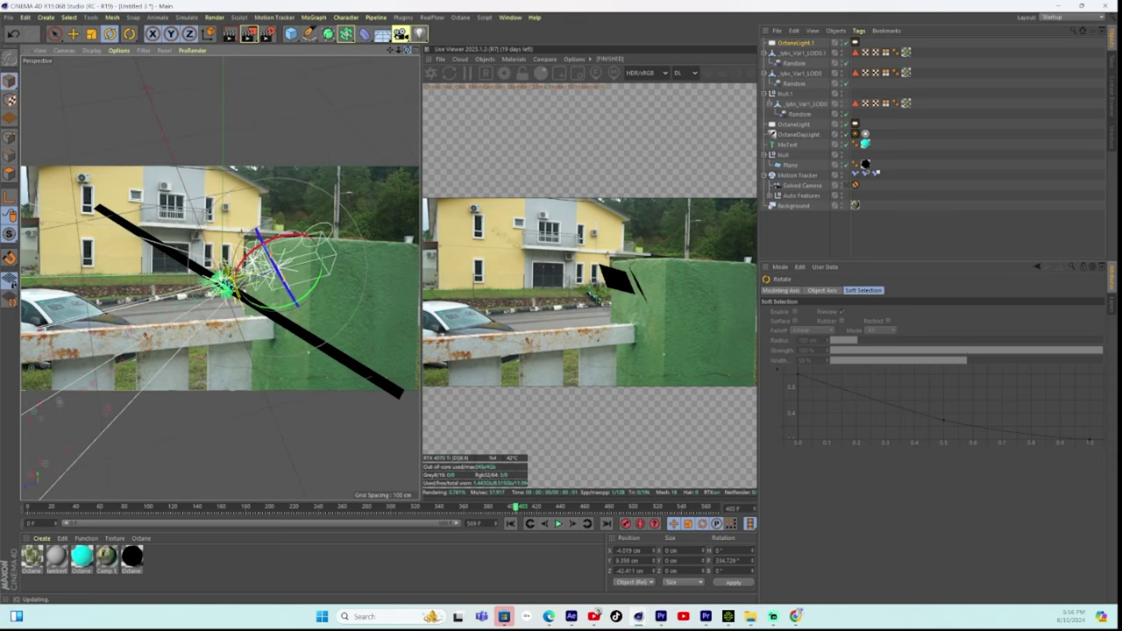
left_click(73, 34)
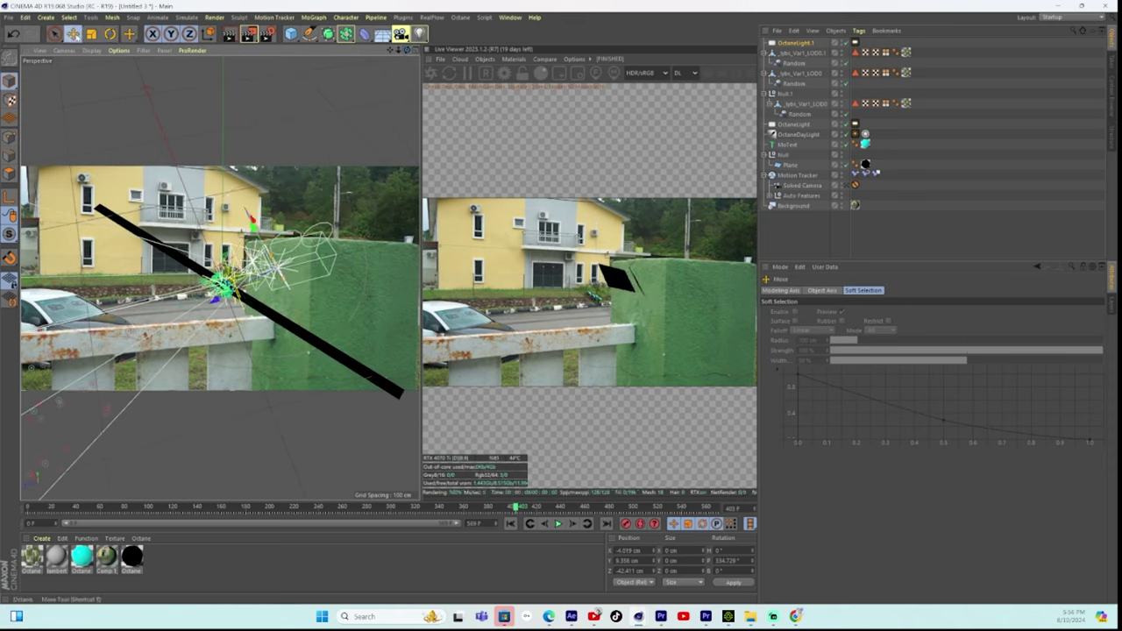
left_click_drag(252, 225, 247, 216)
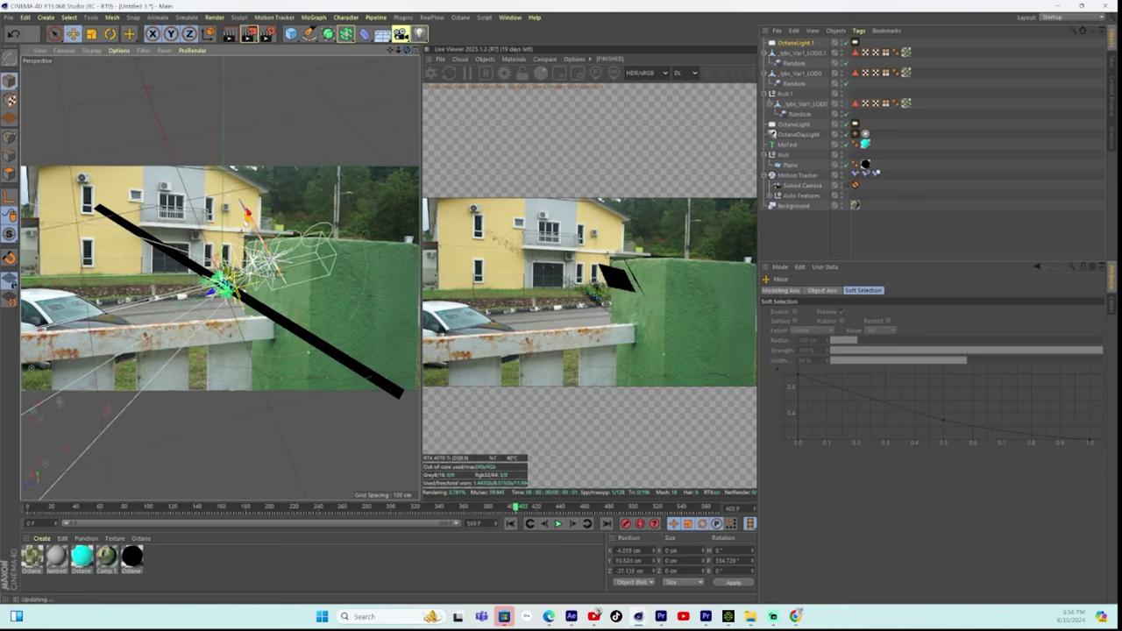
left_click_drag(406, 52, 299, 291)
key("r")
left_click_drag(247, 289, 251, 290)
key("e")
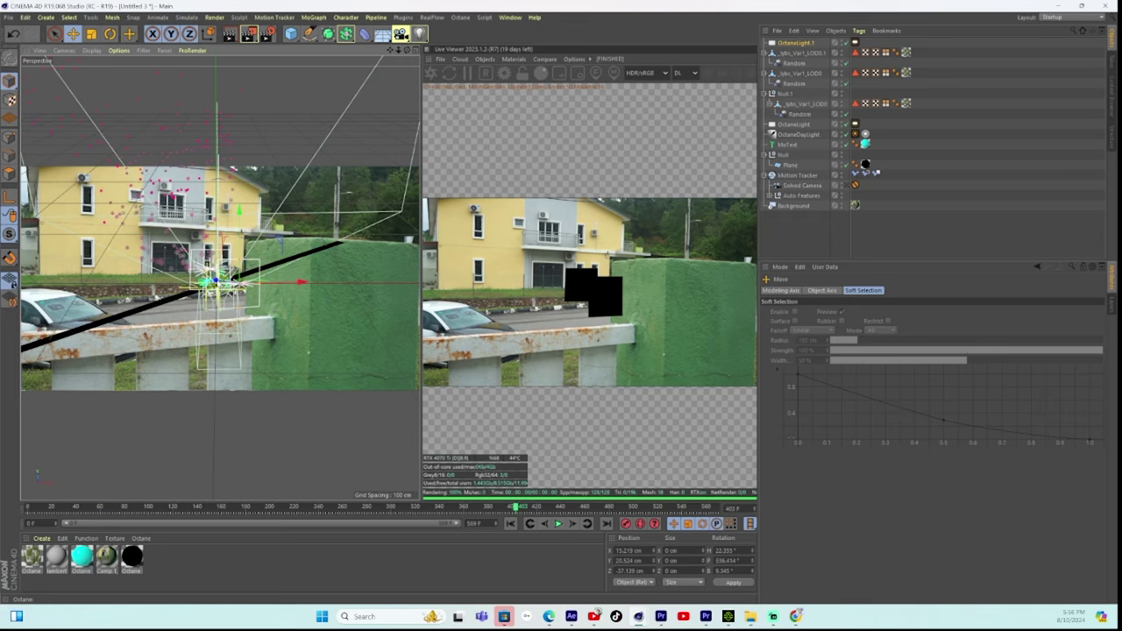
Bring the duplicate light closer to the text at about X 5.5, Y 9.3, Z -13 cm and look through the Solved Camera.
left_click(794, 123)
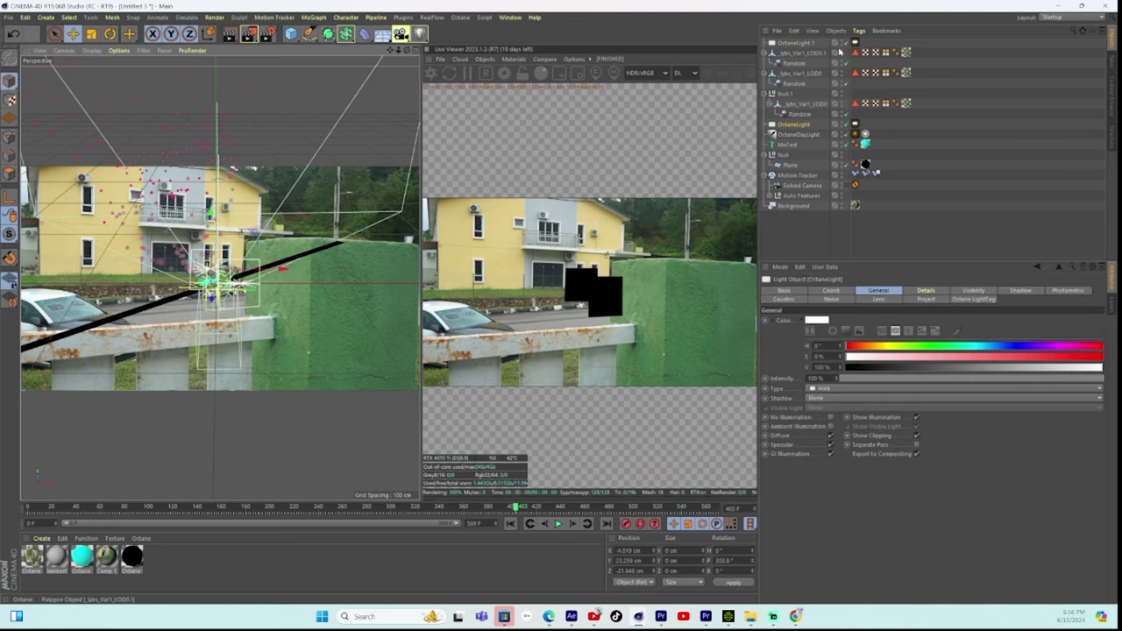
left_click_drag(235, 284, 220, 281)
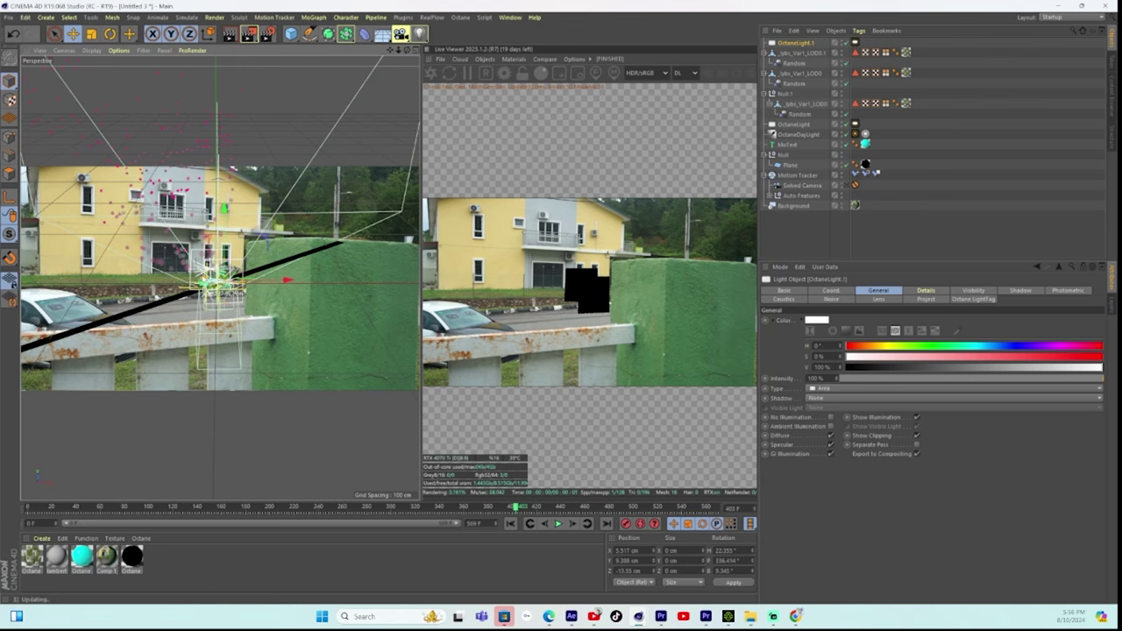
left_click(846, 186)
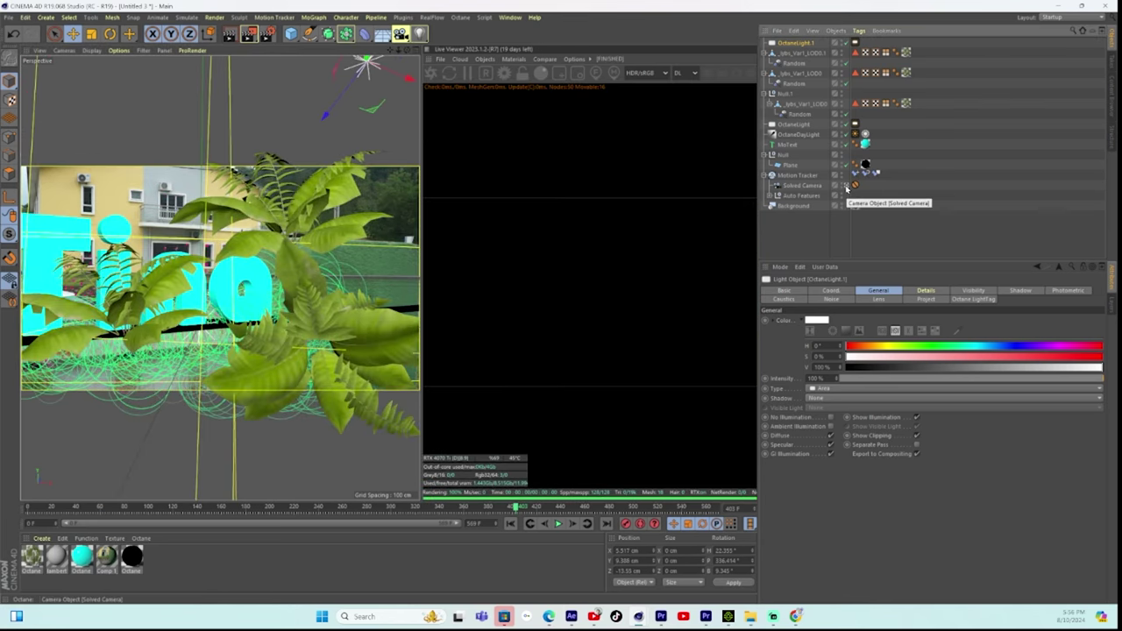
Turn off Camera visibility in the duplicate light's Octane LightTag.
left_click(855, 43)
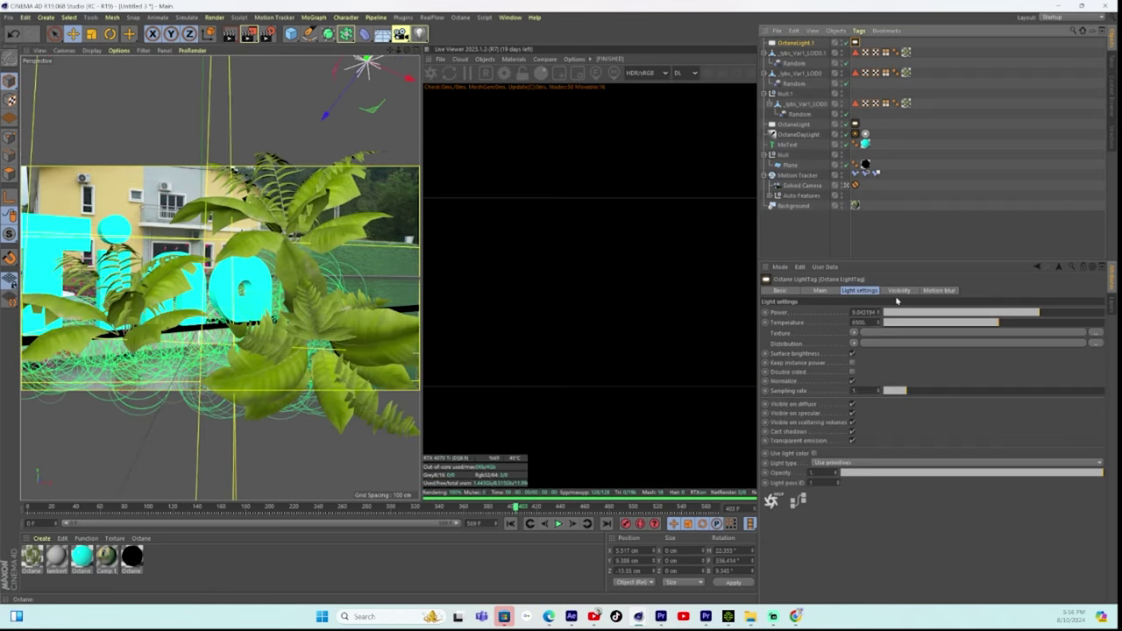
left_click(898, 290)
left_click(820, 313)
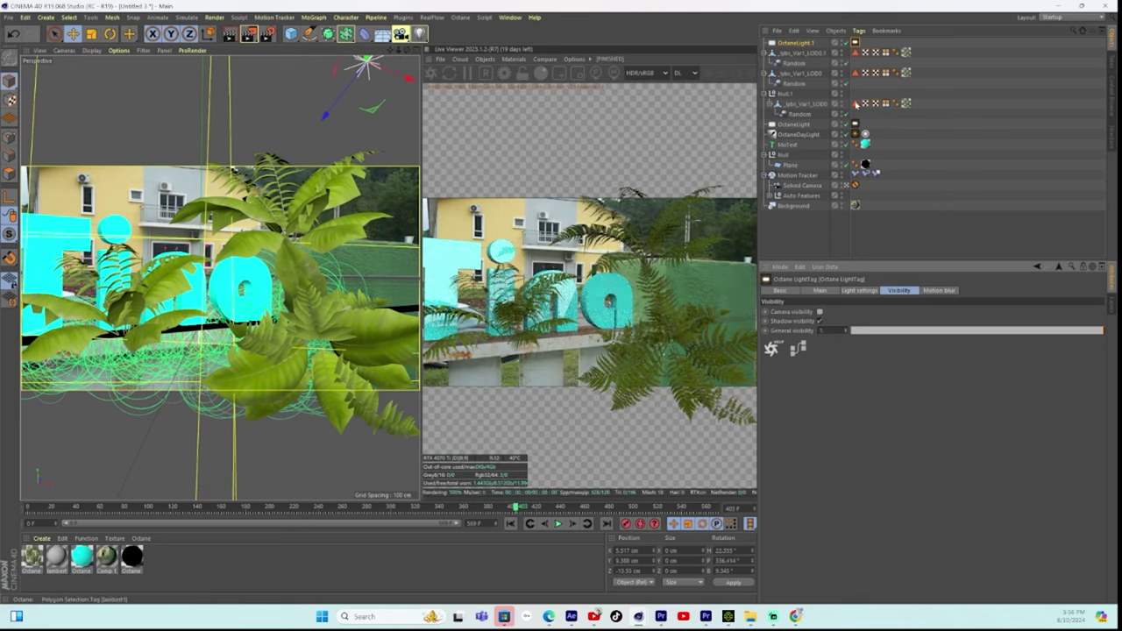
Turn off Camera visibility for the original OctaneLight and, outside the Solved Camera, move it to about X -4, Y 14.5, Z -34.7 cm.
left_click(856, 123)
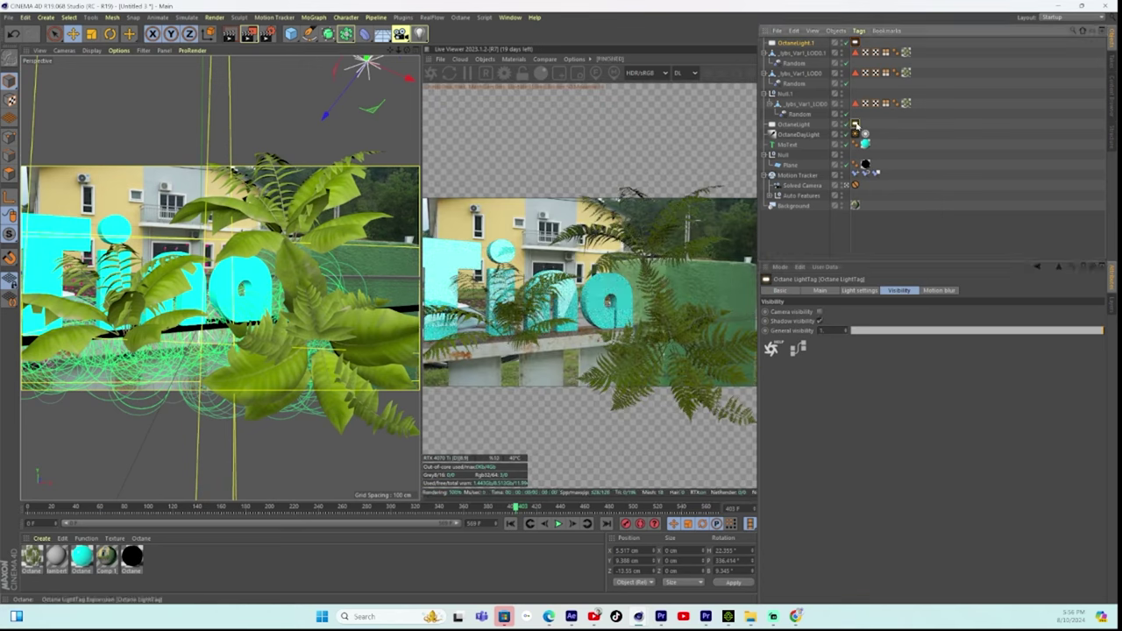
left_click(820, 313)
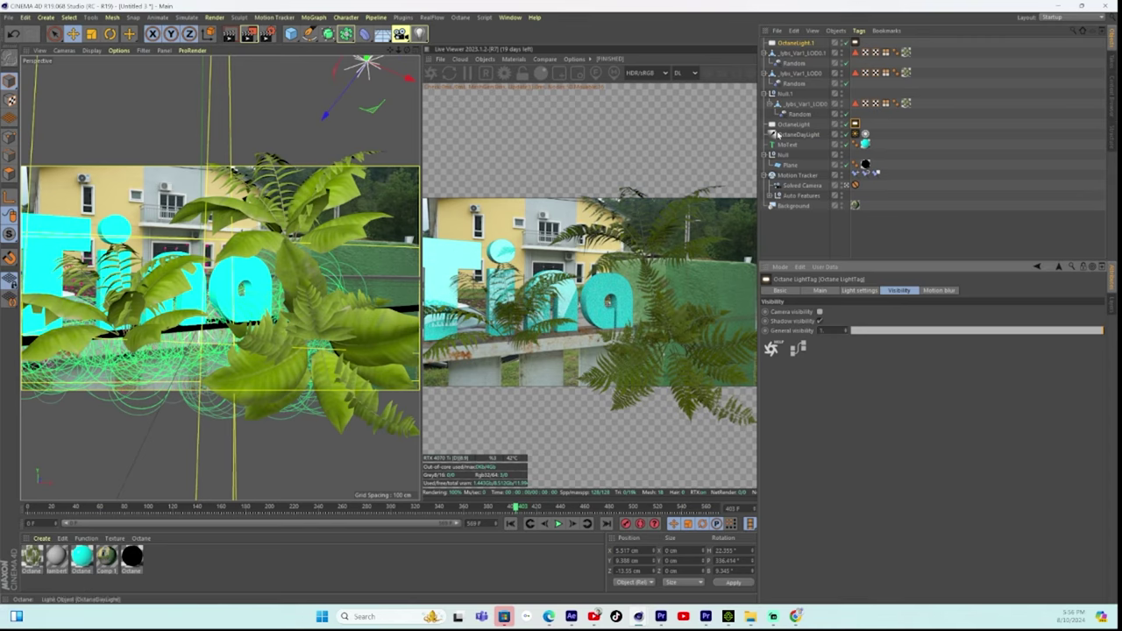
left_click(847, 185)
left_click_drag(407, 50, 399, 50)
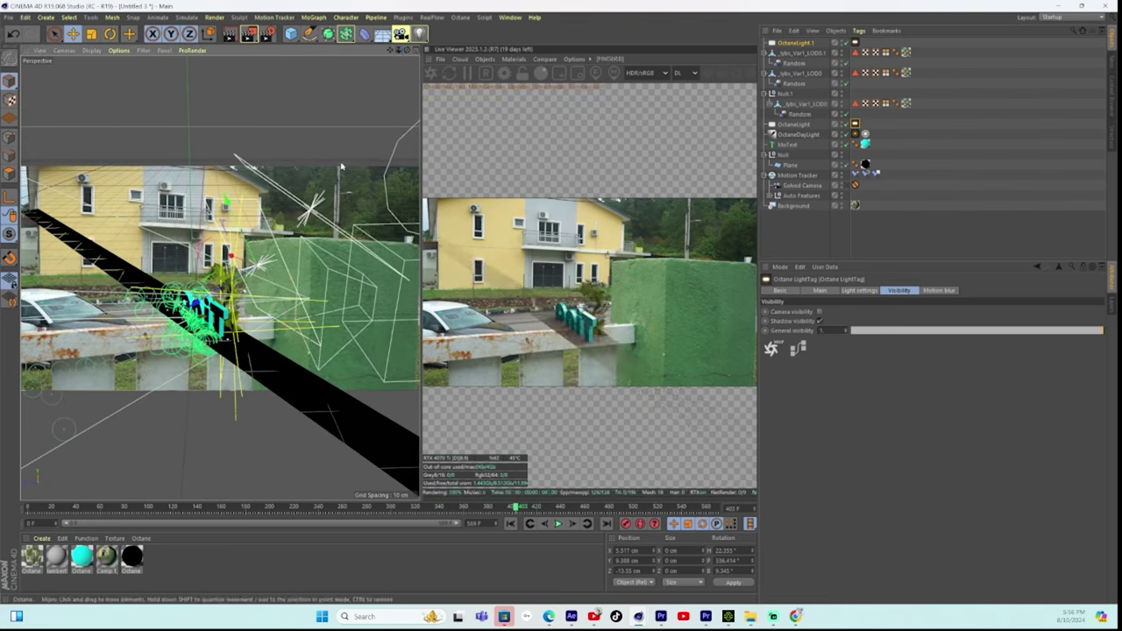
left_click(787, 44)
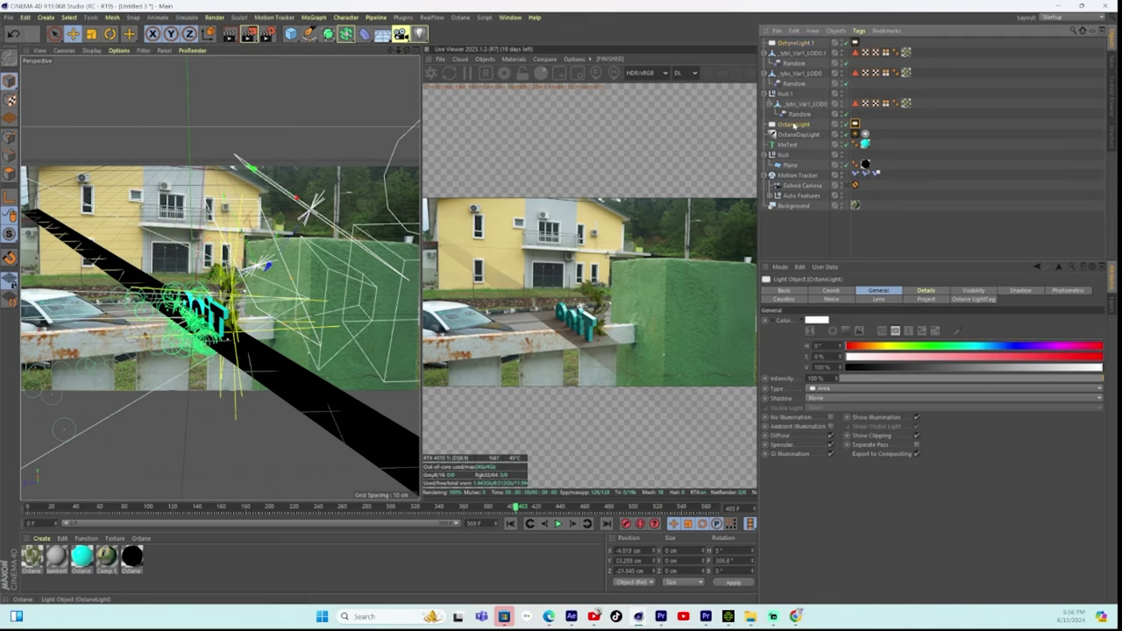
left_click_drag(255, 171, 300, 262)
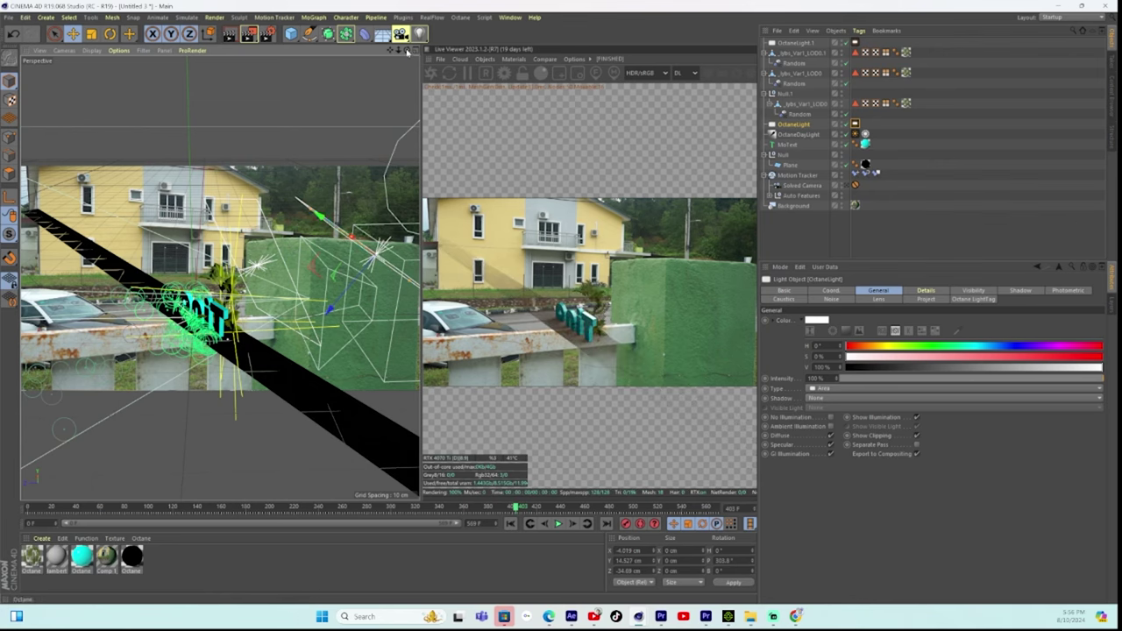
Move the duplicate light OctaneLight.1 to about X 13.5, Y 6.5, Z -24.3 cm beside the text and ferns.
left_click_drag(407, 50, 407, 50)
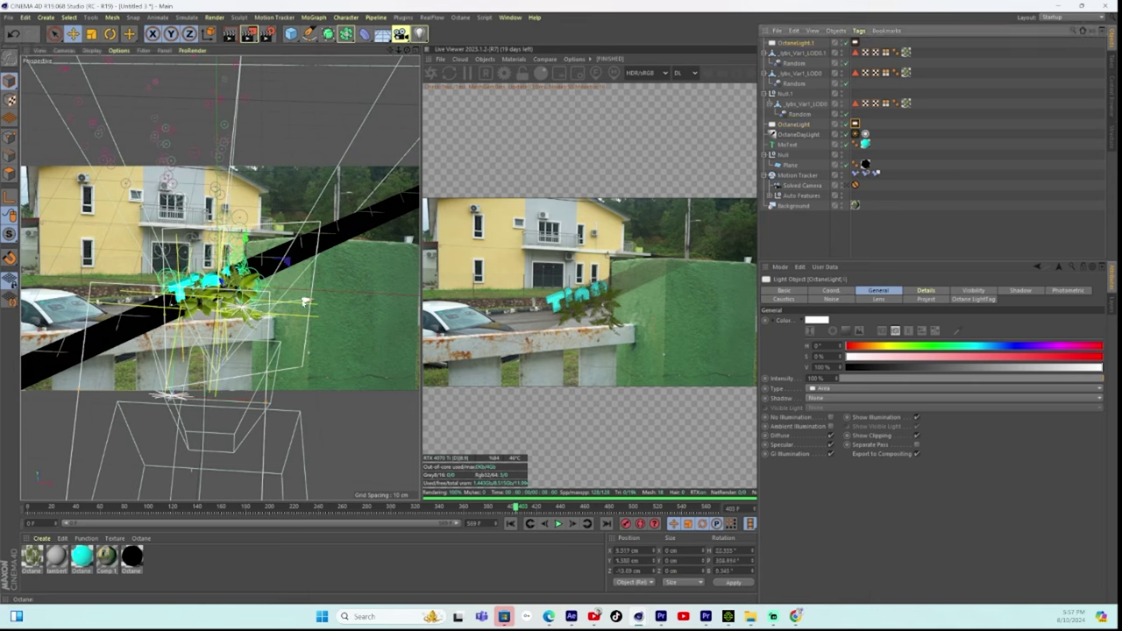
left_click_drag(305, 302, 268, 252)
left_click_drag(241, 293, 294, 314)
left_click_drag(407, 50, 395, 49)
Reset the Power in the duplicate light's Octane LightTag to its default and look through the Solved Camera.
left_click(856, 43)
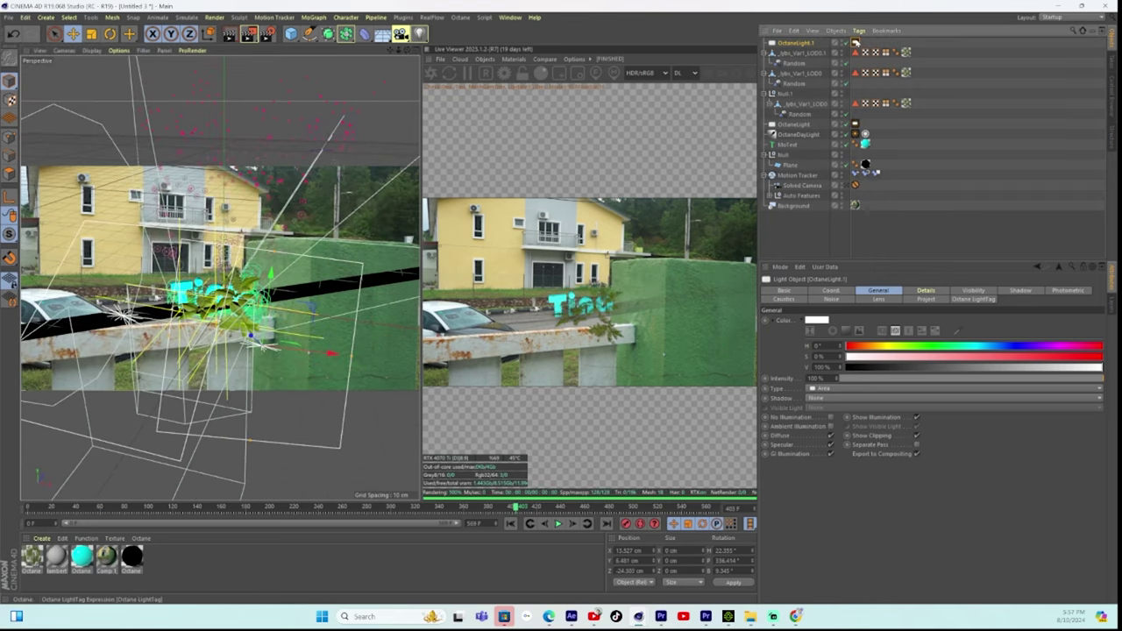
left_click(856, 42)
left_click(860, 291)
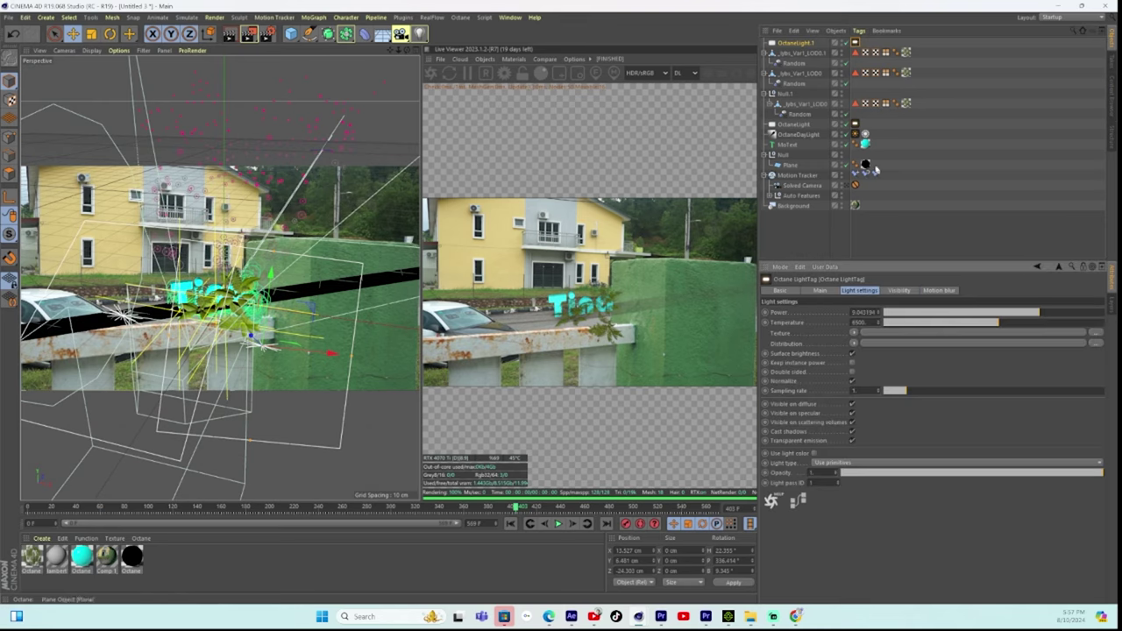
right_click(814, 416)
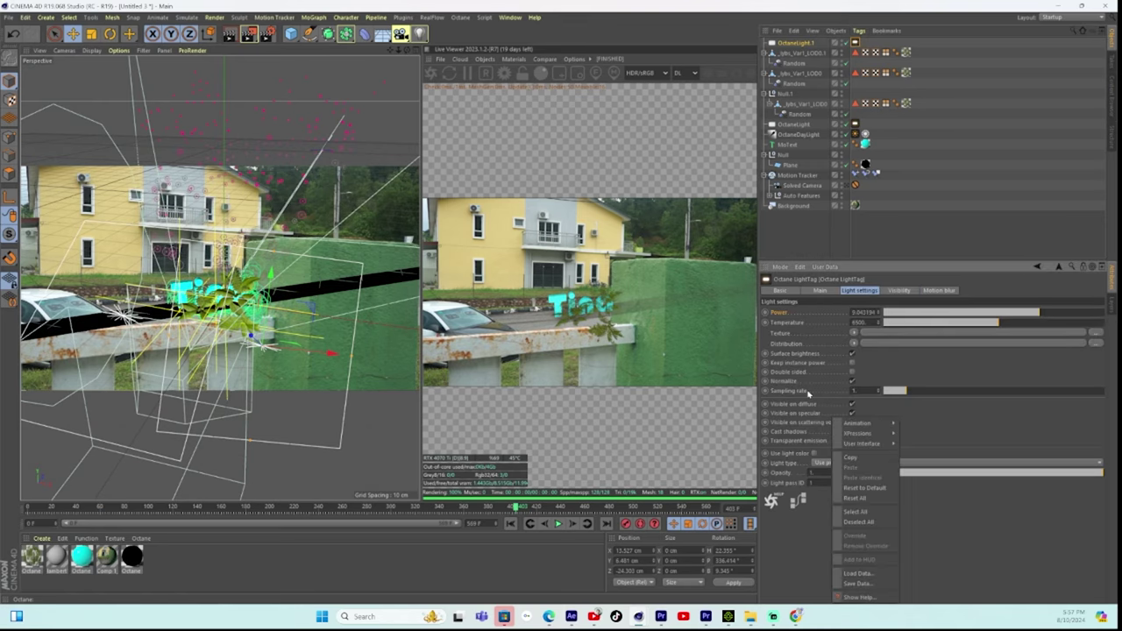
left_click(866, 489)
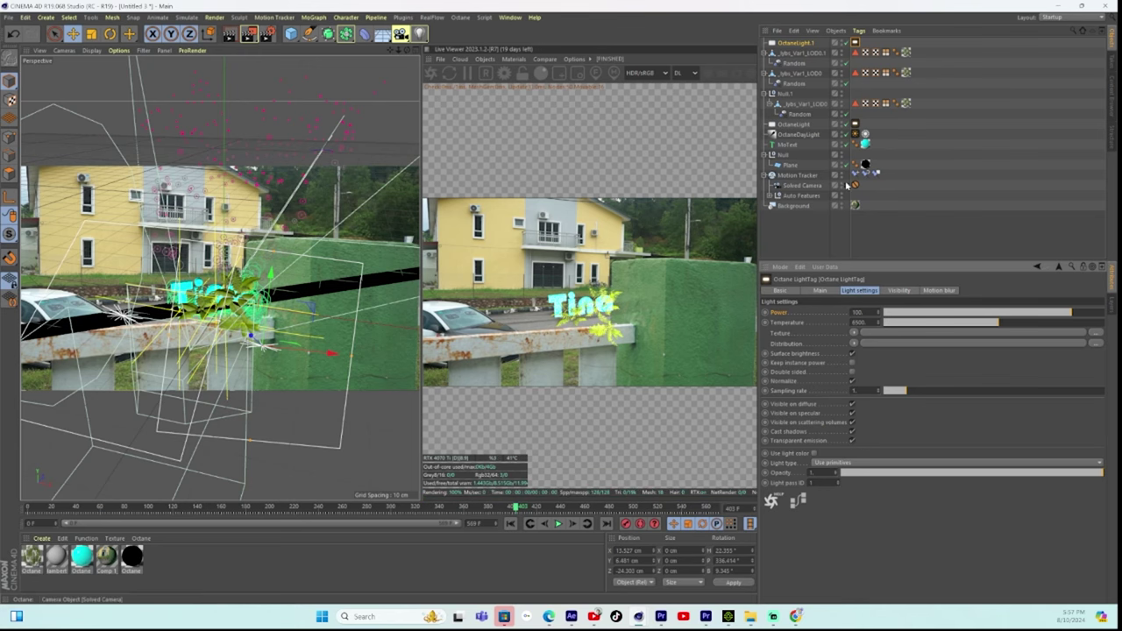
left_click(846, 185)
Try a Power of about 7.24 and a Temperature of about 10280 on the duplicate light, and reset both to defaults.
left_click_drag(1065, 318, 1037, 315)
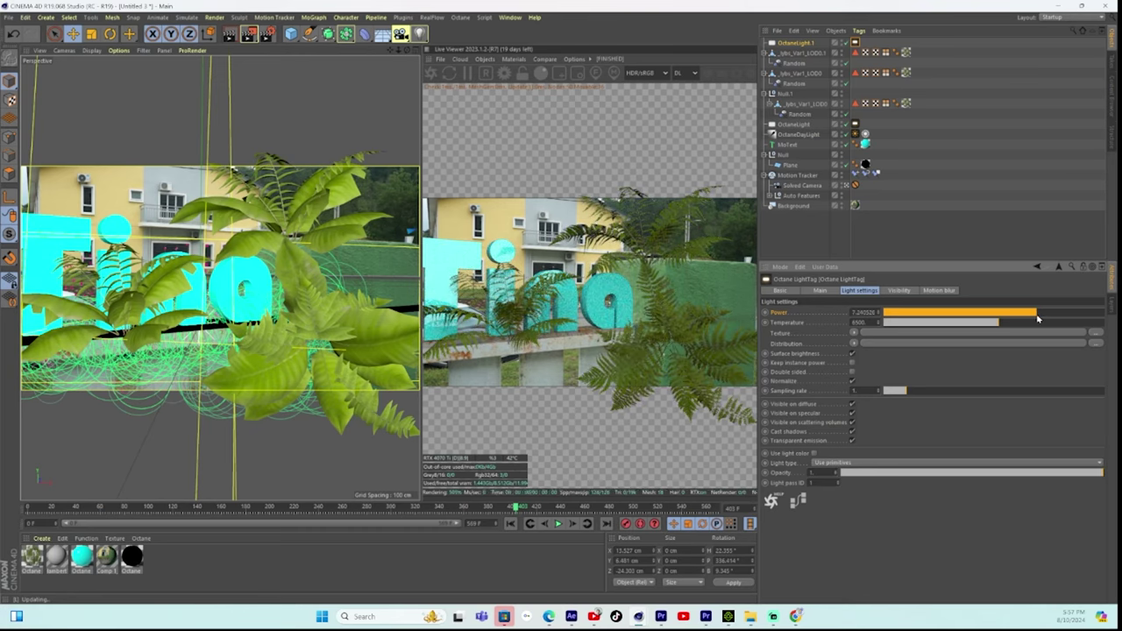
left_click_drag(988, 324, 1070, 318)
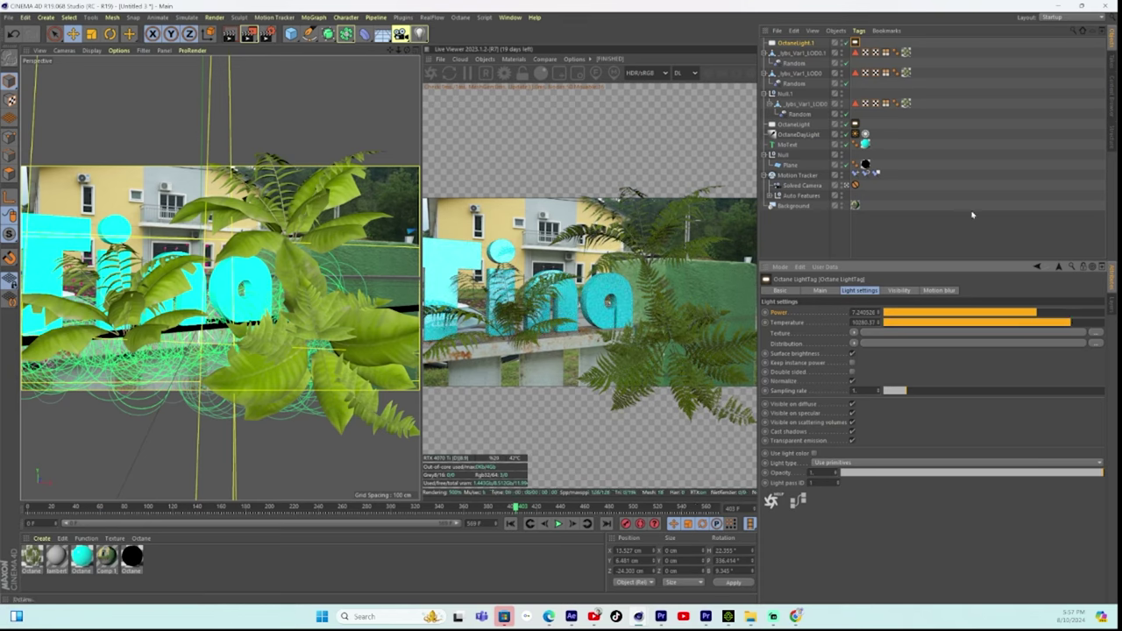
right_click(783, 316)
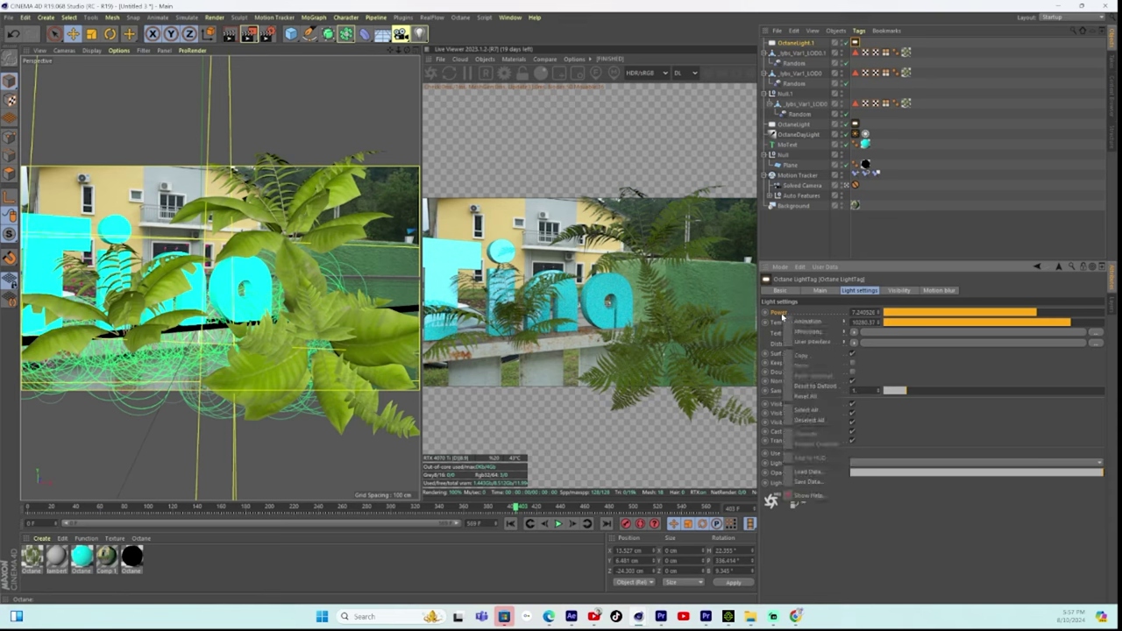
left_click(810, 395)
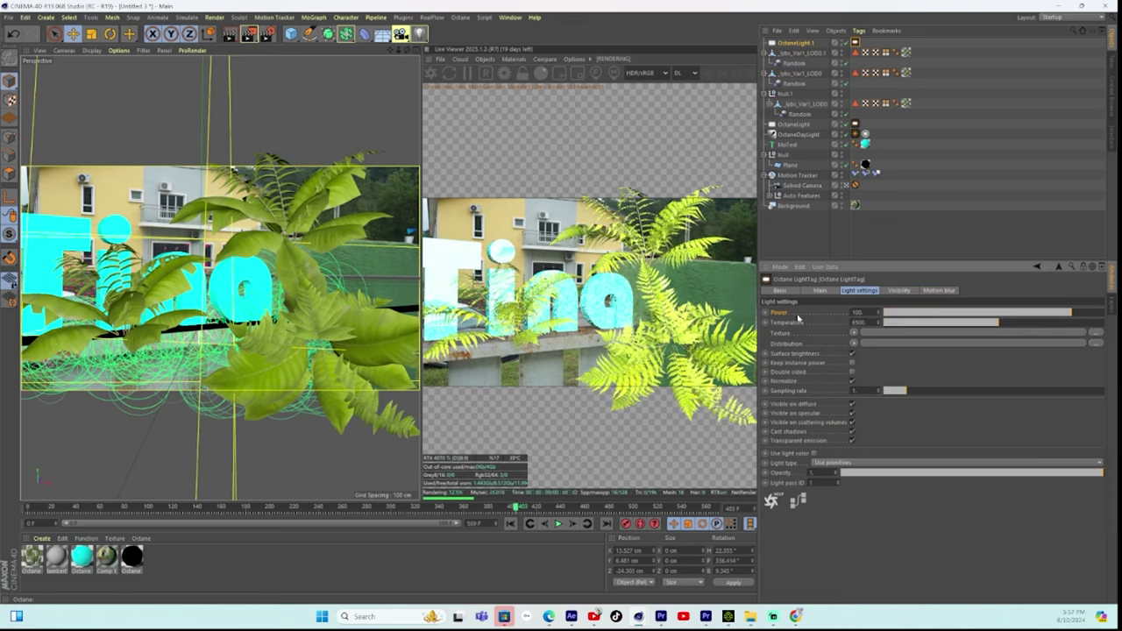
Scale the duplicate light down to about 0.35 in X, 0.07 in Y and 0.1 in Z.
left_click(795, 42)
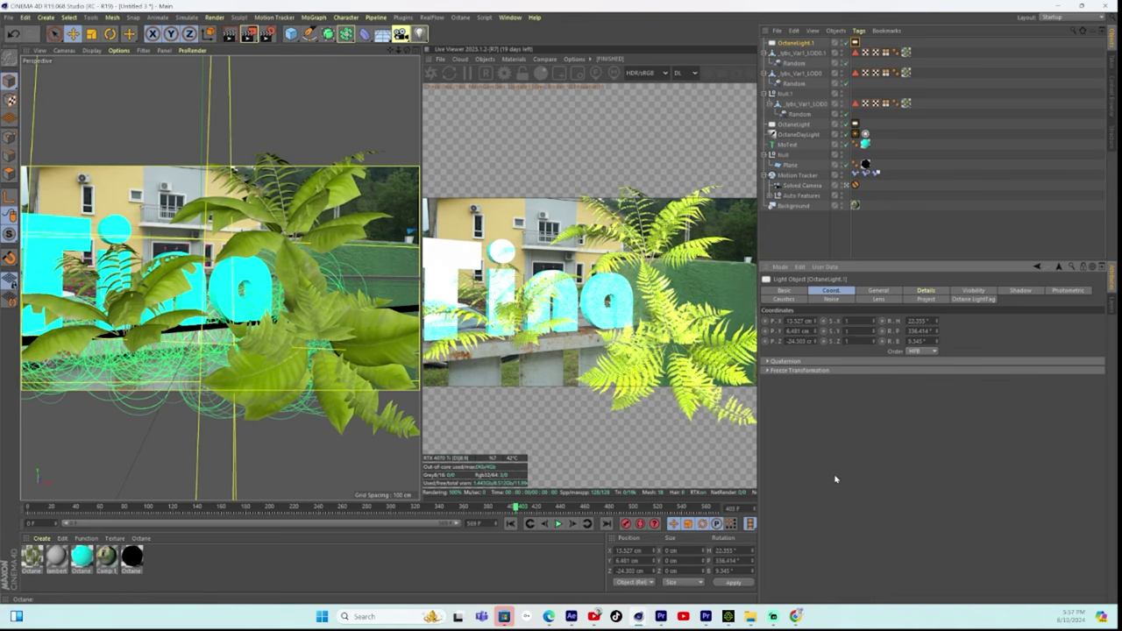
left_click_drag(874, 333, 874, 412)
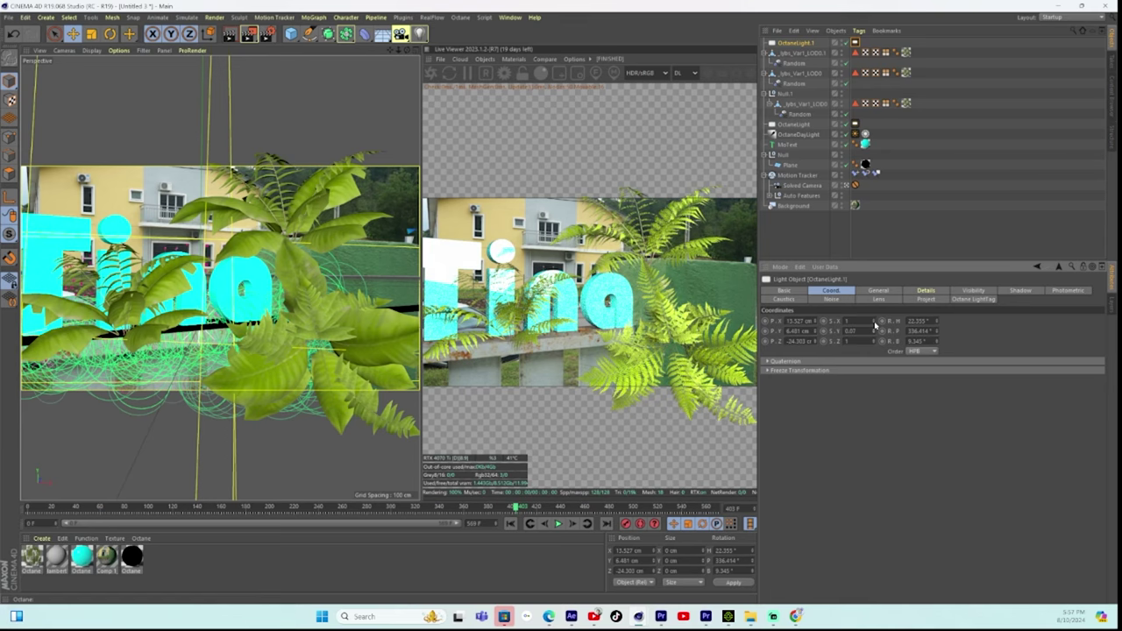
left_click_drag(874, 325, 887, 342)
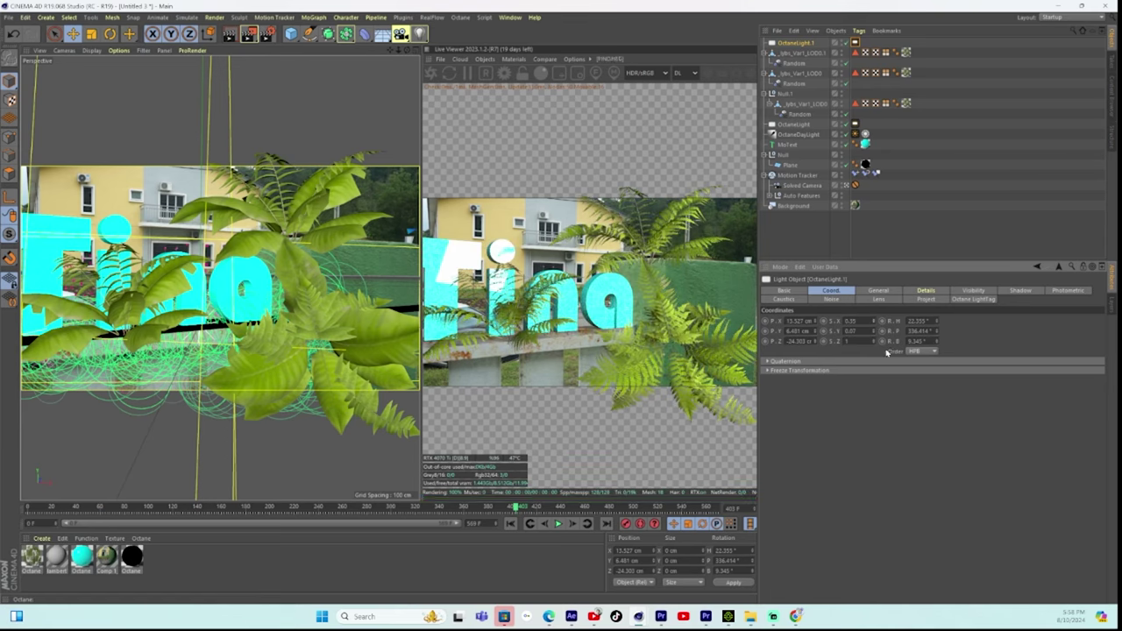
left_click_drag(874, 345, 873, 342)
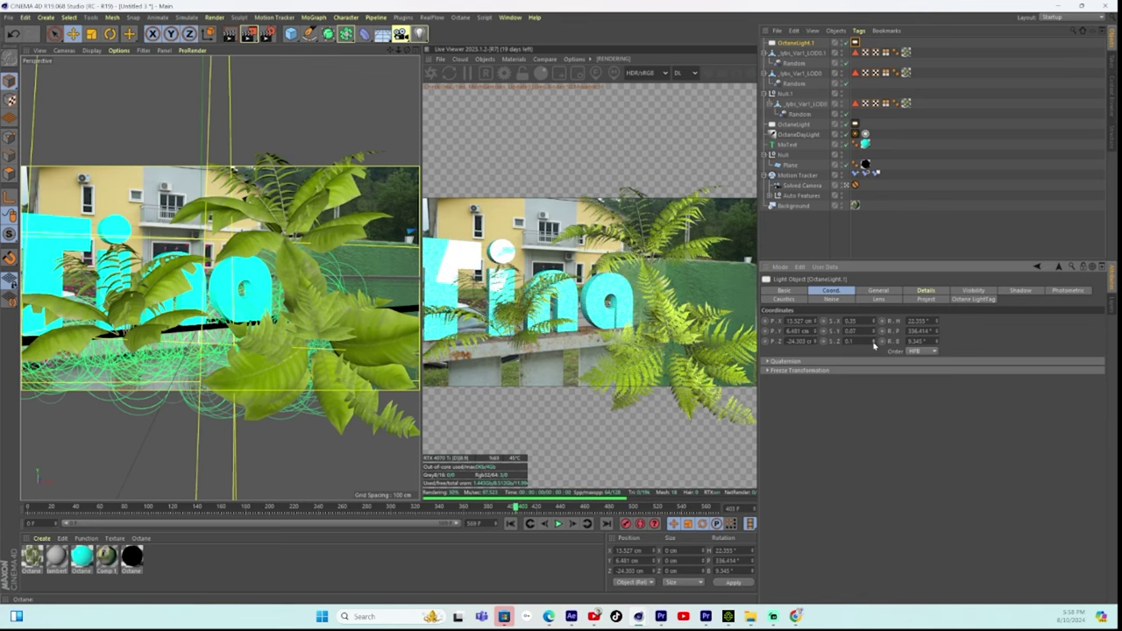
Scrub through the animation to check the lit text and ferns at different frames.
left_click_drag(186, 510, 305, 515)
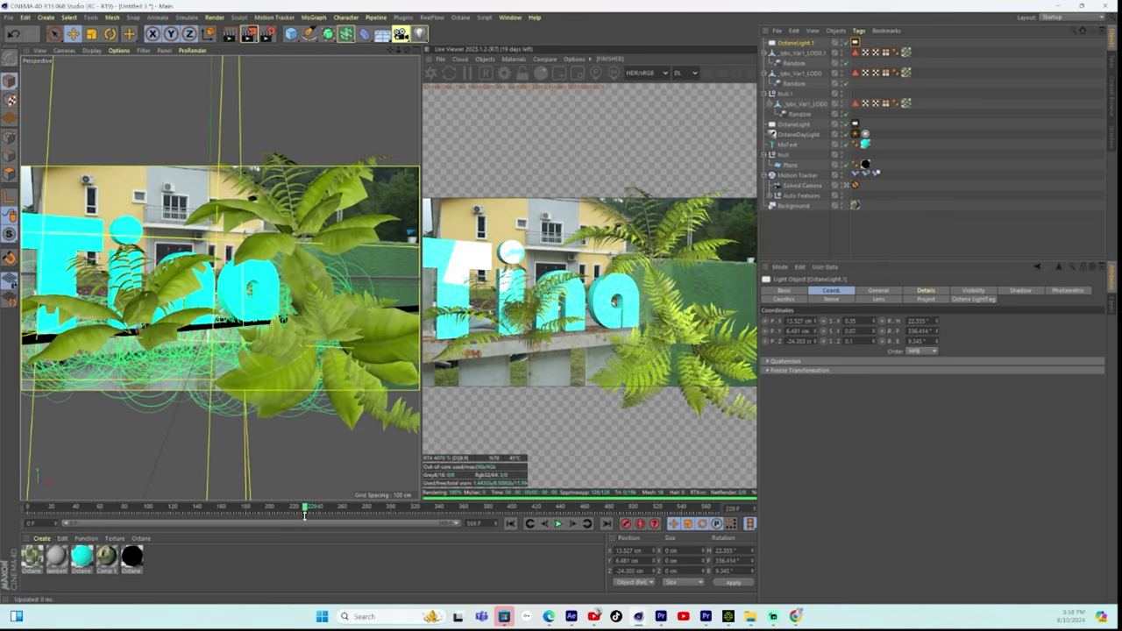
left_click_drag(328, 509, 227, 512)
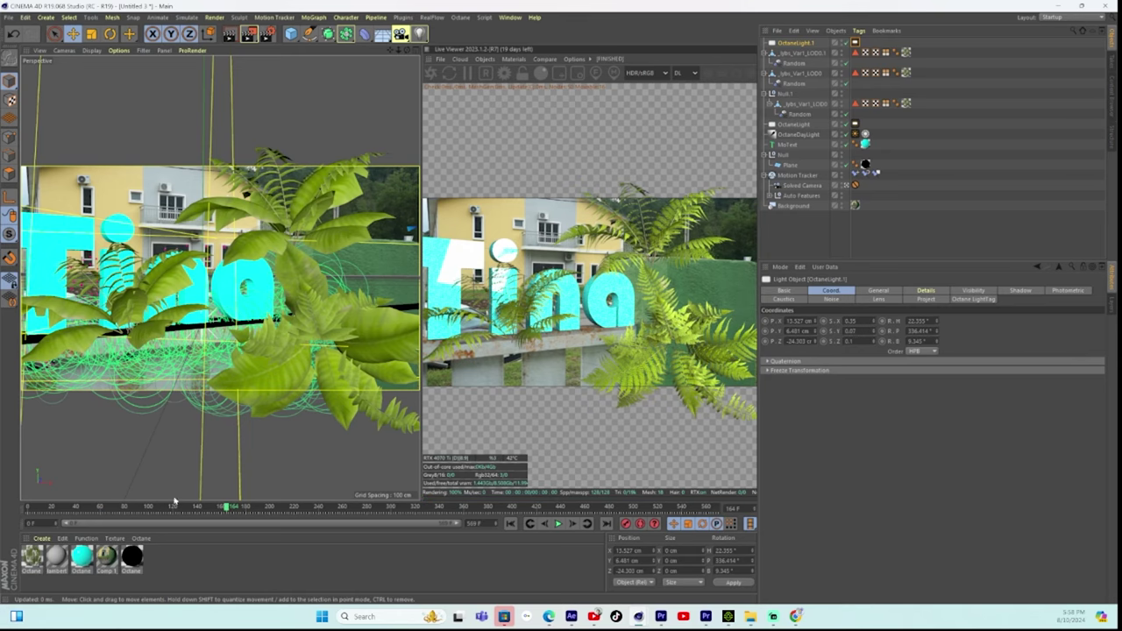
left_click_drag(36, 507, 291, 514)
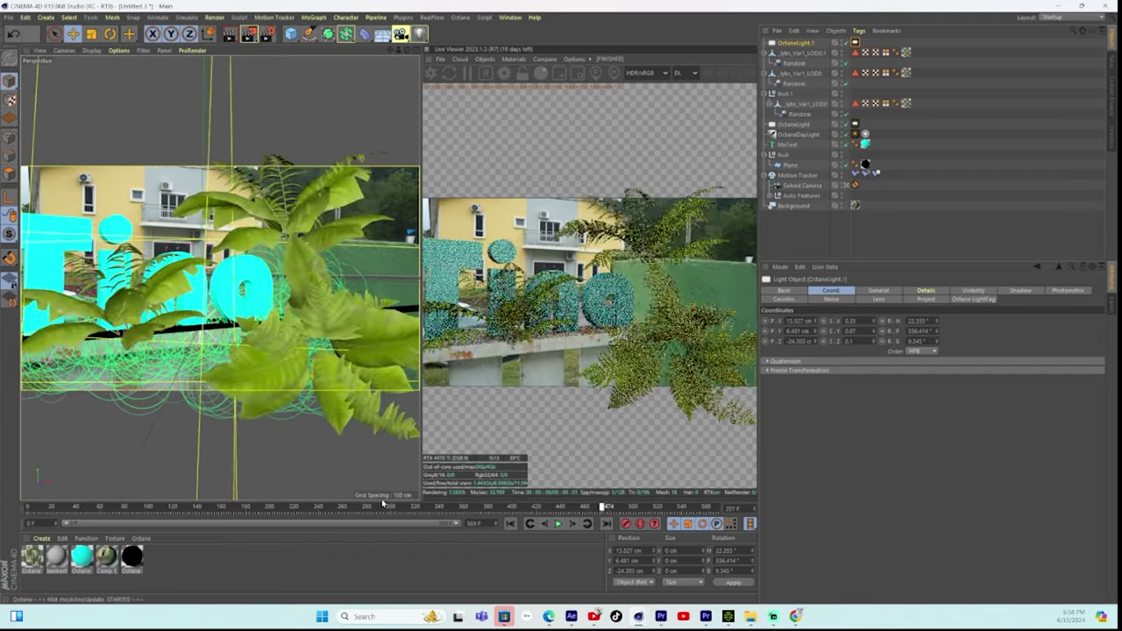
Review the Output frame range in the render settings and inspect the scene at frames 322 and 530.
left_click(268, 34)
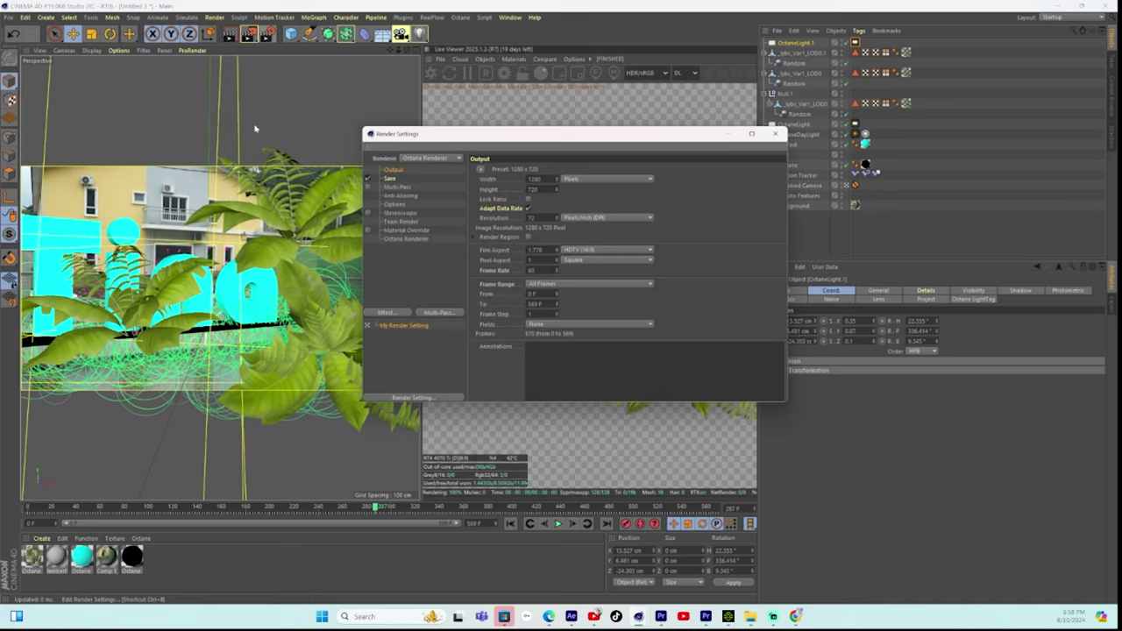
left_click(445, 163)
left_click(440, 221)
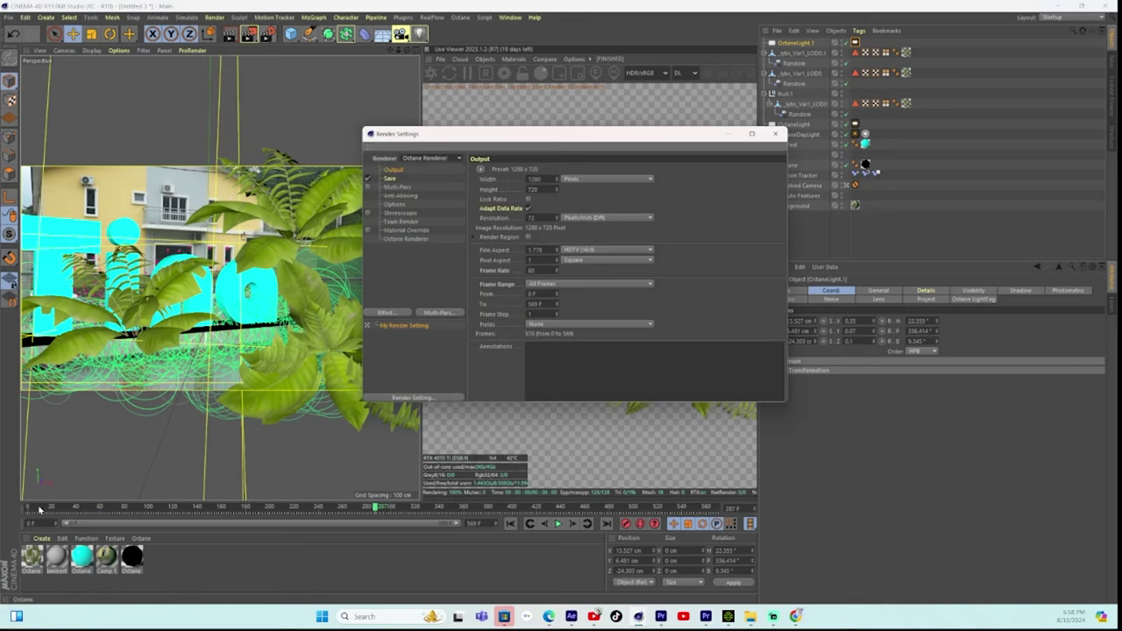
left_click(418, 510)
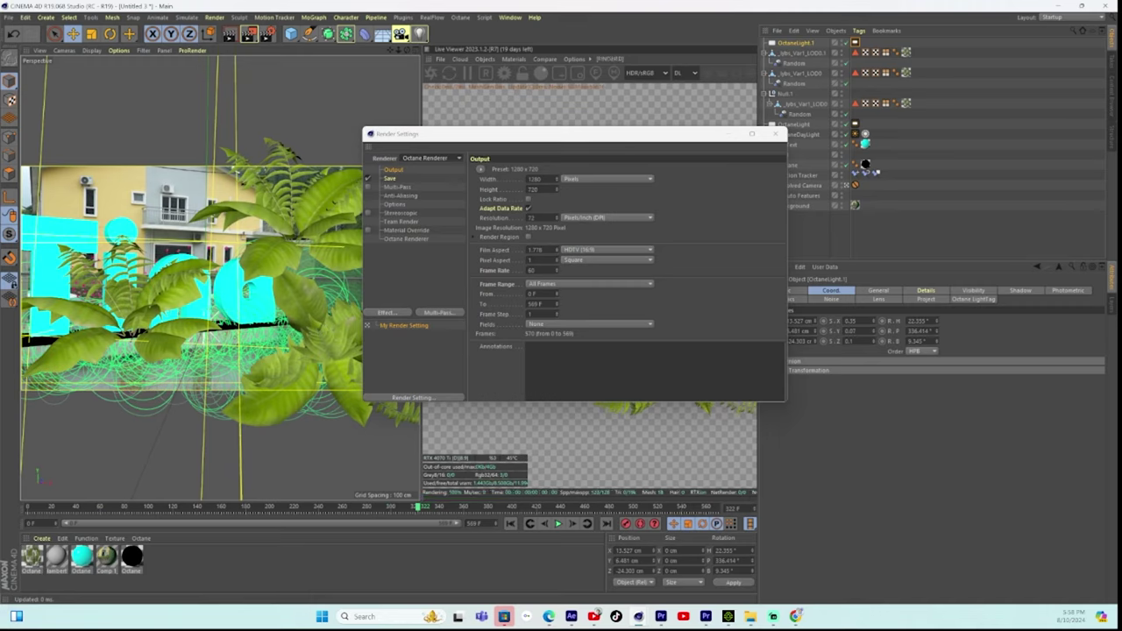
left_click(556, 287)
left_click(558, 315)
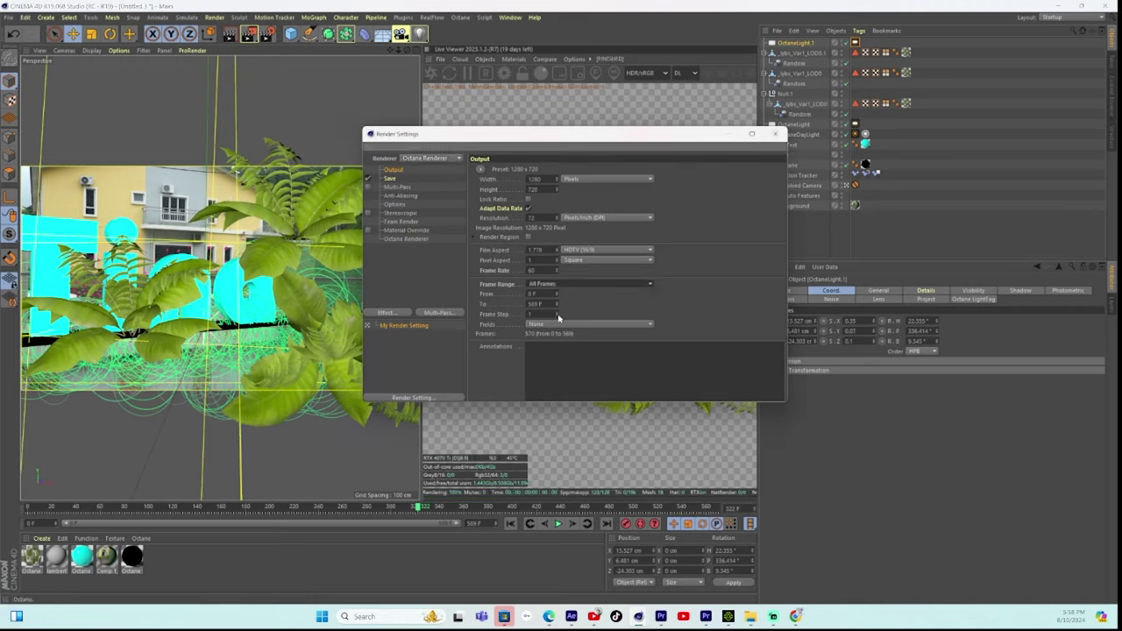
left_click(775, 134)
left_click_drag(421, 508, 670, 507)
Set the render to save as sd555 in the Downloads folder, check the output settings and close them.
left_click(267, 34)
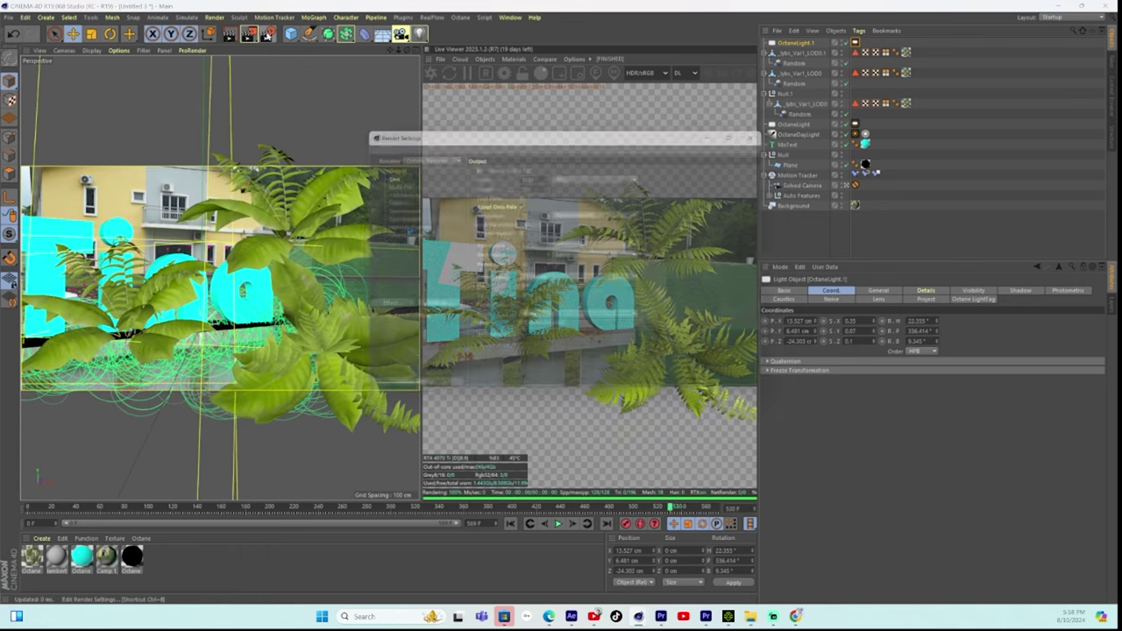
left_click(390, 178)
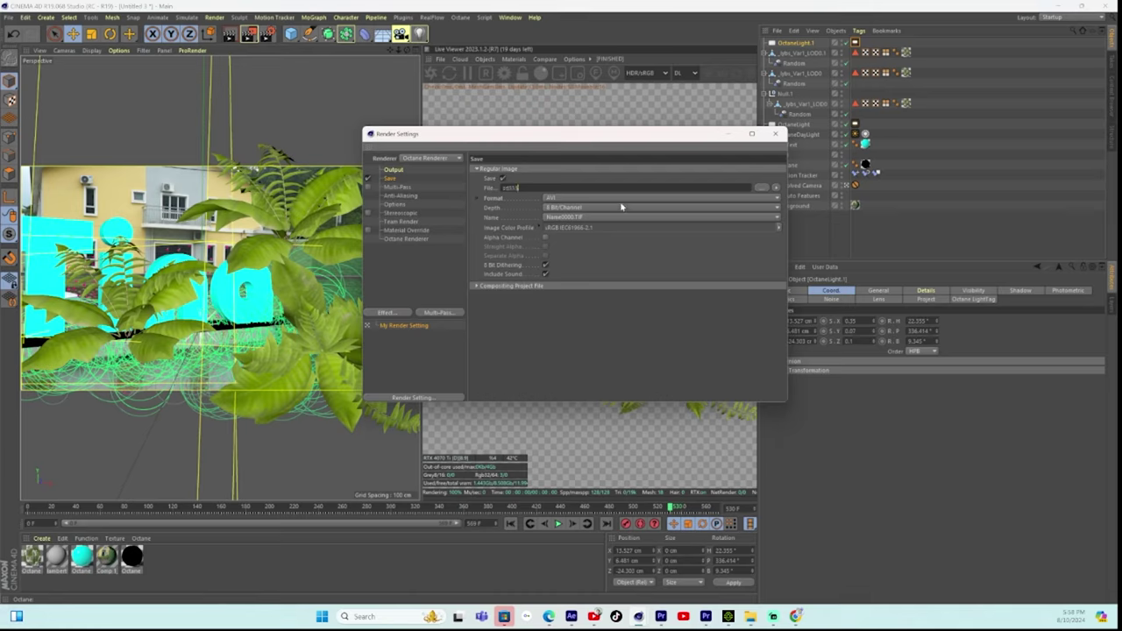
left_click(761, 188)
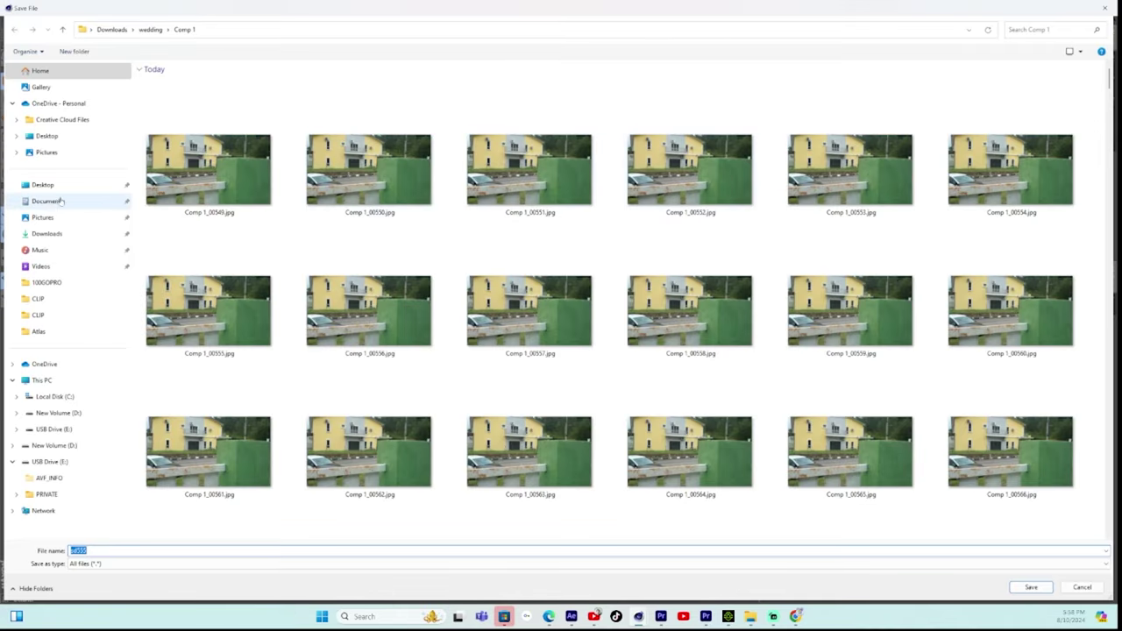
left_click(47, 234)
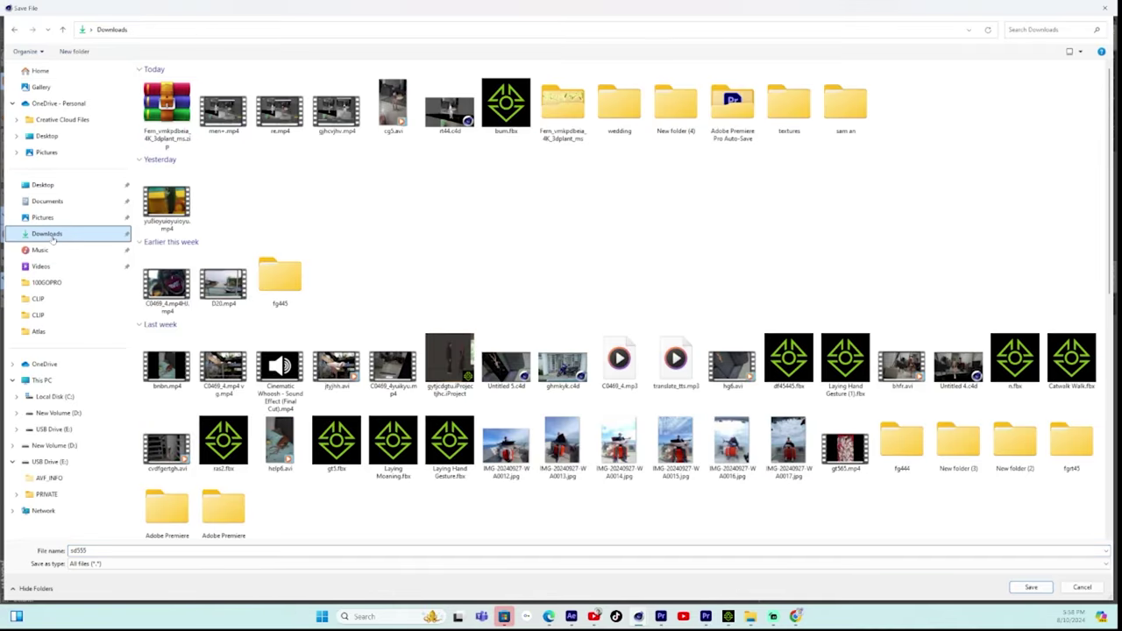
left_click(1030, 588)
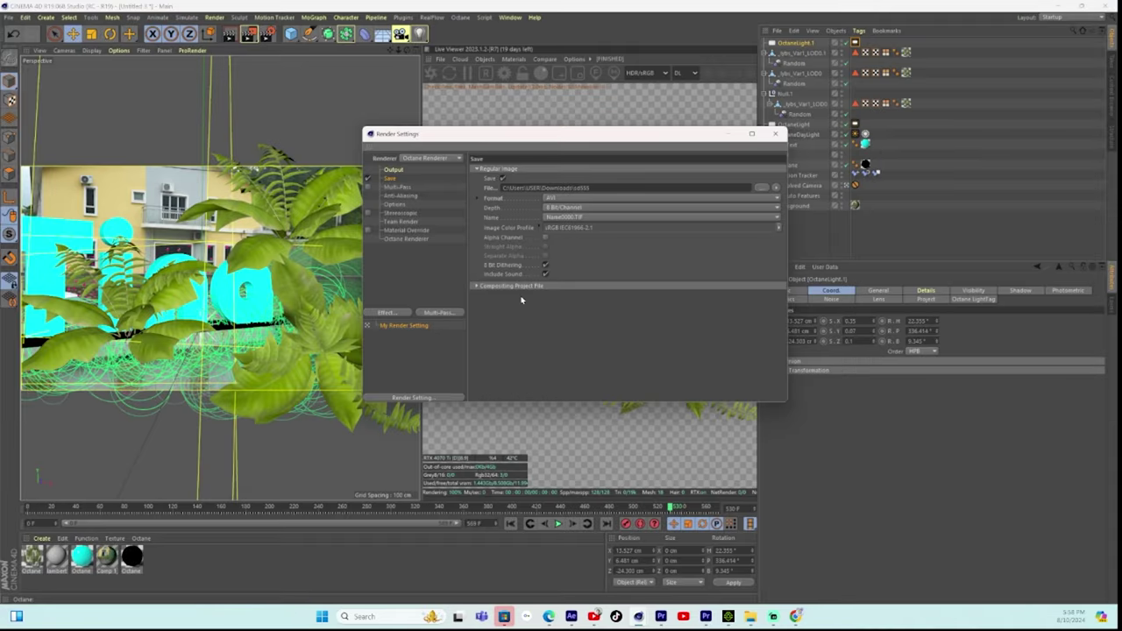
left_click(401, 171)
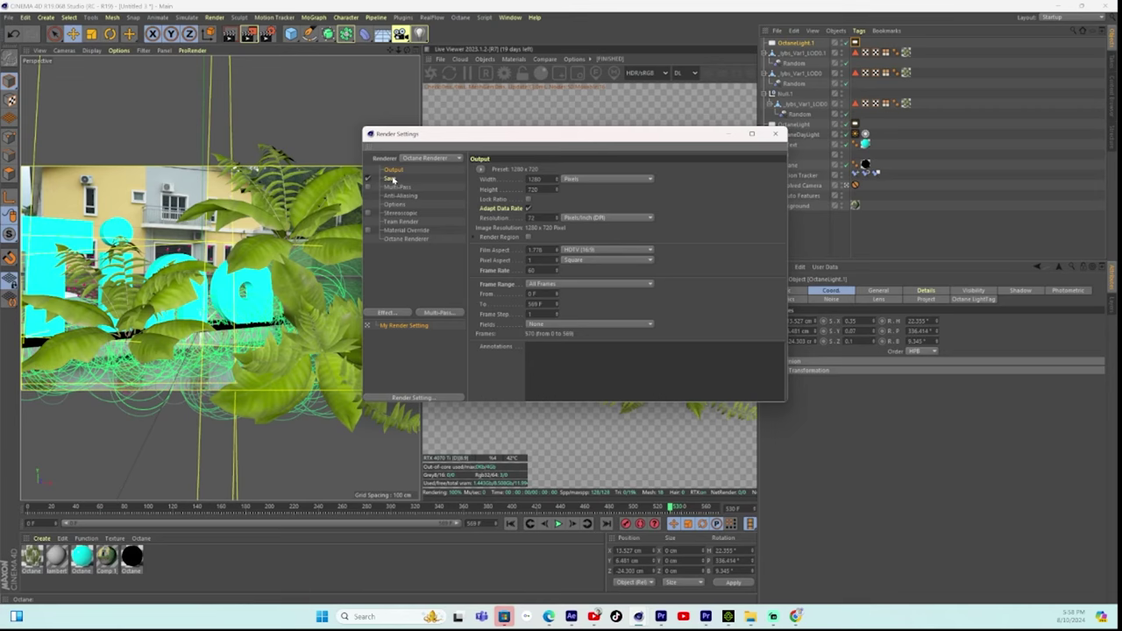
left_click(391, 179)
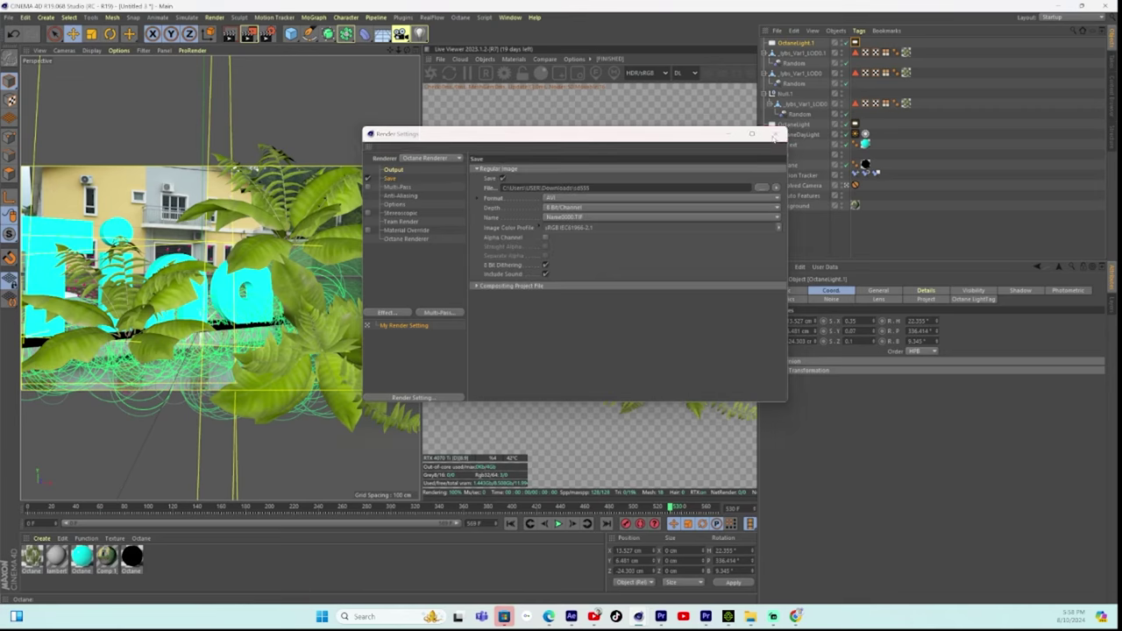
left_click(775, 133)
Start rendering the animation to the Picture Viewer and minimize its window.
left_click(249, 34)
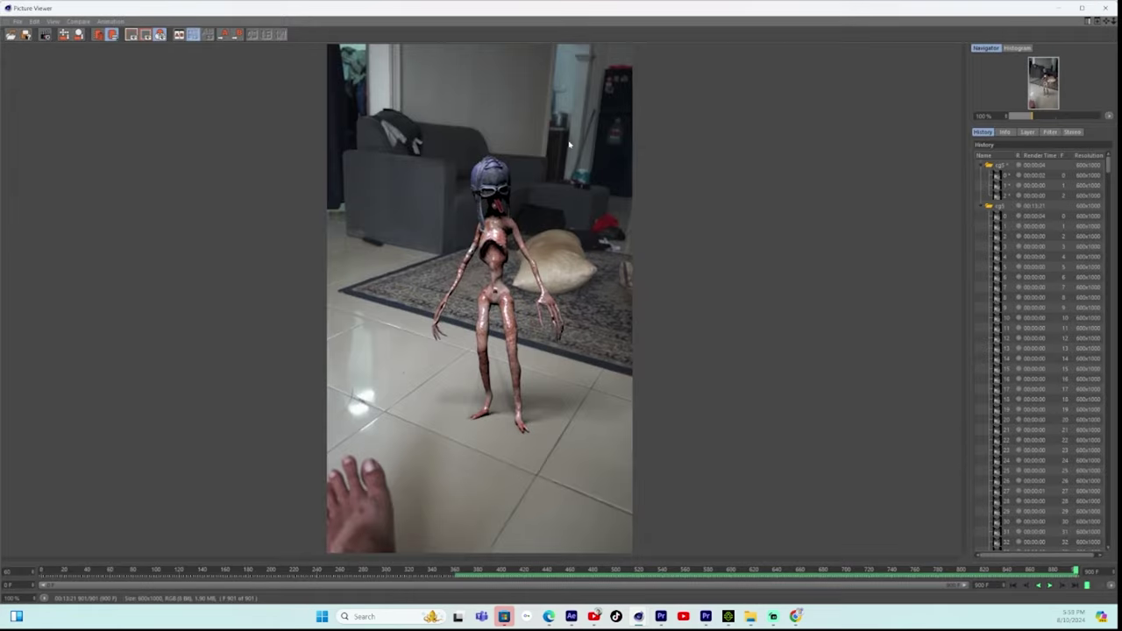
left_click(1059, 8)
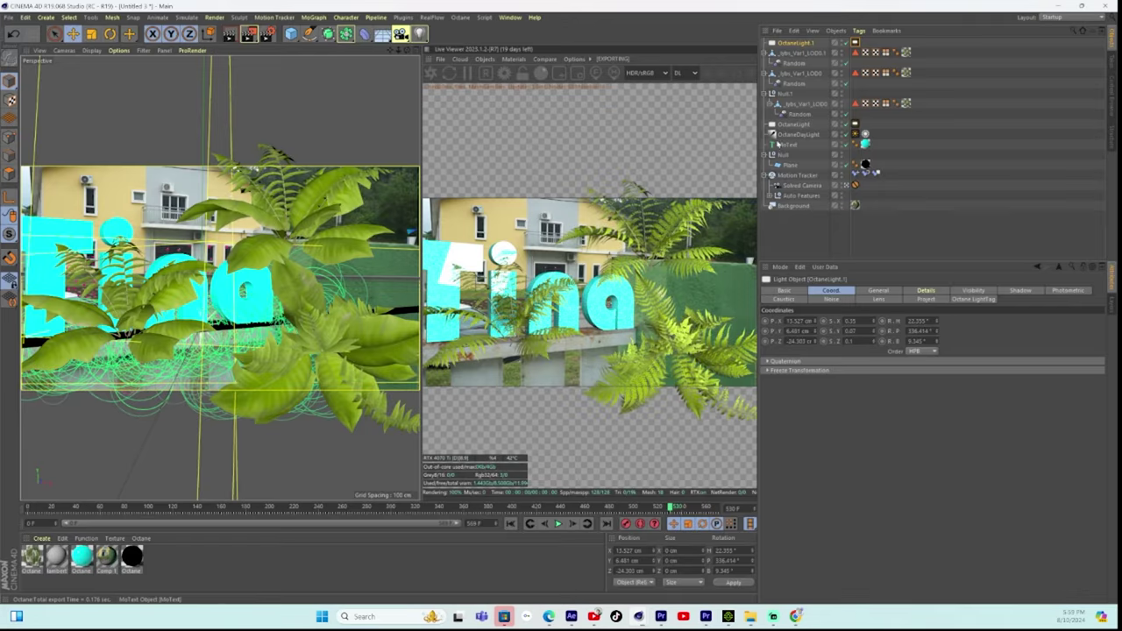
Undock and close the Octane Live Viewer, and bring the Picture Viewer forward to watch the render.
left_click(429, 49)
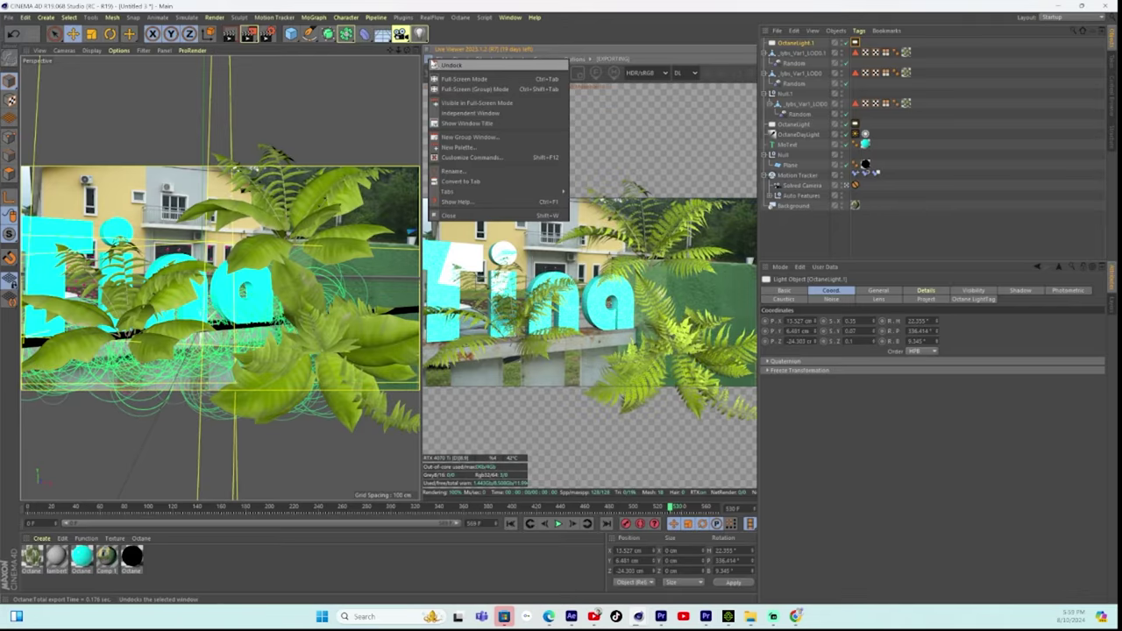
left_click(444, 66)
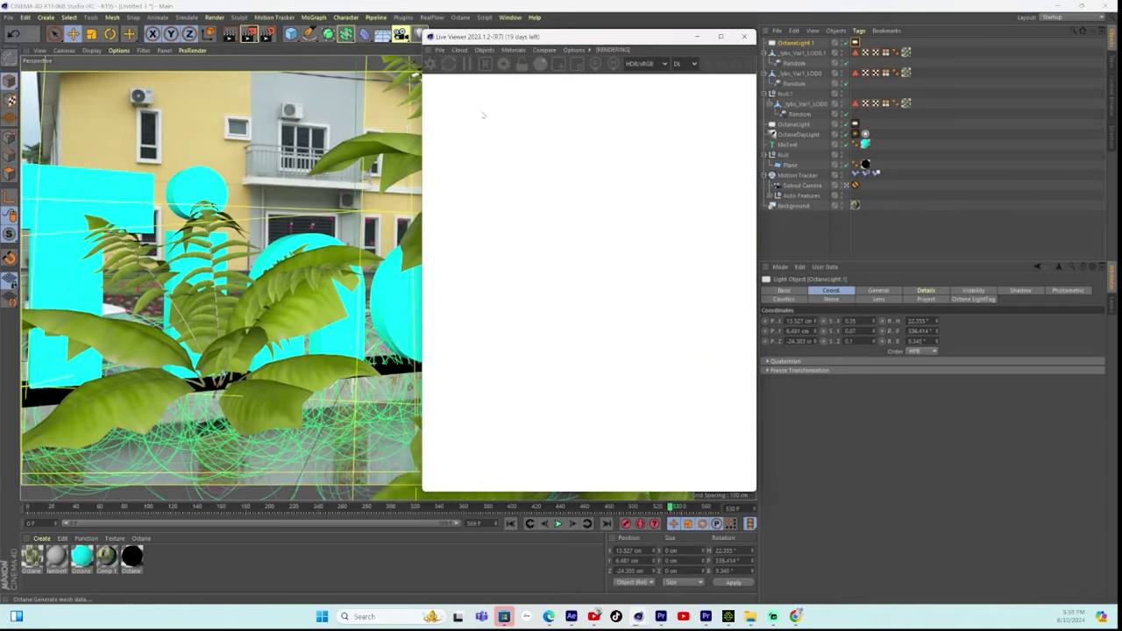
left_click(742, 38)
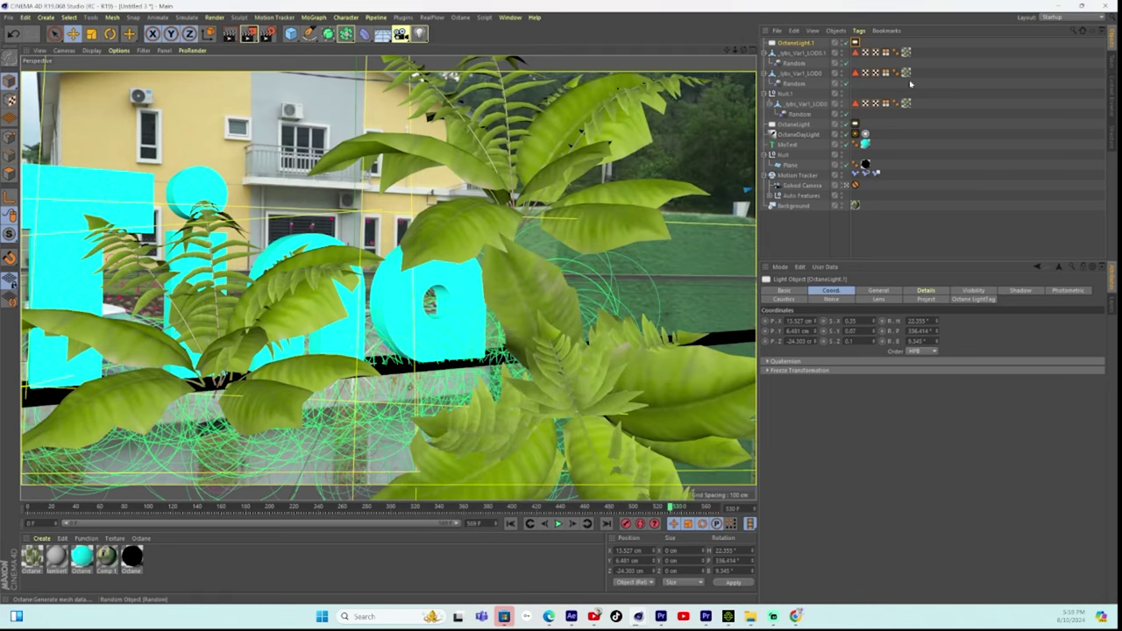
left_click(1057, 7)
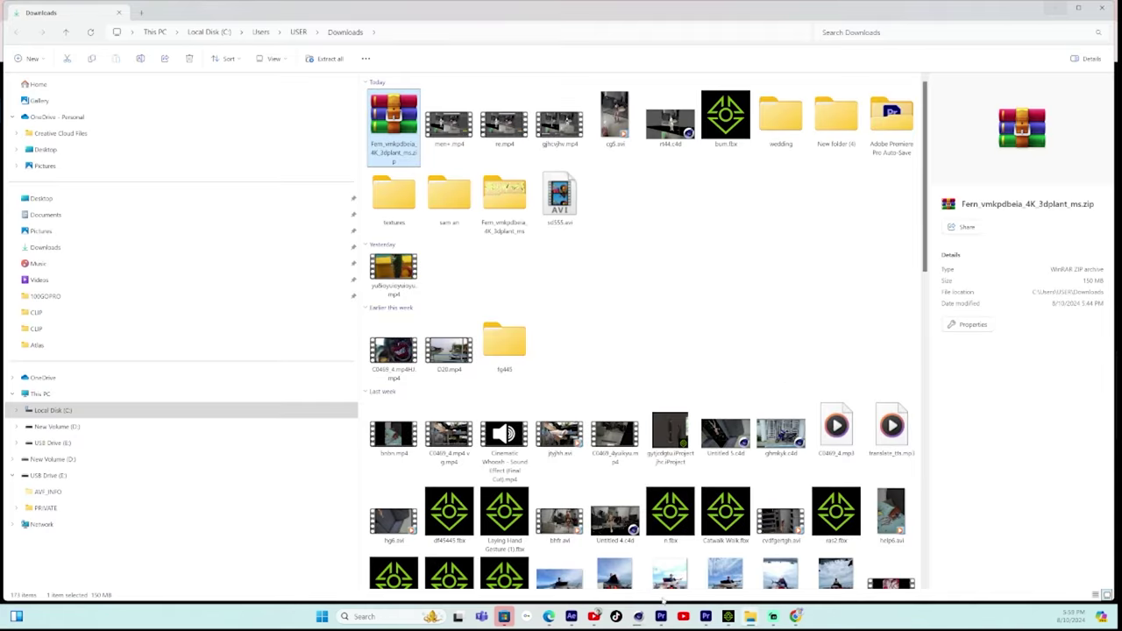
left_click(638, 616)
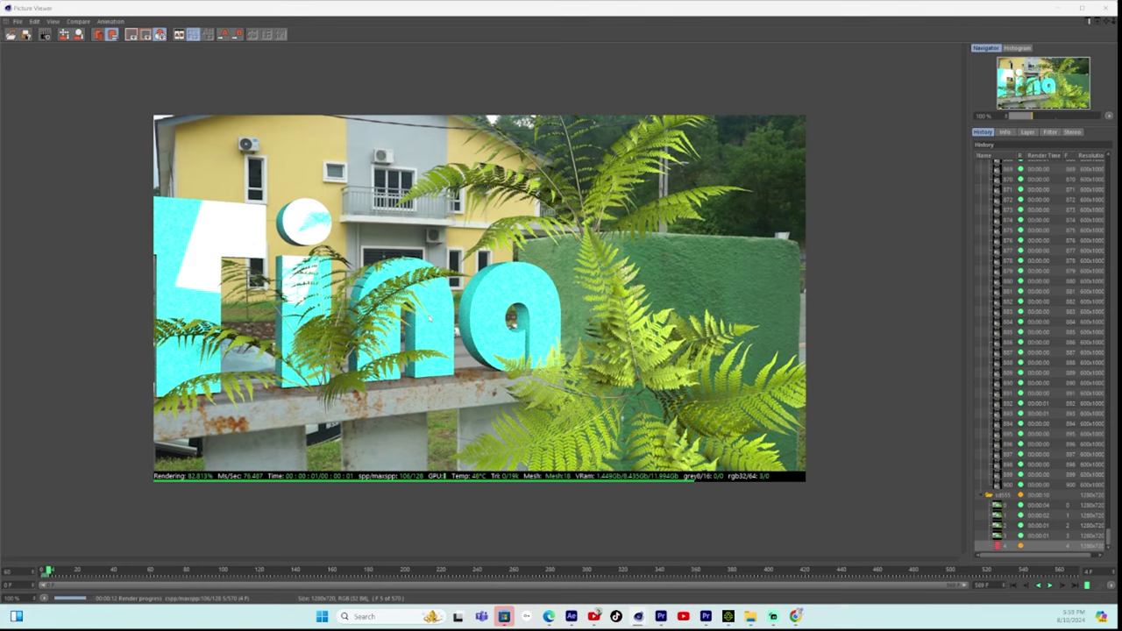